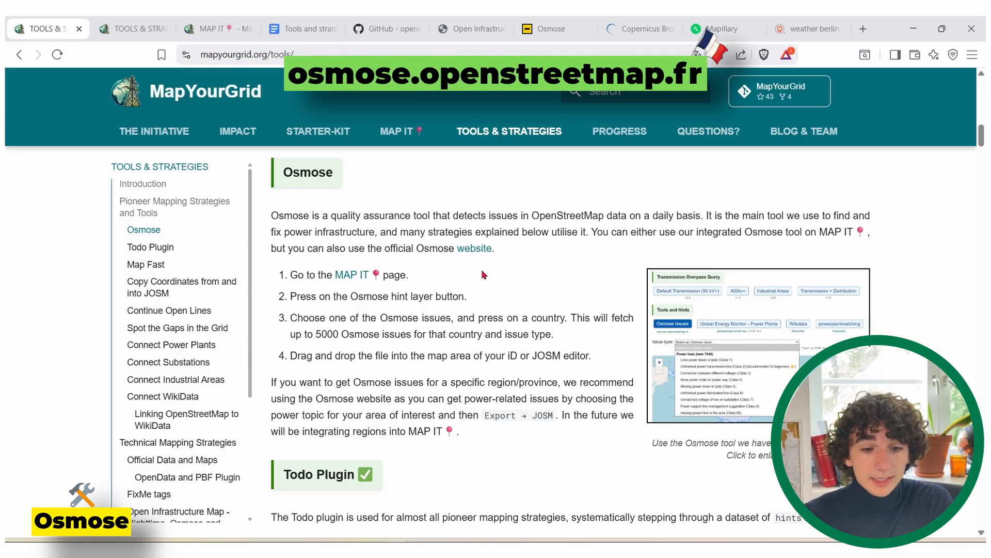
Switch to the Osmose website and look over its issue filters and categories.
left_click(552, 23)
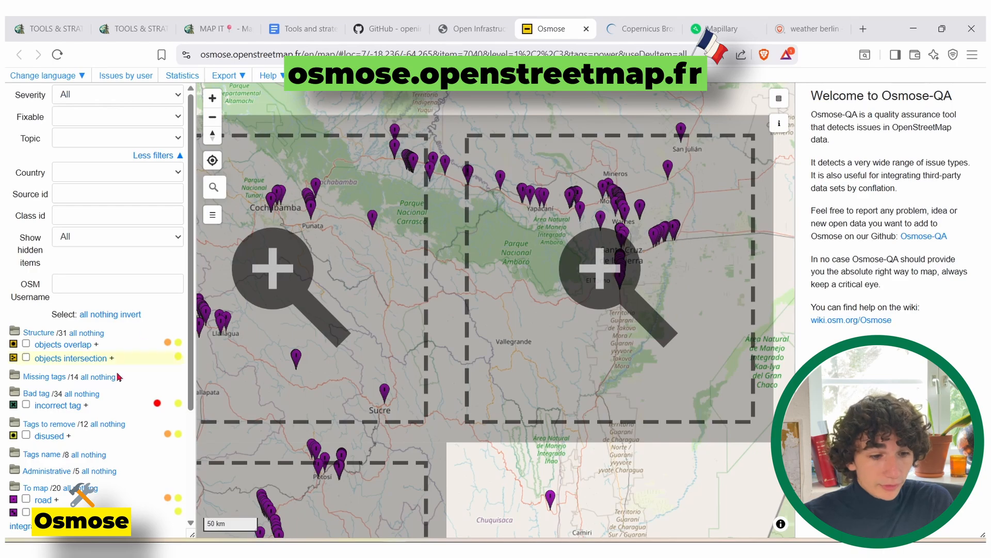
scroll(116, 376, "down", 3)
scroll(114, 380, "up", 2)
scroll(115, 380, "up", 1)
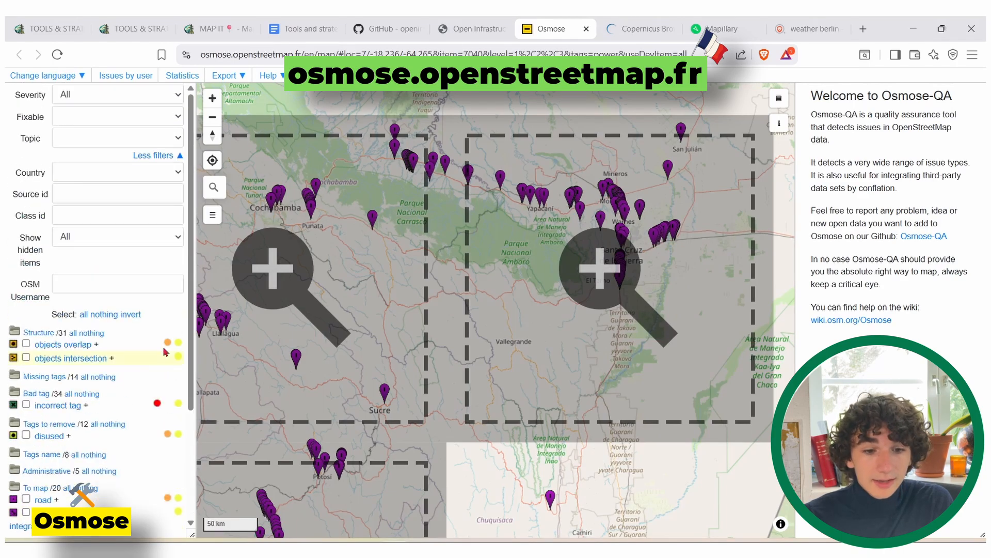
Go to the MapYourGrid MAP IT page and select the Osmose Issues hint layer.
left_click(57, 26)
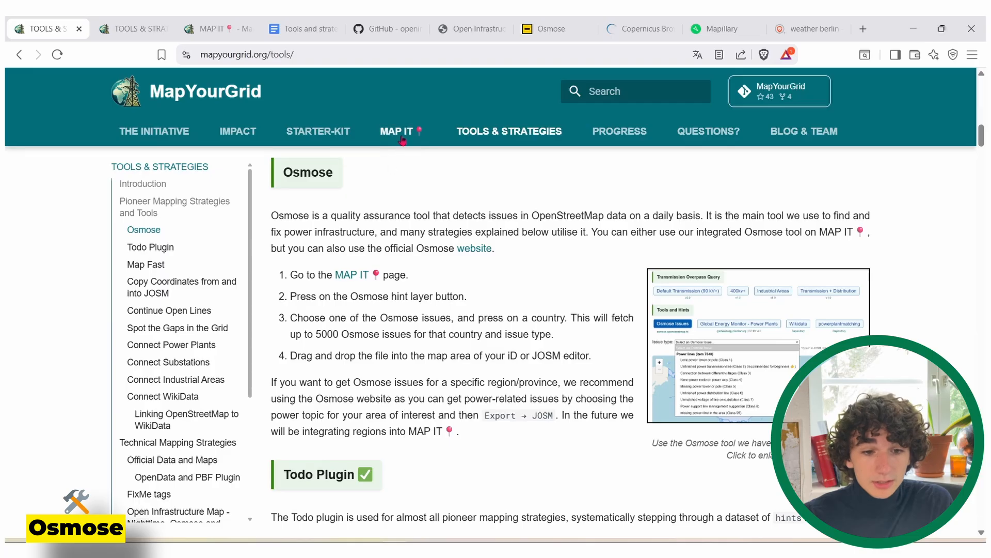
left_click(214, 29)
scroll(81, 348, "down", 2)
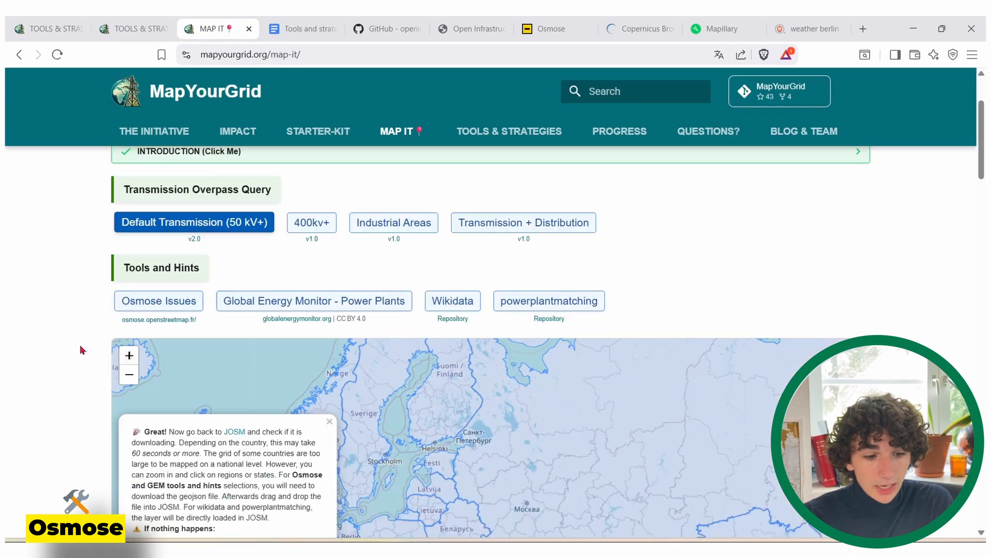
scroll(17, 295, "down", 1)
left_click(129, 237)
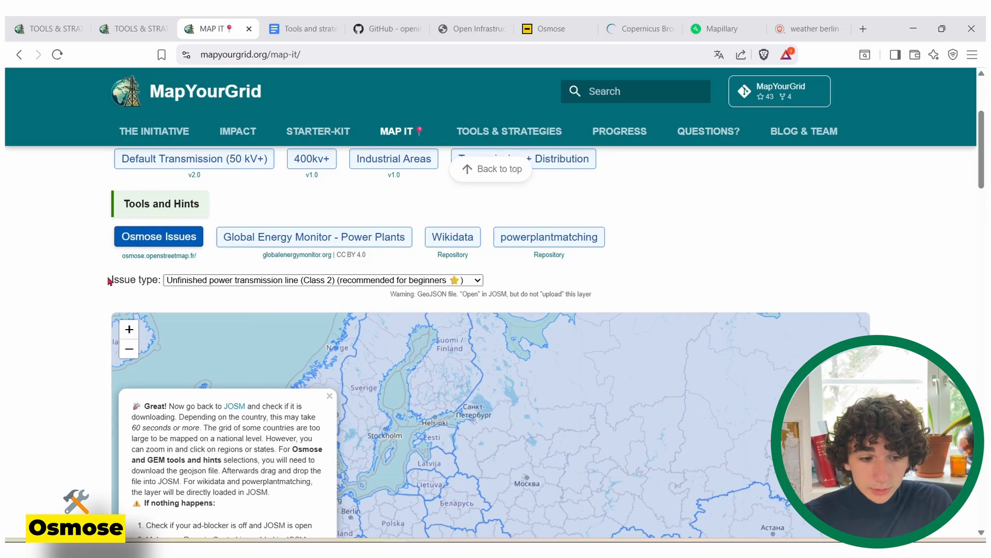
Choose "Unfinished power transmission line (Class 2)" as the Osmose issue type.
scroll(103, 274, "down", 1)
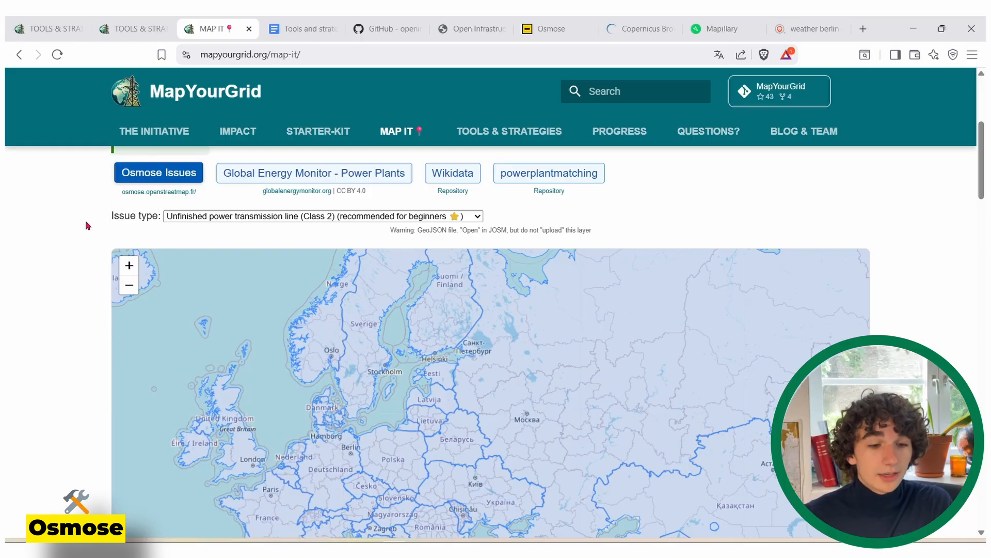
left_click(210, 217)
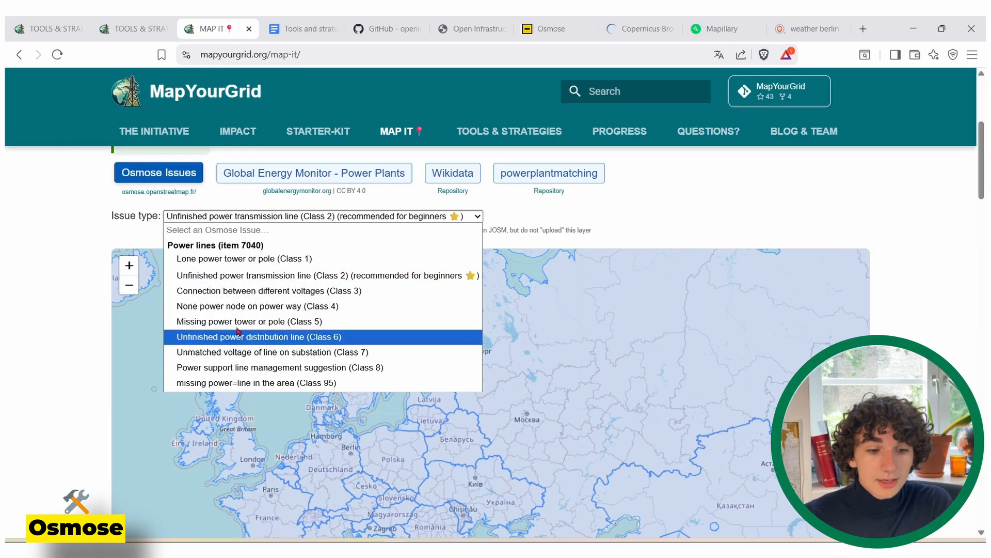
left_click(241, 281)
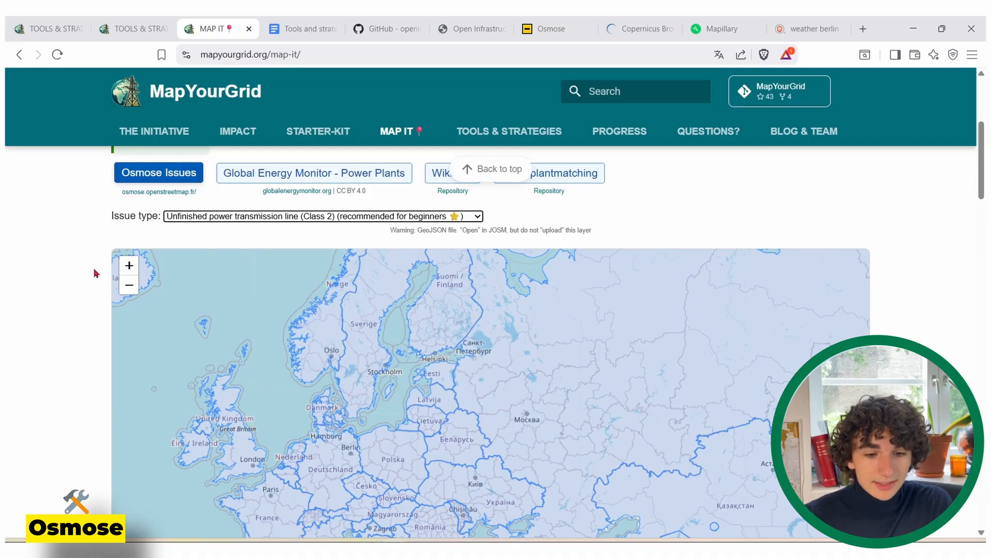
Download the Osmose issues for Burkina Faso from the map and save "Burkina Faso_osmose_7040_2 (1)" as GeoJSON in Downloads.
scroll(96, 273, "down", 2)
left_click(130, 219)
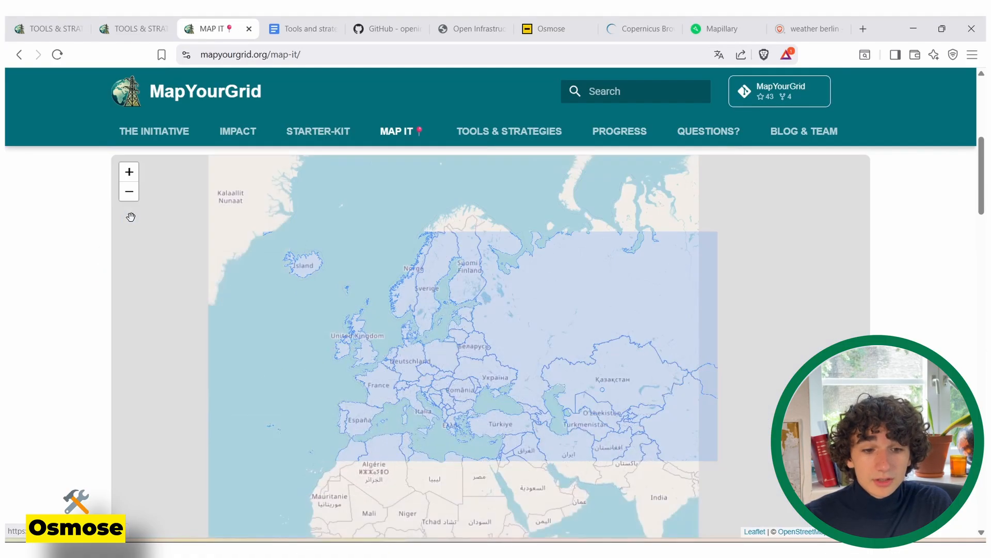
left_click_drag(300, 353, 317, 227)
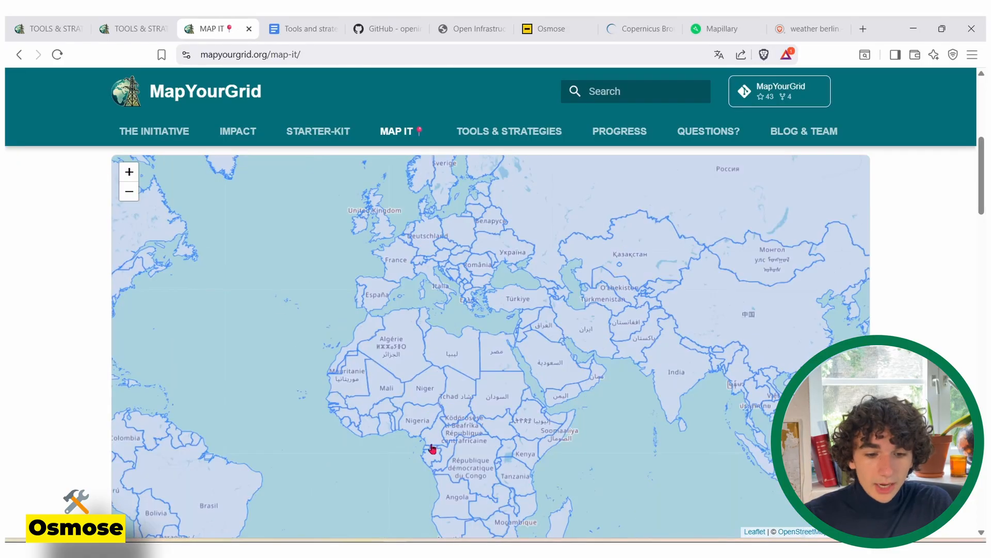
scroll(418, 438, "up", 1)
left_click(351, 380)
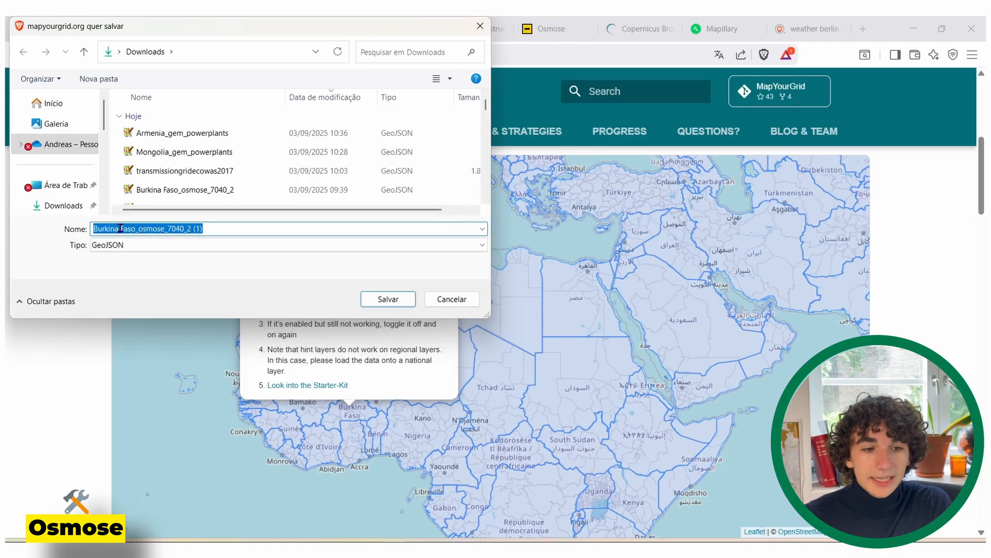
left_click(388, 299)
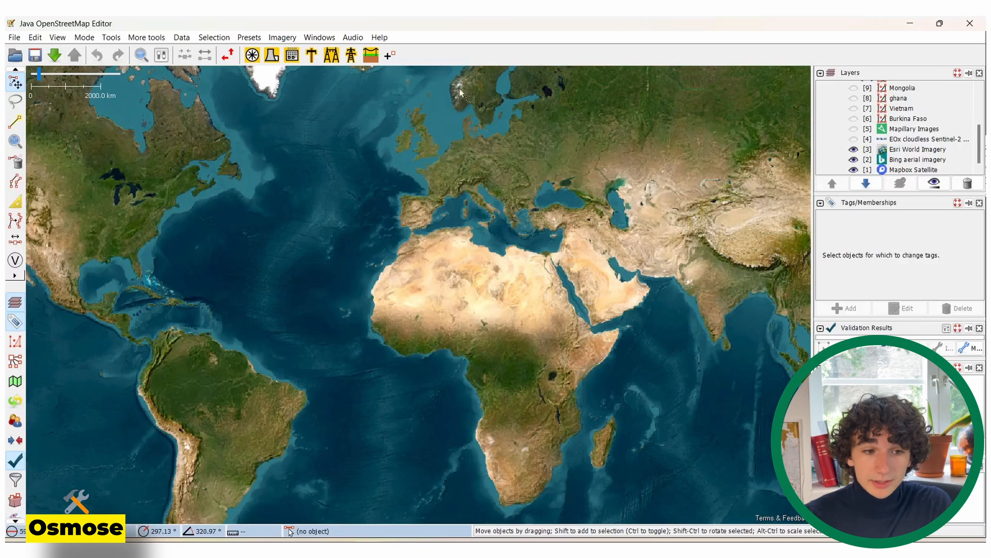
Load the downloaded Burkina Faso Osmose GeoJSON file from the Downloads folder into JOSM as a layer.
left_click(339, 551)
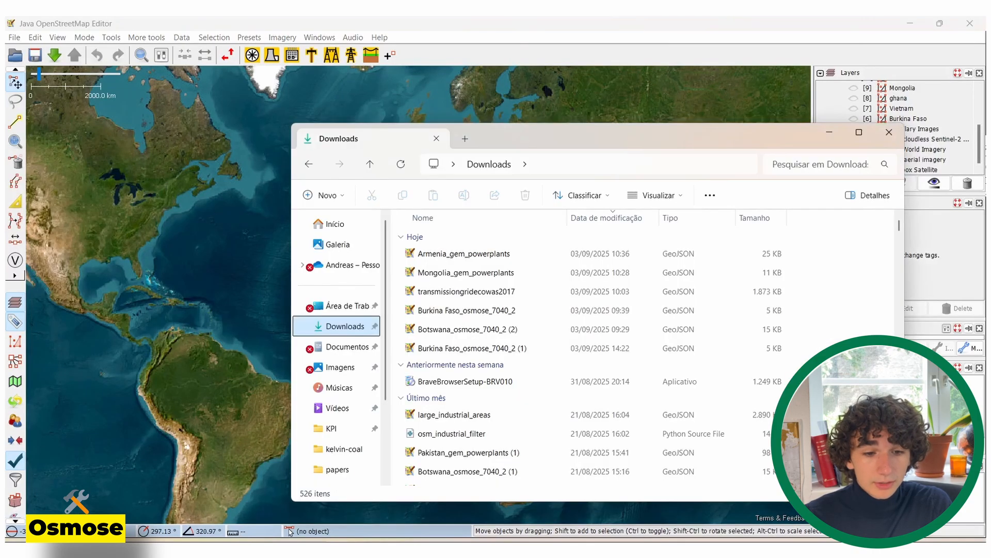
left_click_drag(470, 259, 149, 258)
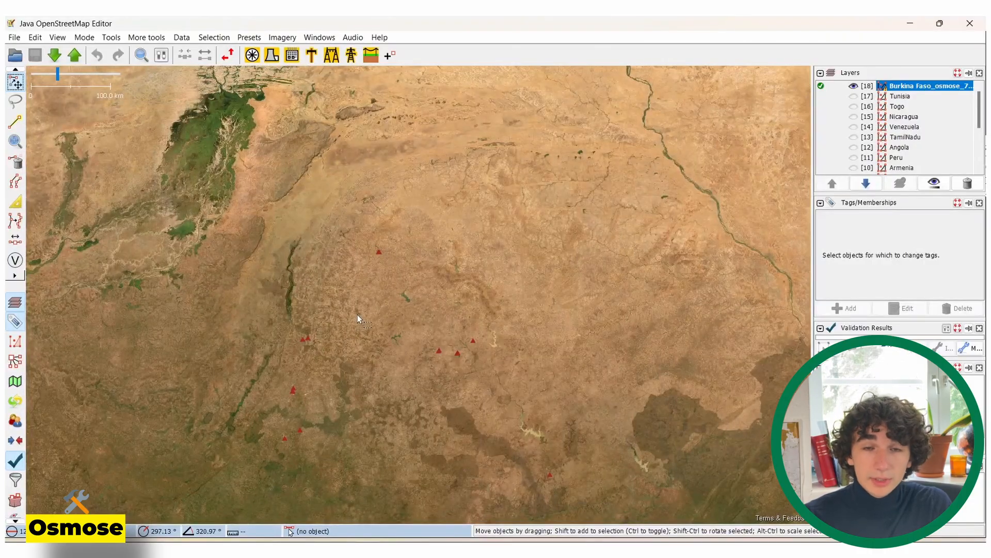
scroll(357, 315, "down", 3)
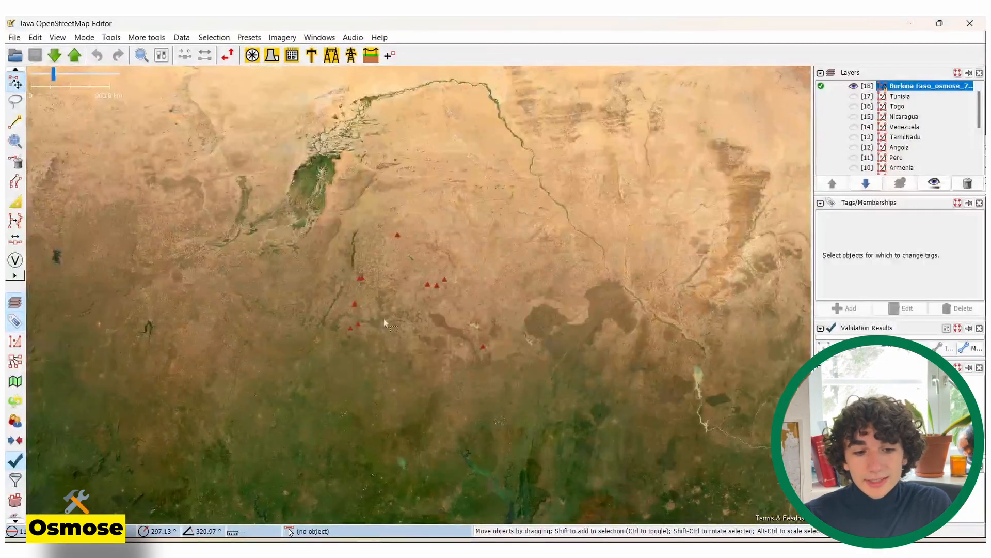
Return to the MAP IT page in the browser, select the Default Transmission (50 kV+) query and dismiss the notice on the map.
left_click(393, 480)
scroll(57, 311, "up", 4)
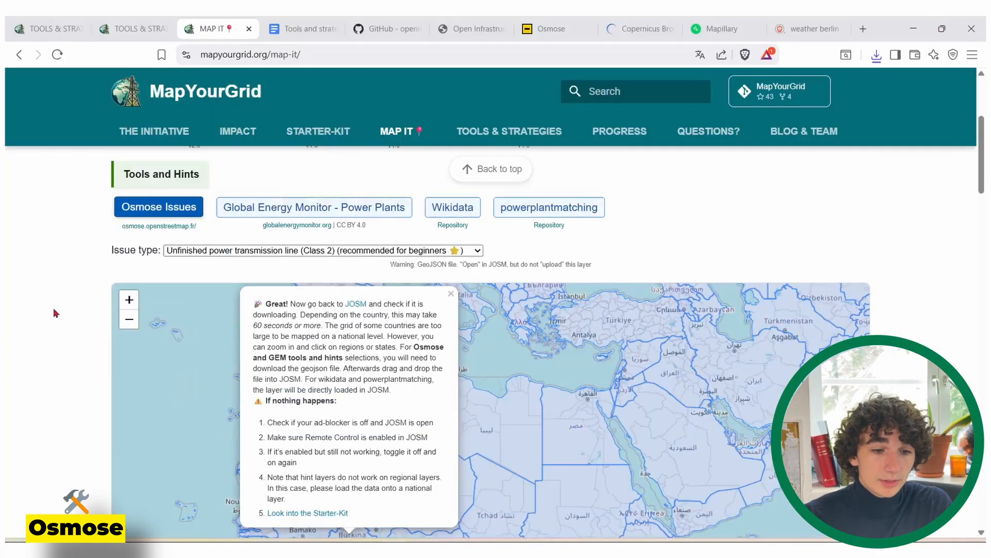
left_click(140, 189)
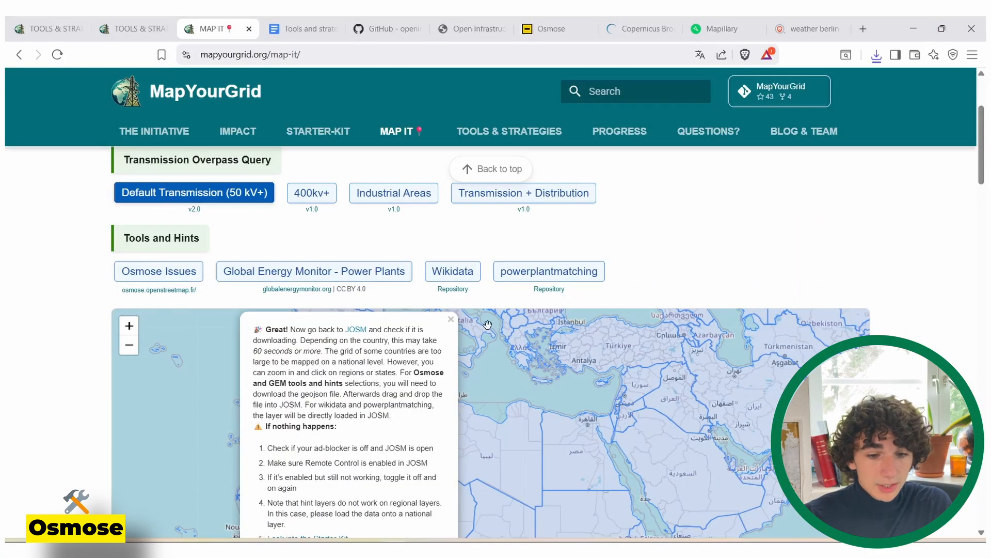
left_click(451, 321)
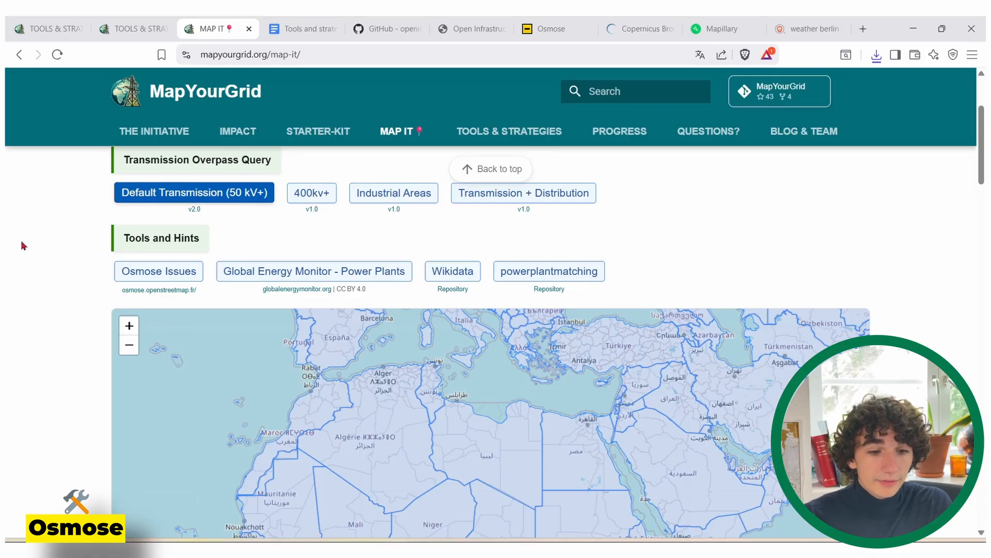
scroll(23, 245, "down", 2)
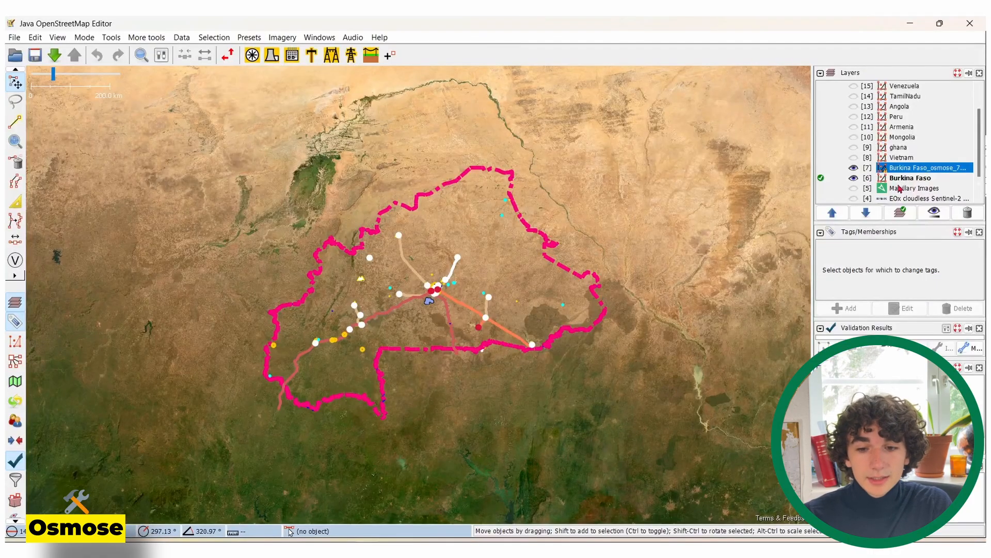
In JOSM, make the Burkina Faso Osmose layer the active layer above the Burkina Faso grid data.
left_click(903, 179)
right_click(903, 178)
right_click(903, 168)
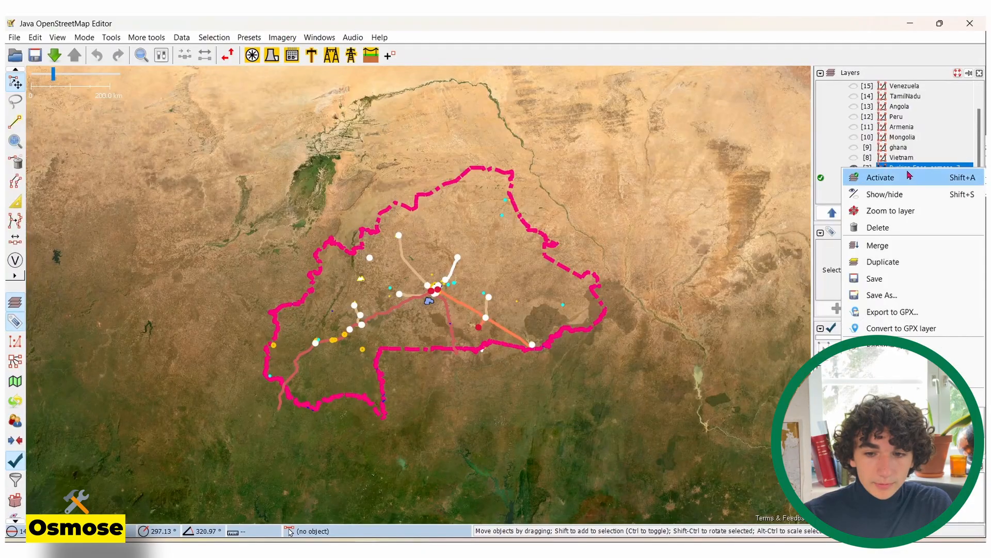
left_click(911, 178)
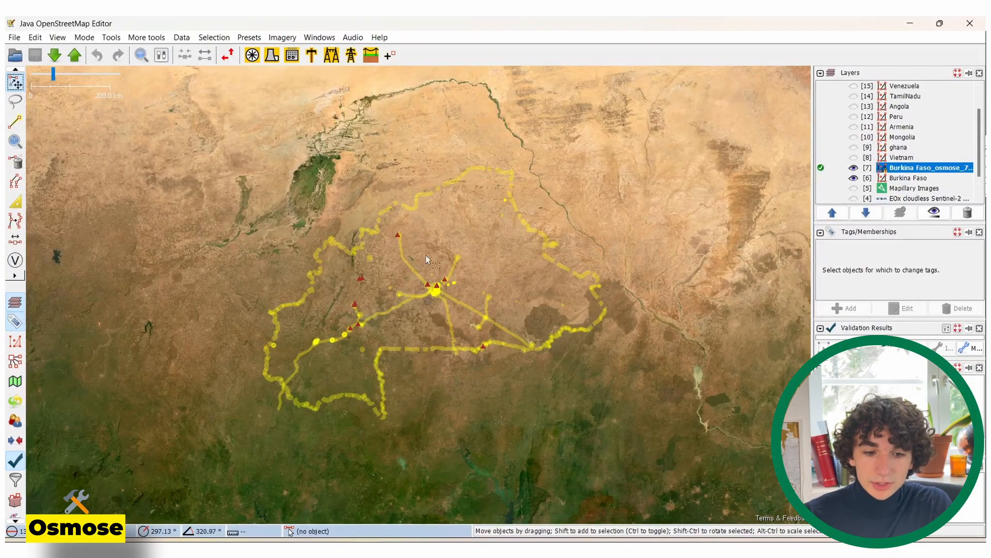
Examine the northern Osmose issue marker at the end of its power line up close.
scroll(392, 238, "up", 2)
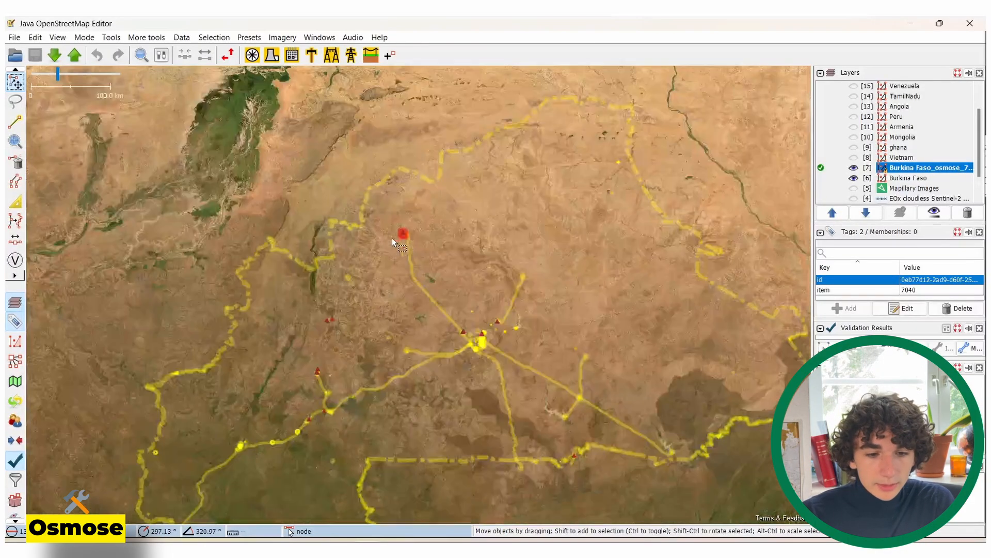
scroll(392, 237, "up", 10)
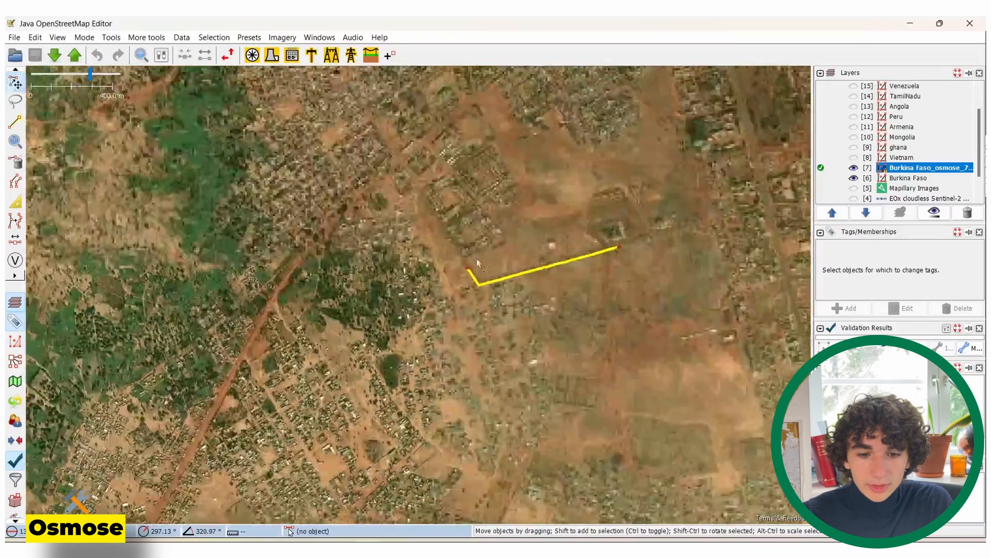
scroll(476, 258, "down", 10)
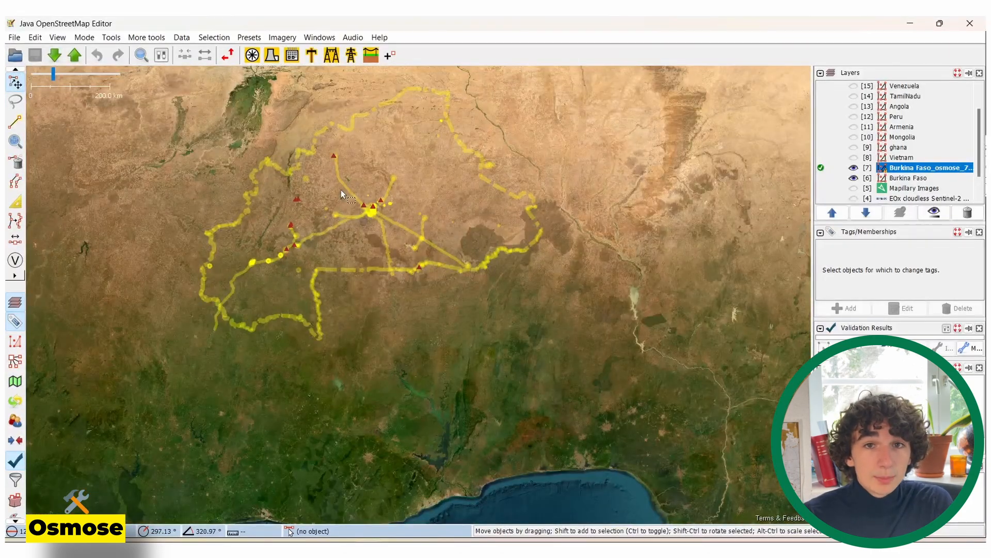
Search the plugin preferences for "todo", check that the todo plugin is enabled, and accept the preferences.
left_click(35, 37)
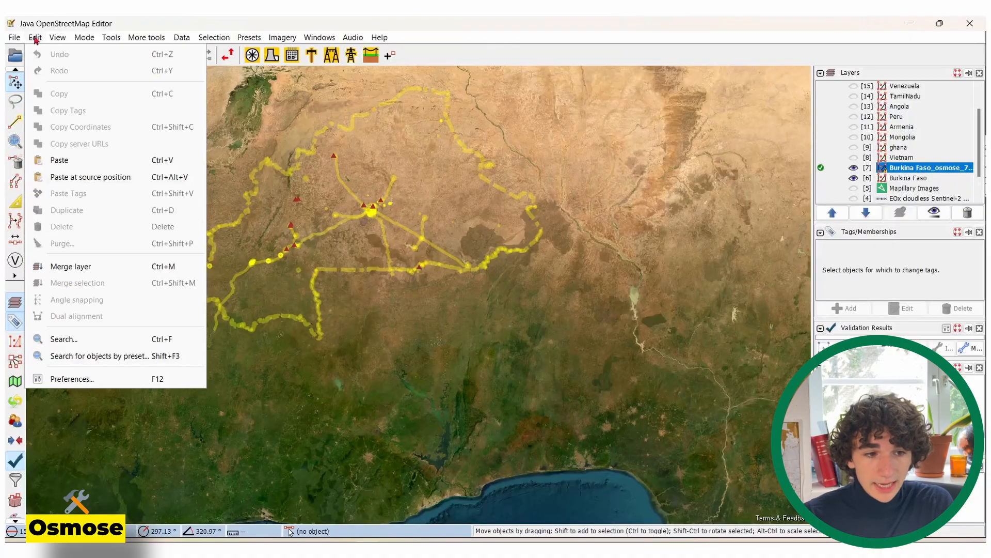
left_click(66, 378)
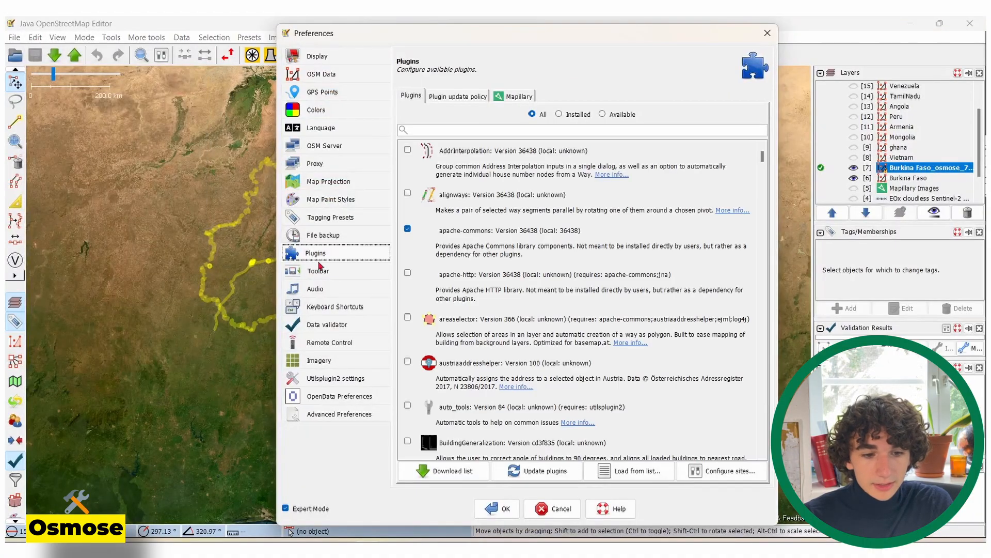
left_click(461, 129)
type("t")
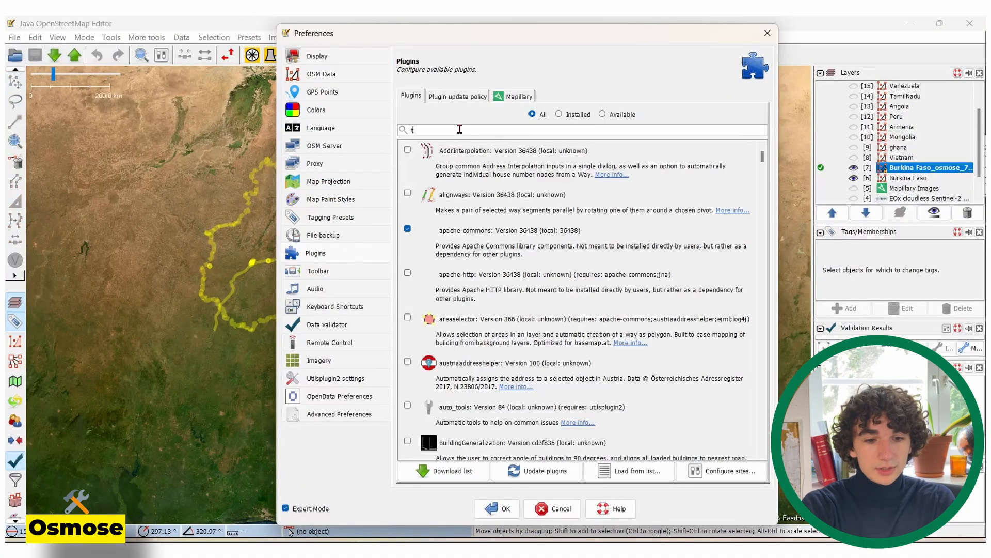
type("odo")
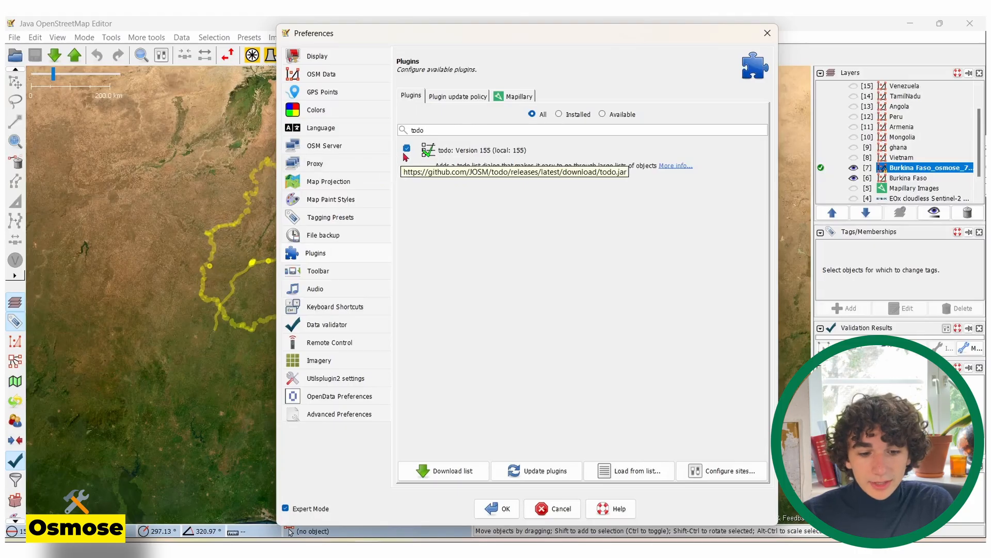
left_click(494, 511)
Show the Todo list window and add all nodes of the Burkina Faso Osmose layer to it.
left_click(319, 39)
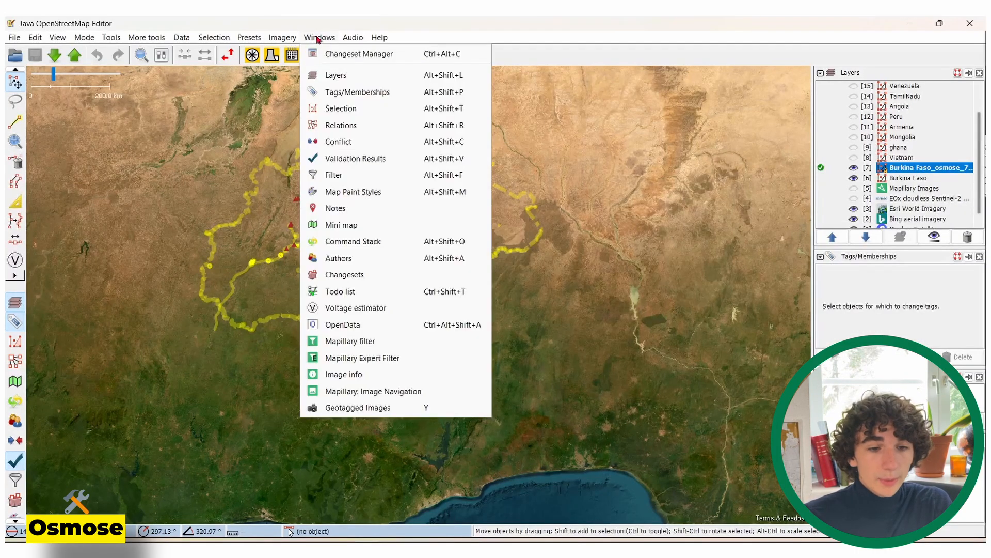
left_click(354, 294)
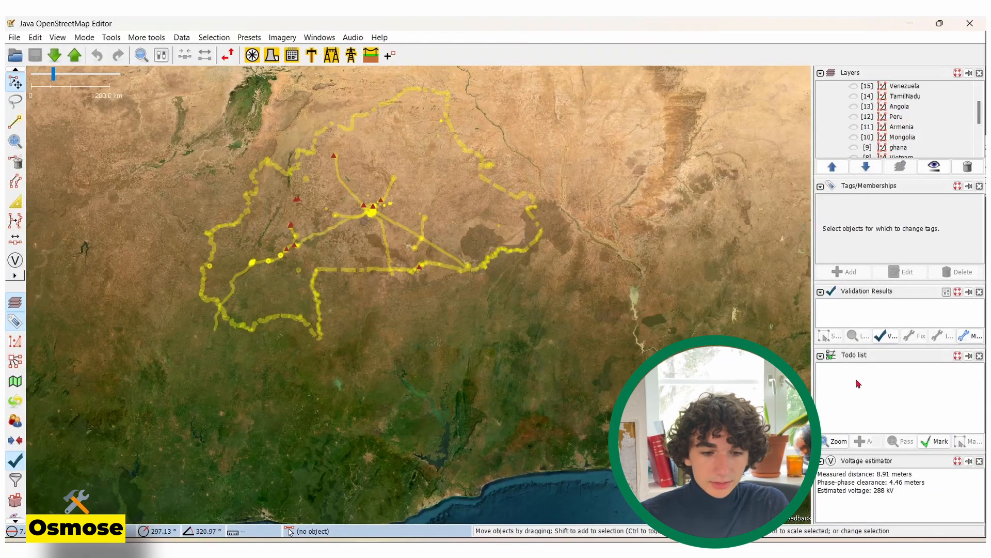
left_click_drag(430, 203, 525, 260)
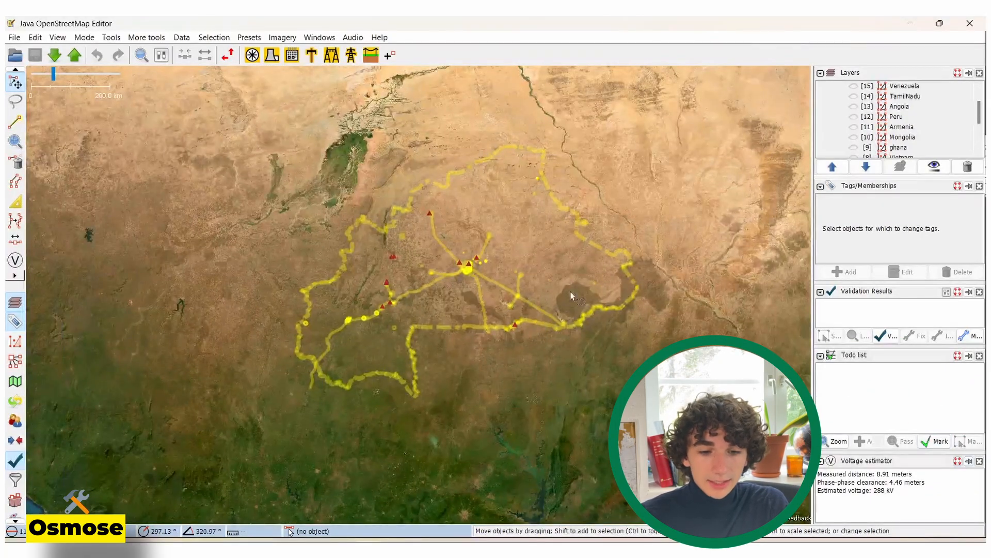
left_click(430, 212)
left_click(535, 222)
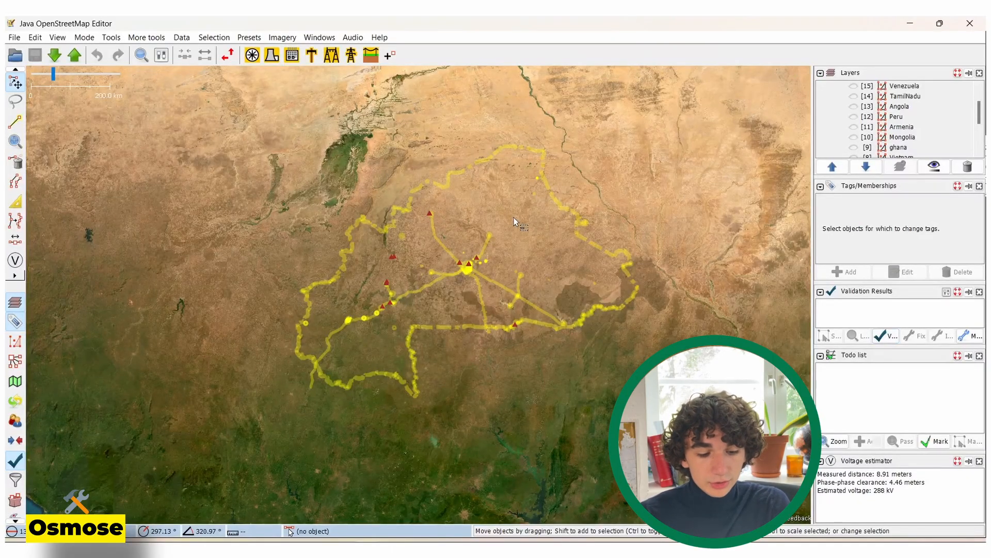
key("ctrl+a")
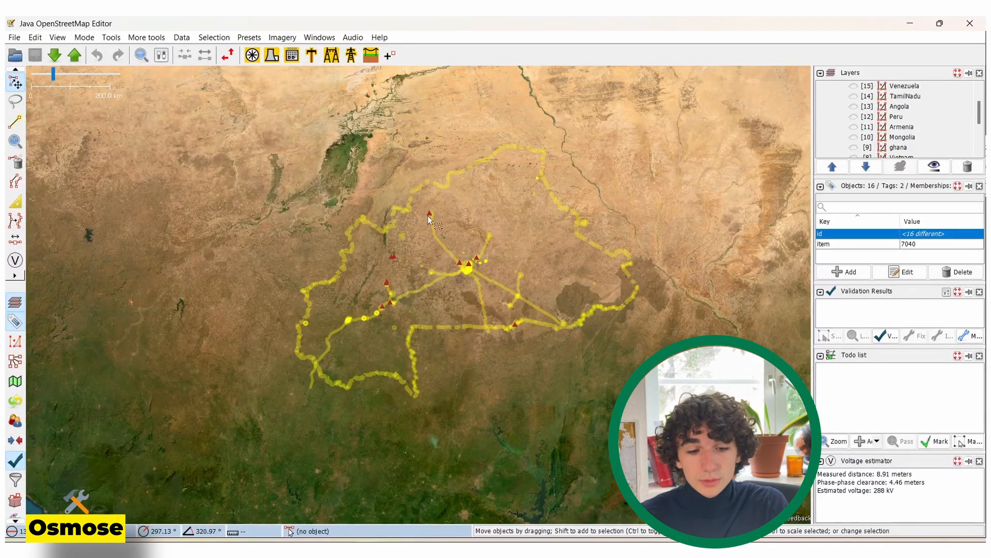
left_click(861, 442)
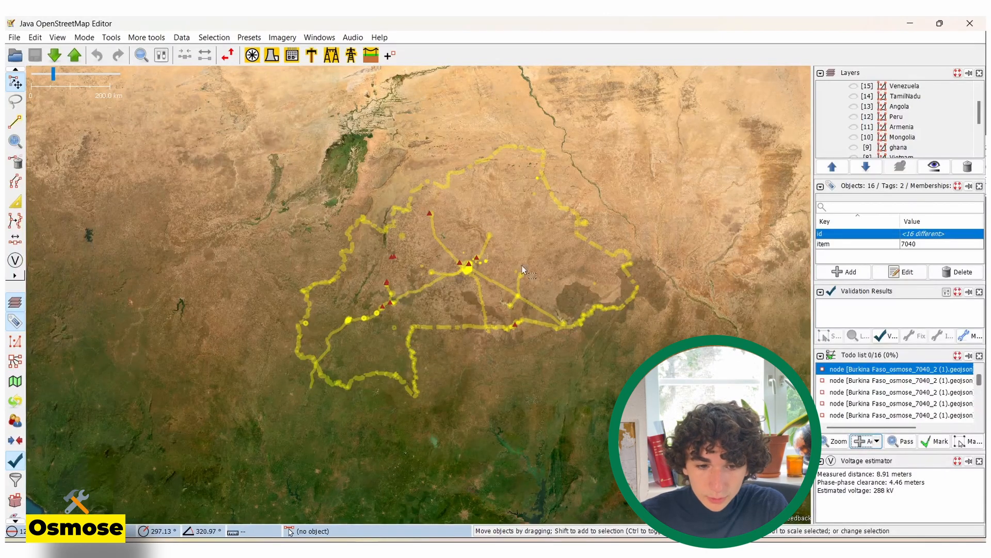
scroll(922, 403, "down", 3)
scroll(922, 404, "up", 3)
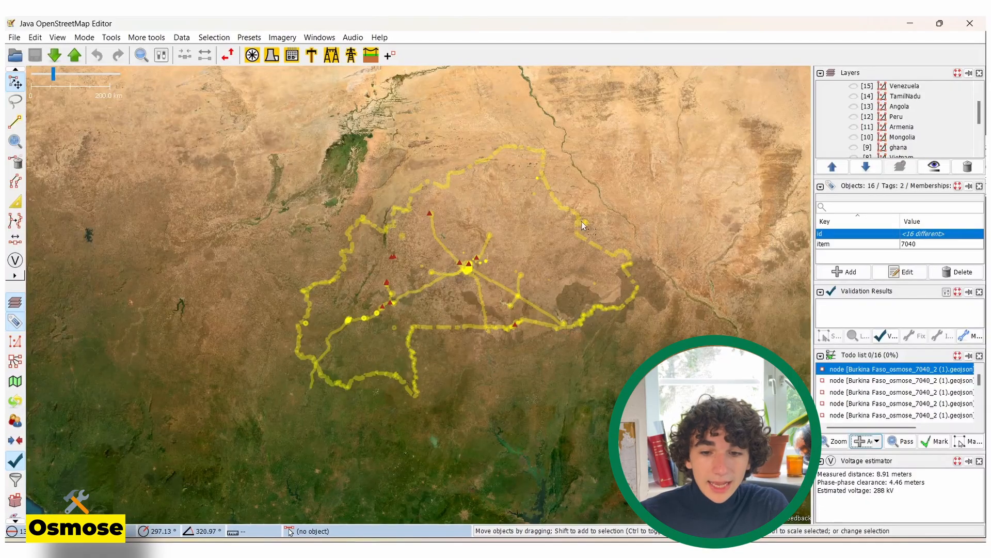
Make the Burkina Faso grid data layer the active layer in place of the Osmose layer.
scroll(924, 127, "down", 3)
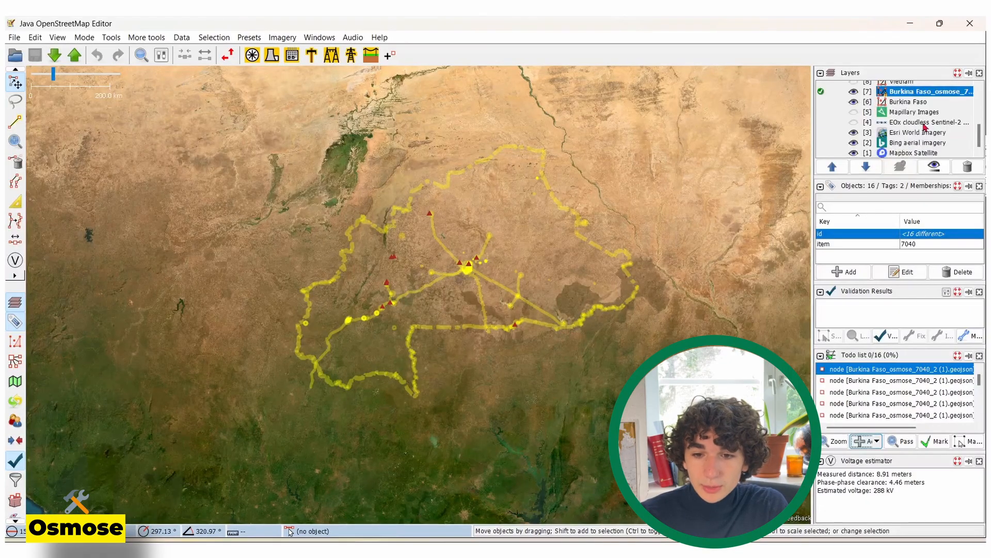
right_click(896, 105)
left_click(901, 114)
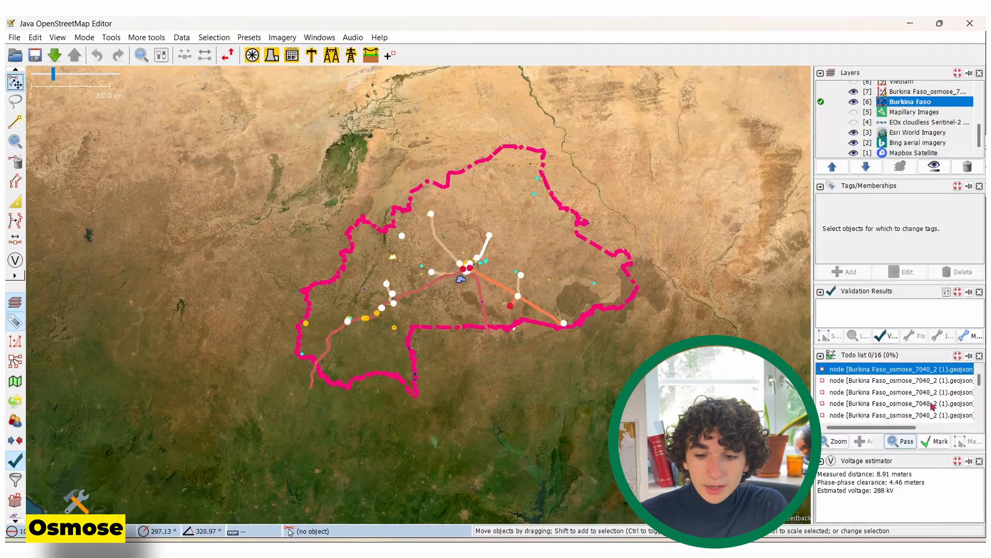
Zoom to the first Todo list issue and inspect the power poles at the open line end near the Wona substation.
left_click(835, 440)
scroll(424, 299, "down", 6)
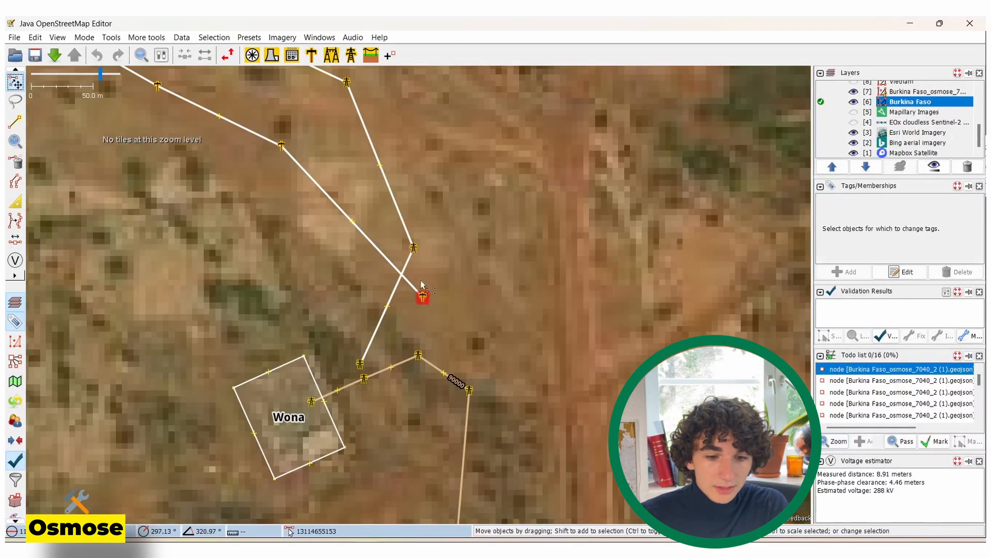
left_click_drag(282, 146, 348, 162)
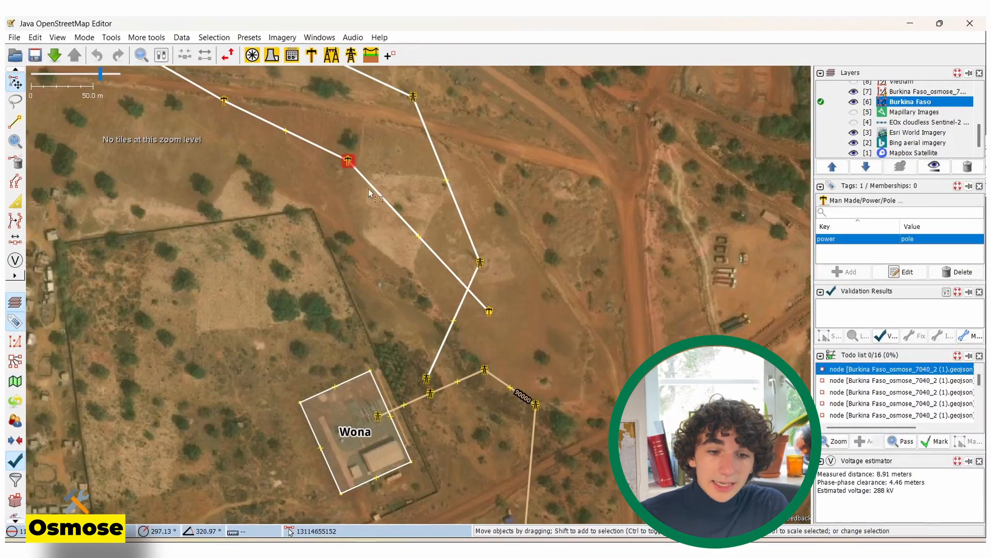
left_click(489, 312)
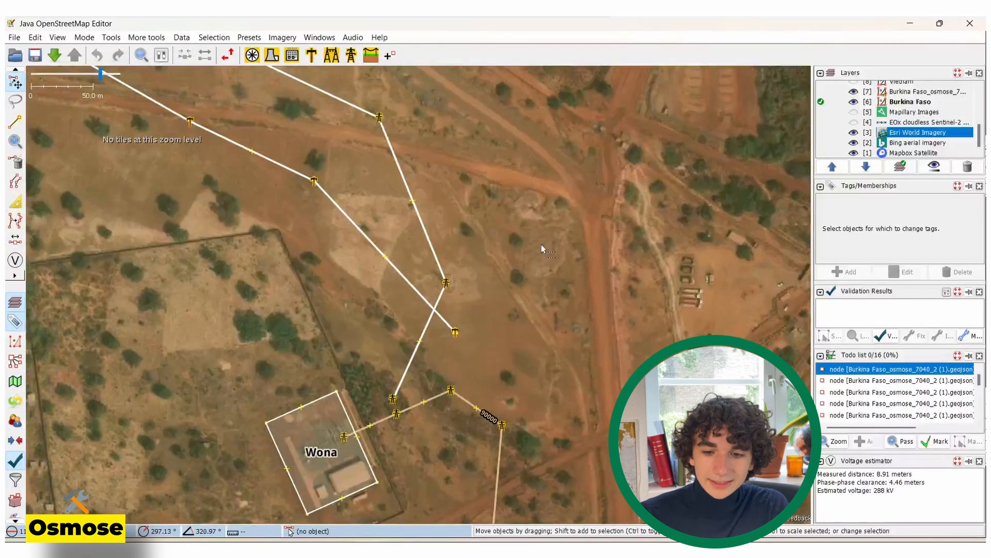
Look through the Todo list issues and zoom to another node at the open end of a power line.
scroll(543, 246, "down", 2)
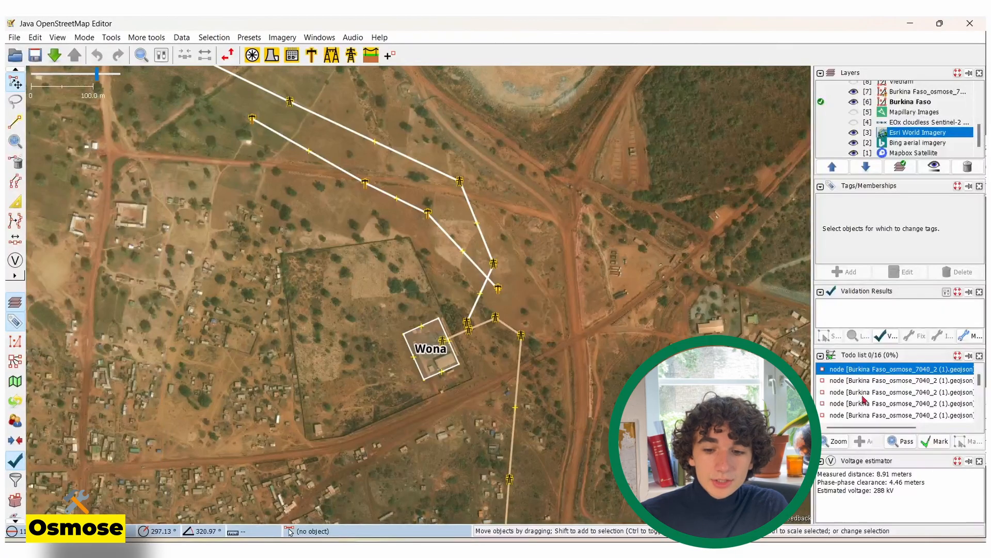
scroll(853, 384, "down", 2)
scroll(853, 386, "up", 1)
scroll(853, 386, "down", 2)
scroll(853, 386, "up", 3)
scroll(853, 386, "down", 1)
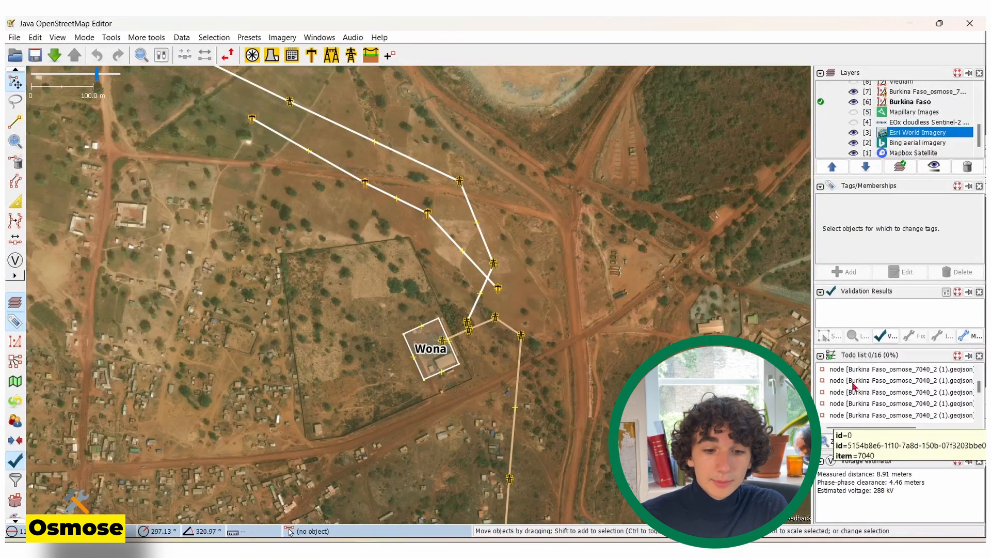
scroll(853, 386, "up", 1)
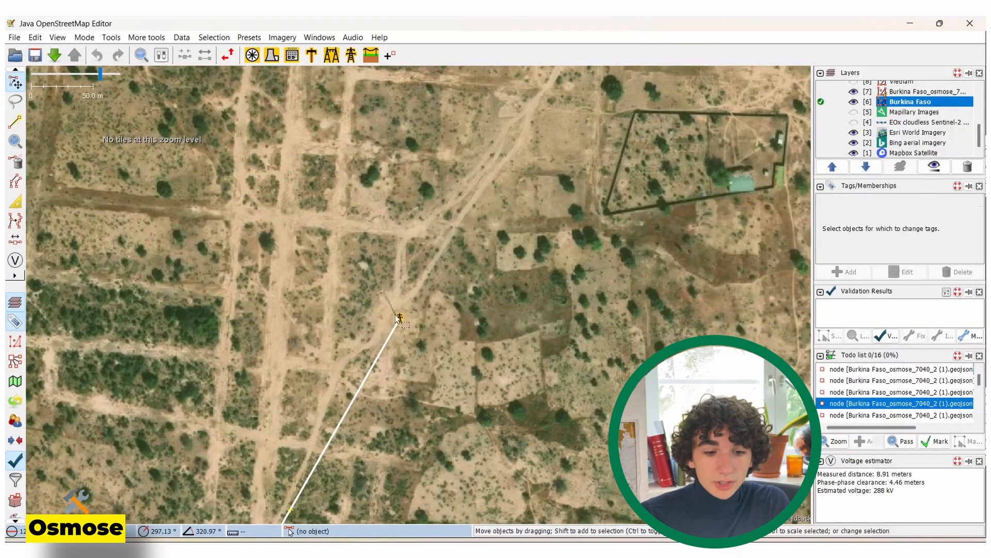
Examine the tower at the open end of the power line and the surrounding satellite imagery for its continuation.
left_click(400, 318)
left_click(408, 322)
left_click(401, 319)
left_click(413, 300)
left_click(400, 319)
left_click(401, 308)
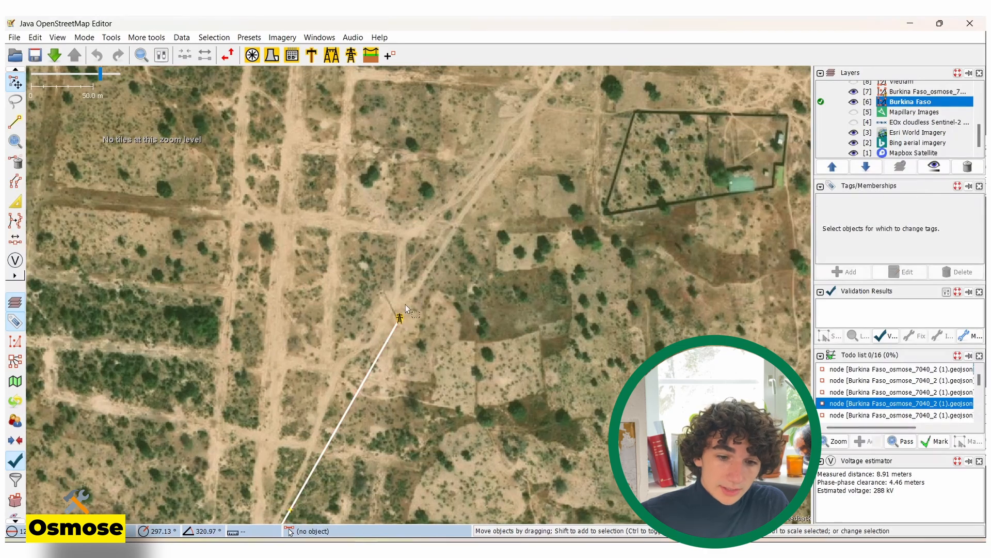
scroll(396, 315, "up", 1)
scroll(396, 315, "down", 1)
left_click_drag(431, 300, 413, 323)
left_click(381, 341)
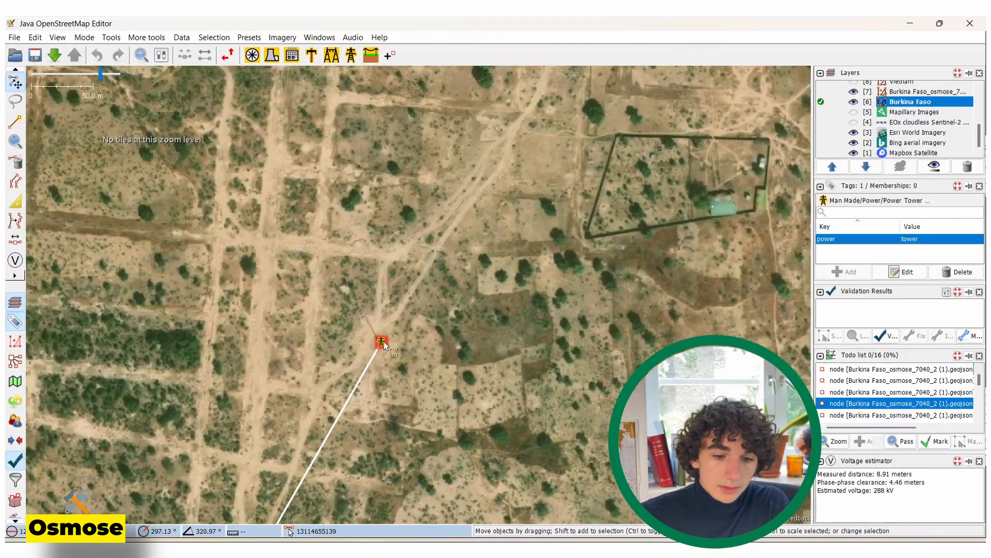
left_click(482, 325)
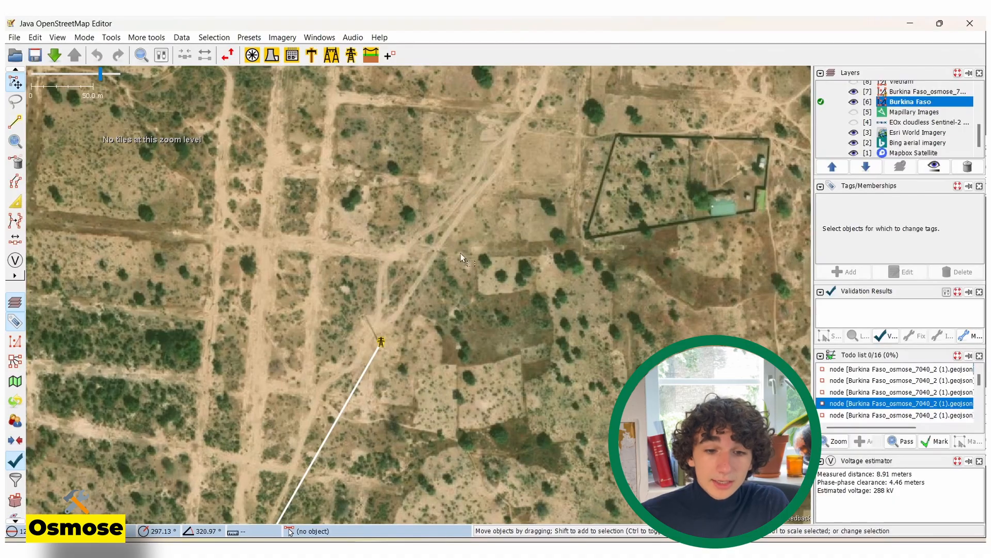
left_click(380, 343)
left_click(376, 366)
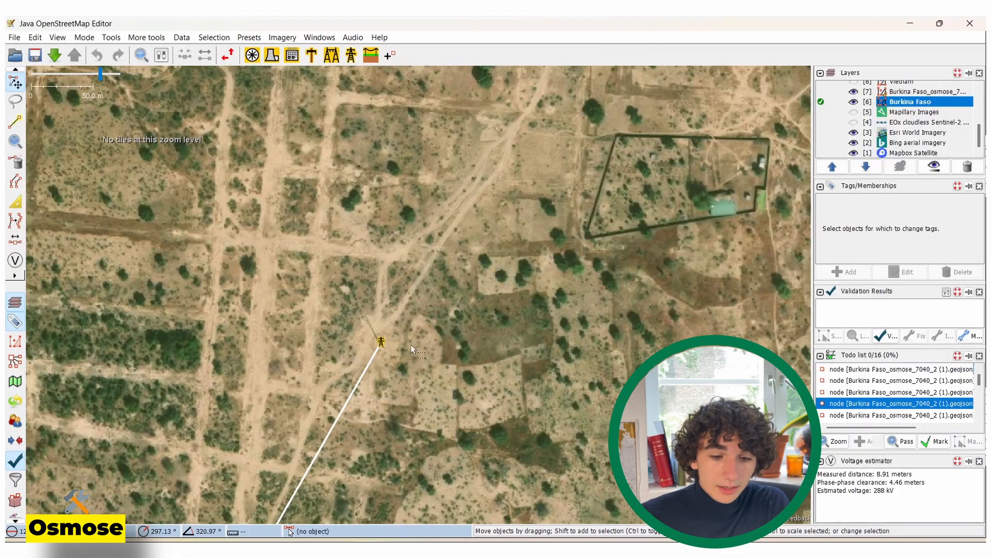
Extend the power line northeast from its end tower by two nodes, following the imagery alongside the dirt road.
left_click(381, 342)
key("a")
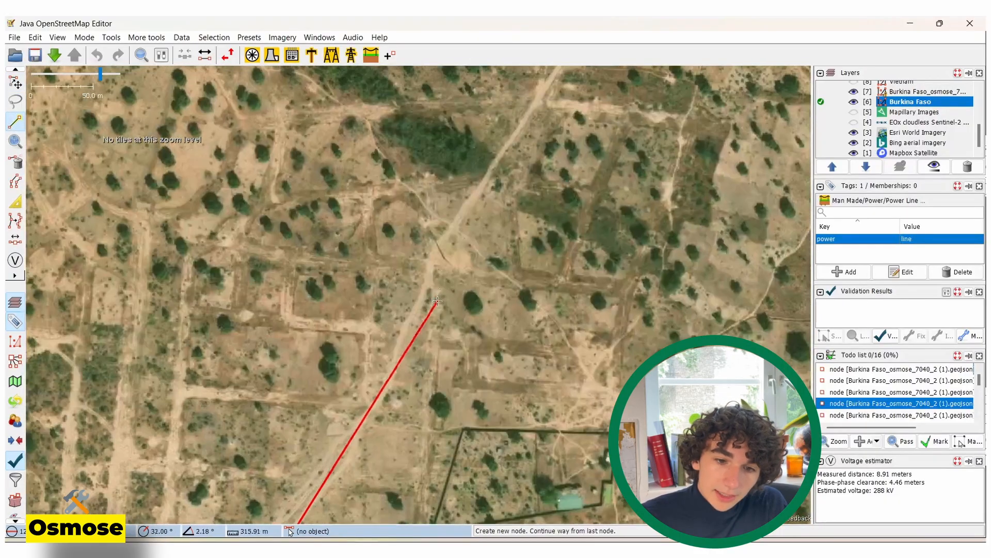
left_click(445, 259)
left_click_drag(644, 133, 407, 458)
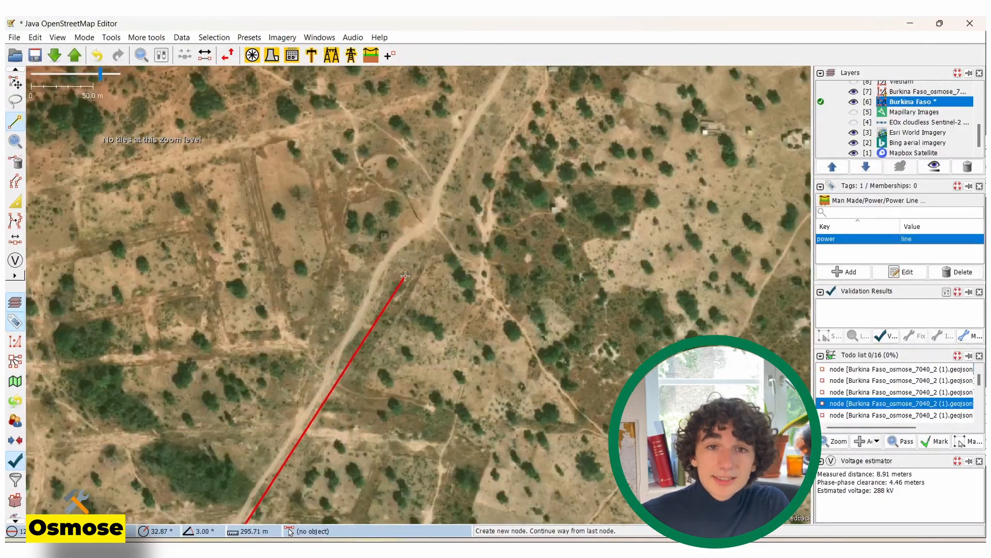
double_click(416, 217)
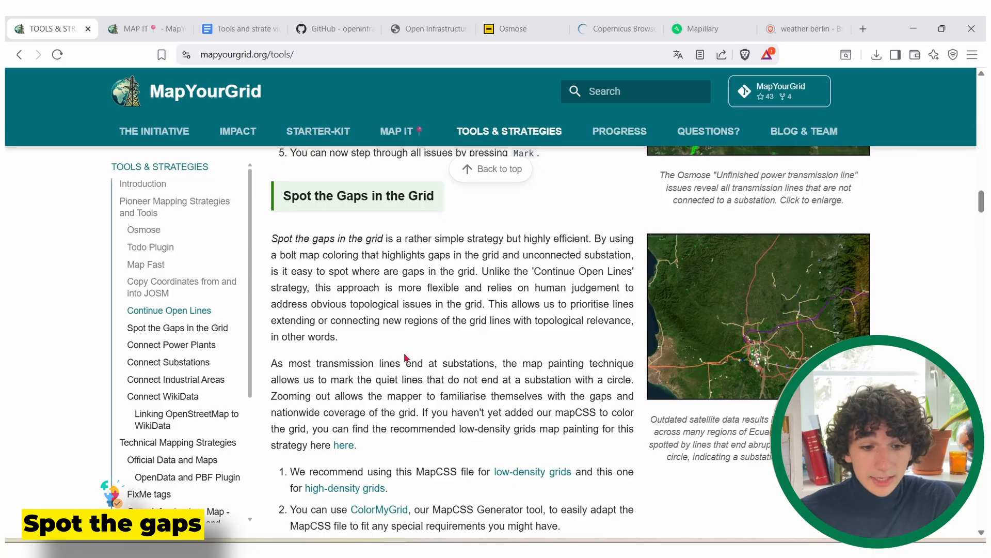
In the browser, review MapYourGrid's Spot the Gaps strategy, then bring Southeast Asia into view on the Map It country map.
scroll(407, 357, "down", 1)
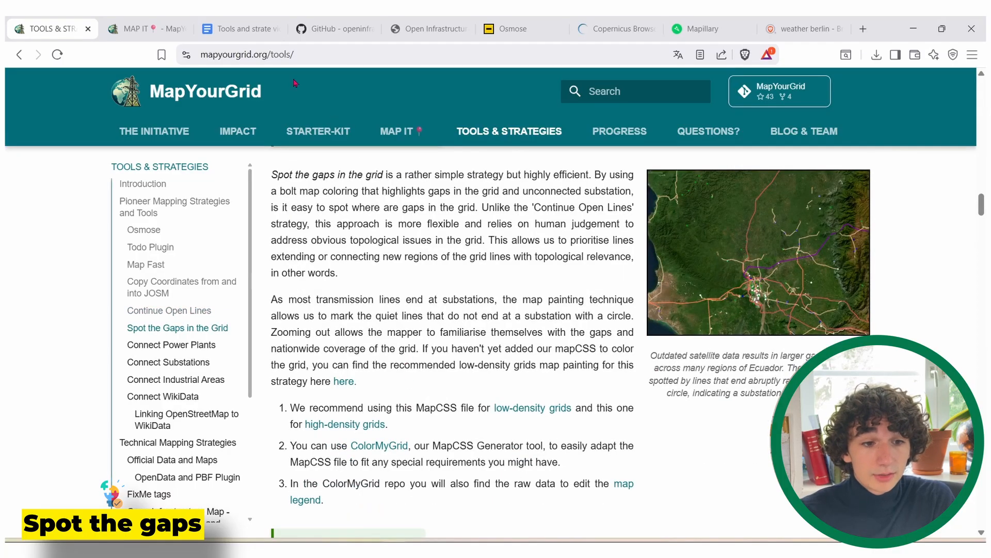
key("ctrl+Tab")
scroll(111, 267, "up", 2)
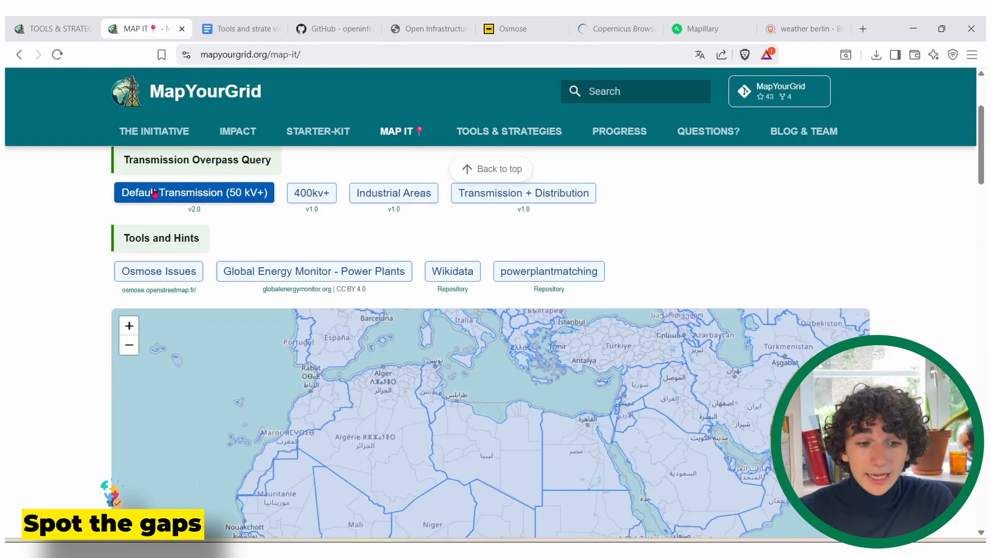
scroll(76, 268, "down", 2)
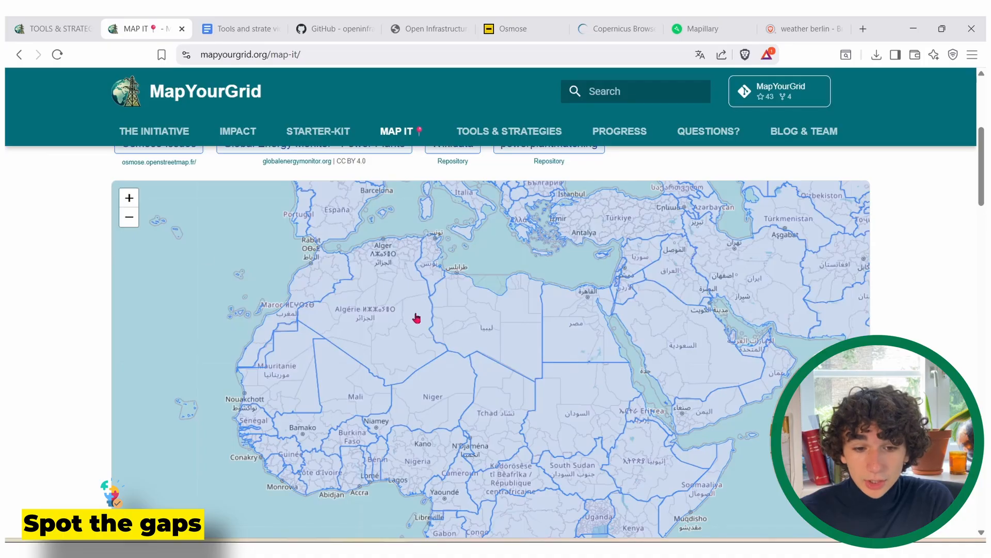
left_click_drag(639, 349, 207, 356)
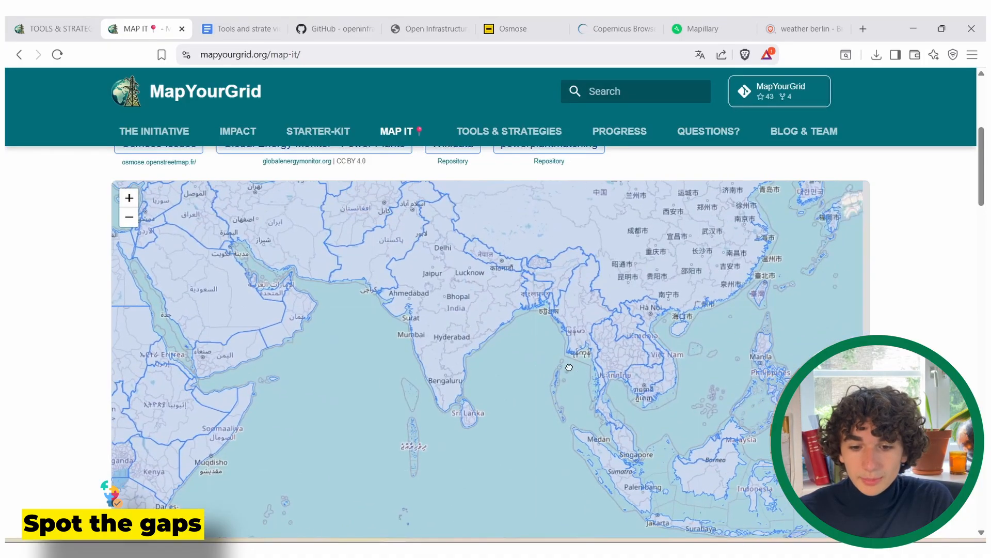
scroll(685, 363, "up", 1)
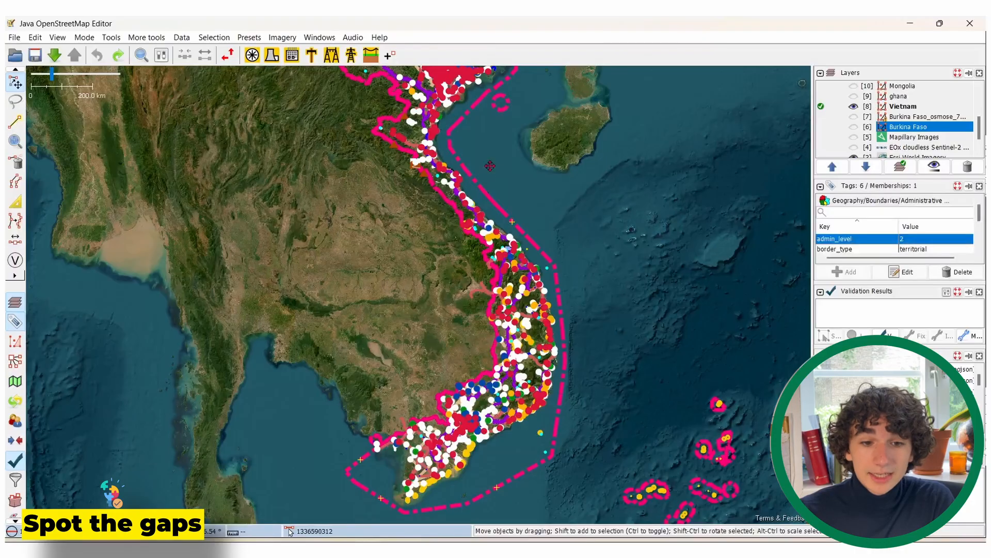
In JOSM, examine the northern Vietnam grid for gaps and locate the open line ends around the short isolated segment in the northeast.
left_click_drag(414, 69, 383, 273)
scroll(383, 273, "up", 5)
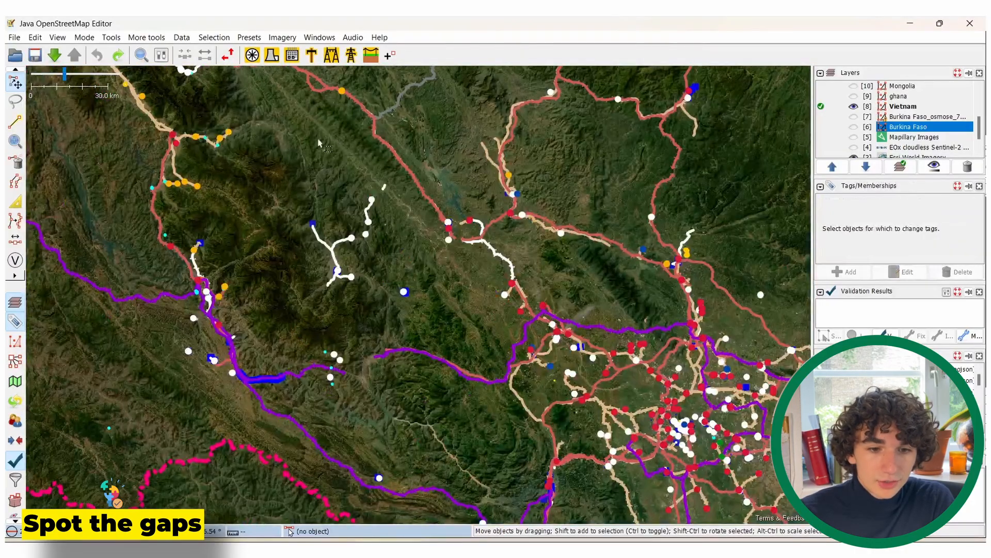
left_click_drag(263, 170, 369, 300)
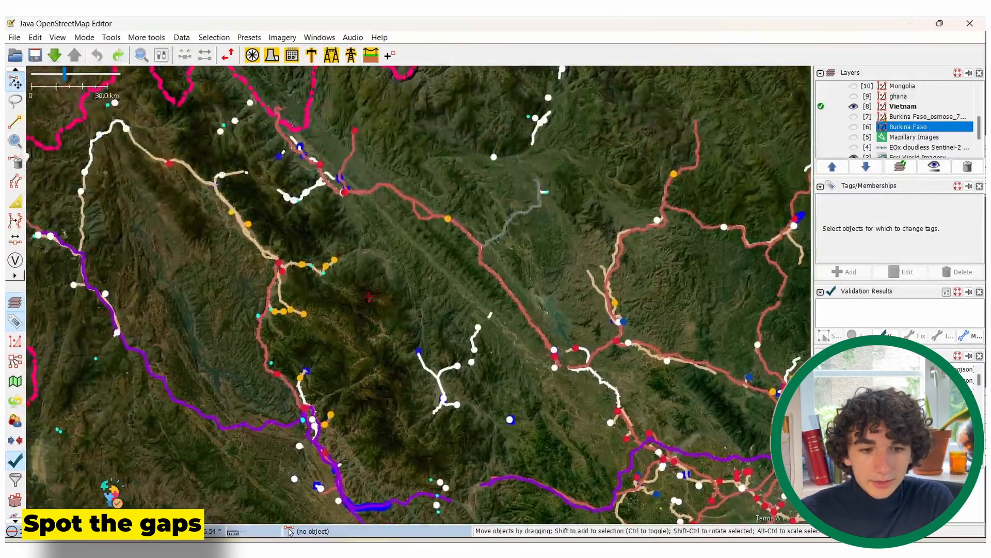
left_click_drag(511, 253, 454, 258)
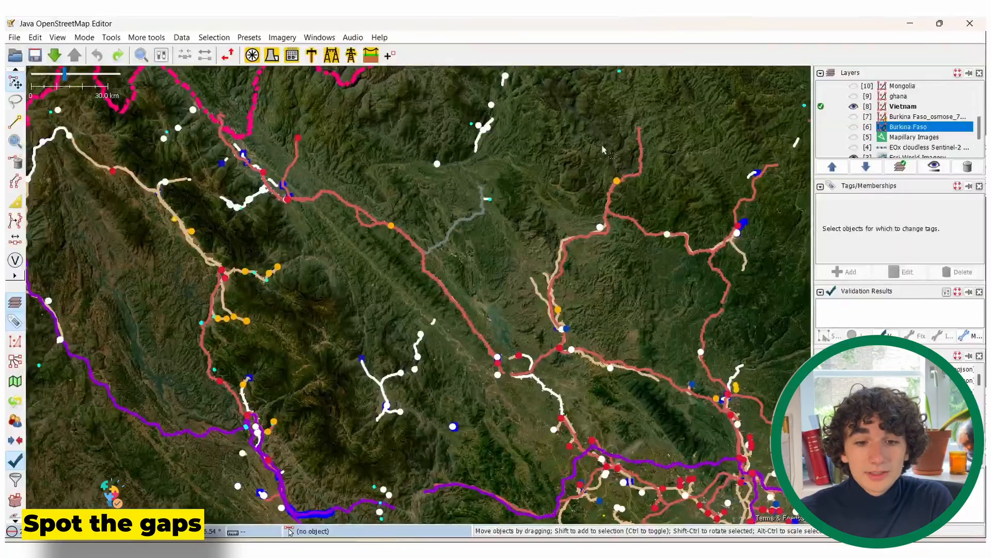
left_click_drag(529, 270, 446, 251)
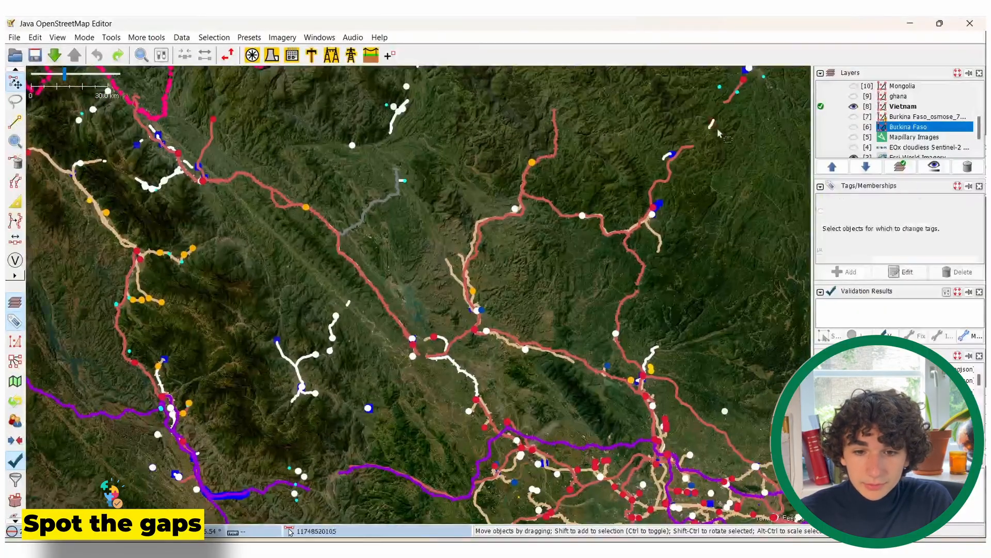
scroll(738, 101, "up", 2)
left_click_drag(738, 103, 653, 170)
left_click(652, 168)
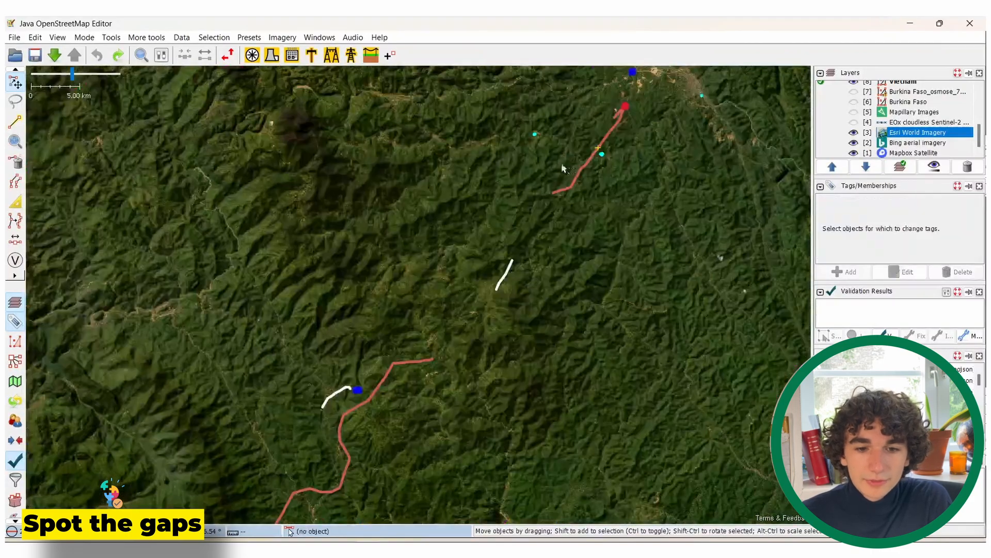
Inspect the last tower of the open 220 kV line and search the imagery southwest of it for further towers.
scroll(563, 168, "up", 10)
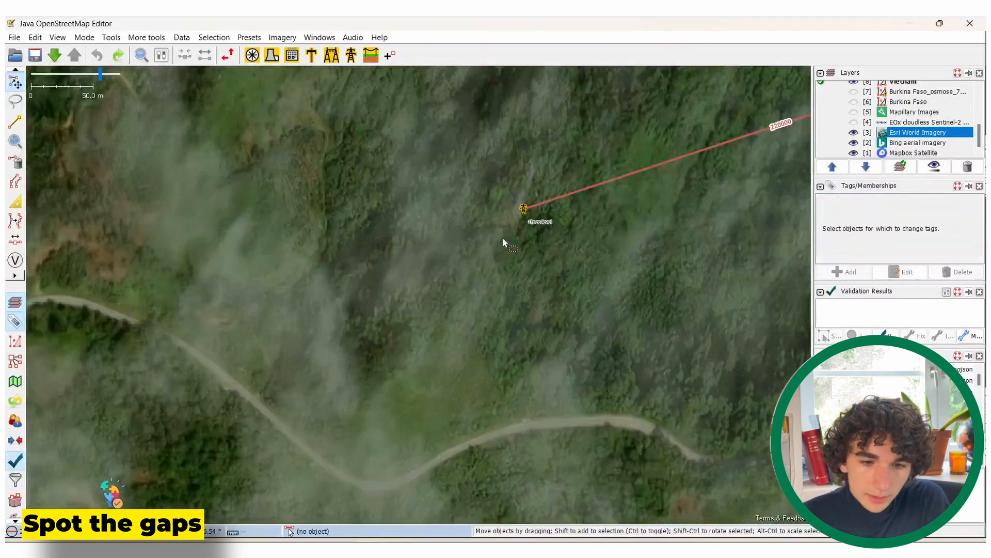
left_click(523, 210)
left_click_drag(416, 290, 628, 165)
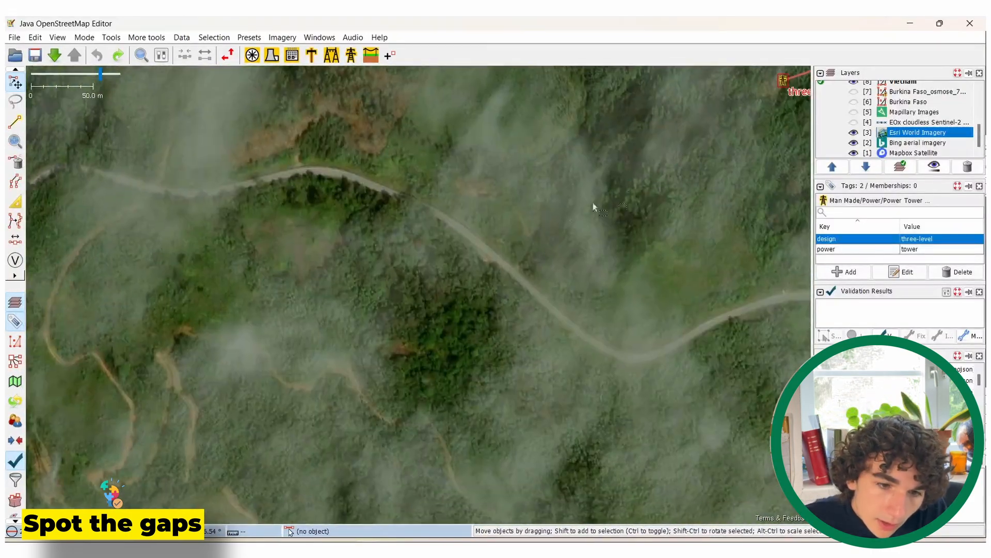
left_click_drag(300, 272, 443, 134)
left_click_drag(321, 258, 407, 230)
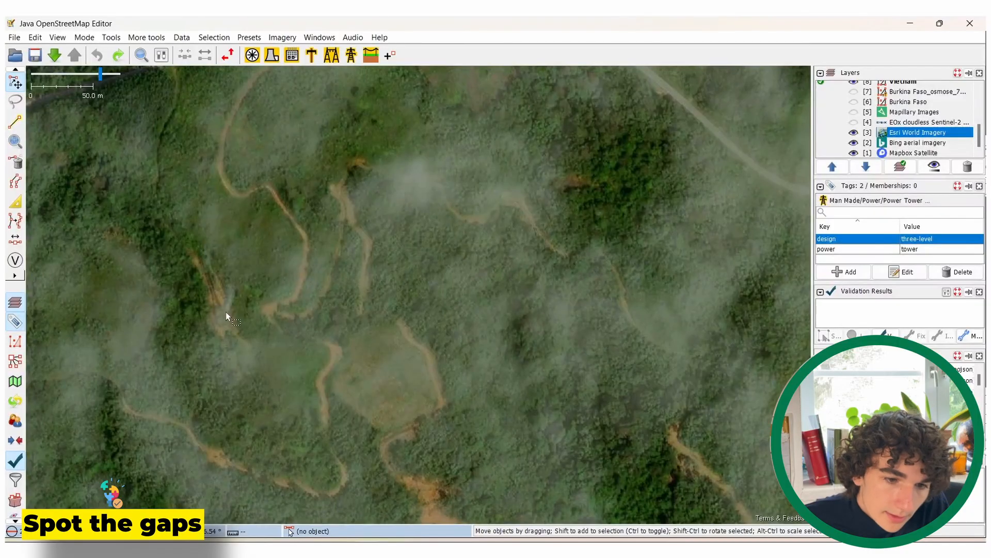
left_click_drag(225, 311, 327, 269)
scroll(327, 268, "down", 2)
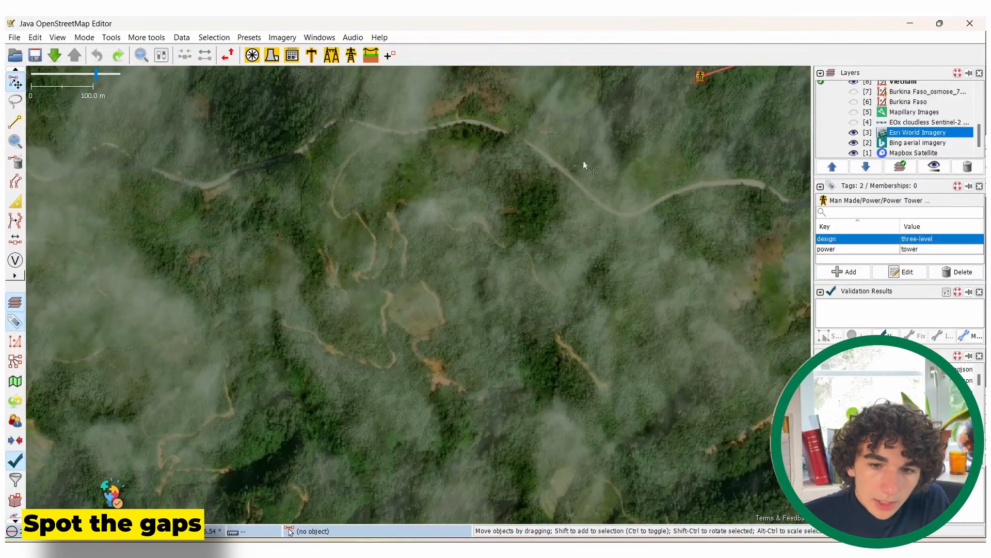
Extend the open 220 kV line southwest from its last tower by two nodes at the next tower sites, then finish drawing.
left_click_drag(648, 136, 646, 157)
key("a")
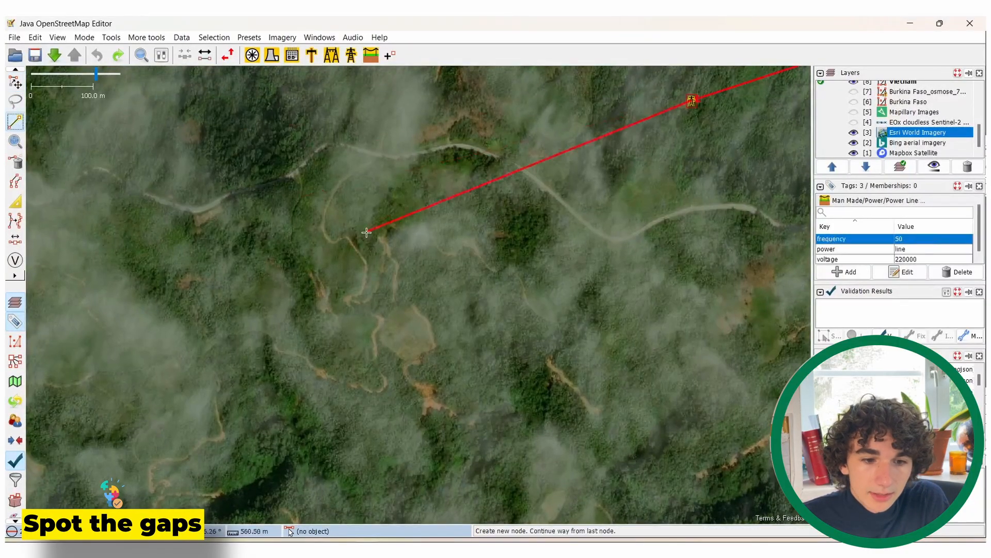
left_click(327, 301)
left_click_drag(248, 364, 468, 233)
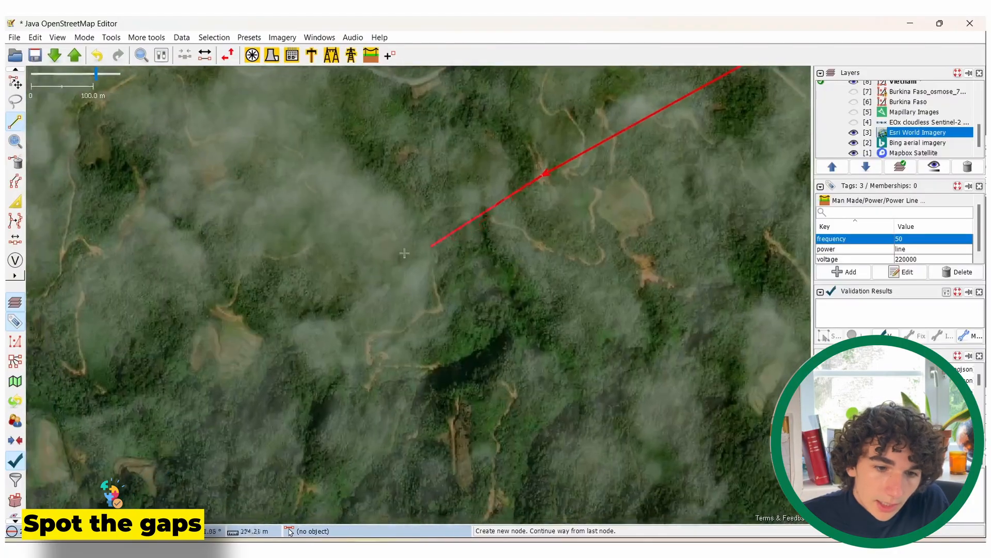
left_click_drag(268, 325, 414, 264)
scroll(325, 281, "up", 1)
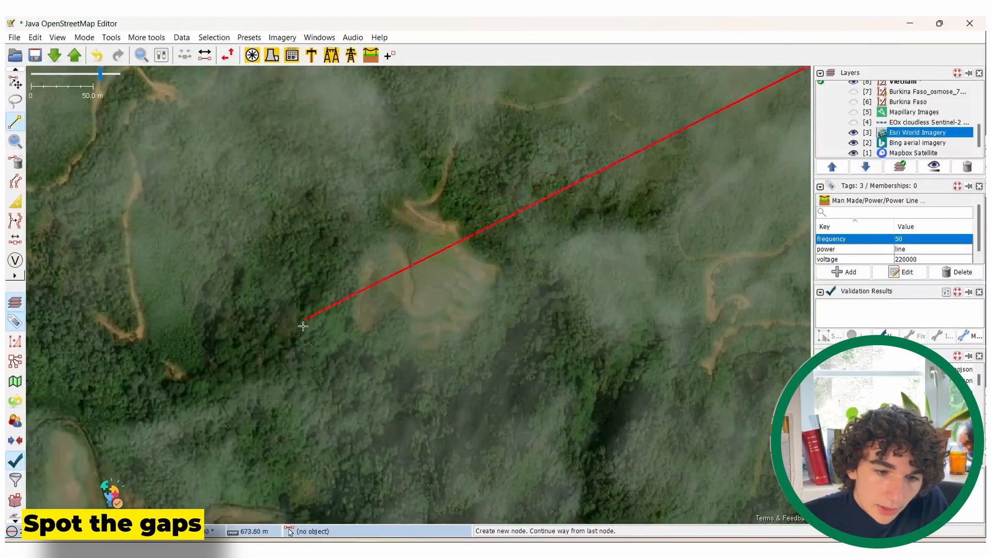
left_click(292, 314)
scroll(222, 291, "down", 10)
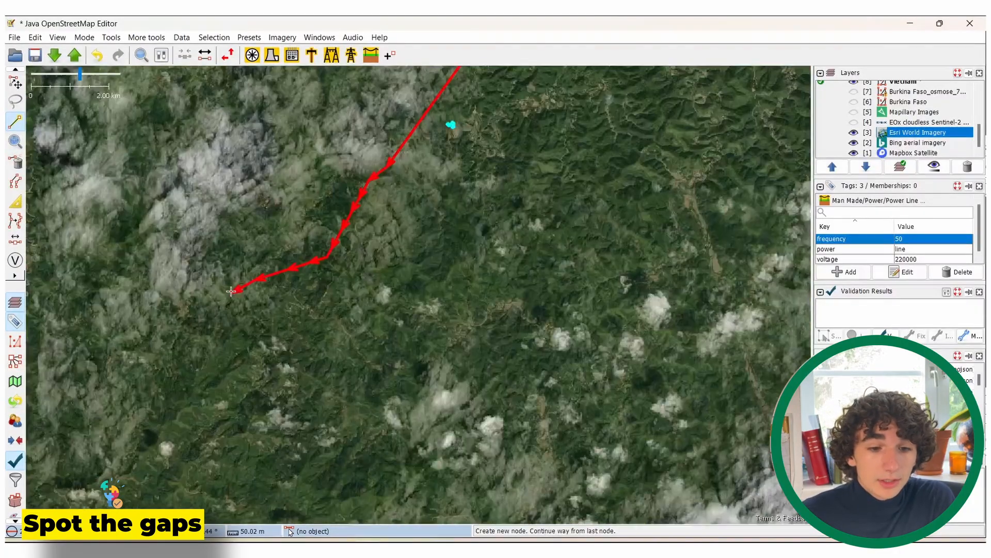
left_click(13, 84)
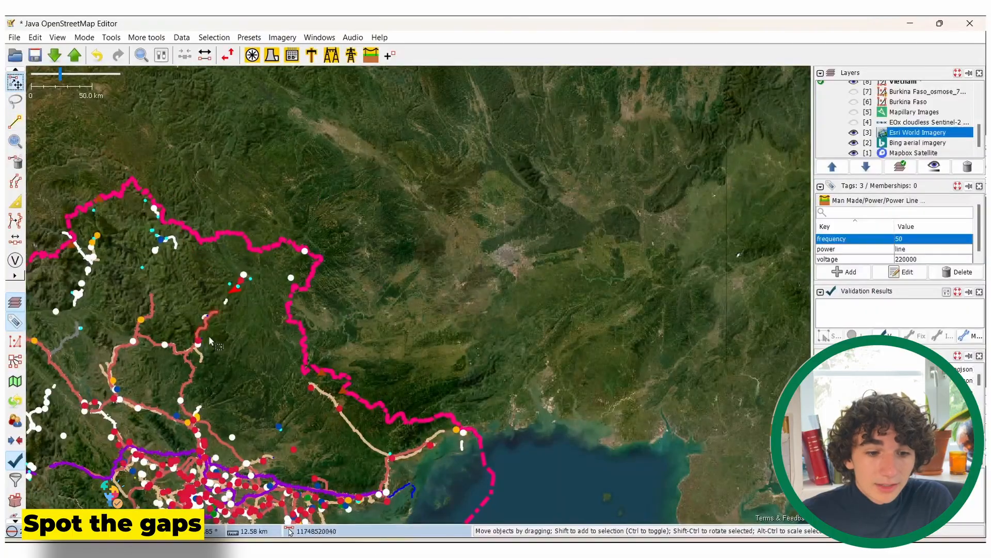
Examine another disconnected line in northern Vietnam up close, including its towers and the substation at its end.
left_click(220, 346)
scroll(164, 367, "up", 1)
left_click_drag(164, 366, 291, 358)
scroll(291, 358, "up", 1)
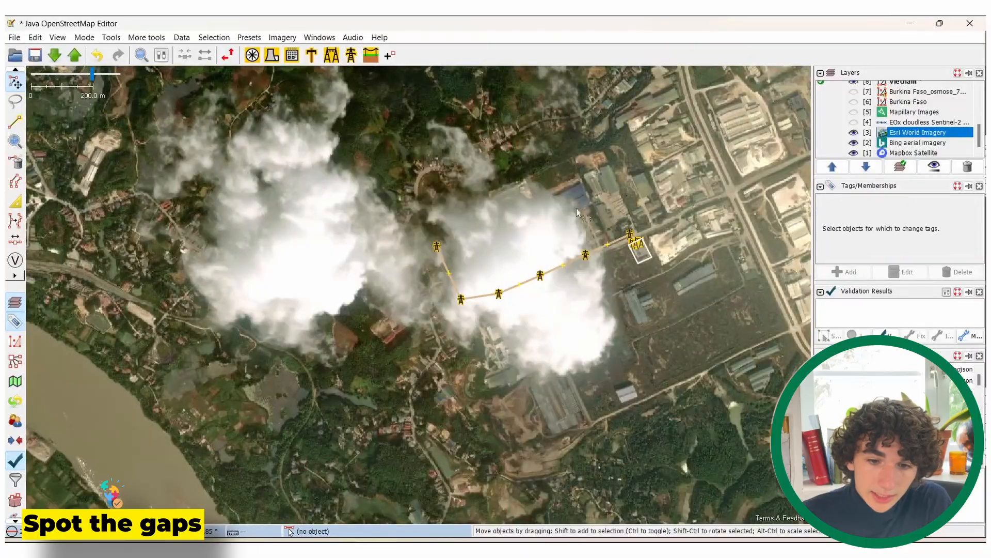
Hide the Esri World Imagery layer and search the imagery north of the open 110 kV line's last tower for further towers.
scroll(480, 229, "up", 1)
left_click_drag(488, 206, 506, 365)
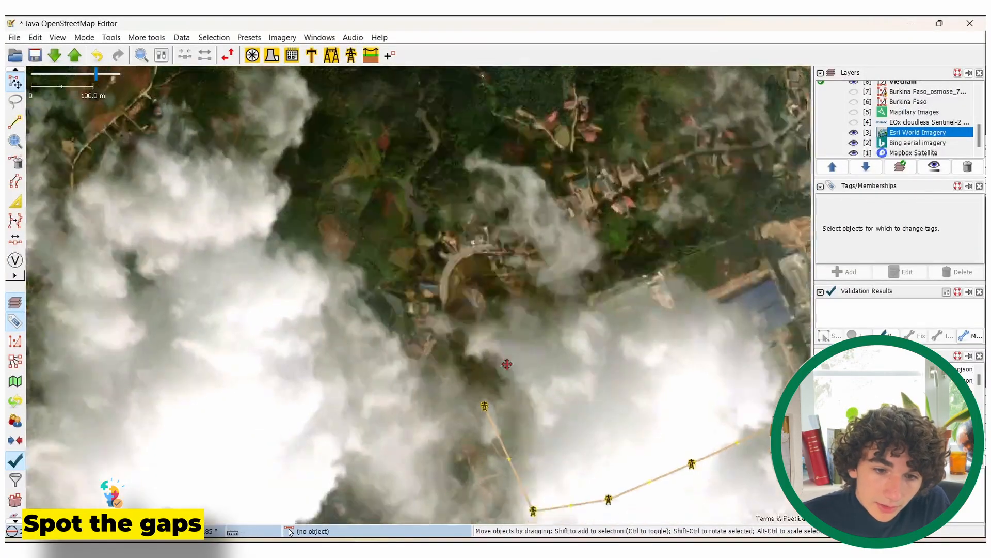
scroll(504, 375, "up", 1)
left_click(853, 134)
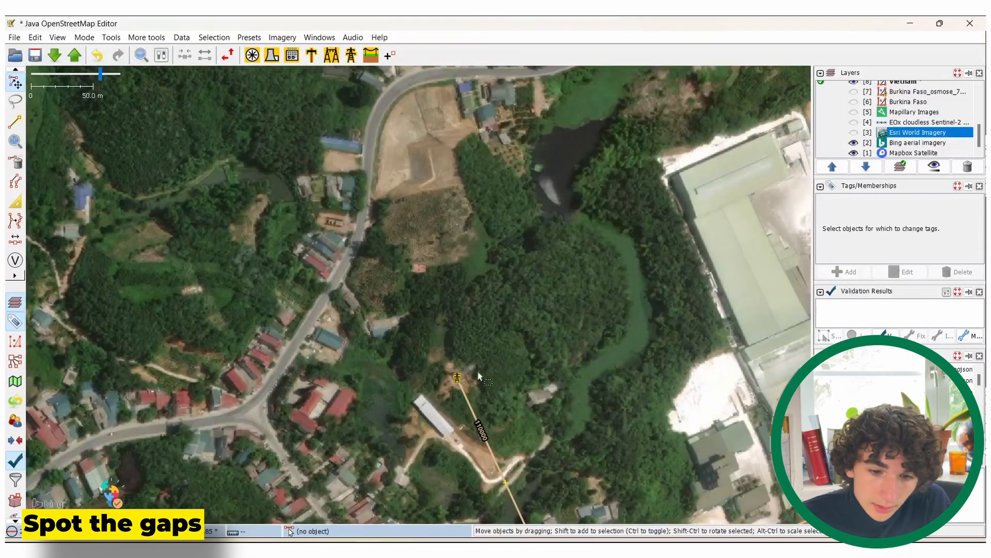
scroll(514, 294, "down", 1)
left_click_drag(492, 249, 520, 412)
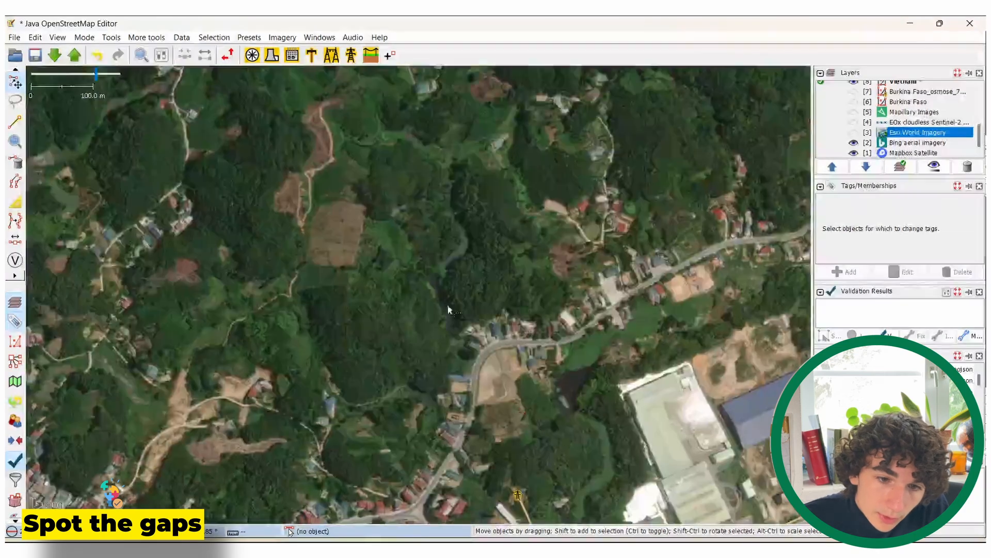
scroll(401, 207, "up", 2)
scroll(401, 206, "down", 2)
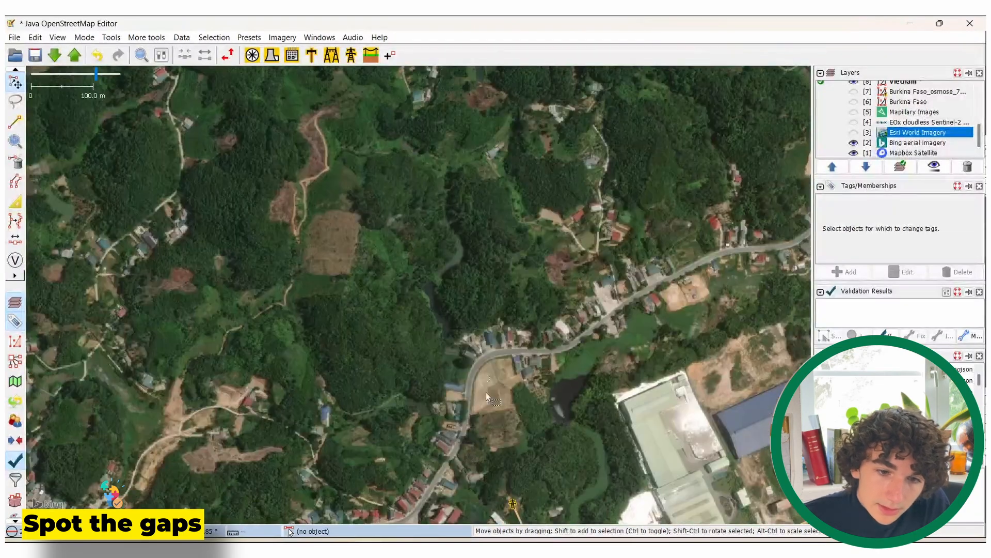
Extend the open 110 kV line north and northeast from its last tower by two nodes, then finish drawing.
left_click(511, 503)
key("a")
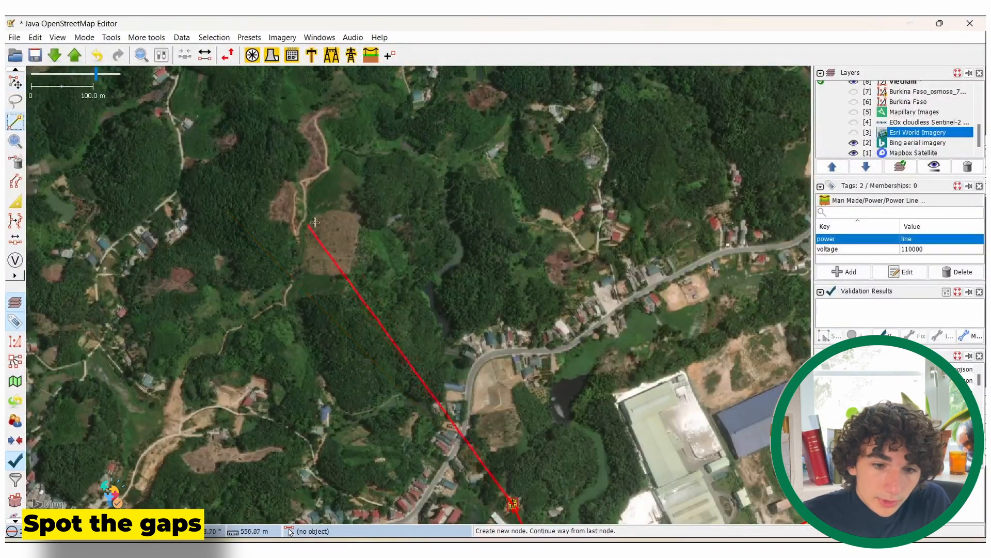
left_click(402, 214)
left_click_drag(301, 360, 349, 397)
scroll(522, 392, "up", 2)
scroll(554, 360, "down", 2)
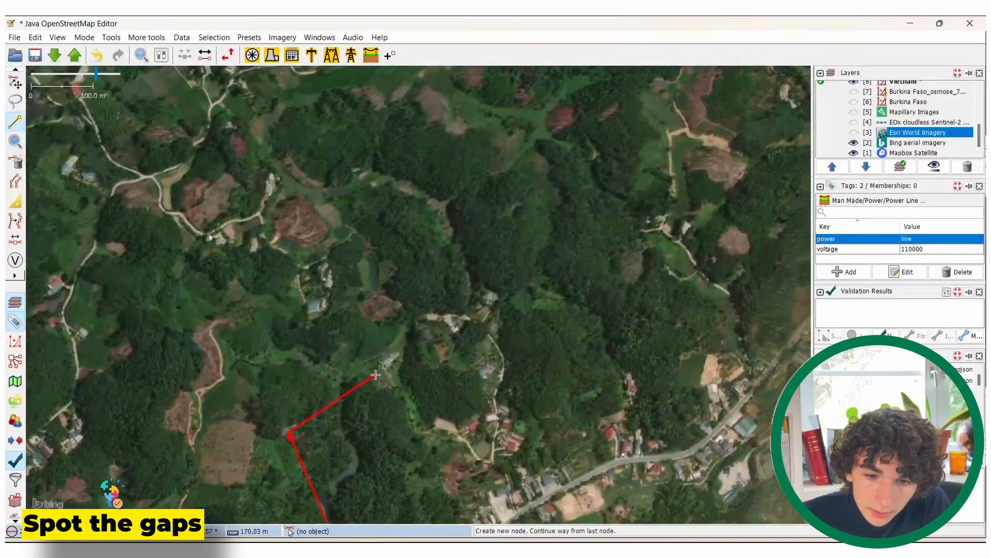
scroll(507, 212, "up", 2)
left_click(511, 207)
left_click_drag(511, 206, 309, 399)
left_click(15, 82)
scroll(276, 291, "down", 20)
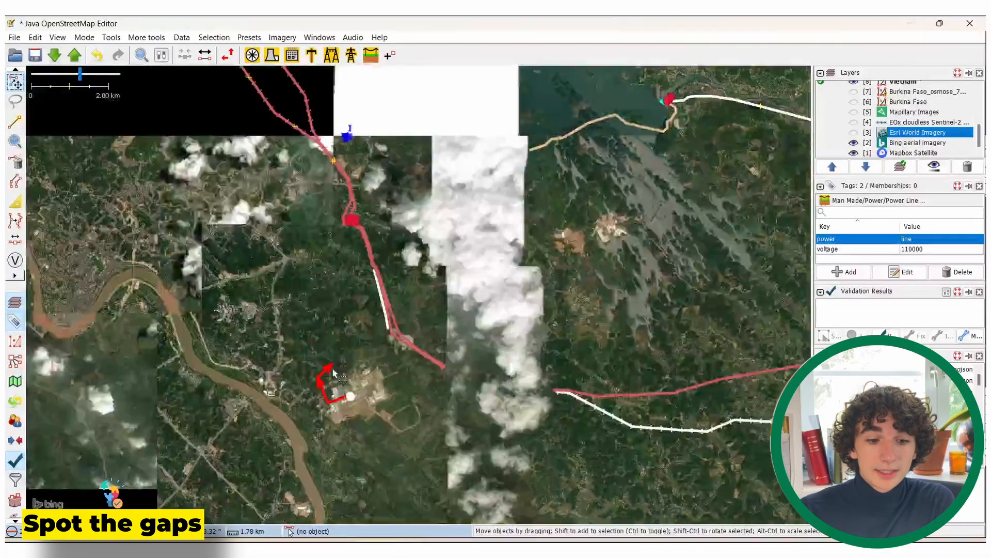
scroll(357, 333, "up", 6)
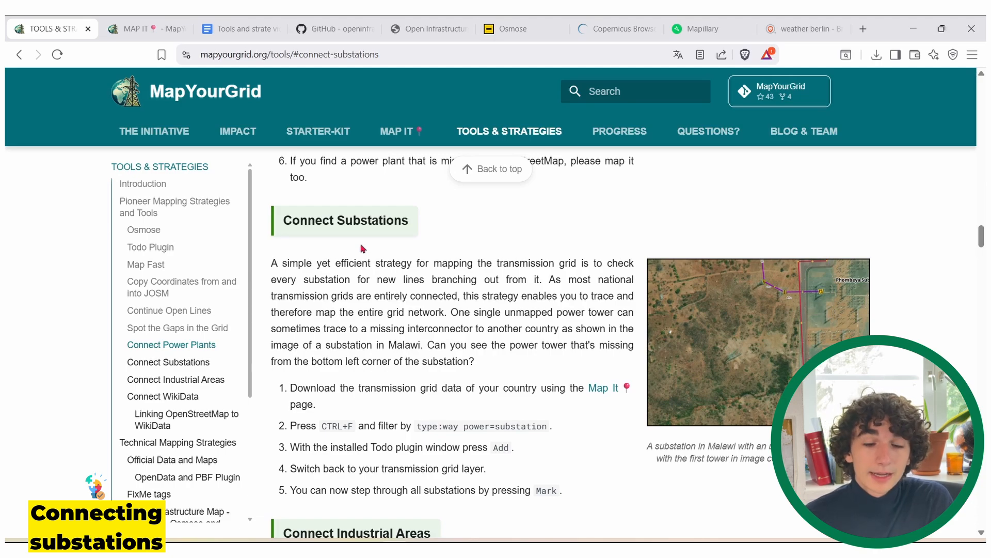
Read the Connect Substations instructions and load Ghana's transmission grid into JOSM from the Map It page.
scroll(424, 353, "down", 2)
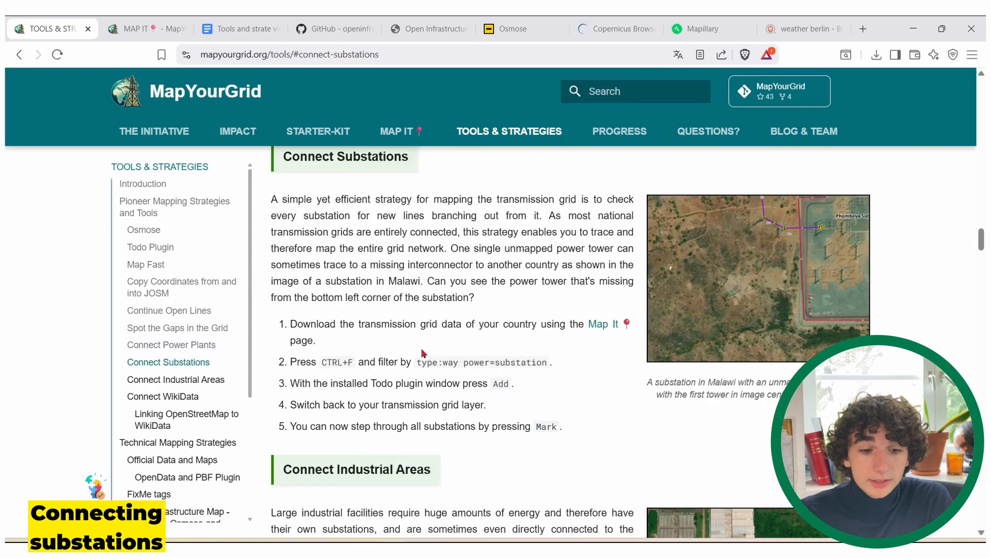
left_click(139, 23)
left_click_drag(361, 324, 481, 364)
scroll(481, 364, "down", 3)
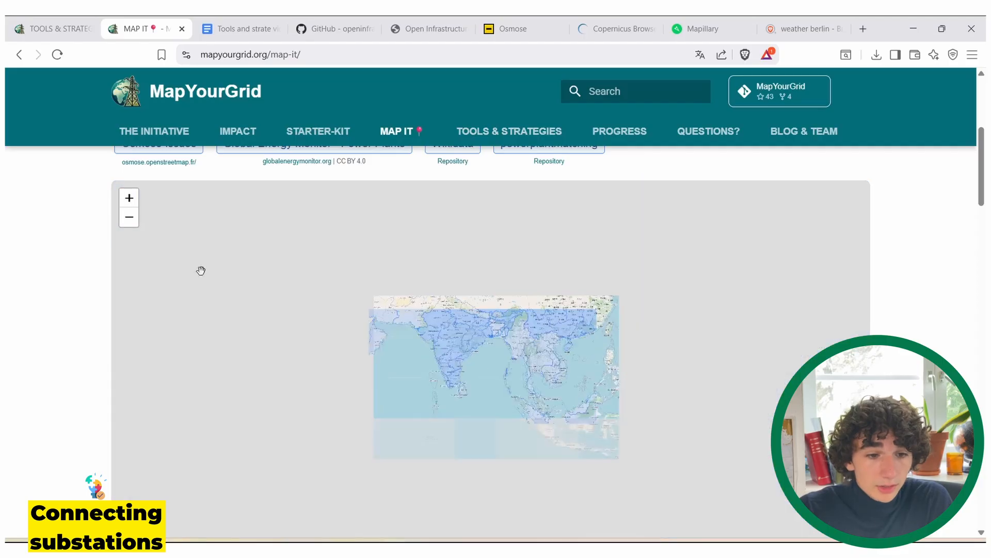
left_click_drag(199, 270, 423, 255)
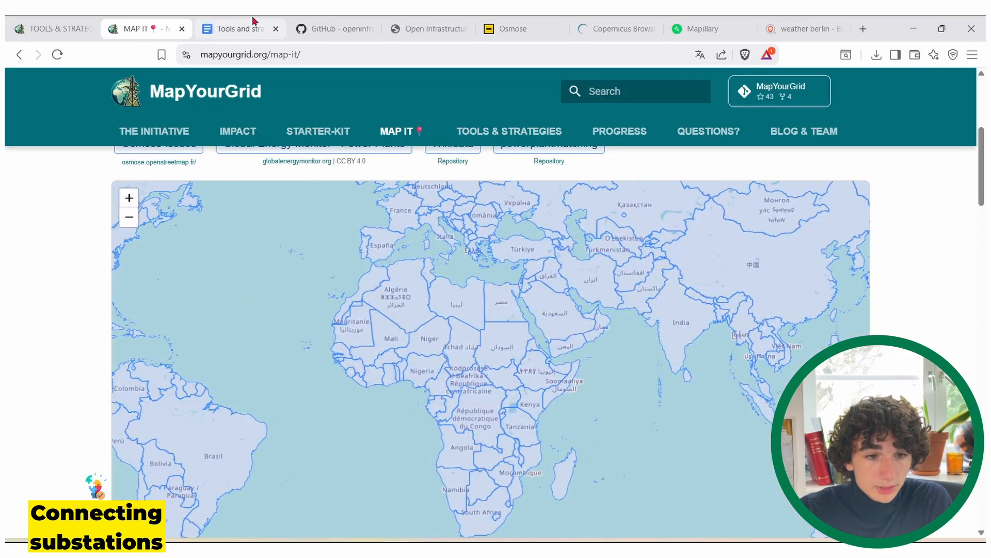
scroll(406, 411, "up", 2)
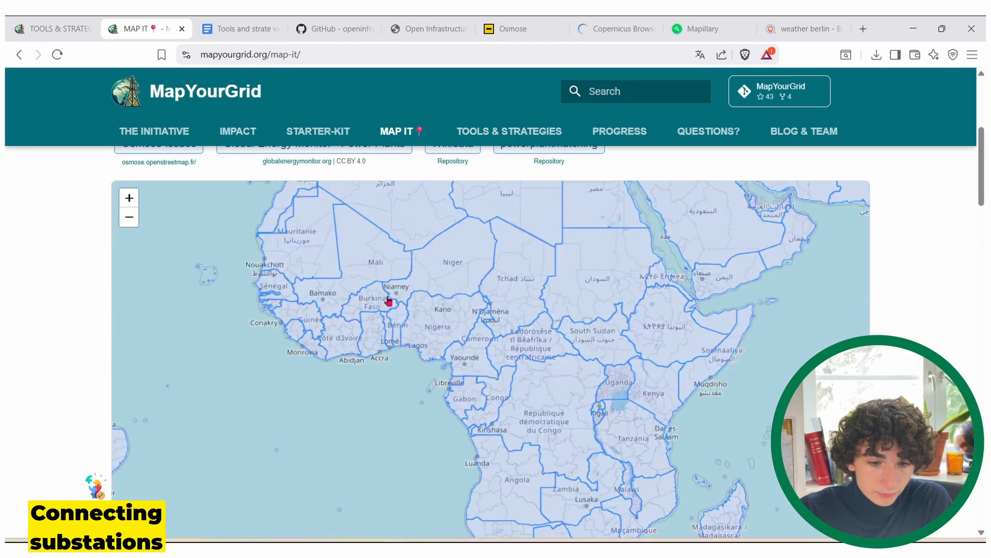
left_click(367, 334)
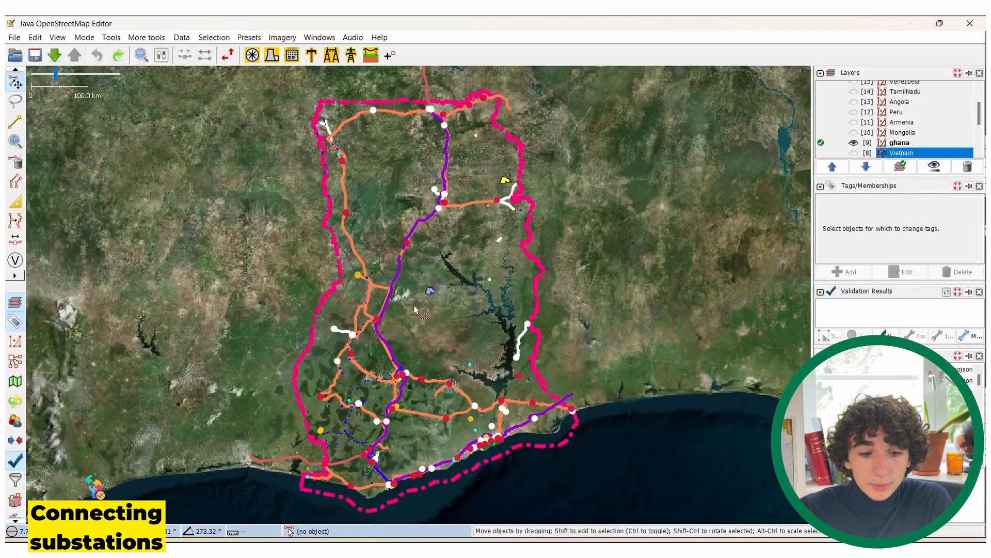
Open the JOSM preferences, check the Expert Mode setting and accept the dialog.
key("ctrl+f")
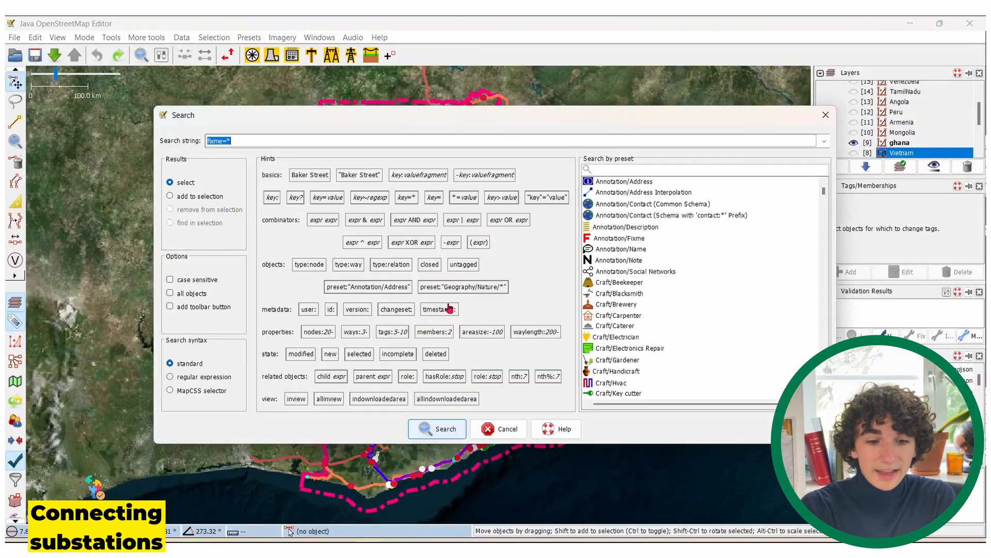
left_click(826, 114)
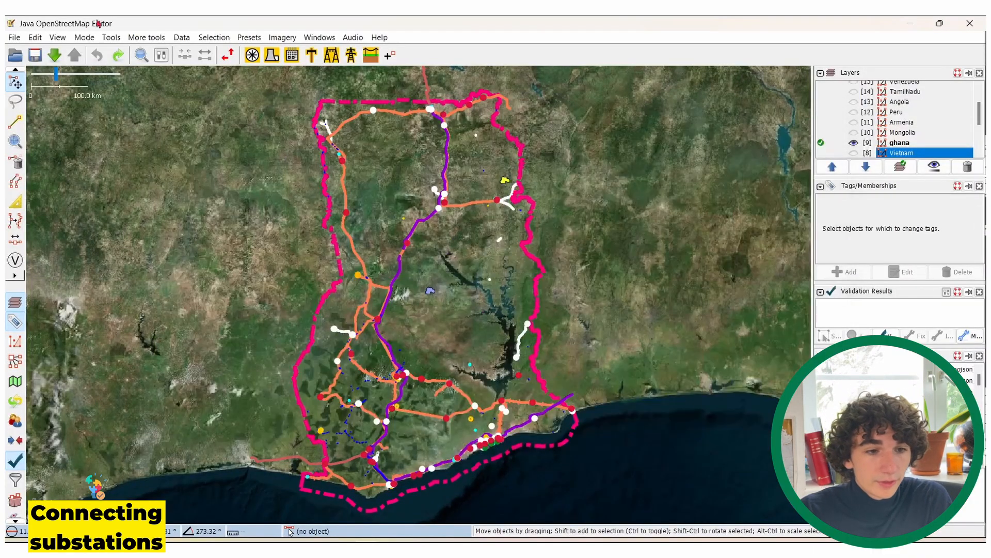
left_click(35, 38)
left_click(89, 382)
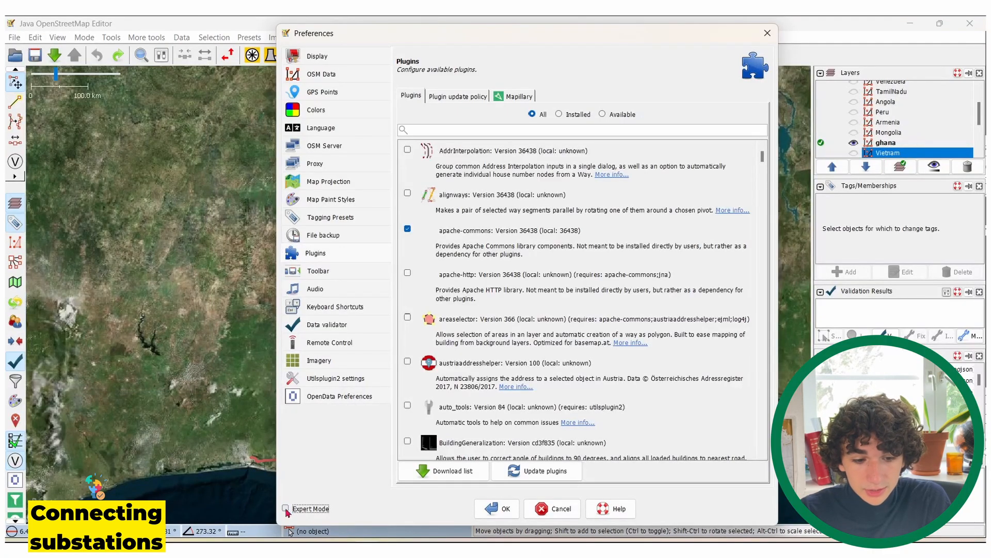
left_click(489, 508)
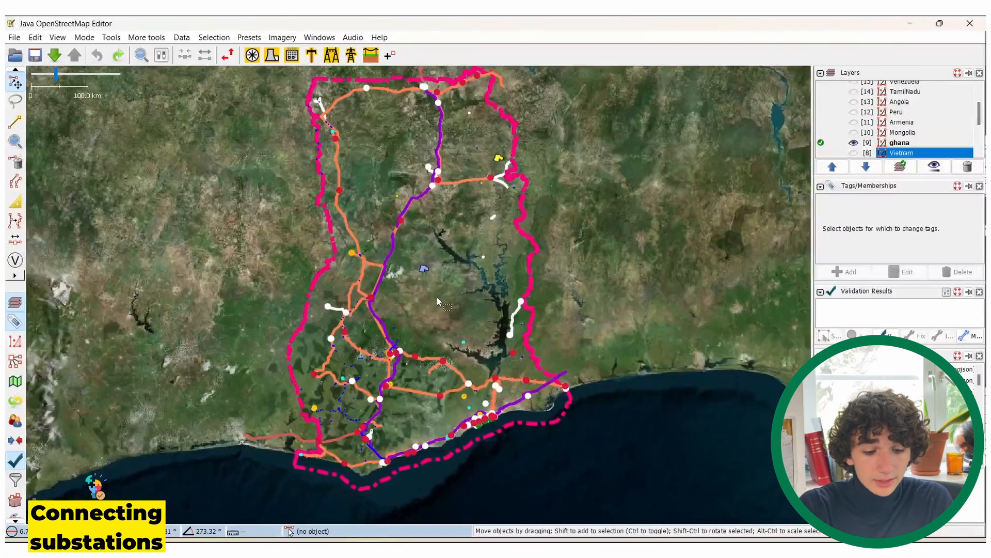
Select Ghana's substations with the search "type:way power=substation" and add them to the Todo list.
left_click(141, 54)
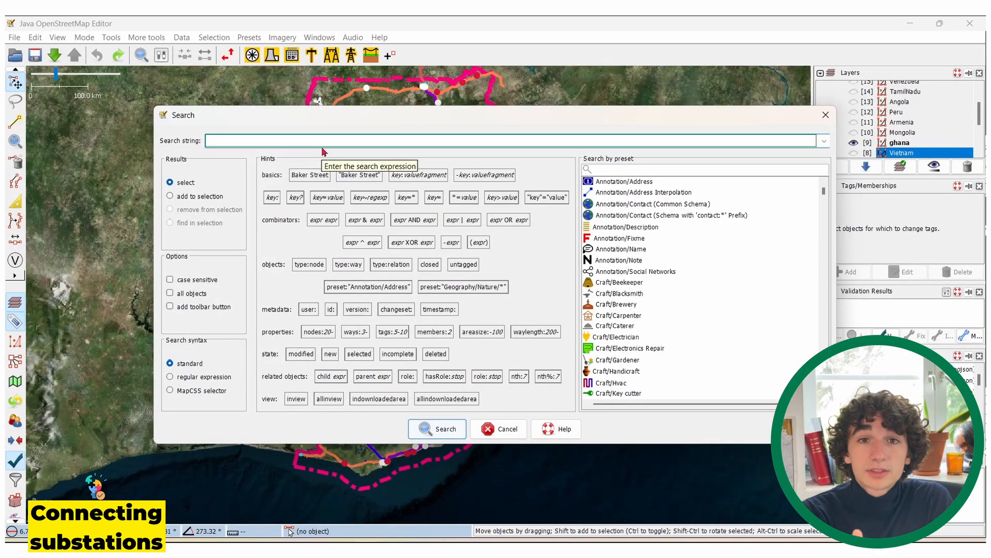
type("t")
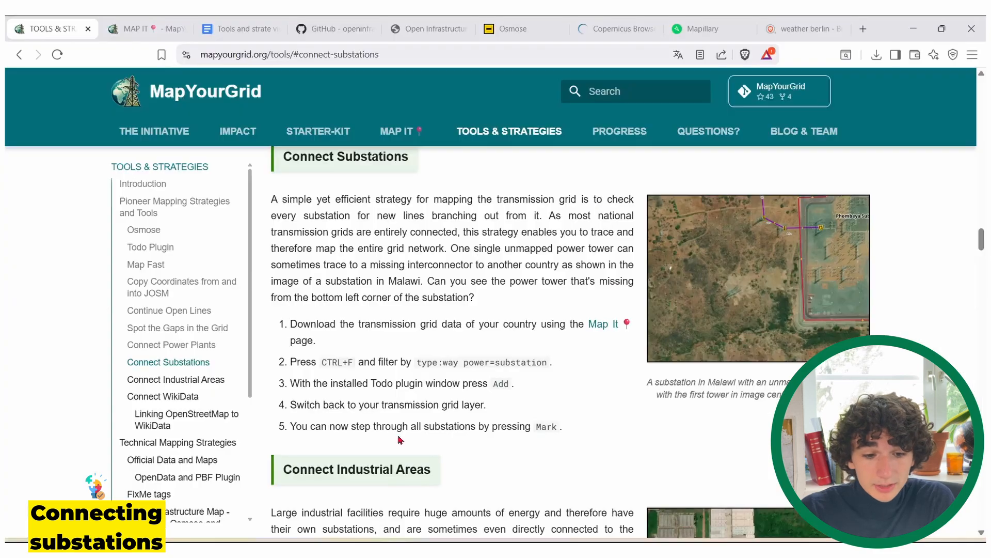
left_click_drag(419, 366, 549, 369)
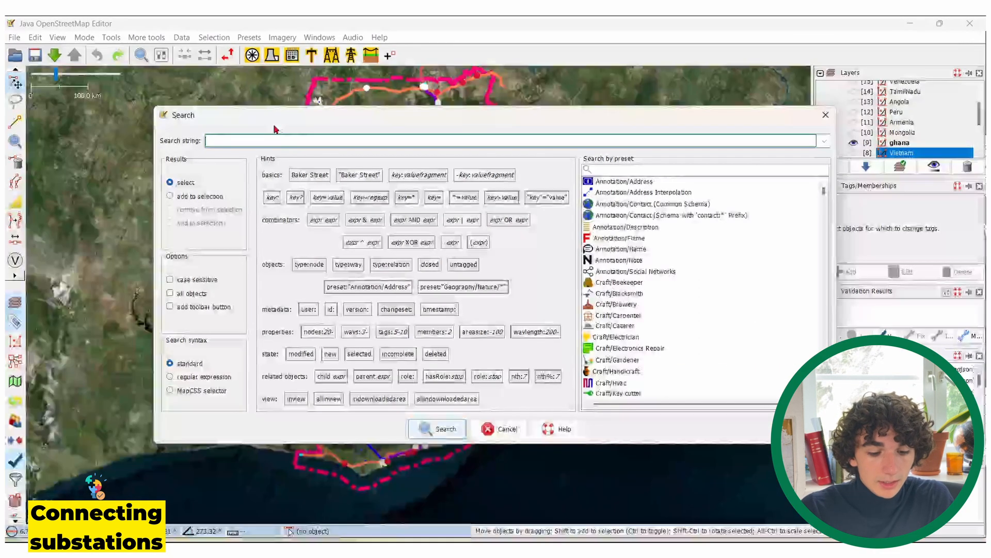
type("type:way power=substation")
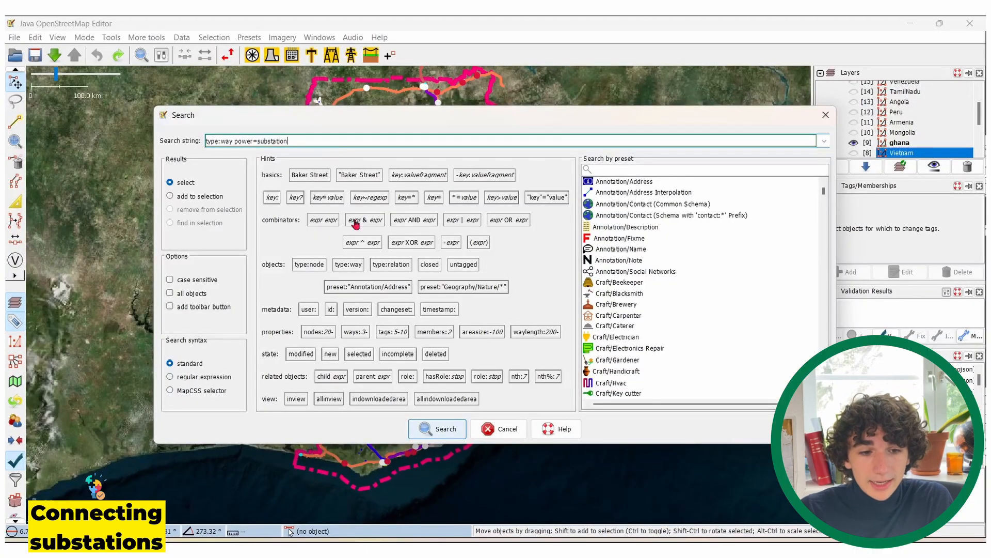
left_click(431, 435)
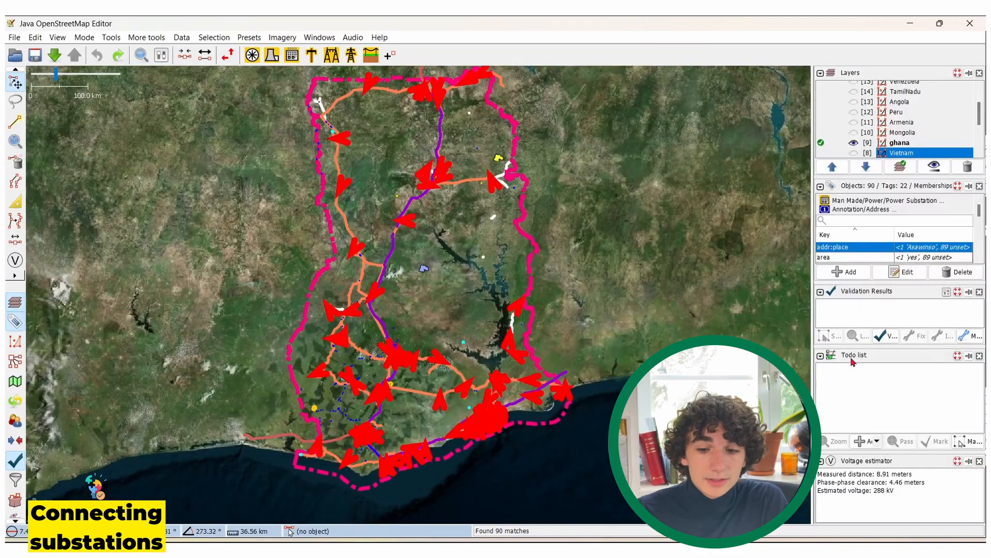
left_click(868, 440)
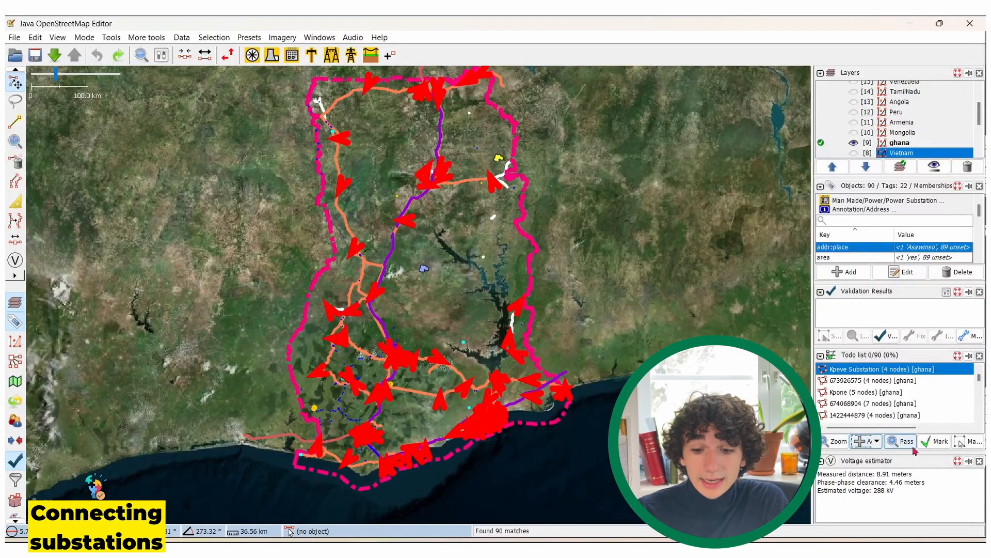
Examine a Ghana substation near the shoreline up close and search the imagery around it for unmapped towers.
mouse_move(846, 386)
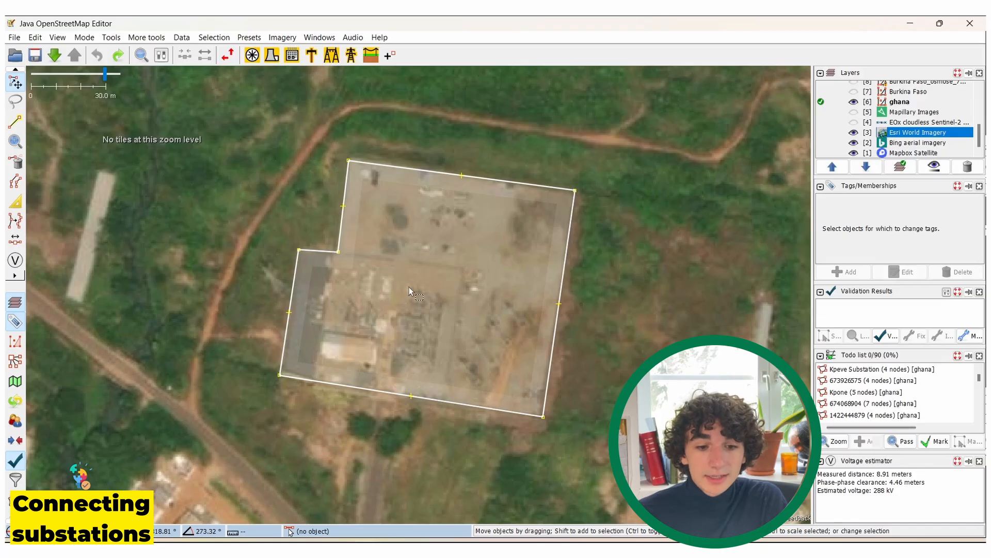
left_click_drag(418, 216, 492, 246)
scroll(535, 336, "down", 12)
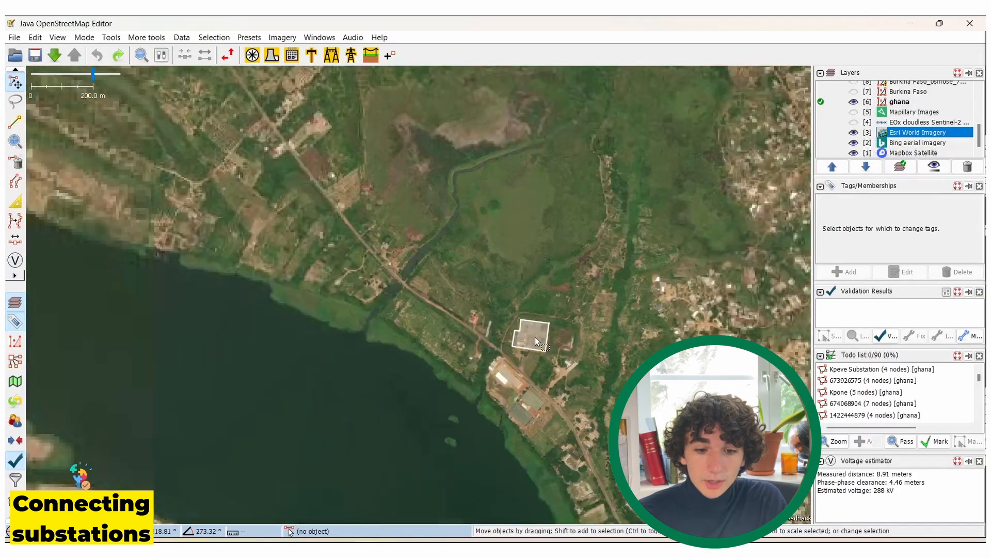
scroll(536, 339, "up", 5)
scroll(537, 341, "up", 12)
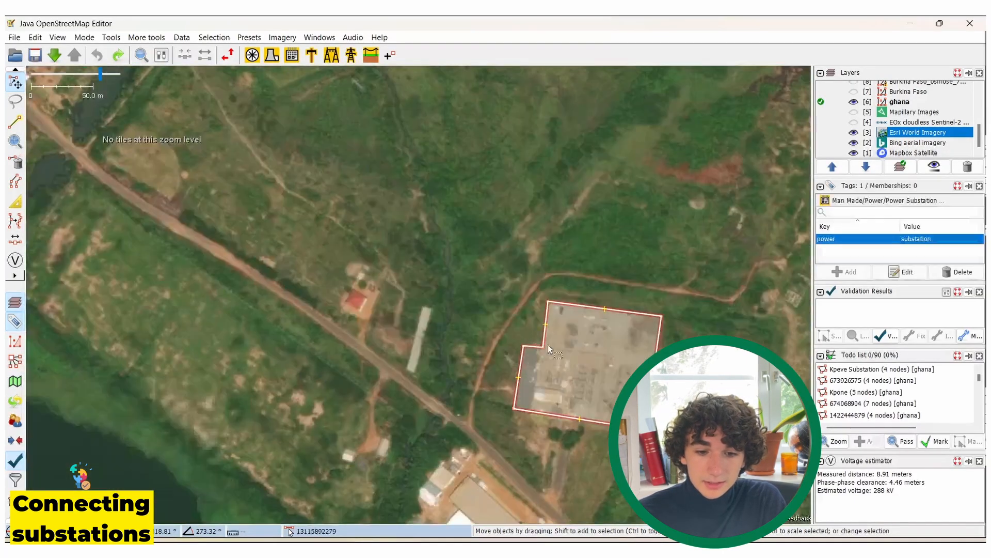
left_click_drag(546, 351, 523, 305)
scroll(523, 305, "down", 2)
scroll(416, 330, "up", 3)
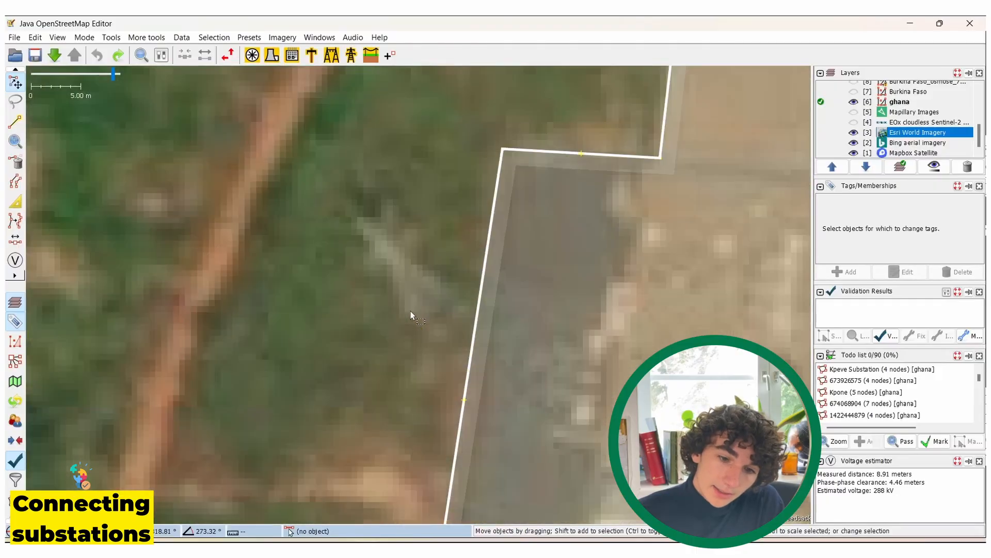
scroll(331, 315, "down", 3)
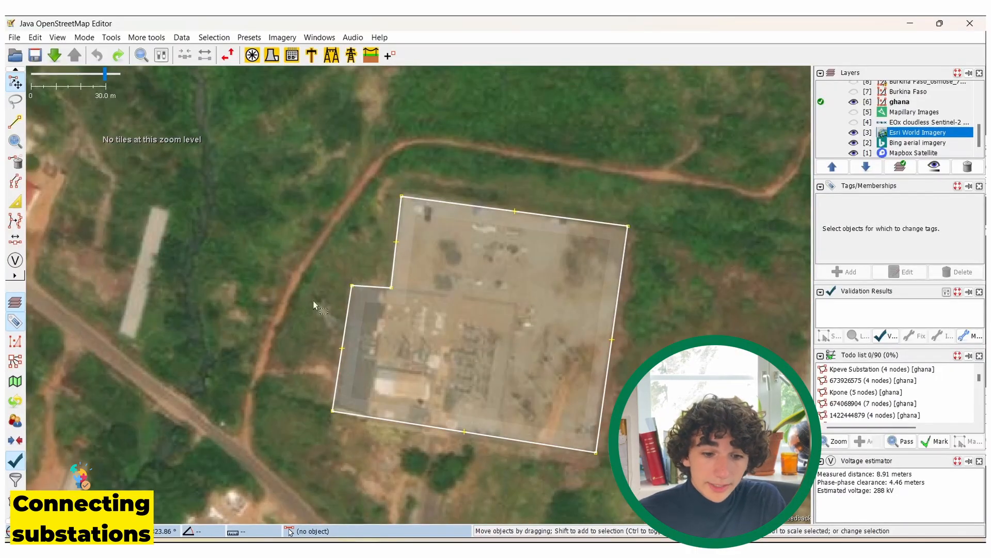
Draw a new line from the unmapped tower on the substation's west side northwest through the next tower sites, then finish drawing.
left_click(15, 122)
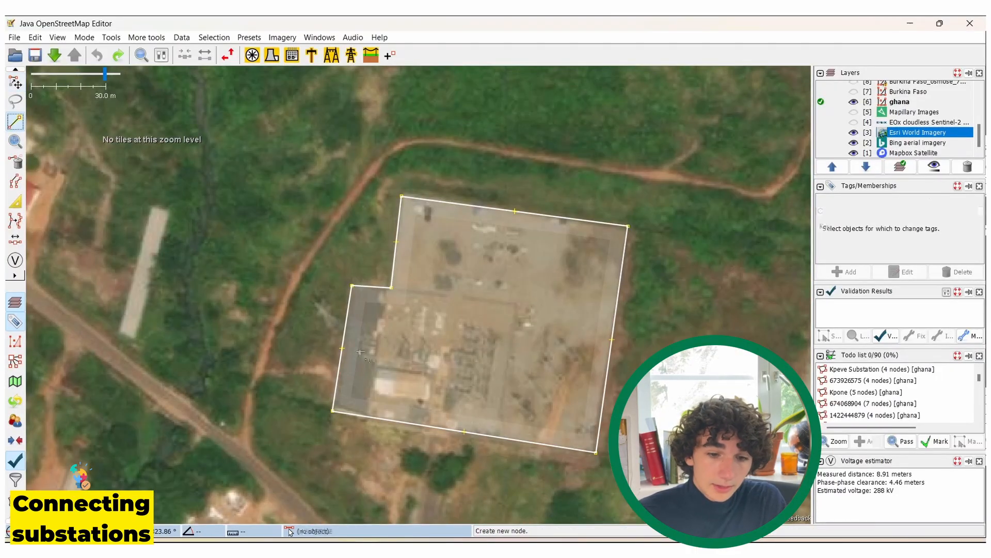
left_click(332, 323)
scroll(354, 223, "up", 3)
scroll(353, 222, "down", 3)
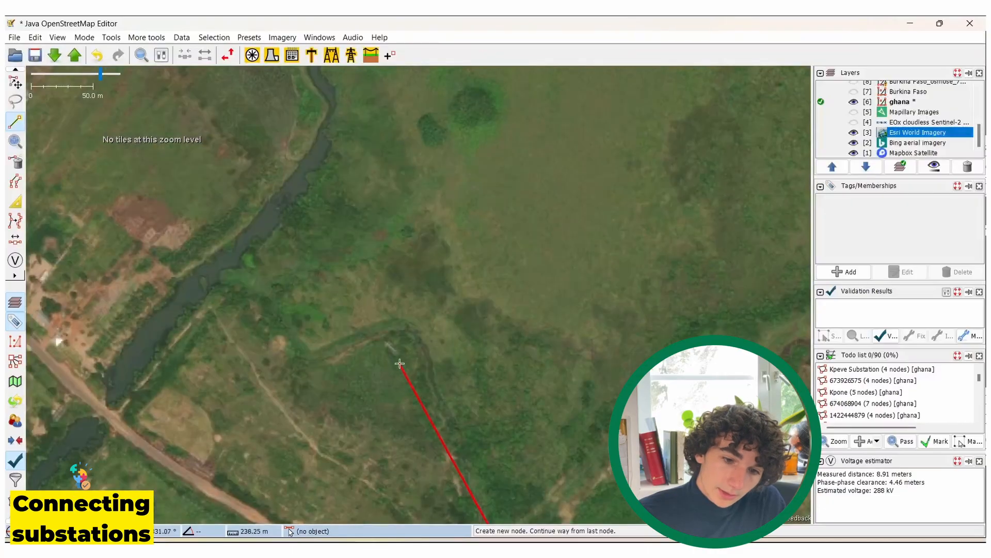
scroll(428, 371, "up", 2)
left_click(428, 235)
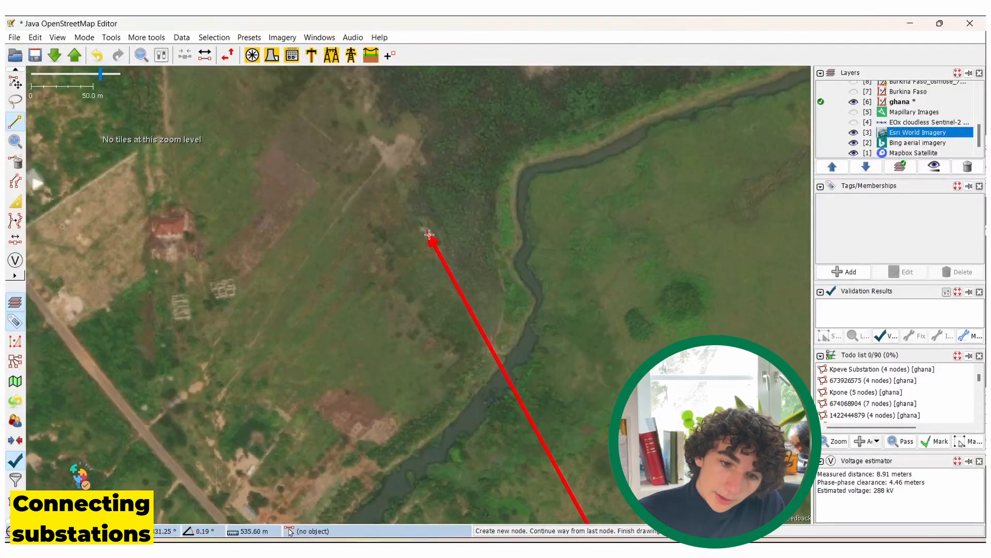
key("Escape")
Follow the new line back to the substation and look over the surrounding imagery.
left_click_drag(578, 292, 578, 295)
left_click_drag(694, 424, 292, 205)
left_click_drag(427, 407, 497, 200)
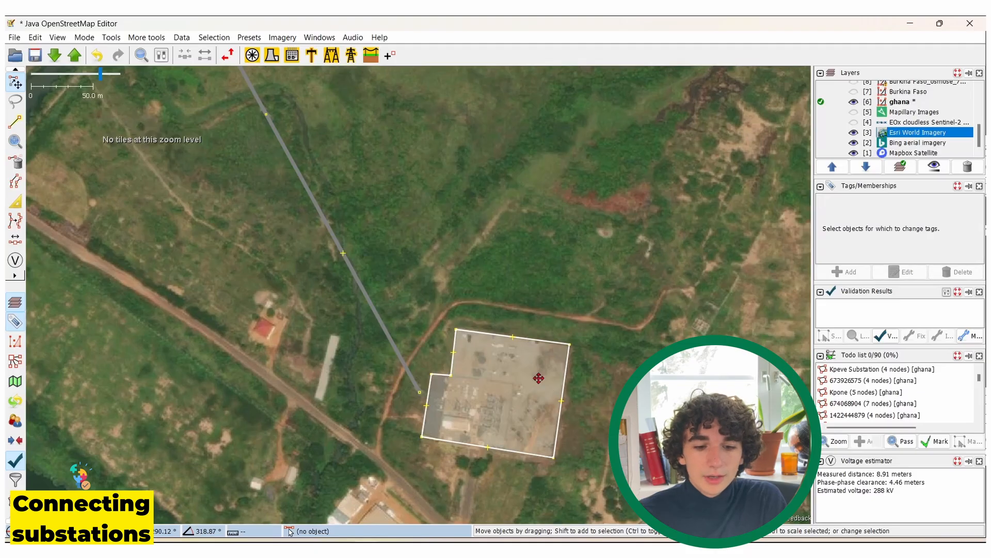
left_click_drag(538, 379, 499, 351)
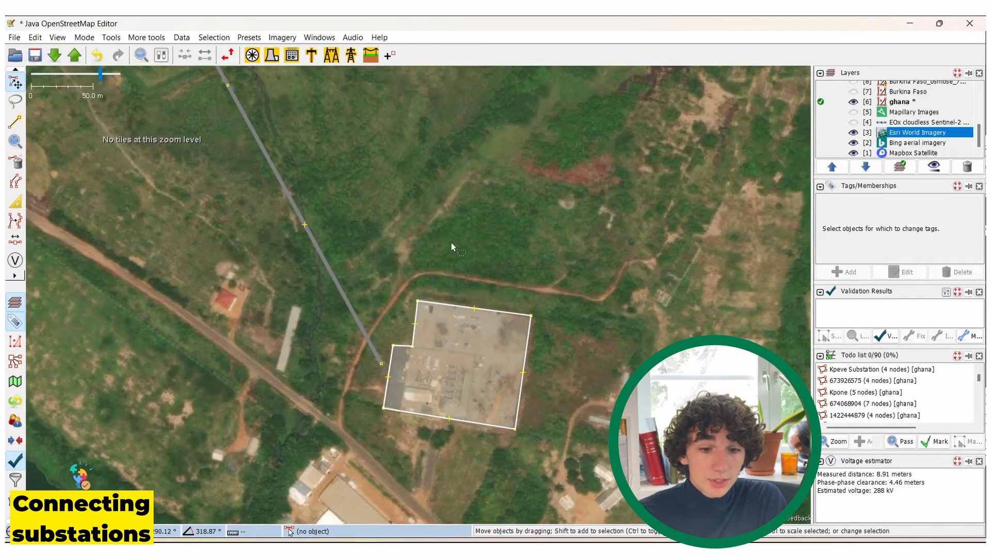
left_click_drag(435, 331, 433, 269)
In the browser, go from the Connect Power Plants guide to the Map It page and select the Global Energy Monitor - Power Plants layer.
scroll(416, 243, "up", 2)
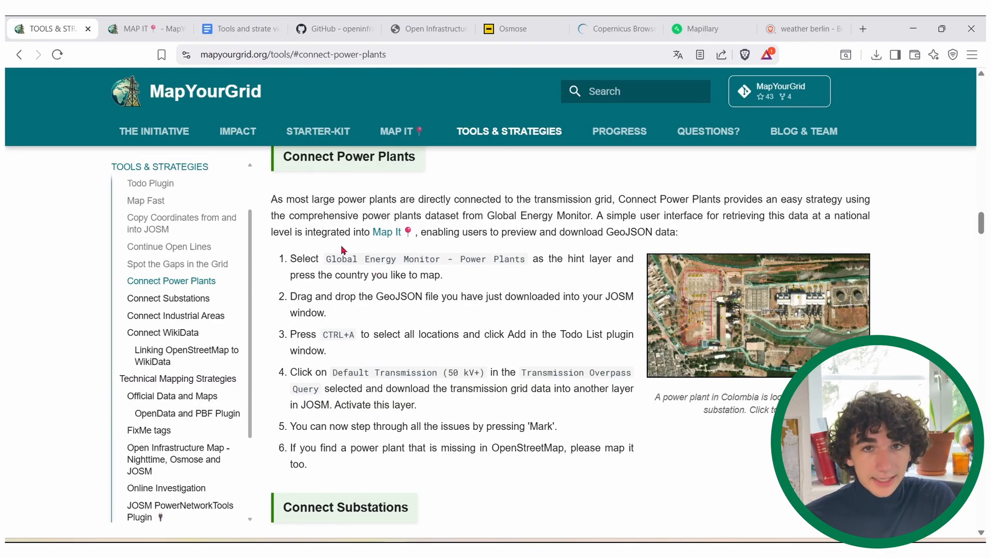
left_click(390, 229)
scroll(29, 227, "up", 1)
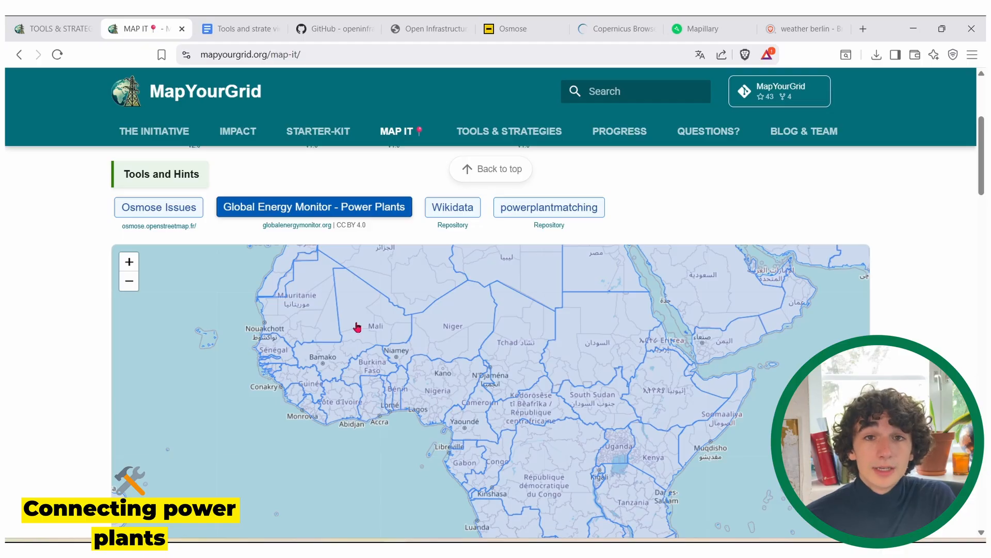
Request Armenia's Global Energy Monitor power plant GeoJSON from the world map, then cancel saving the file.
scroll(536, 318, "down", 1)
left_click_drag(537, 317, 465, 378)
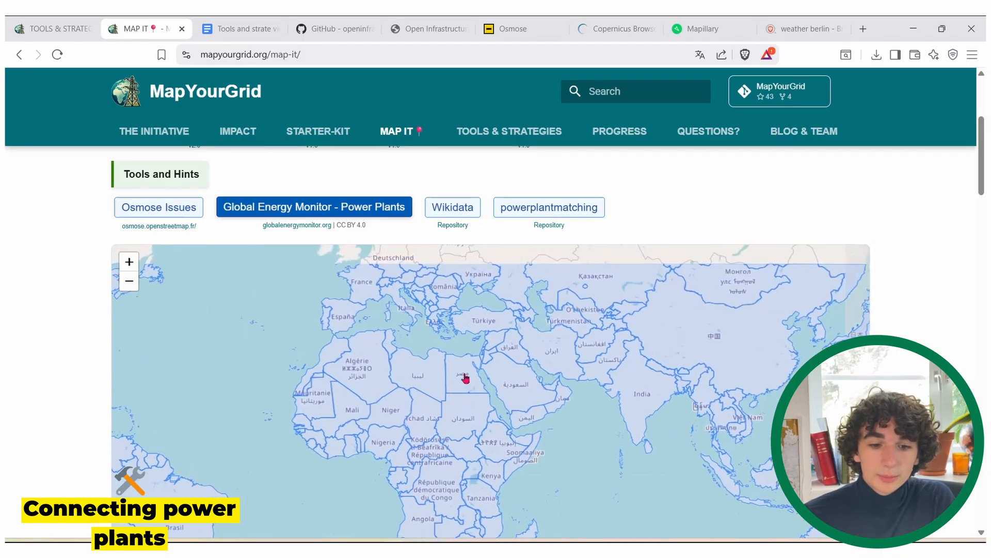
scroll(537, 321, "up", 1)
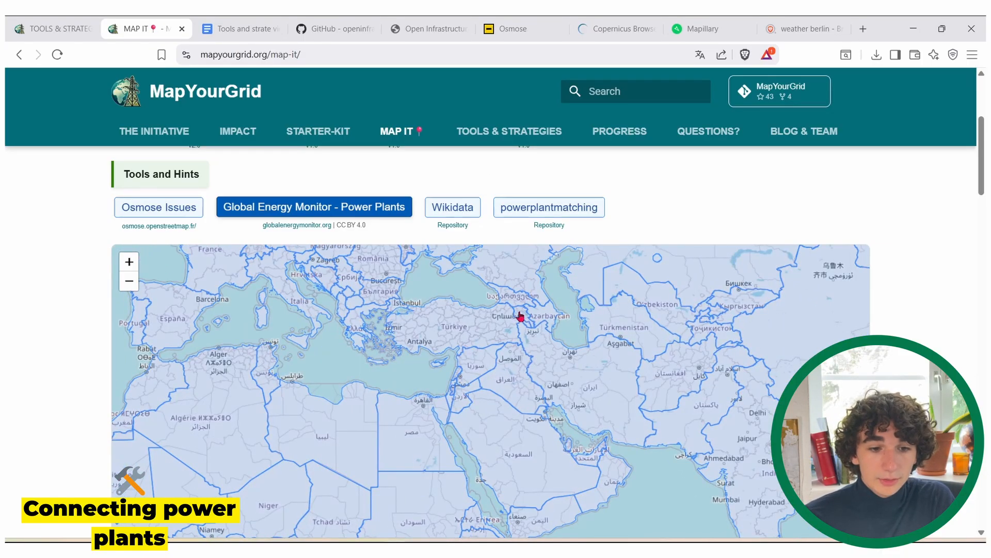
left_click_drag(520, 316, 518, 451)
left_click(518, 450)
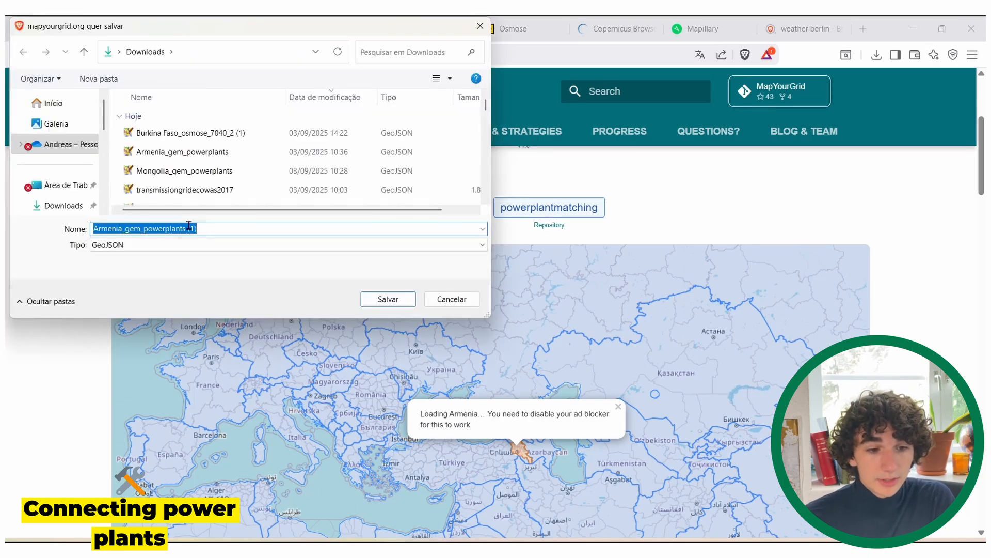
left_click(455, 299)
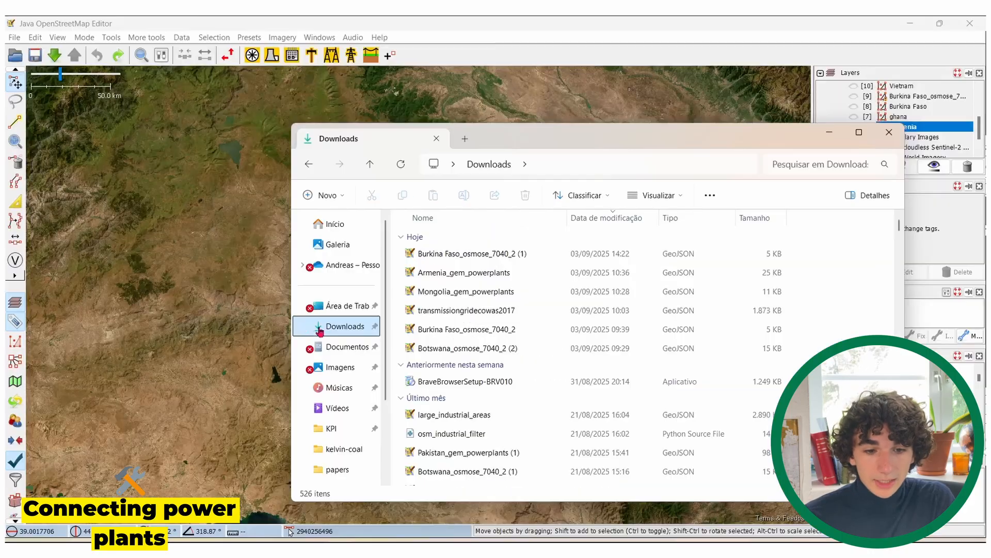
Load the Armenia_gem_powerplants GeoJSON from the Downloads folder into JOSM and look over its power plant points.
left_click_drag(412, 272, 130, 254)
left_click_drag(320, 268, 371, 294)
scroll(371, 295, "down", 2)
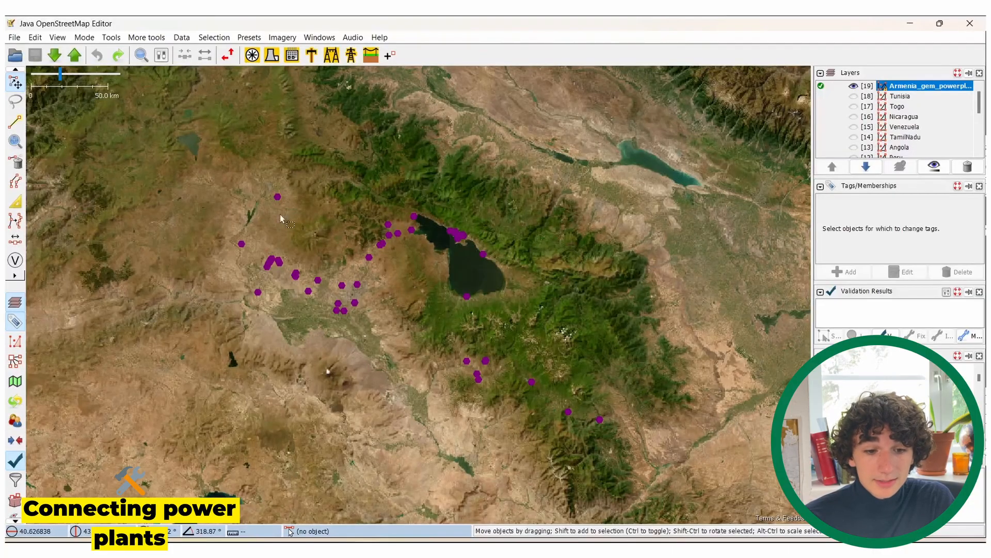
scroll(348, 253, "up", 2)
scroll(349, 256, "down", 2)
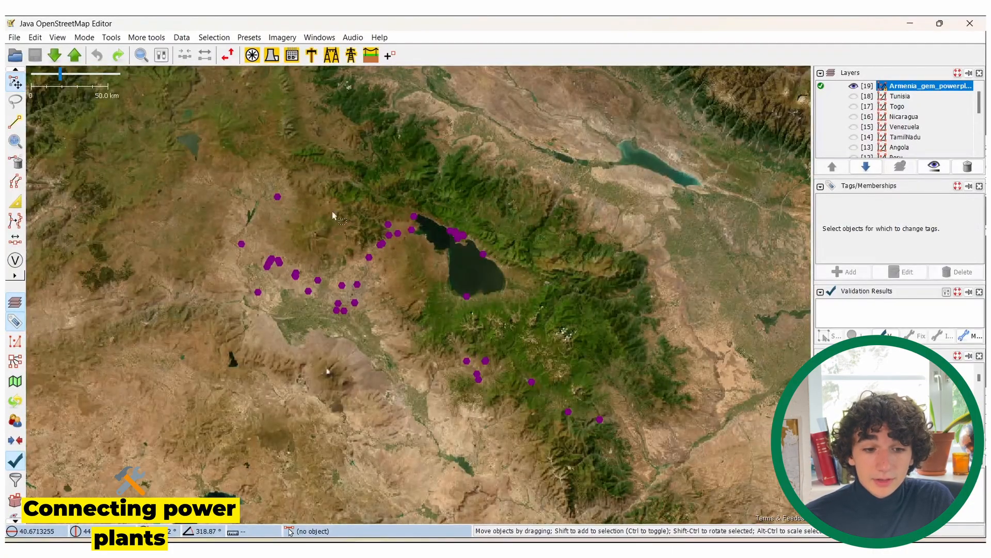
Switch to the browser and deselect the Global Energy Monitor - Power Plants layer, then return to JOSM with the Armenia grid layer shown.
key("alt+Tab")
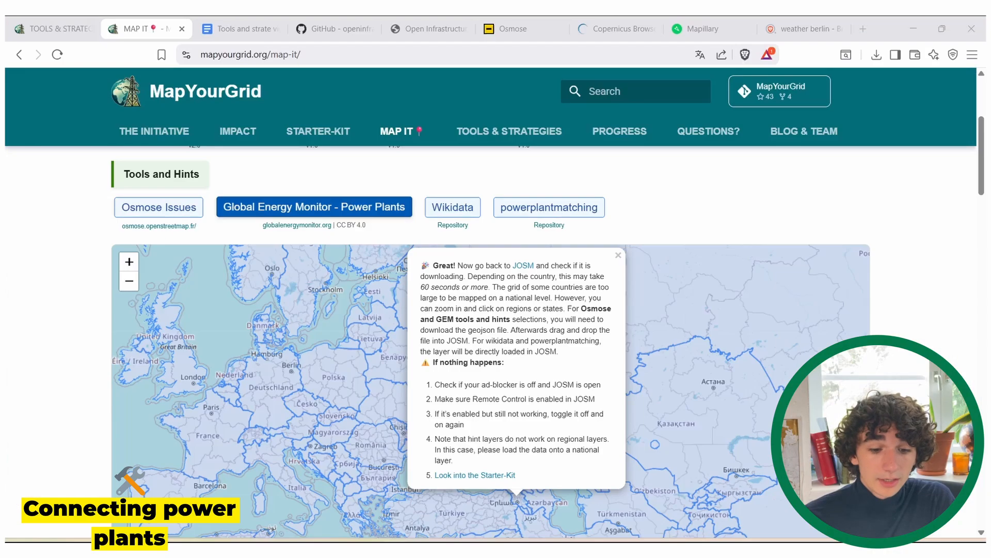
scroll(108, 204, "up", 2)
scroll(75, 284, "down", 3)
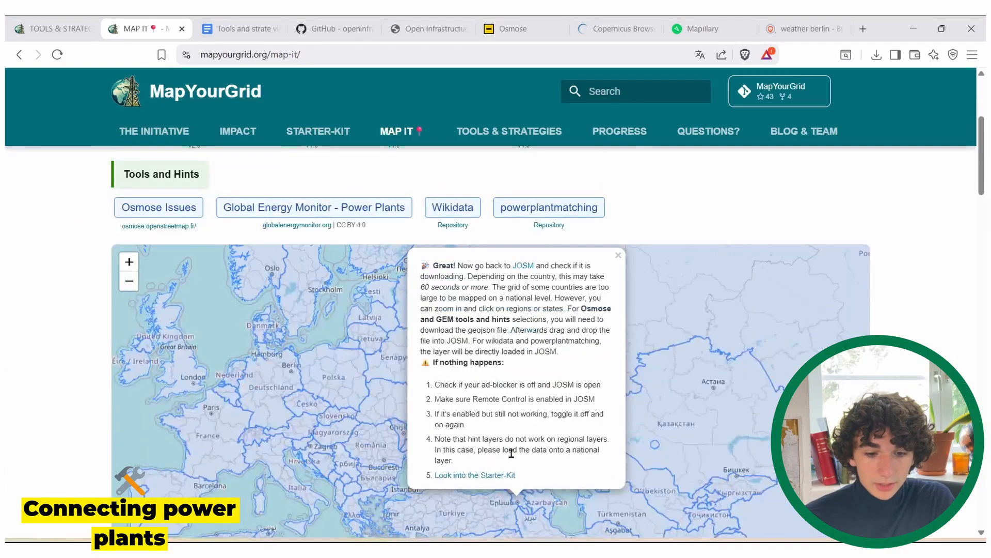
key("alt+Tab")
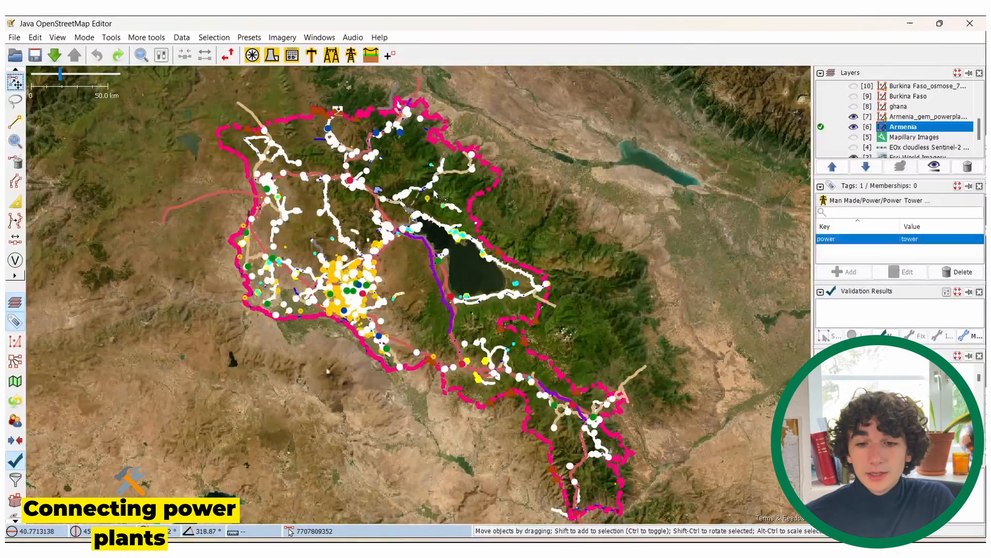
Make the Armenia_gem_powerplants layer active, select all its points and add them to the todo list.
right_click(901, 116)
left_click(880, 127)
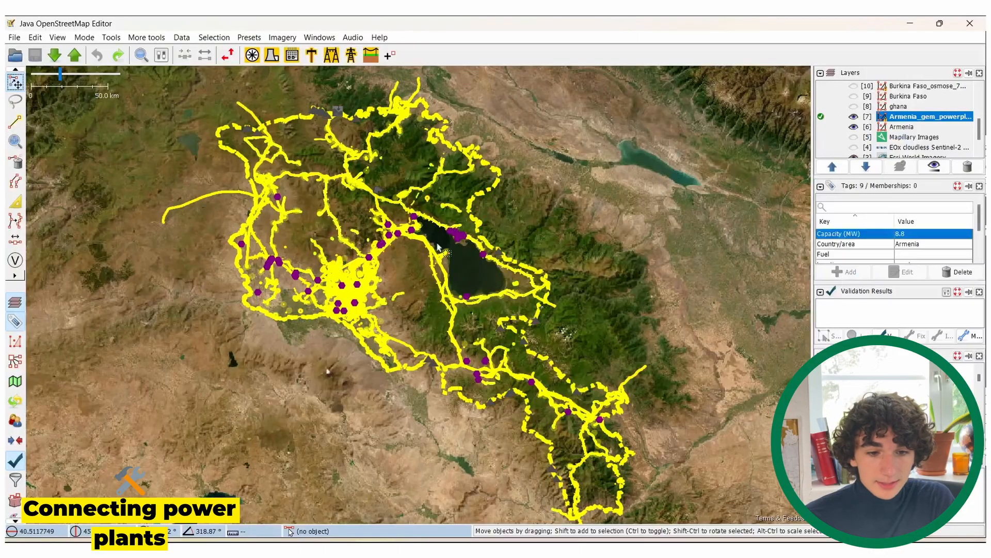
key("ctrl+a")
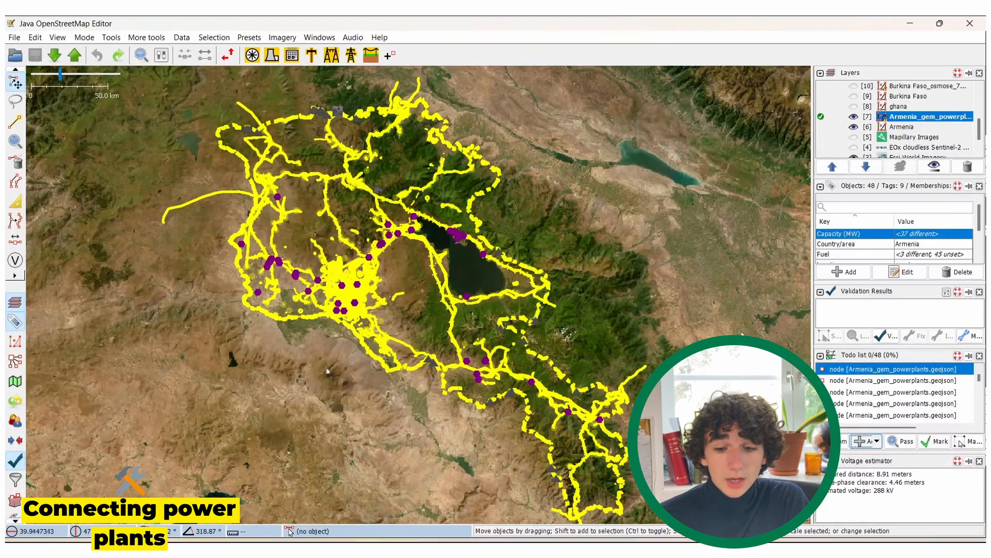
Compare the power plant points around the dense central part of Armenia's grid with the mapped lines and plants.
scroll(405, 274, "up", 3)
scroll(405, 276, "down", 3)
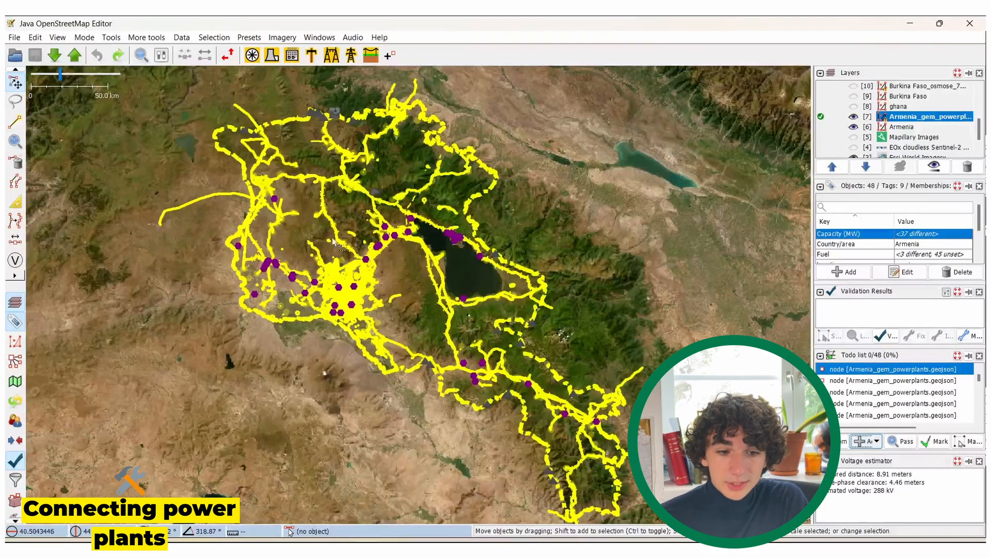
scroll(263, 297, "up", 3)
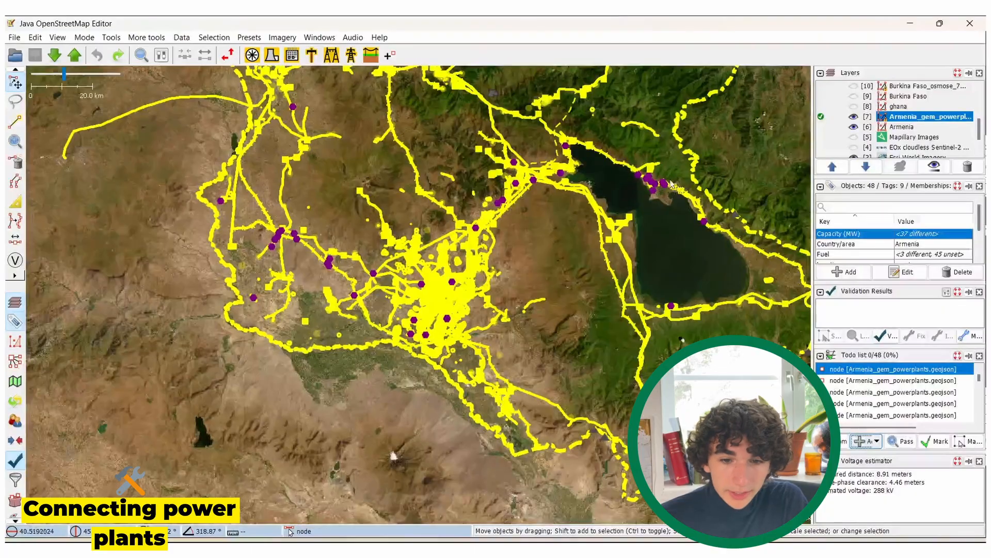
scroll(409, 319, "up", 4)
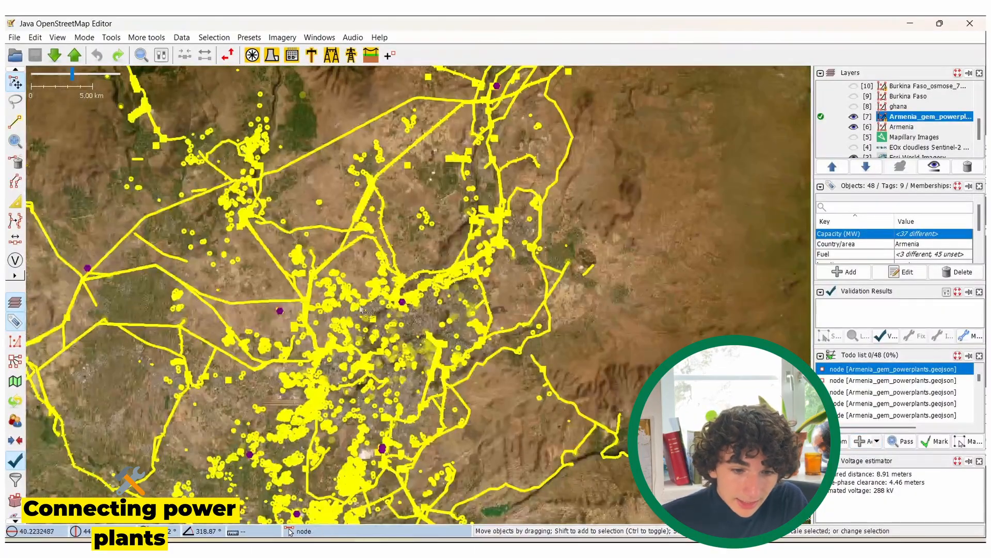
scroll(291, 312, "up", 3)
scroll(290, 312, "down", 3)
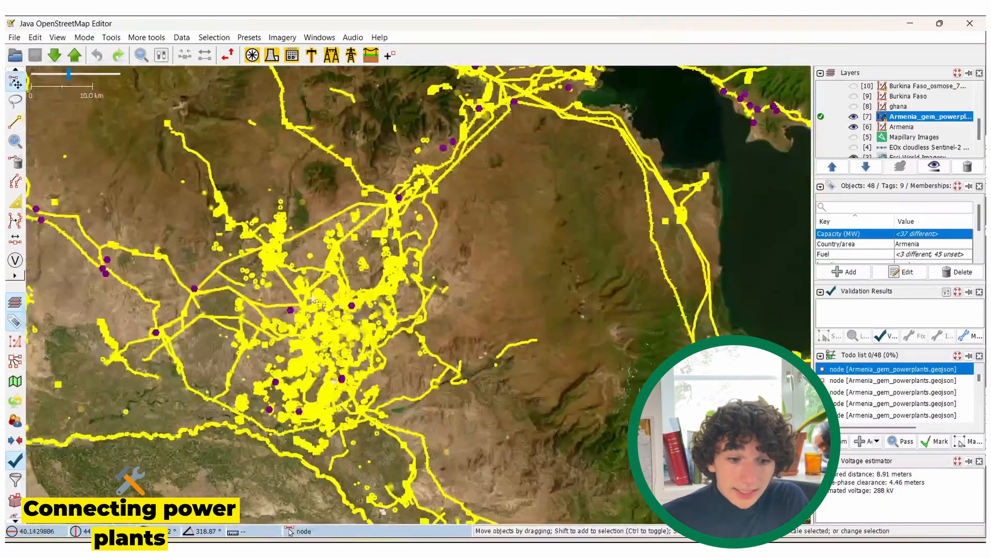
scroll(372, 300, "up", 1)
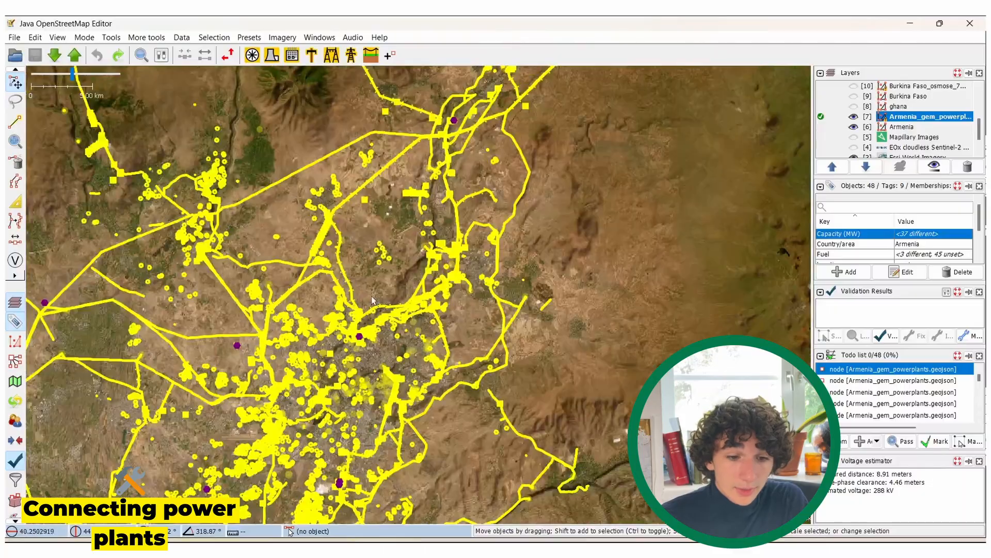
scroll(373, 299, "up", 6)
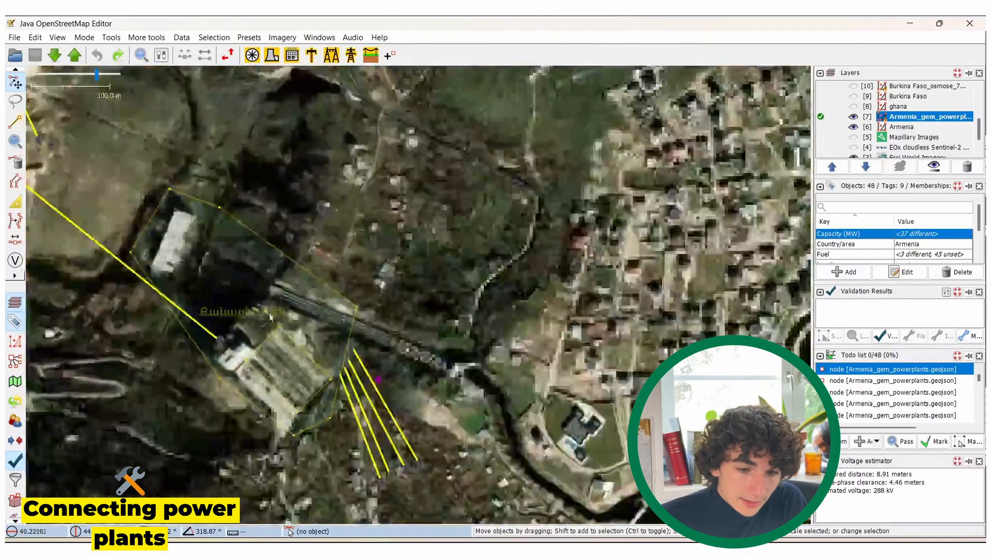
scroll(241, 302, "down", 7)
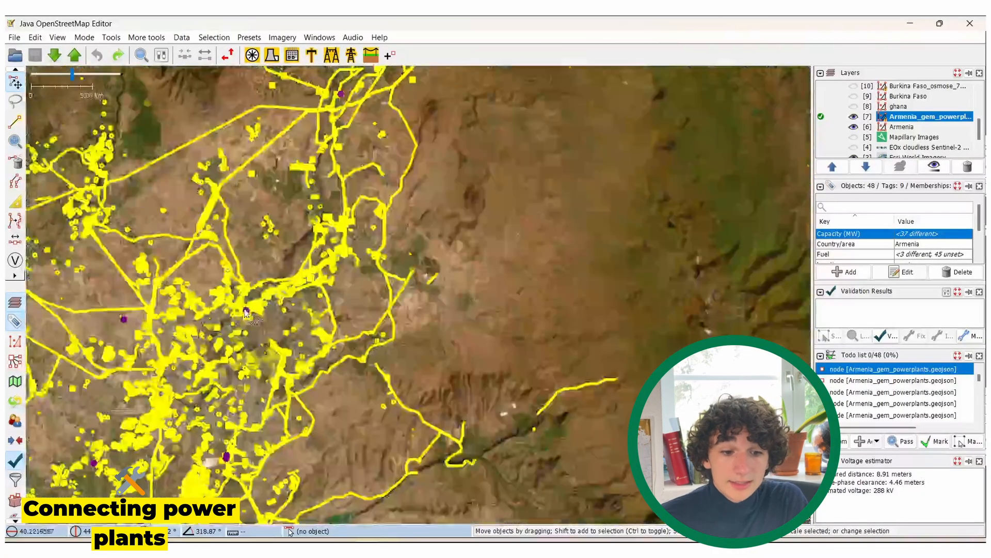
Examine the isolated solar plant in western Armenia up close and check its surroundings for a grid connection.
scroll(454, 304, "up", 8)
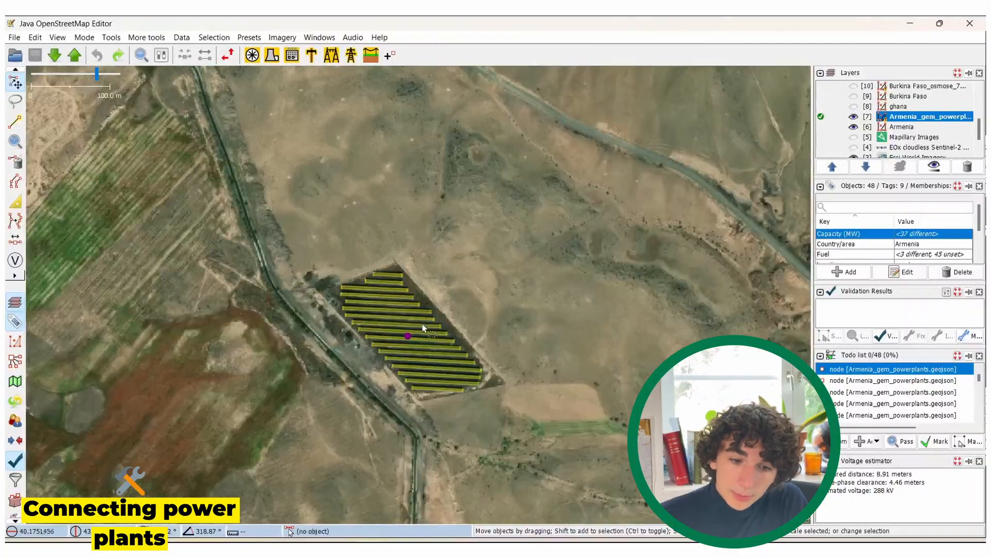
left_click_drag(447, 337, 409, 324)
scroll(370, 323, "up", 1)
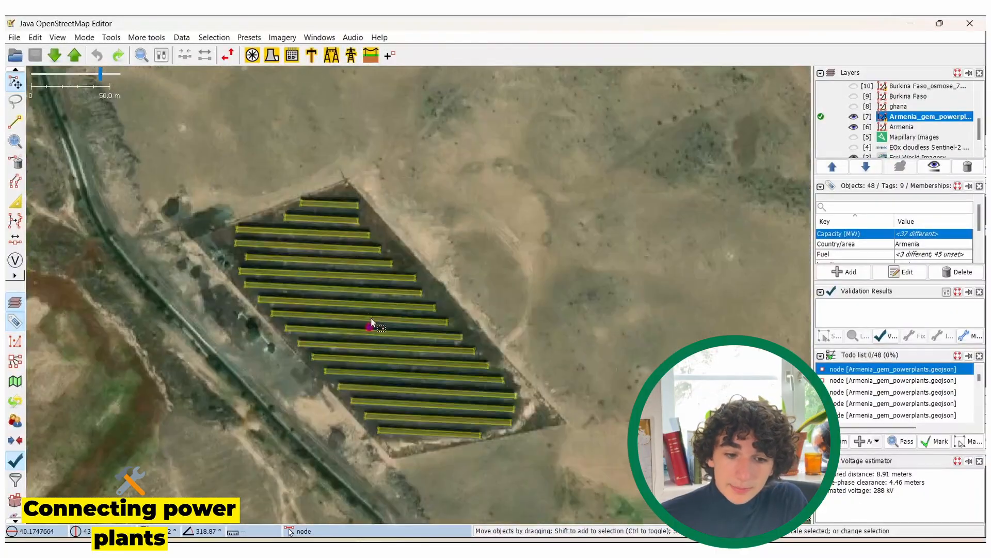
scroll(369, 312, "down", 2)
left_click_drag(381, 292, 356, 310)
scroll(356, 311, "down", 5)
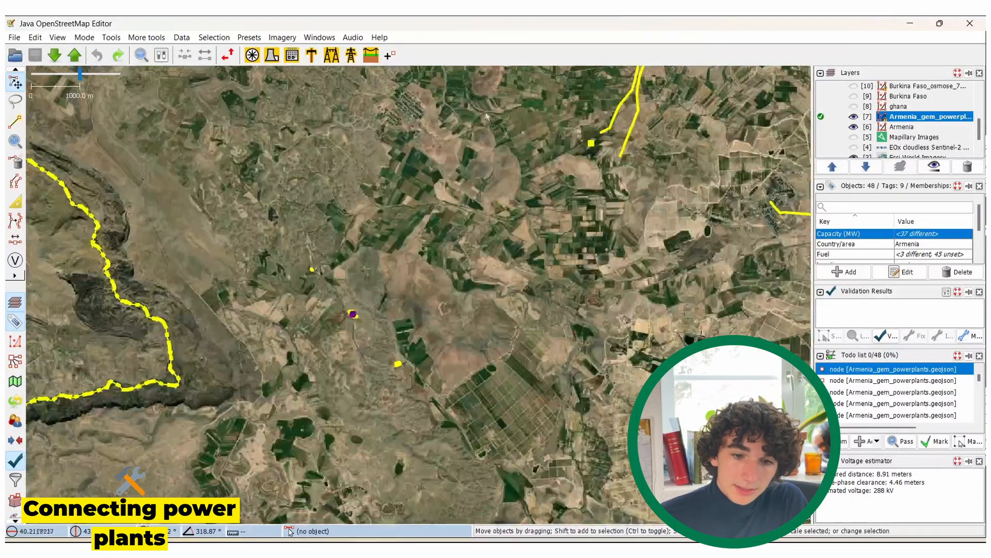
scroll(305, 371, "up", 10)
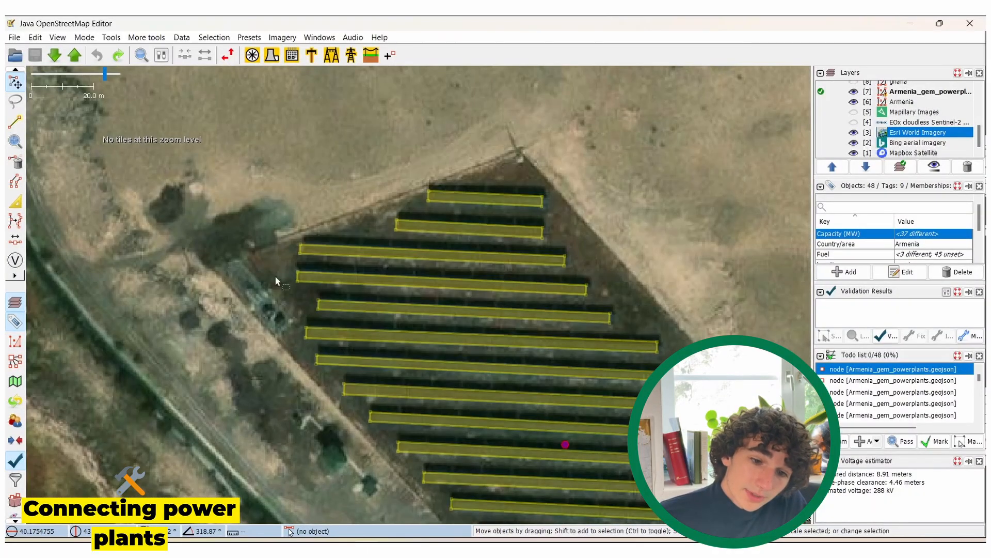
Hide the Esri World Imagery layer so the Bing aerial imagery shows, and make Armenia the active layer.
scroll(436, 309, "down", 1)
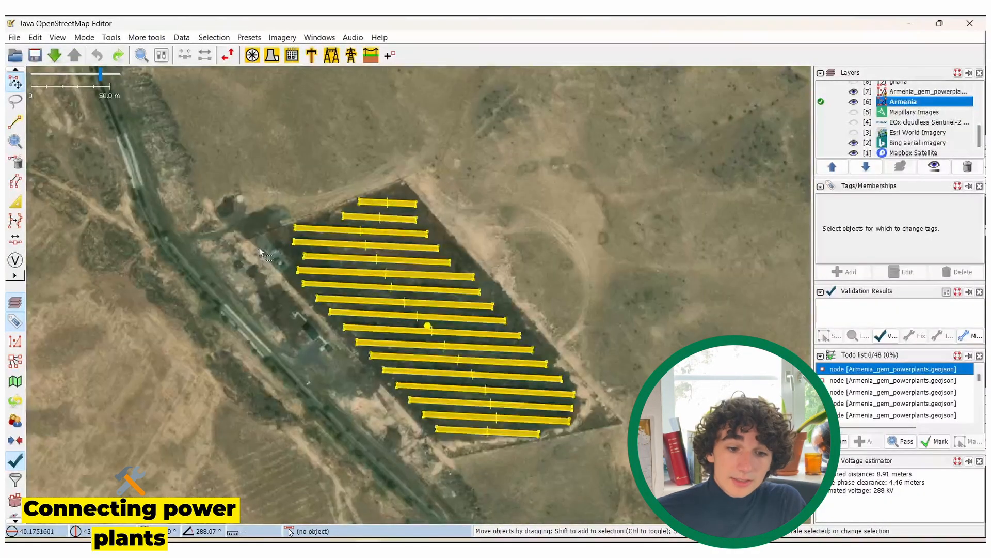
scroll(260, 244, "up", 2)
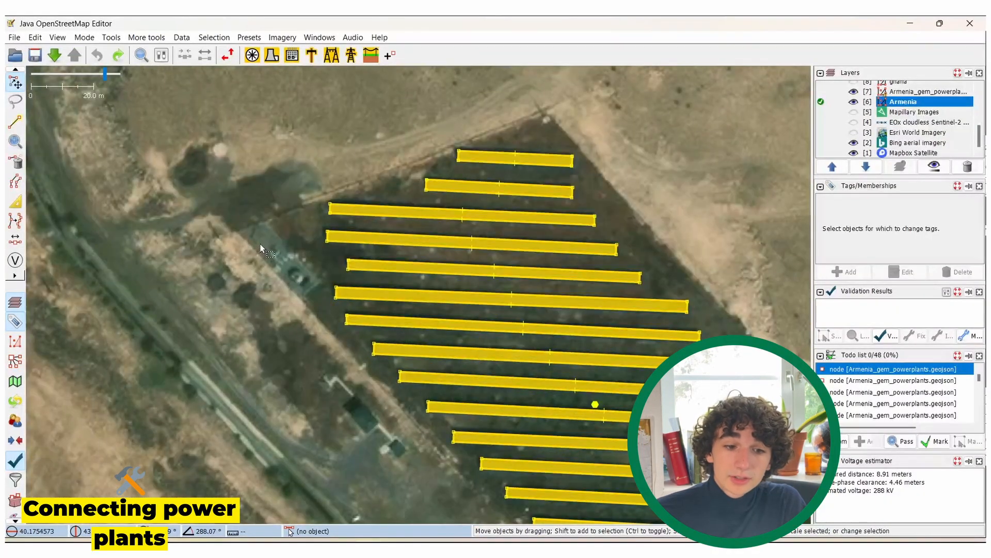
left_click_drag(486, 111, 514, 131)
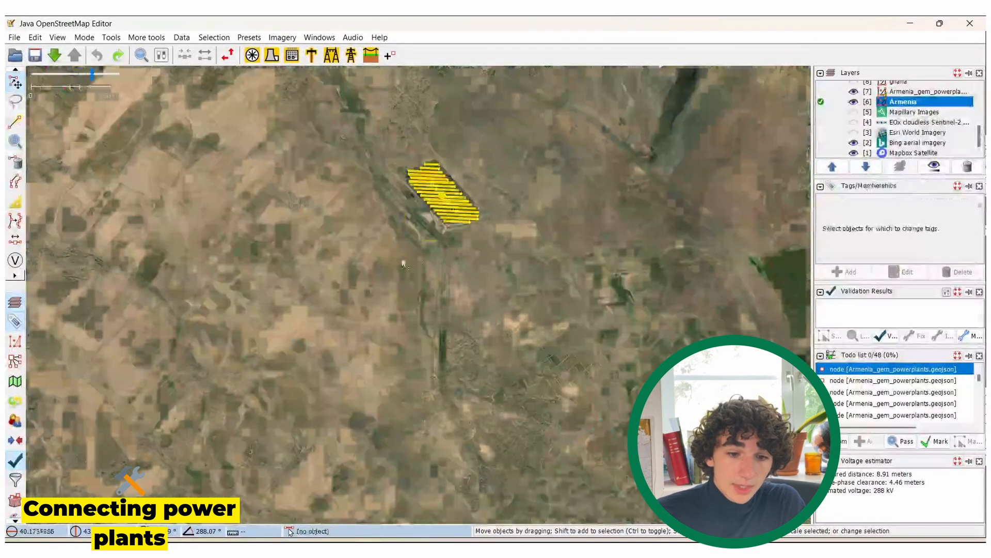
scroll(403, 263, "up", 5)
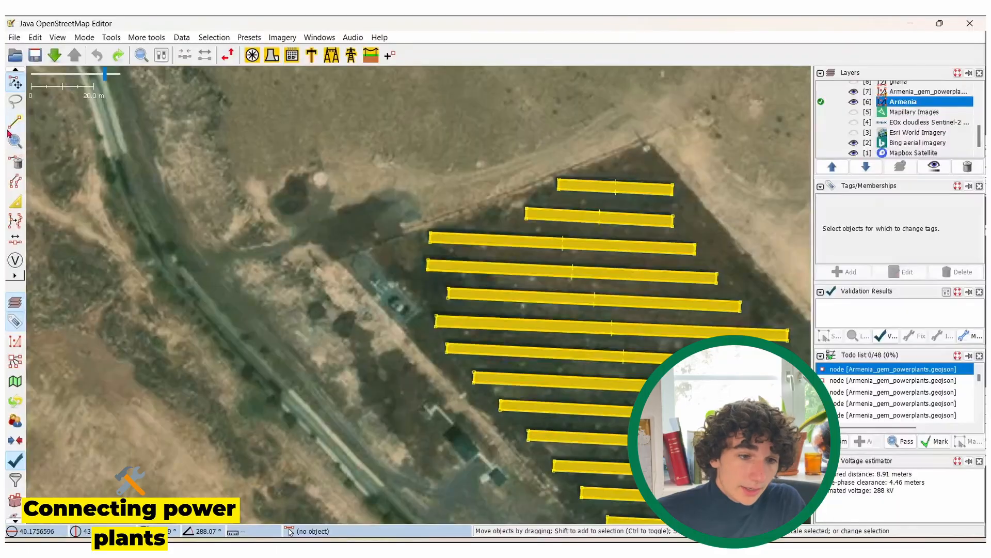
Draw a closed four-corner outline around the small substation at the solar plant's northwest edge.
left_click(15, 122)
left_click(342, 261)
left_click(367, 252)
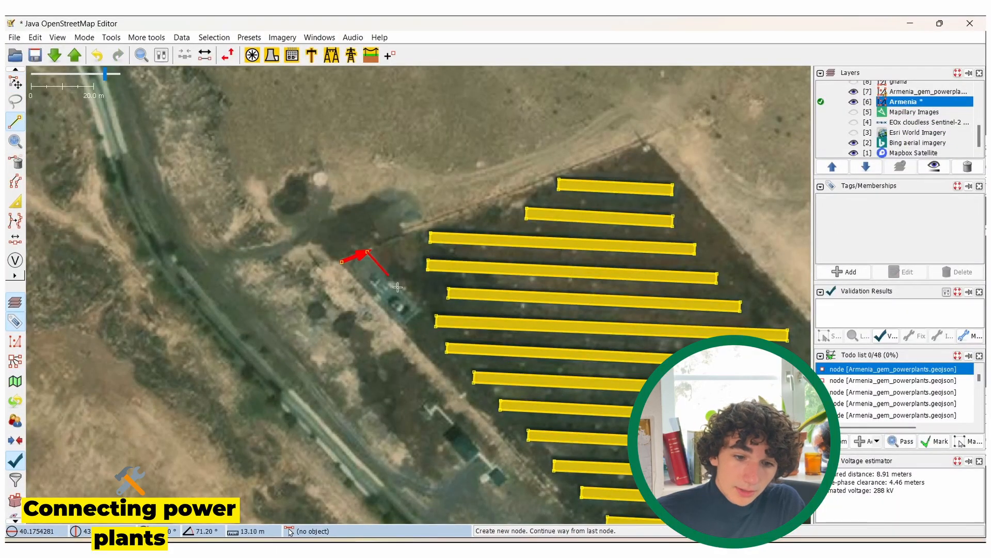
left_click(424, 312)
left_click(401, 327)
left_click(342, 262)
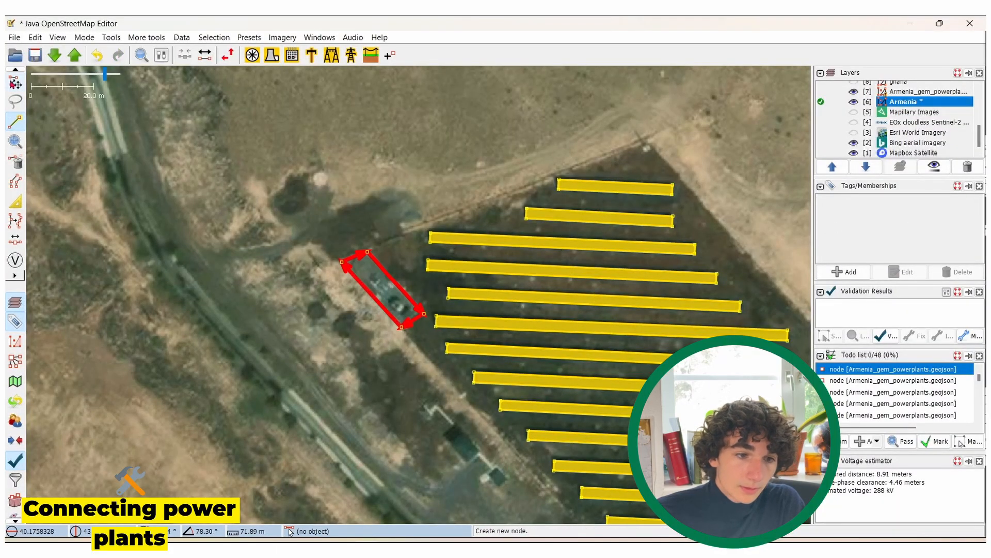
Tag the new outline with the Power Substation preset, leaving its attributes empty, and deselect it.
key("s")
left_click(351, 257)
left_click(292, 55)
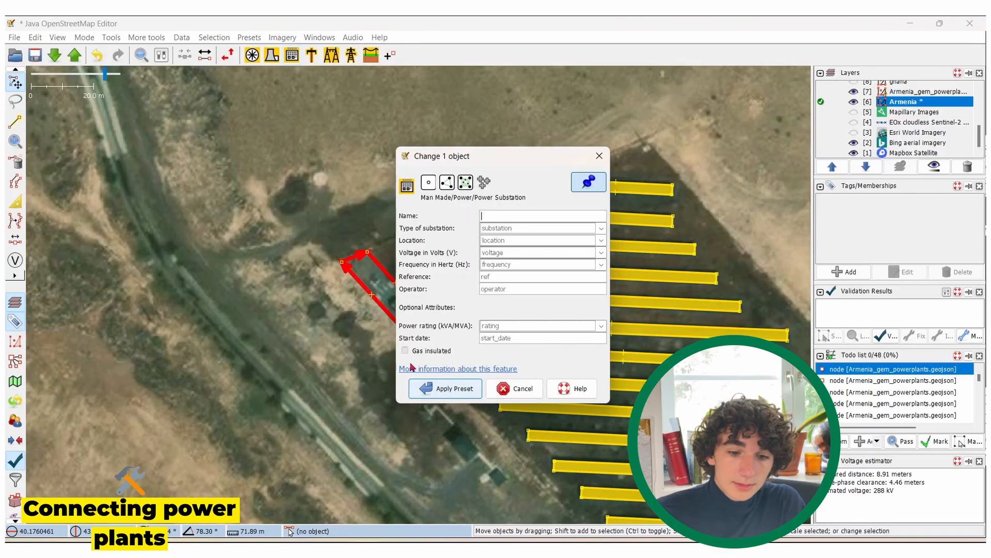
left_click(448, 388)
left_click(290, 247)
Search the imagery west of the new substation for towers, and draw a line from beside it southwest across the canal.
left_click_drag(289, 246, 337, 249)
left_click_drag(278, 302, 491, 268)
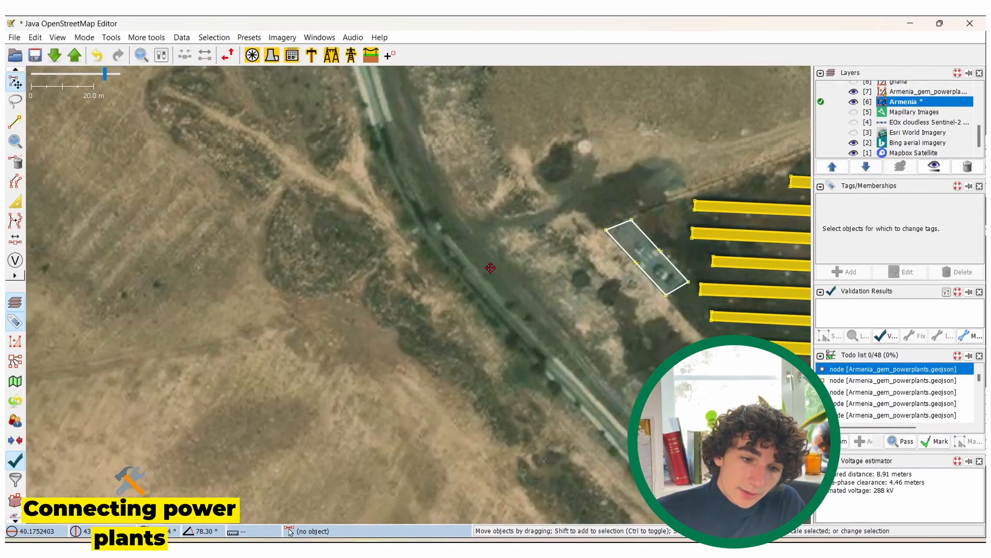
left_click_drag(388, 287, 503, 349)
left_click_drag(414, 149, 482, 436)
left_click_drag(339, 221, 305, 151)
left_click_drag(569, 424, 388, 219)
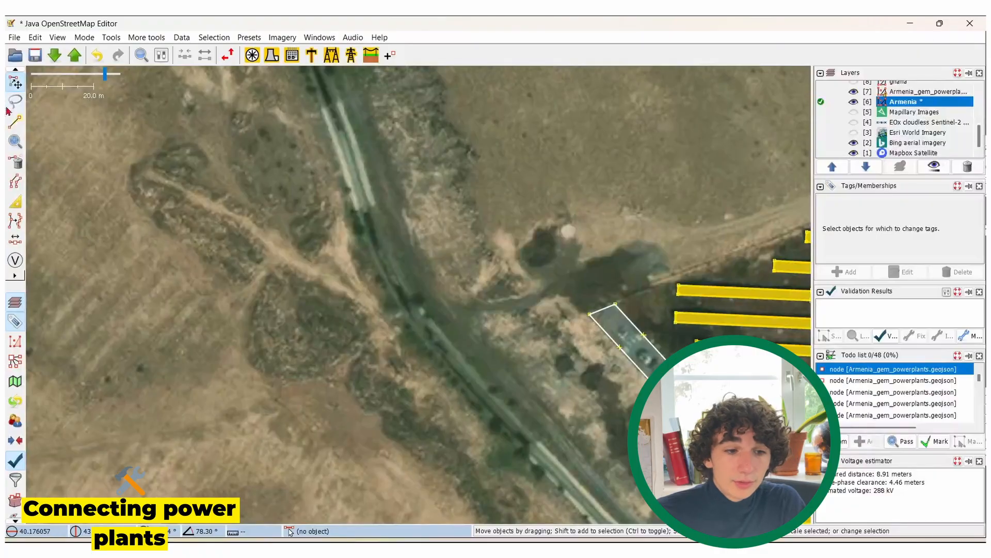
left_click(18, 123)
left_click(565, 320)
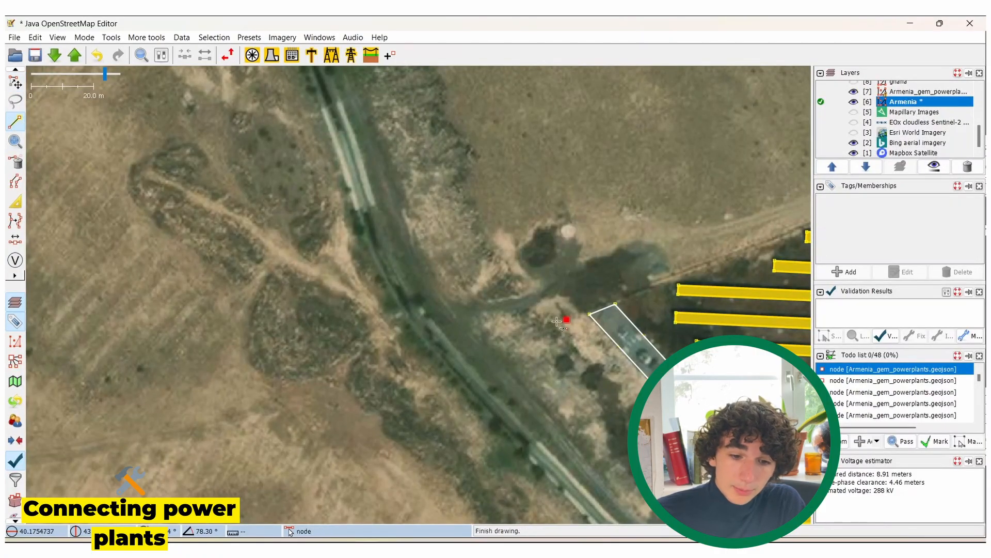
left_click(394, 372)
Continue the new line northwest through the next two tower sites in the fields.
left_click_drag(201, 189, 351, 349)
left_click_drag(231, 171, 394, 449)
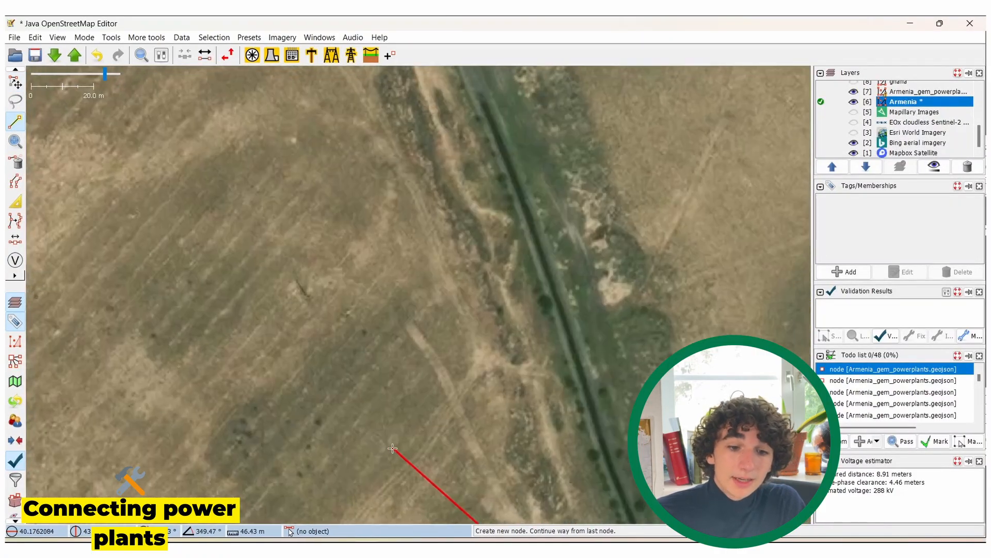
left_click(304, 293)
left_click_drag(209, 209, 459, 461)
left_click(302, 230)
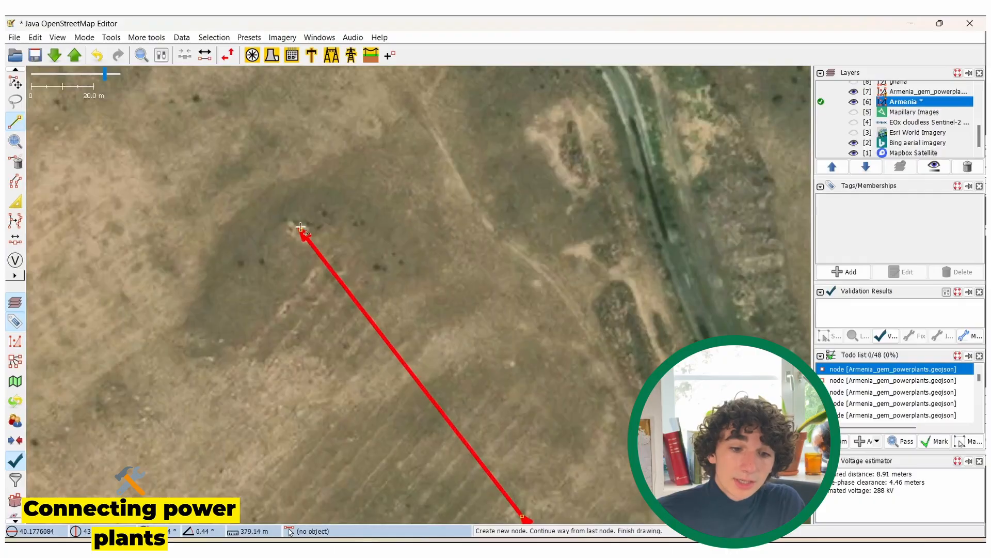
left_click_drag(285, 219, 474, 448)
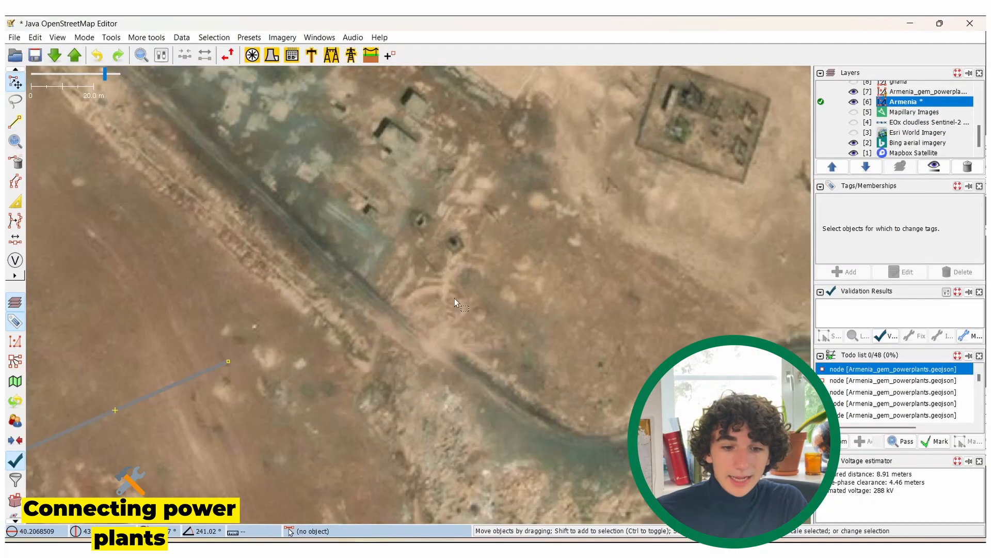
Examine the imagery northeast of the canal around the walled compound and the tower-like shadows east of it.
left_click_drag(500, 247, 469, 337)
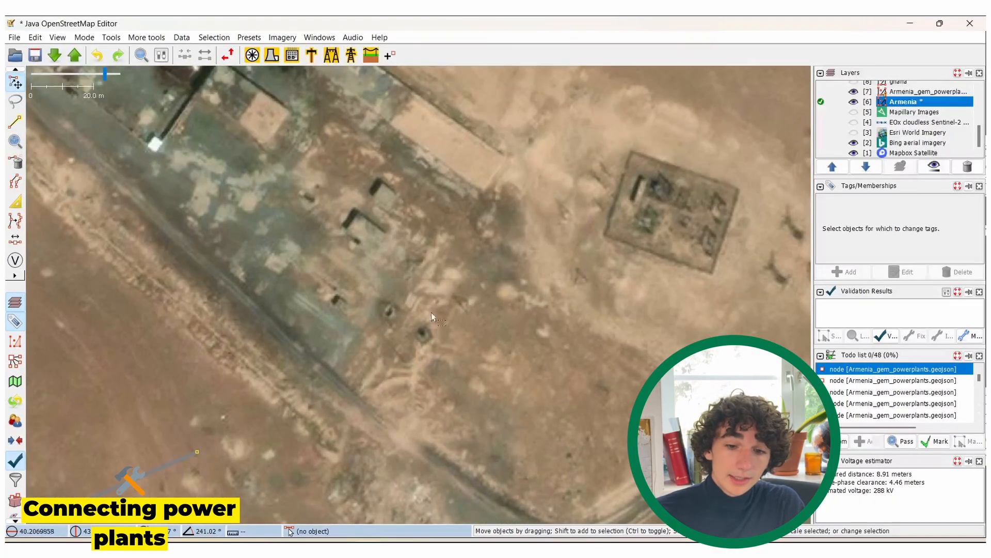
left_click_drag(610, 250, 455, 279)
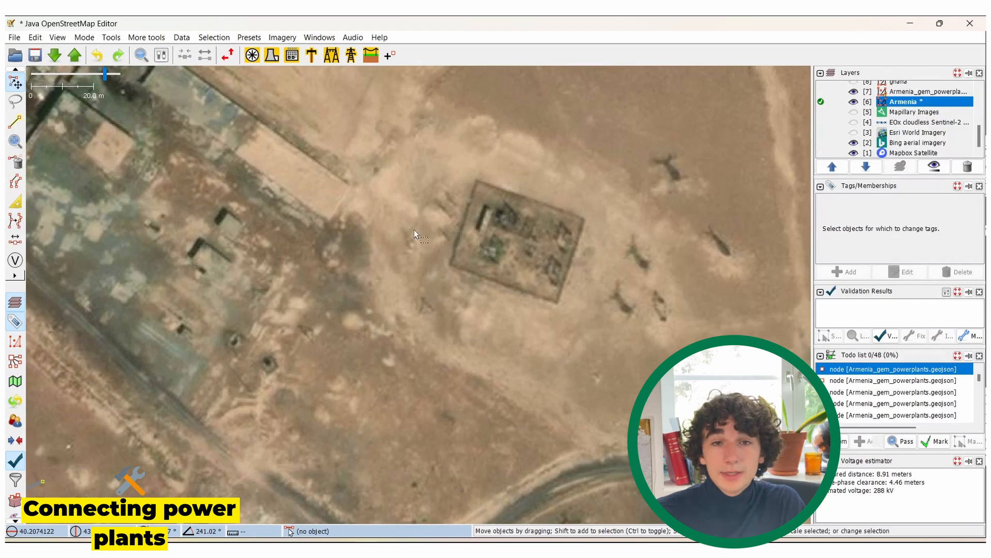
left_click_drag(520, 222, 281, 309)
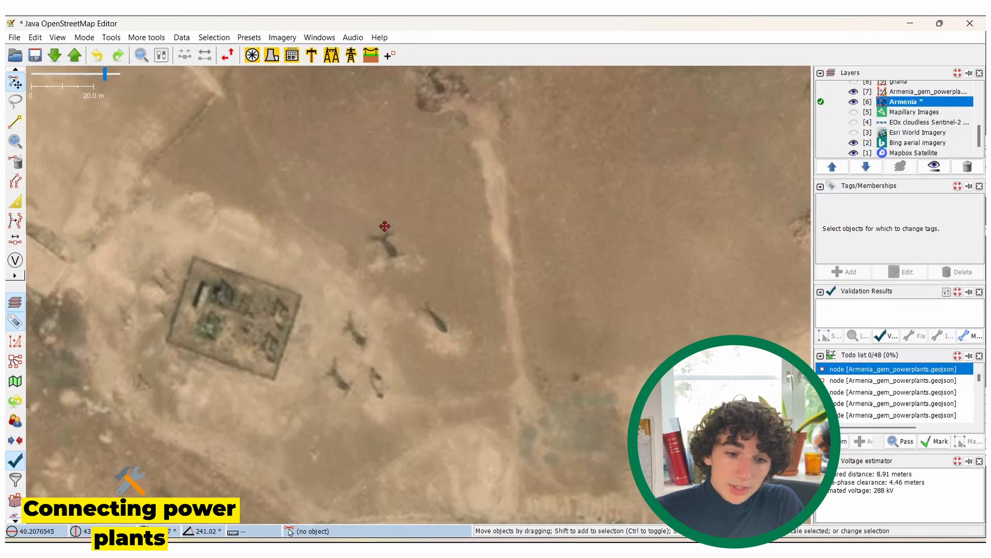
left_click_drag(382, 226, 230, 194)
scroll(230, 194, "down", 2)
left_click_drag(243, 266, 225, 255)
scroll(225, 255, "up", 2)
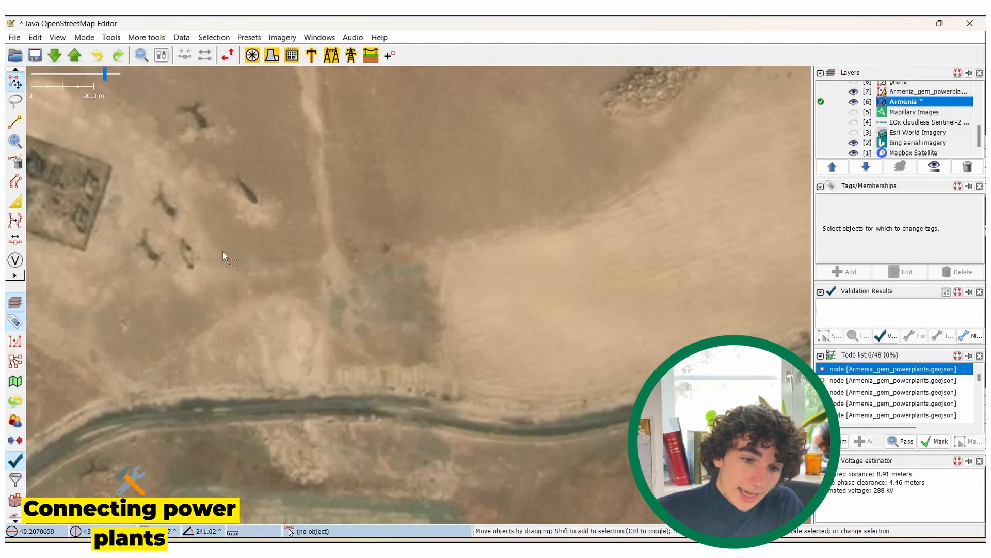
Search the fields and orchard southeast of the walled compound for further towers, and return northwest.
left_click_drag(596, 444, 330, 268)
left_click_drag(552, 450, 270, 257)
scroll(537, 367, "down", 2)
left_click_drag(567, 358, 336, 279)
left_click_drag(537, 320, 274, 231)
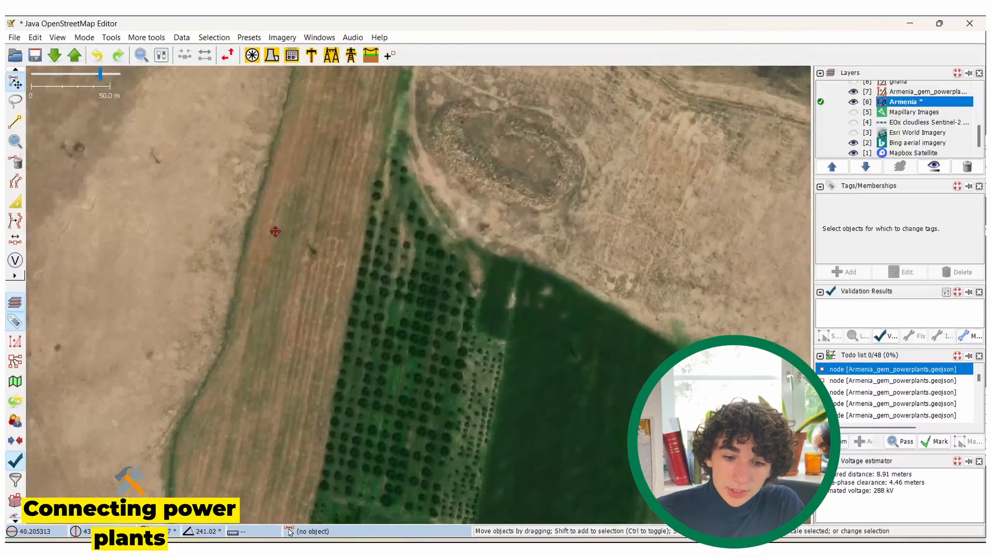
left_click_drag(594, 381, 500, 338)
left_click_drag(248, 201, 532, 325)
left_click_drag(124, 154, 547, 366)
left_click_drag(232, 178, 471, 266)
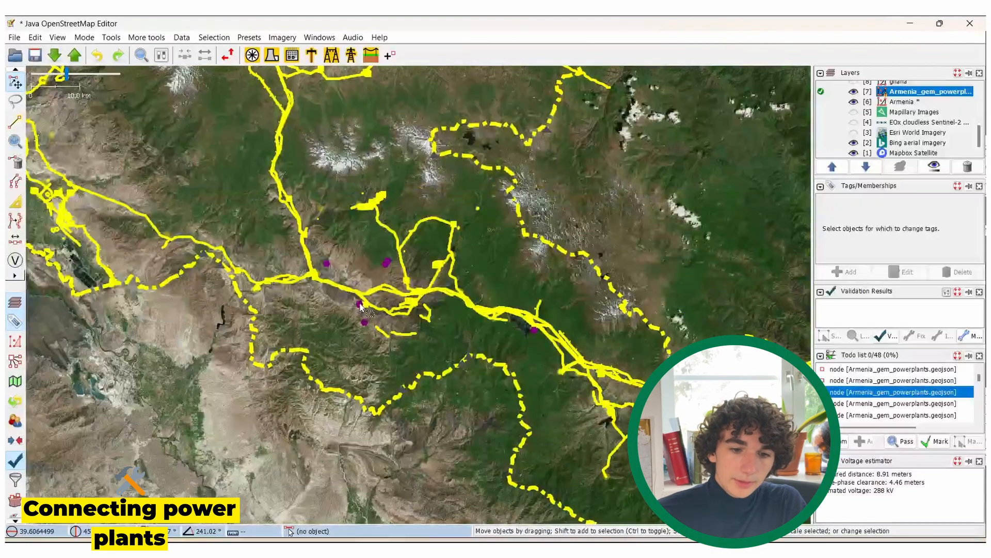
Select the Vayots Dzor hint node in the Armenia_gem_powerplants layer and read all its attributes.
scroll(391, 237, "up", 10)
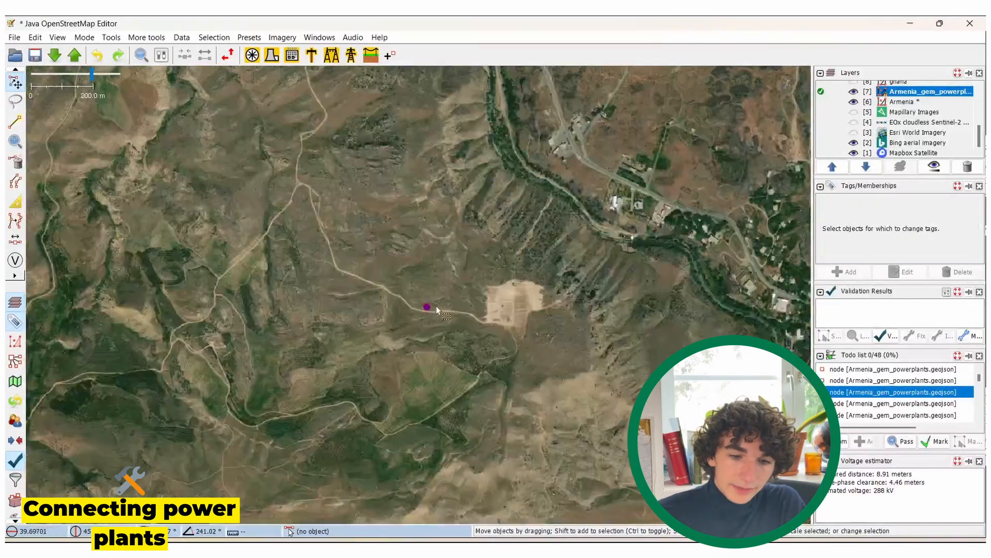
scroll(437, 310, "up", 1)
left_click(421, 308)
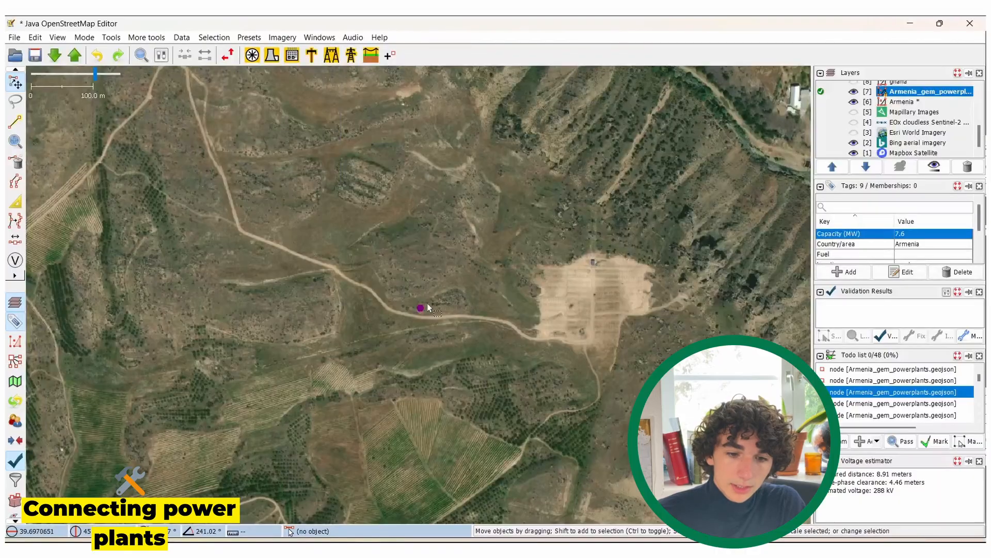
scroll(945, 239, "down", 3)
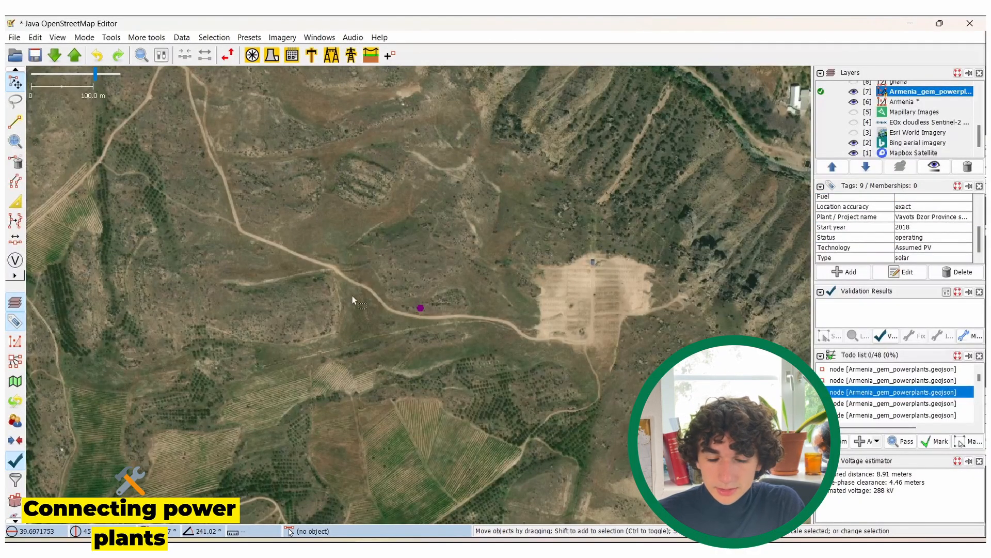
scroll(400, 279, "down", 3)
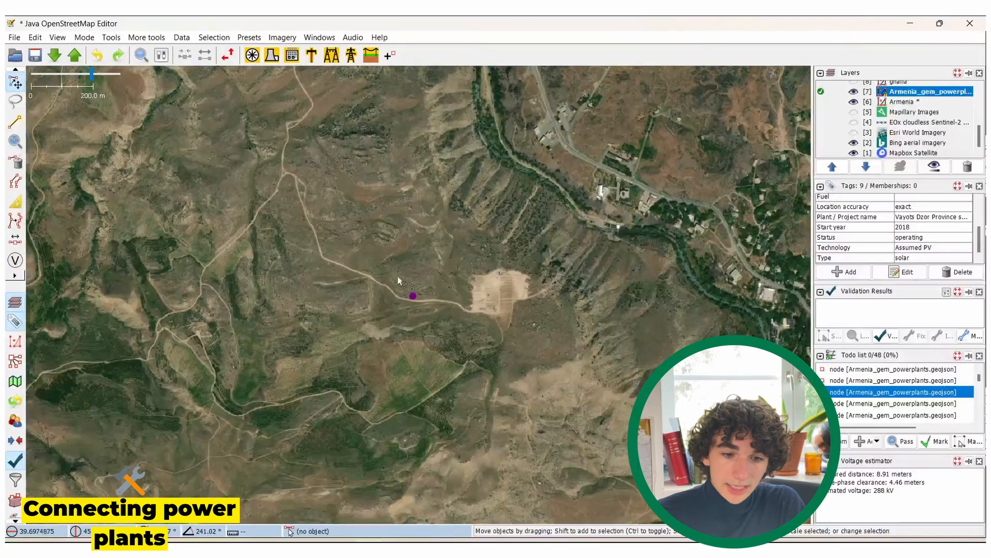
Inspect the cleared site east of the hint node, and show the Esri World Imagery layer for comparison.
left_click_drag(519, 293, 414, 355)
scroll(414, 352, "up", 2)
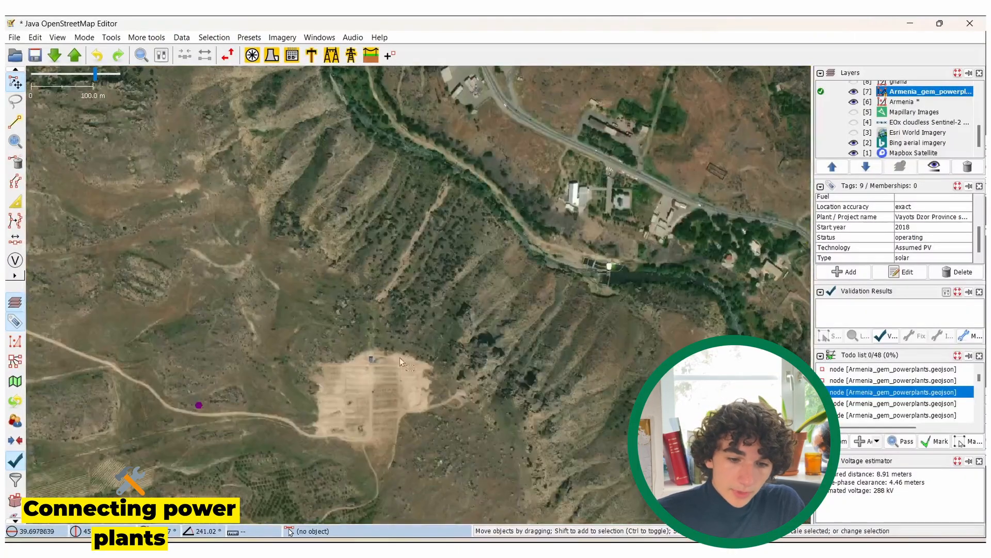
left_click_drag(365, 412, 416, 318)
scroll(417, 321, "up", 2)
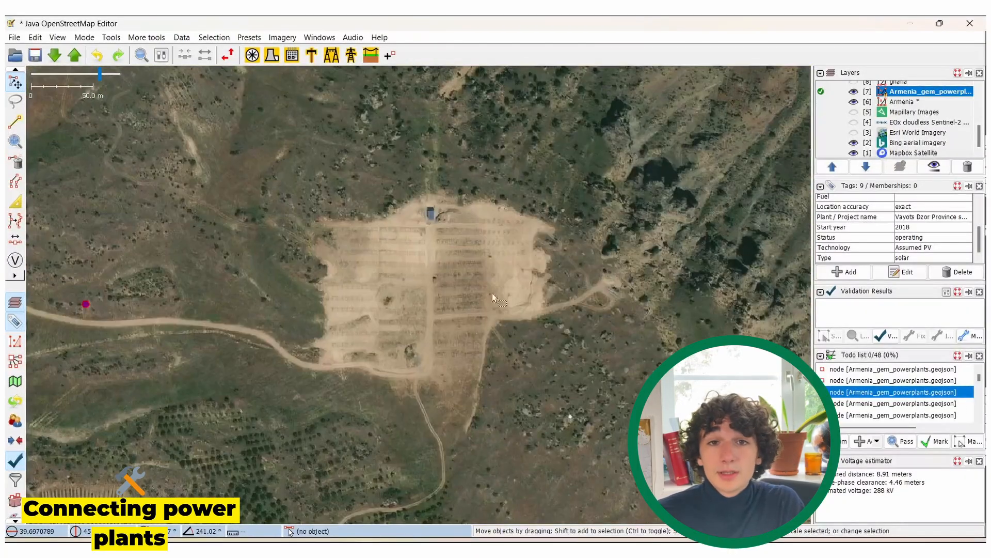
scroll(492, 294, "down", 2)
left_click(853, 133)
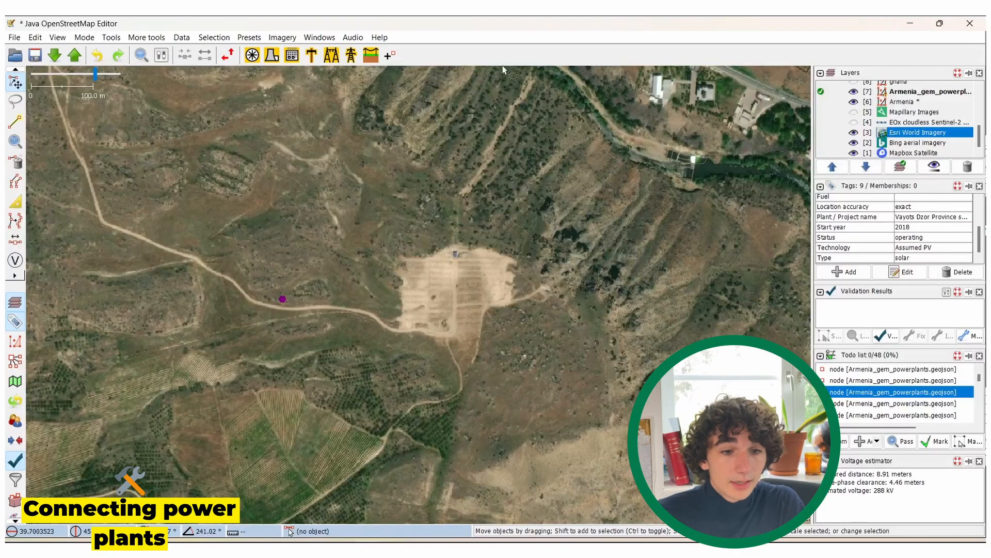
Search the imagery providers in the preferences for "sentin", highlight an EOx cloudless Sentinel entry, and close the preferences.
left_click(42, 37)
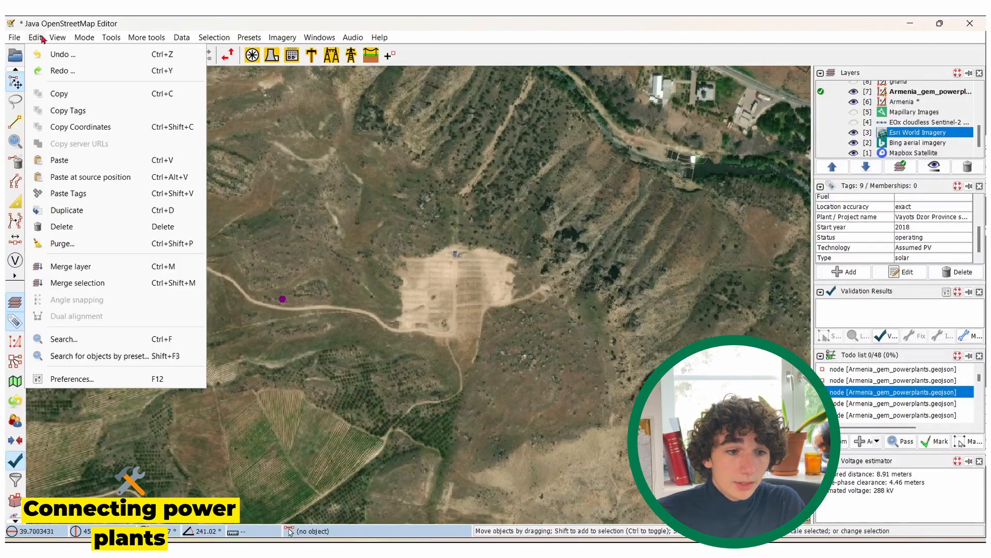
left_click(77, 380)
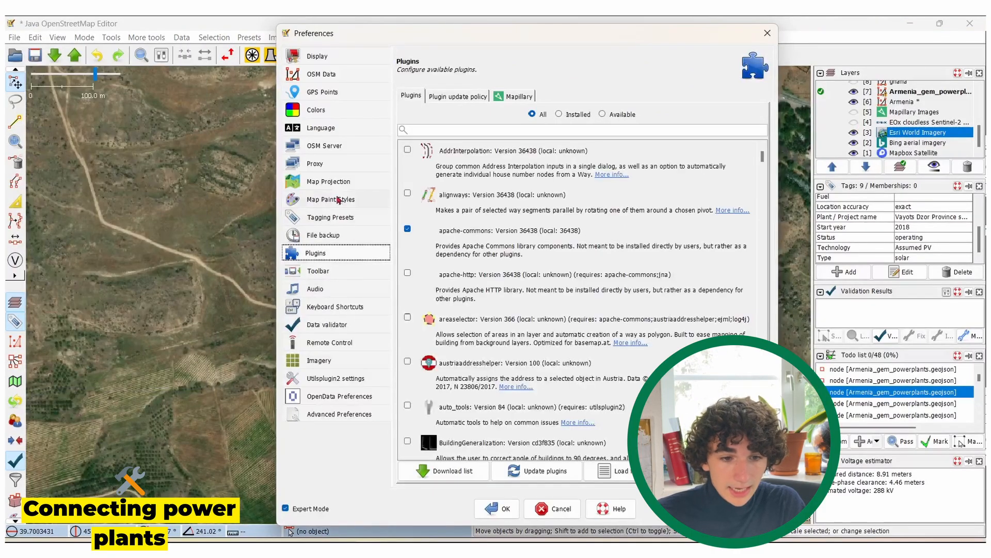
left_click(316, 359)
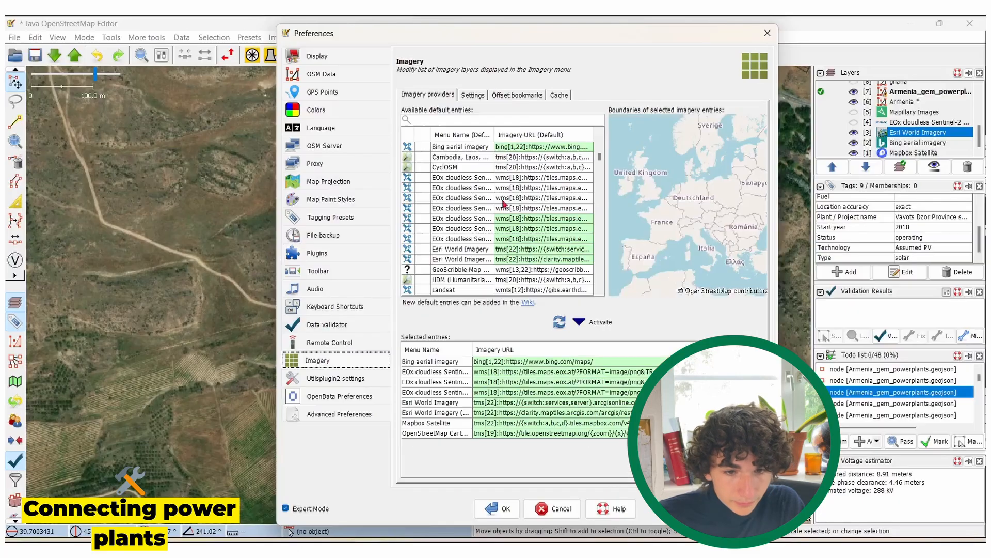
left_click(484, 119)
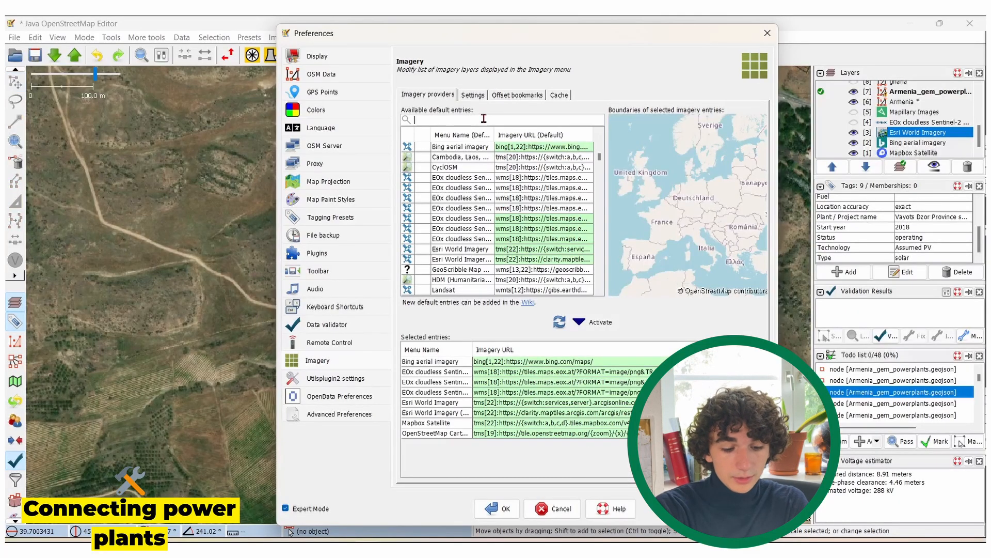
type("sentin")
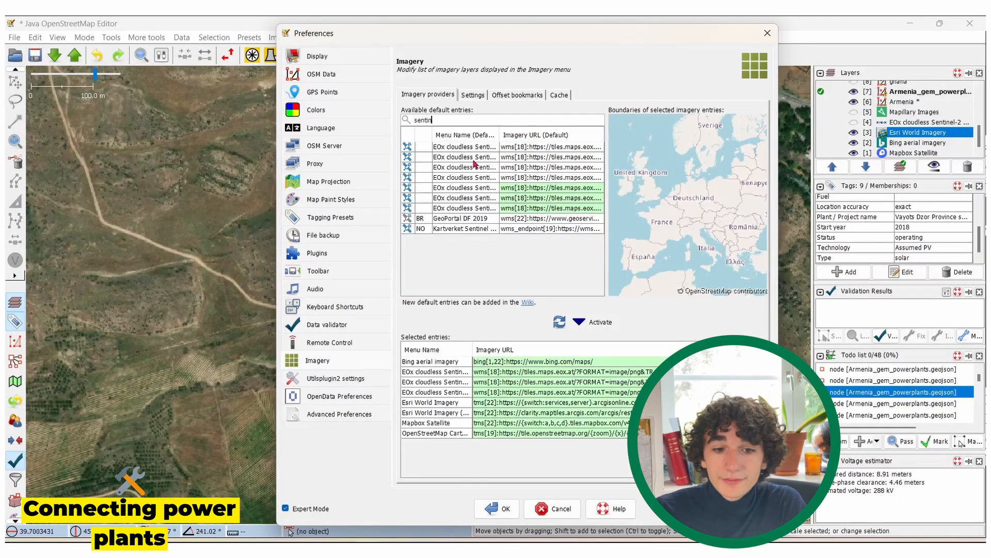
left_click(465, 188)
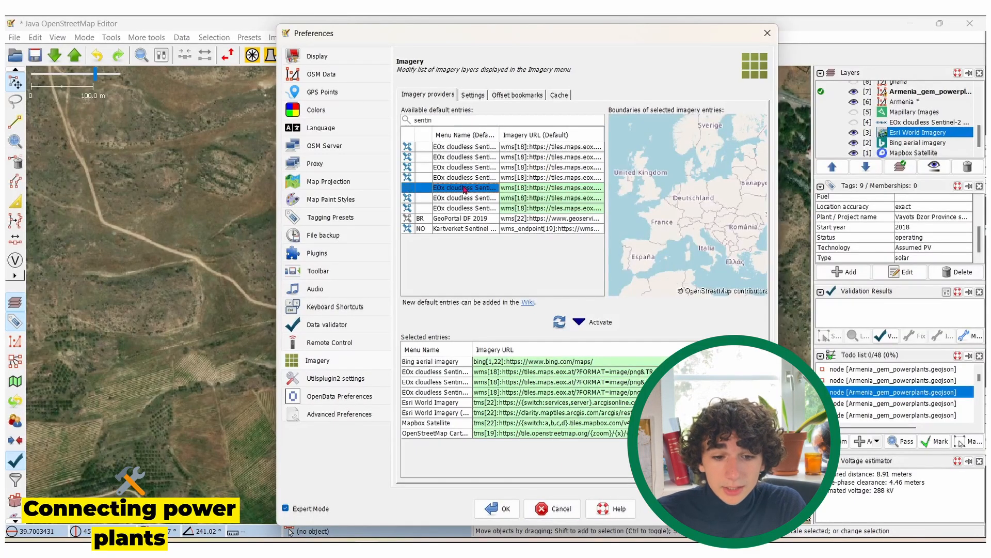
left_click(463, 167)
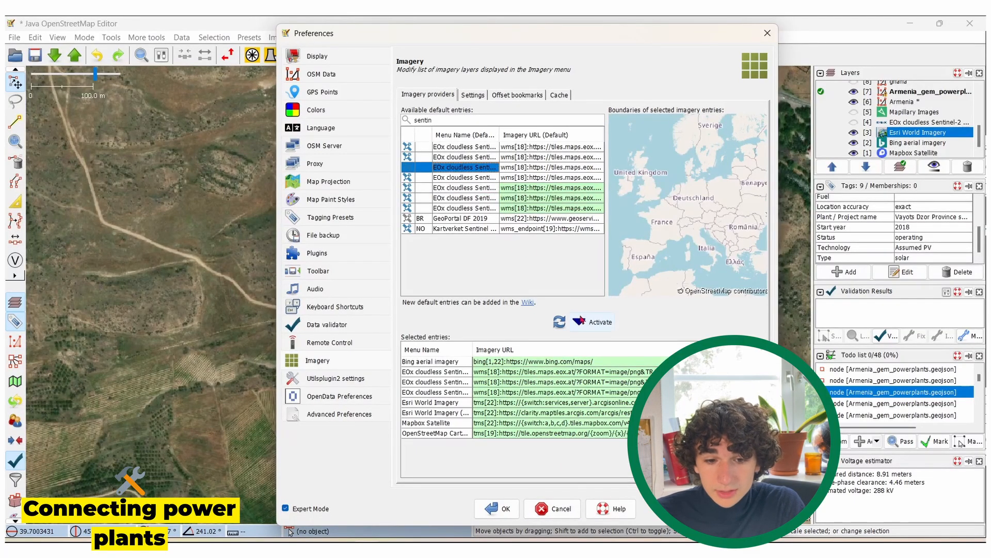
left_click(506, 509)
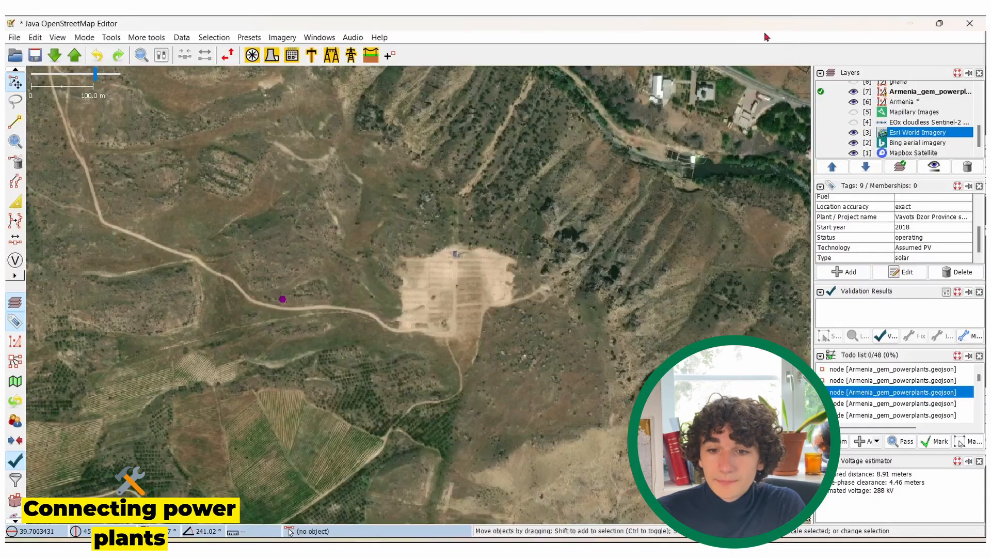
Show the EOx cloudless Sentinel-2 layer, examine the solar plant area around the hint node, and select the node.
left_click(853, 123)
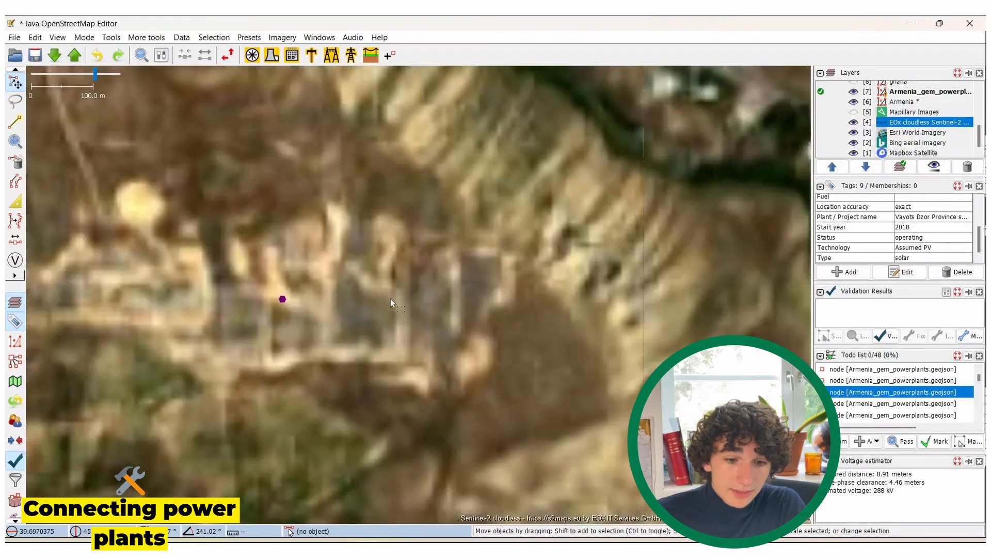
left_click_drag(313, 311, 532, 330)
scroll(451, 261, "down", 1)
scroll(447, 256, "up", 1)
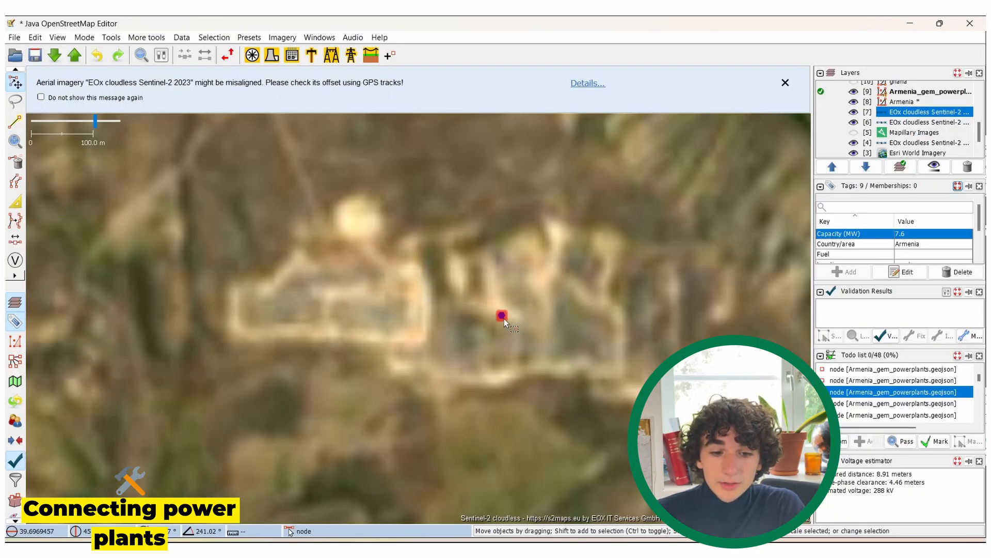
left_click(502, 316)
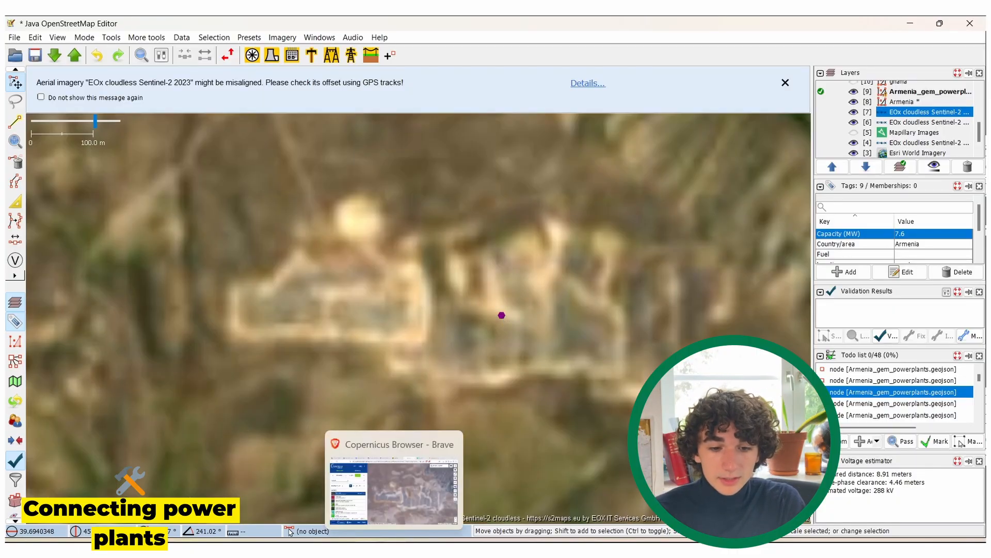
Switch to the Copernicus Browser and enter the coordinates 39.697, 45.4327 in the location search.
left_click(394, 547)
left_click_drag(870, 94, 794, 88)
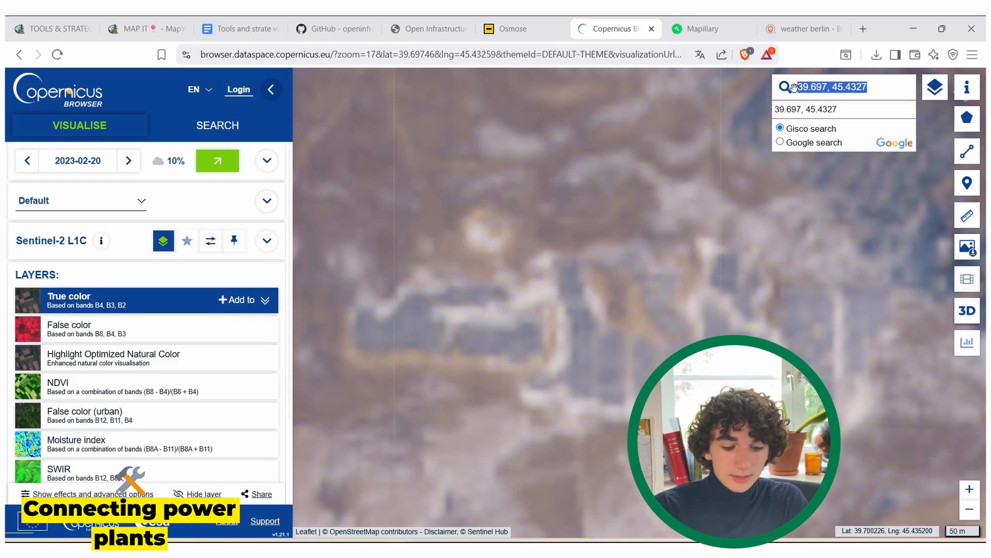
type("39.697, 45.4327")
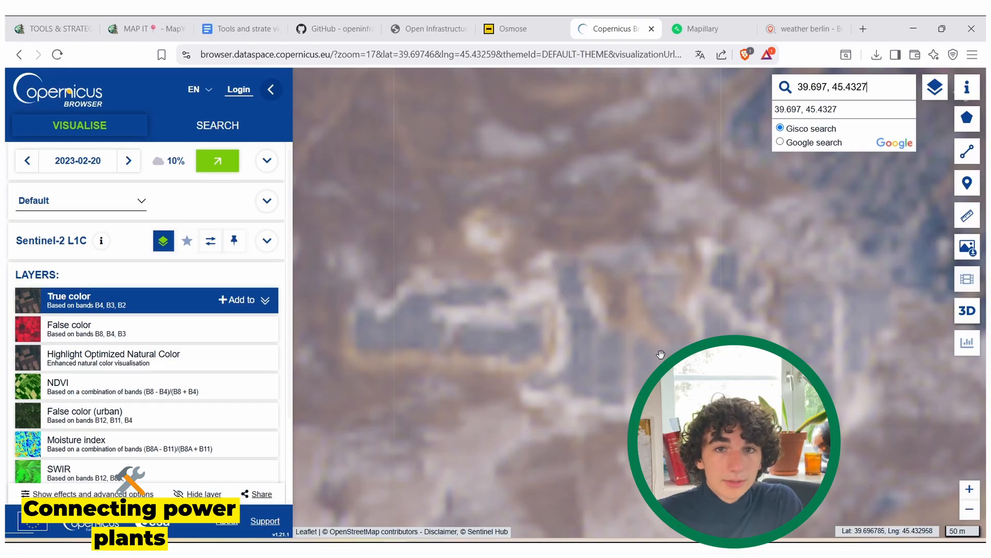
Switch back to JOSM and examine the Sentinel-2 imagery of the solar plant around its node.
key("alt+Tab")
left_click_drag(396, 328, 402, 329)
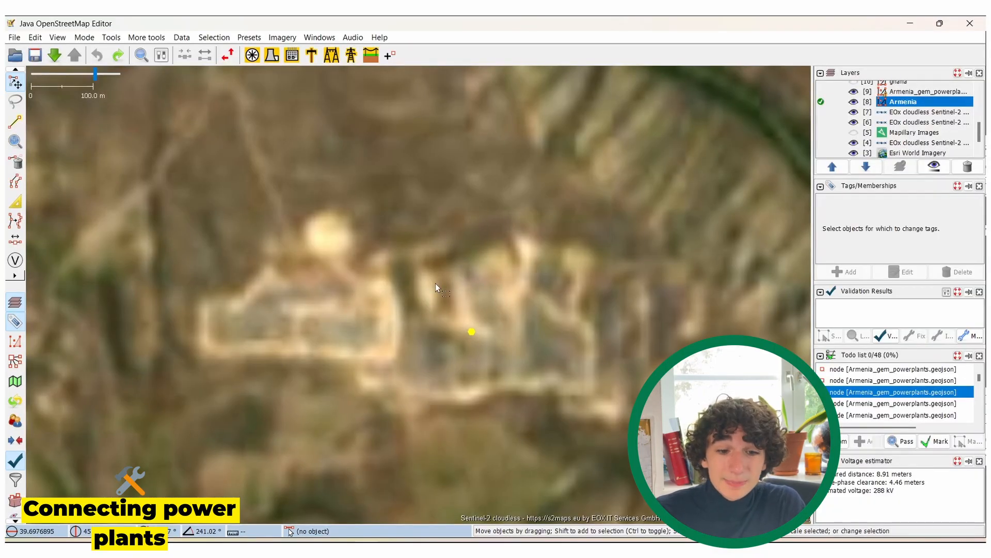
scroll(499, 205, "down", 3)
scroll(507, 250, "up", 3)
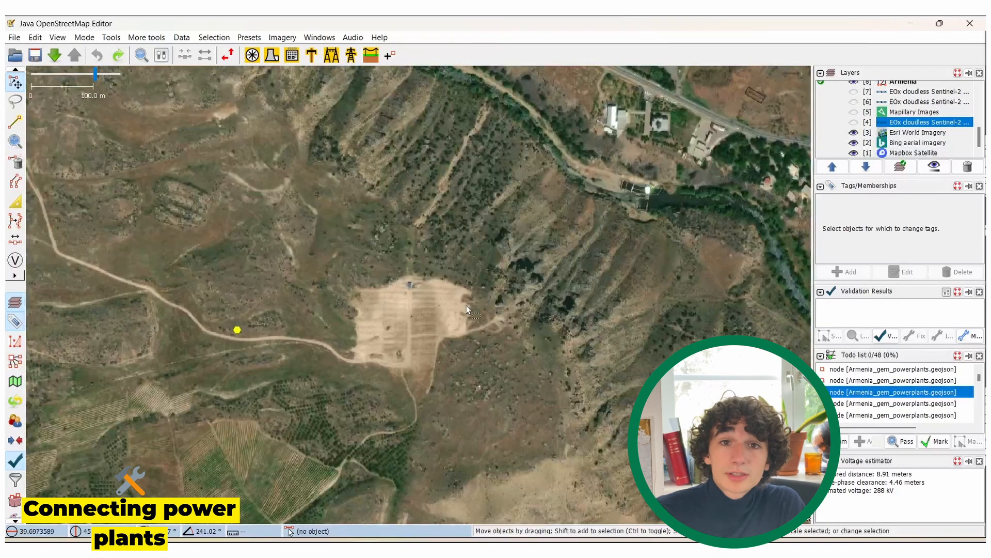
Examine the river dam northeast of the cleared site and the fenced compound beside the road southeast of the dam.
left_click_drag(611, 226, 514, 258)
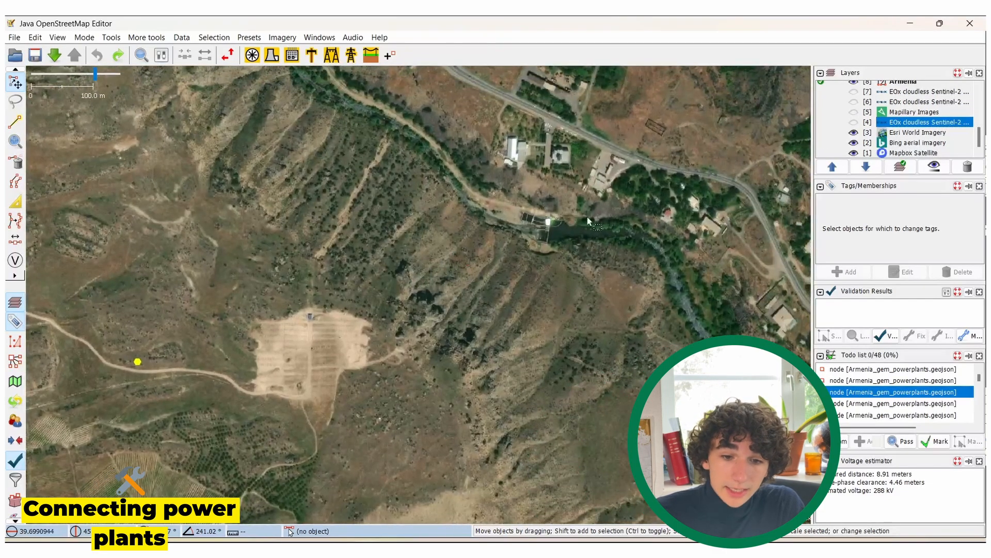
scroll(588, 221, "up", 4)
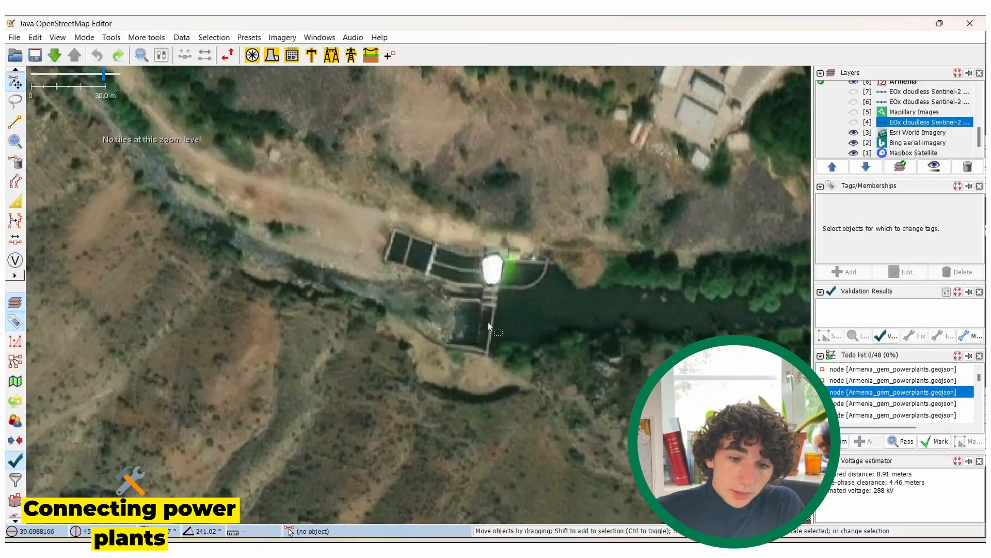
scroll(488, 326, "down", 4)
scroll(587, 319, "up", 2)
left_click_drag(587, 319, 504, 252)
scroll(502, 250, "up", 2)
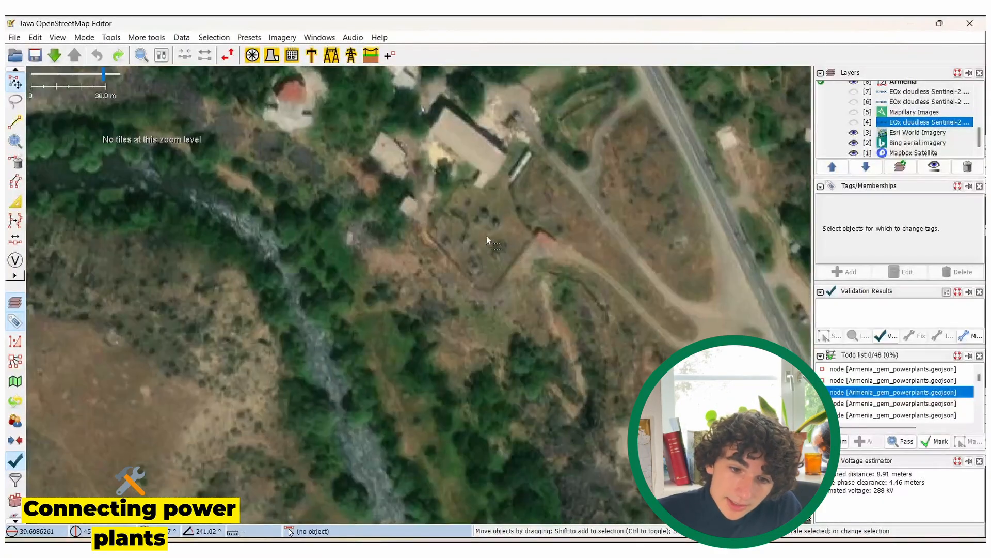
Compare the Esri and Bing imagery of the fenced compound, leaving the Esri World Imagery layer hidden.
left_click(855, 134)
left_click(855, 133)
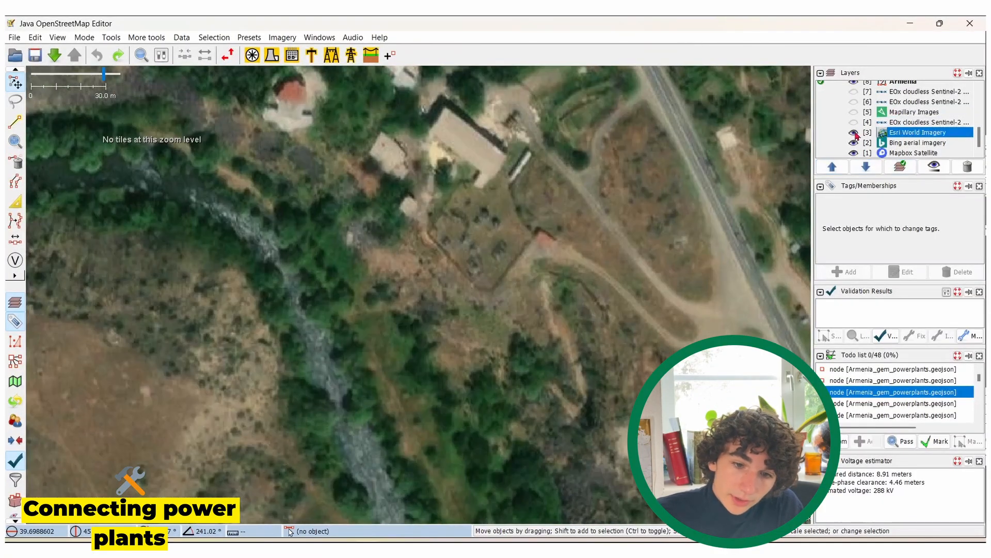
left_click(855, 133)
left_click_drag(527, 293, 509, 297)
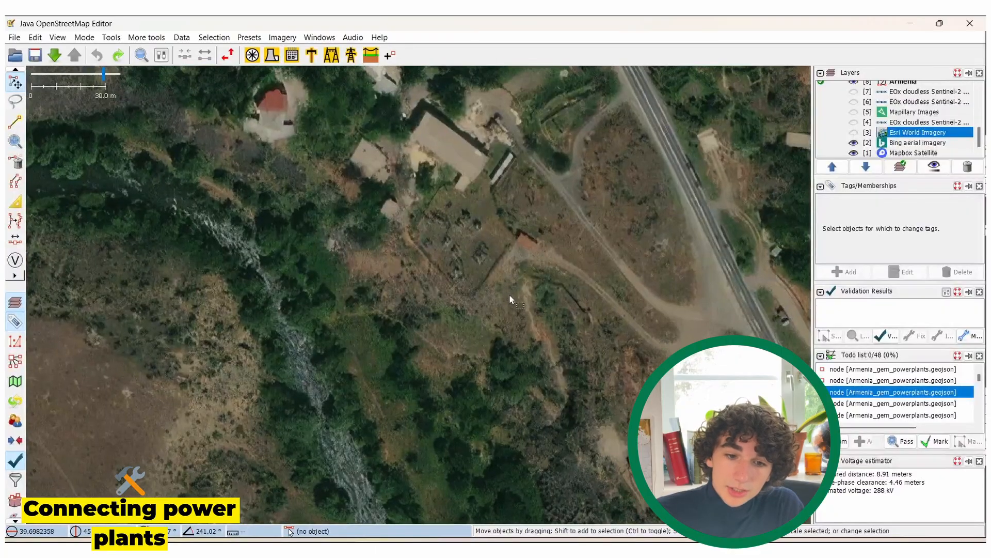
Search the Bing imagery between the fenced compound, the dam and the cleared solar site for a connecting power line.
scroll(509, 299, "down", 1)
left_click_drag(314, 223, 588, 191)
scroll(598, 210, "down", 1)
left_click_drag(157, 374, 250, 309)
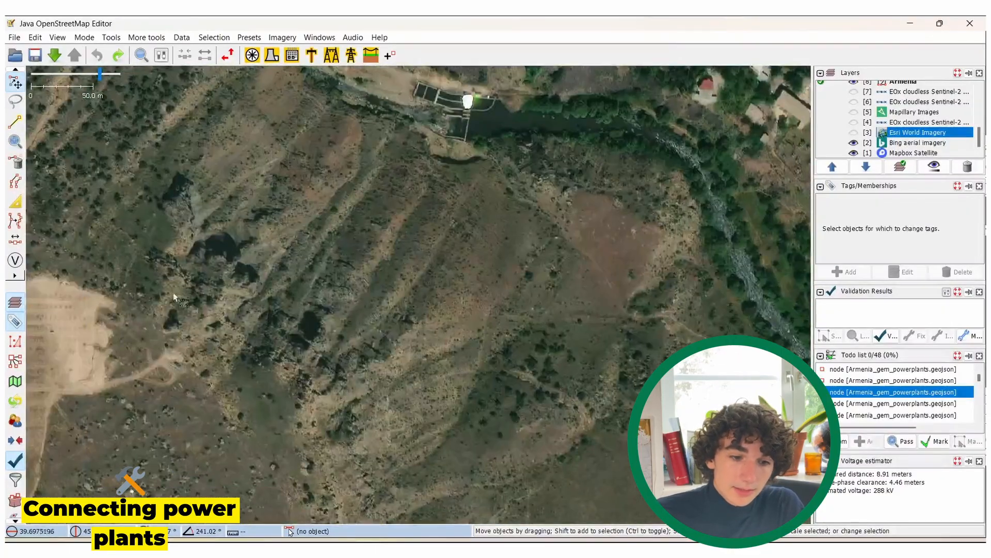
left_click_drag(691, 152, 279, 339)
scroll(365, 311, "down", 2)
left_click_drag(155, 403, 642, 276)
scroll(293, 321, "up", 2)
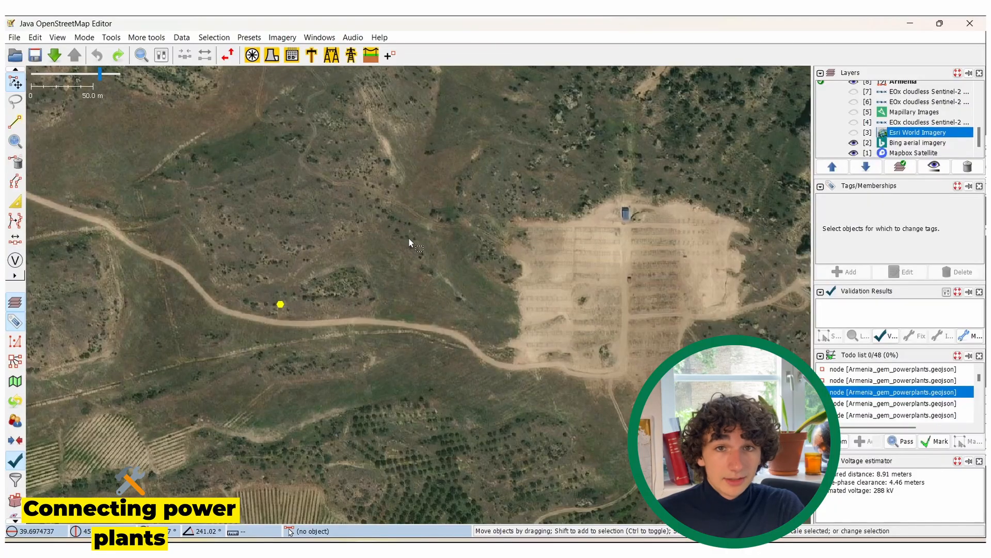
Read the Connect Industrial Areas instructions on the MapYourGrid site and load Peru's Industrial Areas from the Map It page into JOSM.
scroll(335, 275, "down", 5)
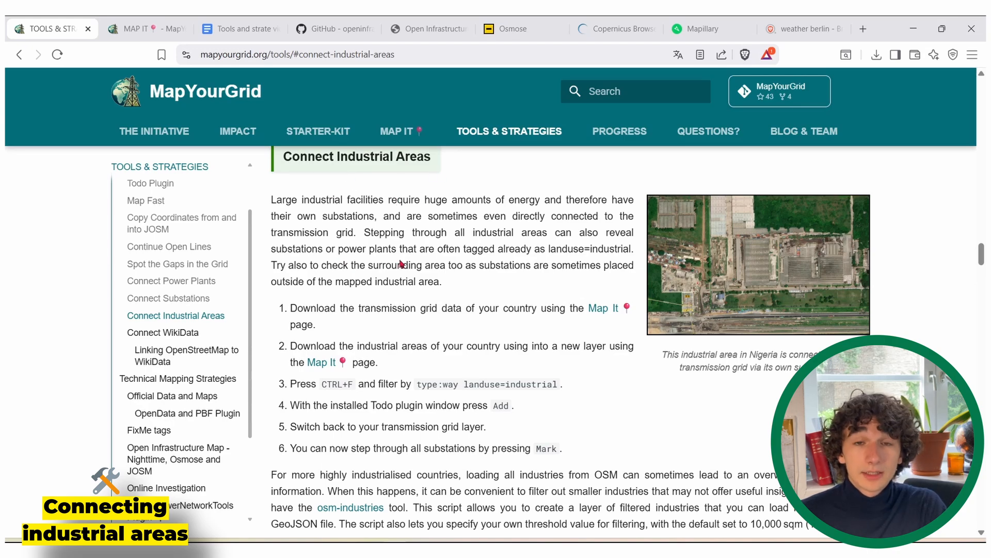
scroll(444, 271, "down", 1)
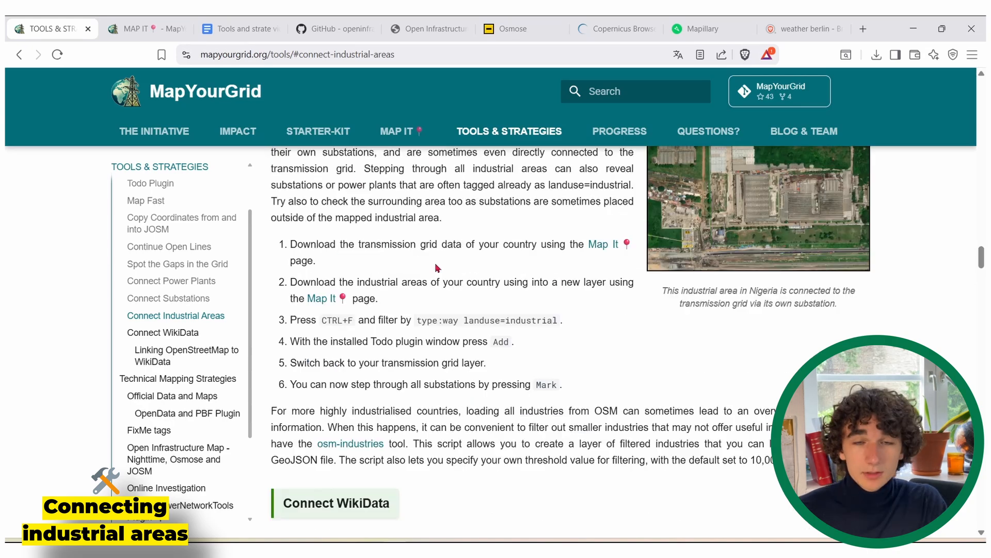
left_click(323, 299)
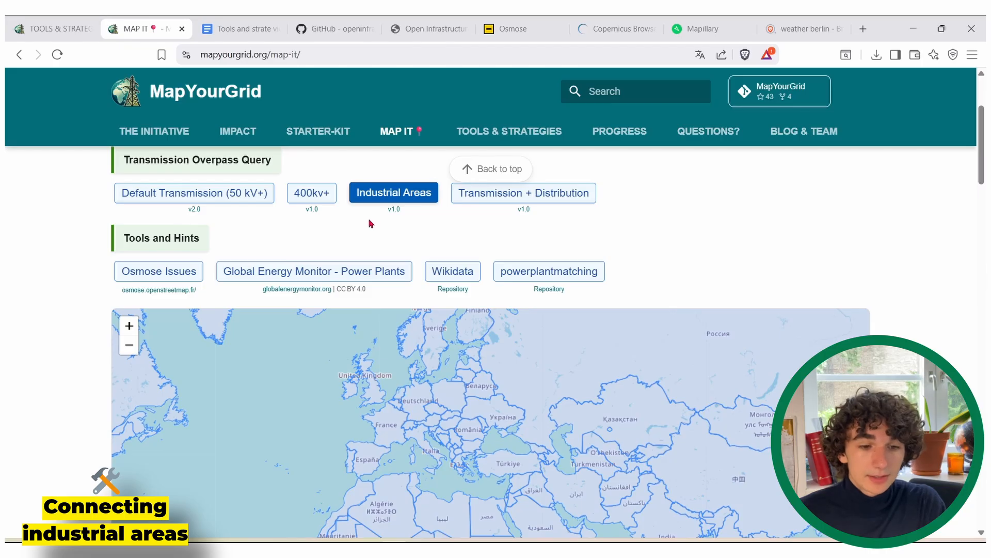
scroll(67, 260, "down", 2)
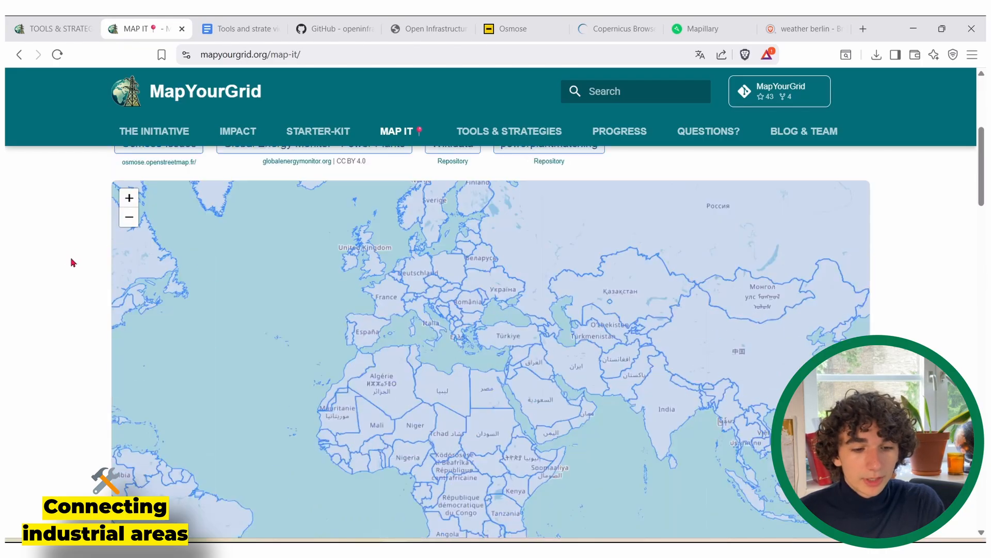
left_click_drag(259, 421, 343, 414)
left_click(323, 419)
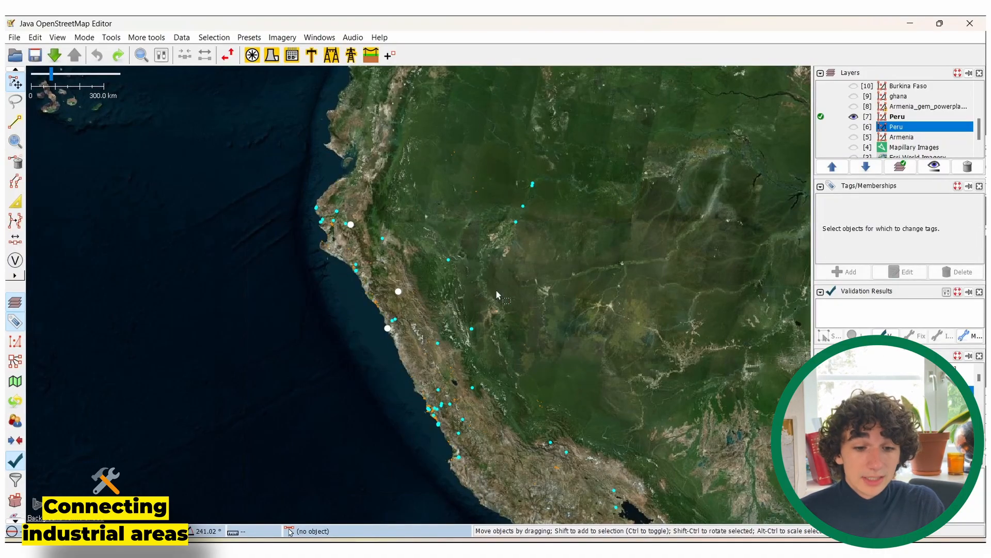
Select every object in the Peru industrial areas layer to see its coverage and clear the selection.
left_click_drag(497, 290, 454, 243)
left_click(481, 159)
left_click(496, 158)
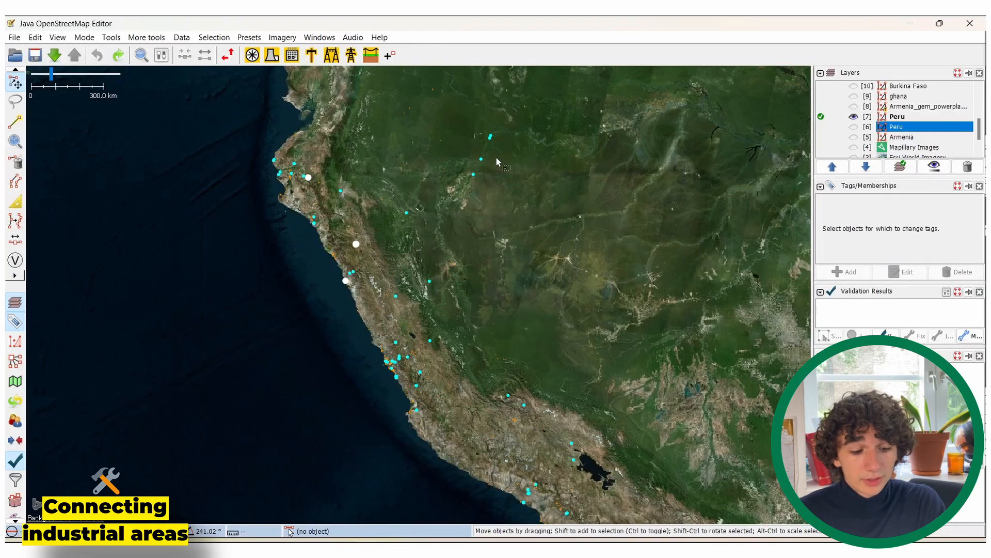
key("ctrl+a")
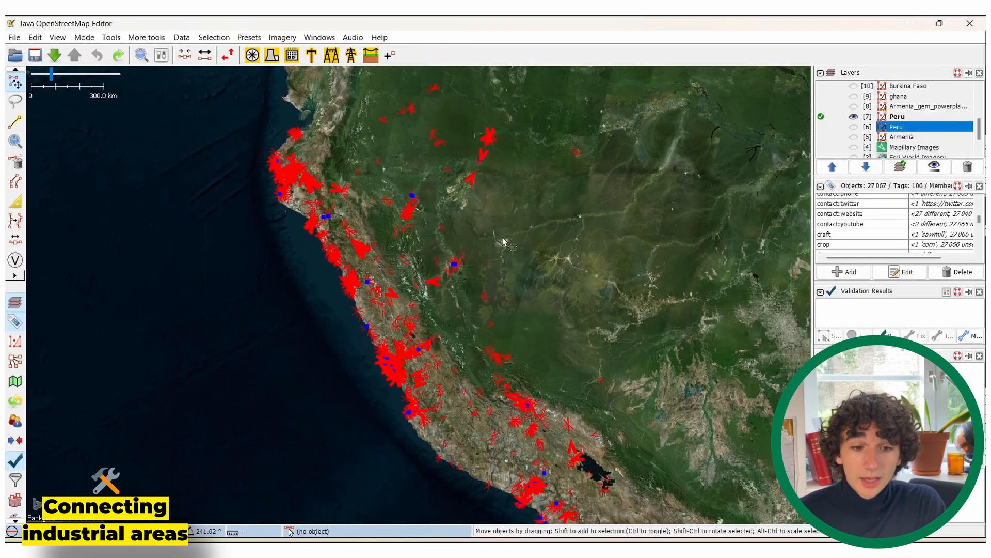
key("Escape")
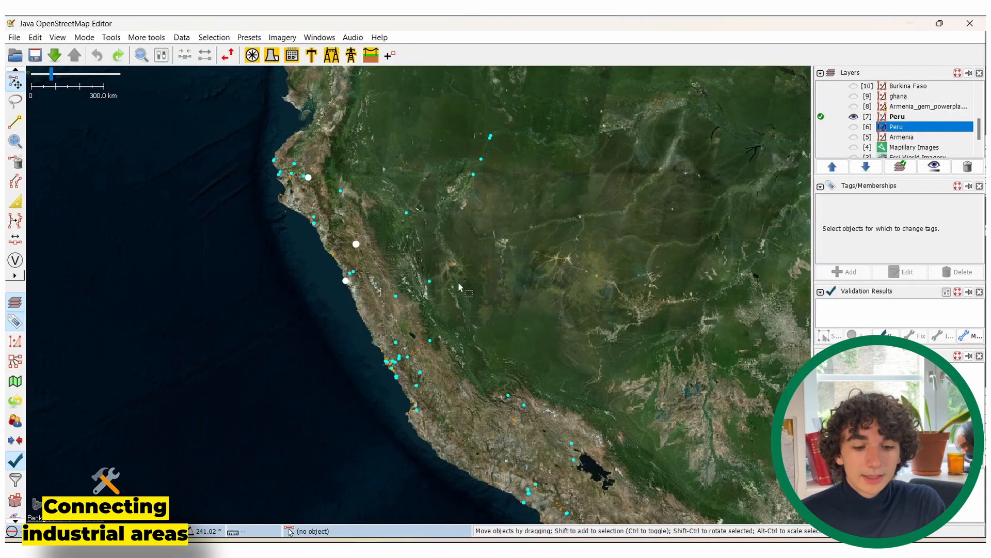
Switch back to the browser, open the osm-industries repository in a separate tab and read its README.
left_click(376, 547)
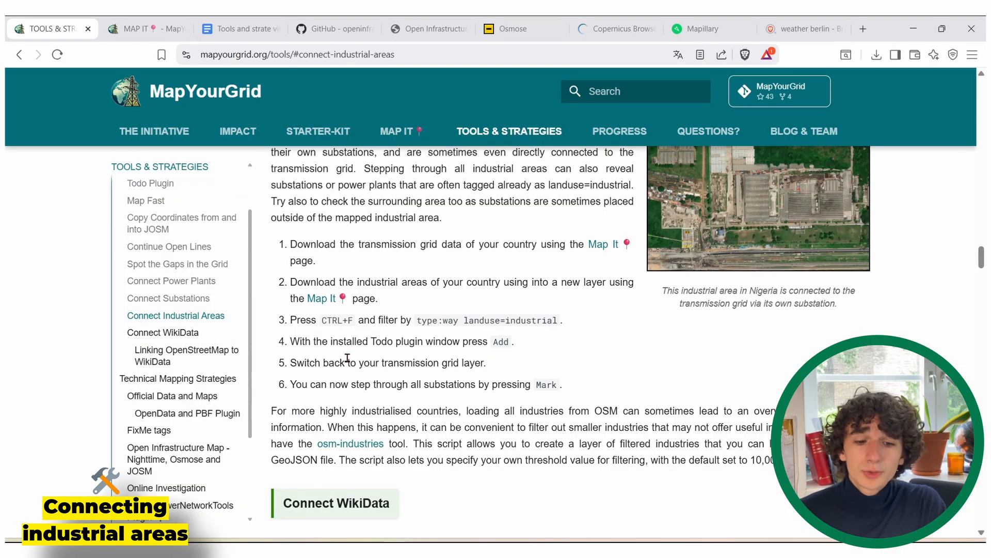
right_click(353, 449)
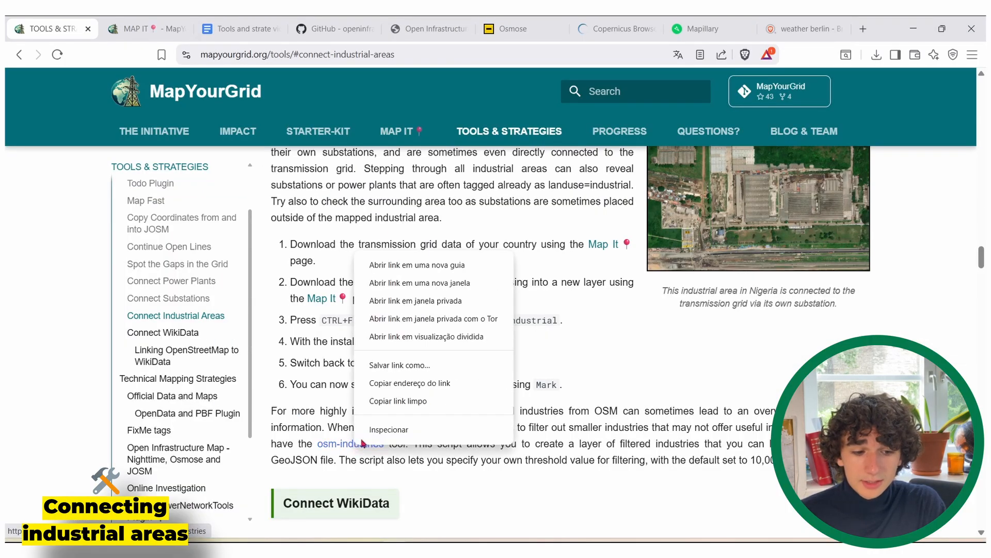
left_click(403, 265)
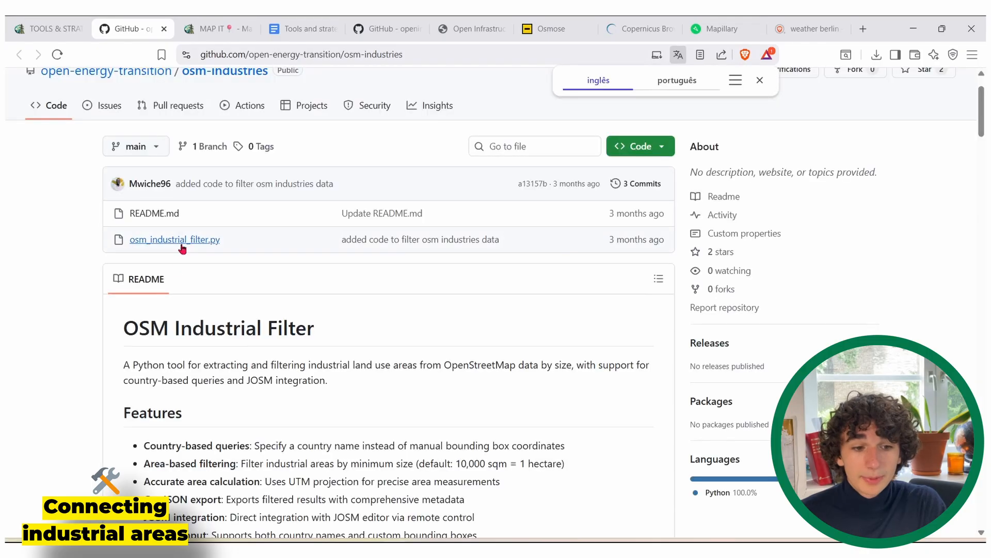
scroll(185, 250, "down", 5)
scroll(185, 250, "down", 5)
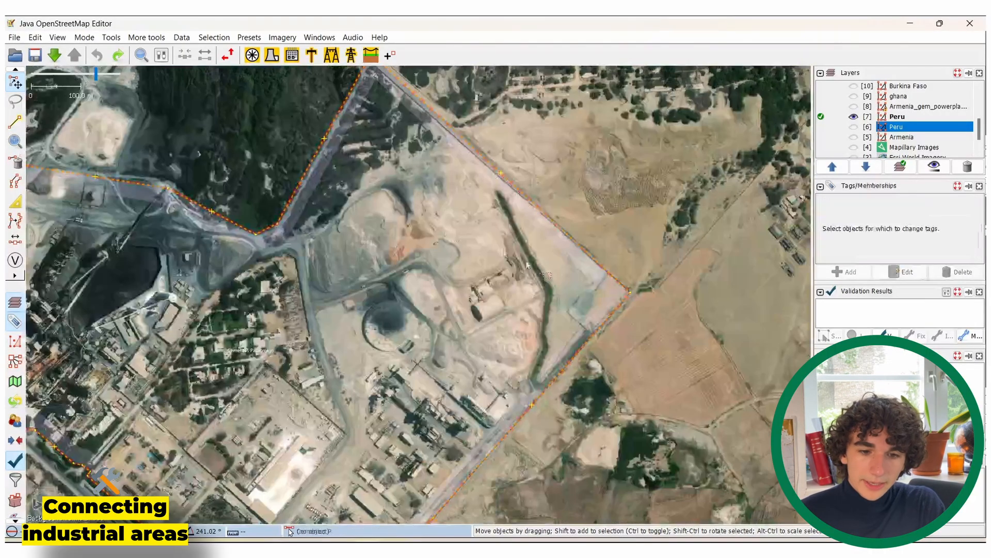
Examine the industrial site's extent in JOSM and choose the Default Transmission (50 kV+) query on the Map It page.
scroll(528, 265, "down", 3)
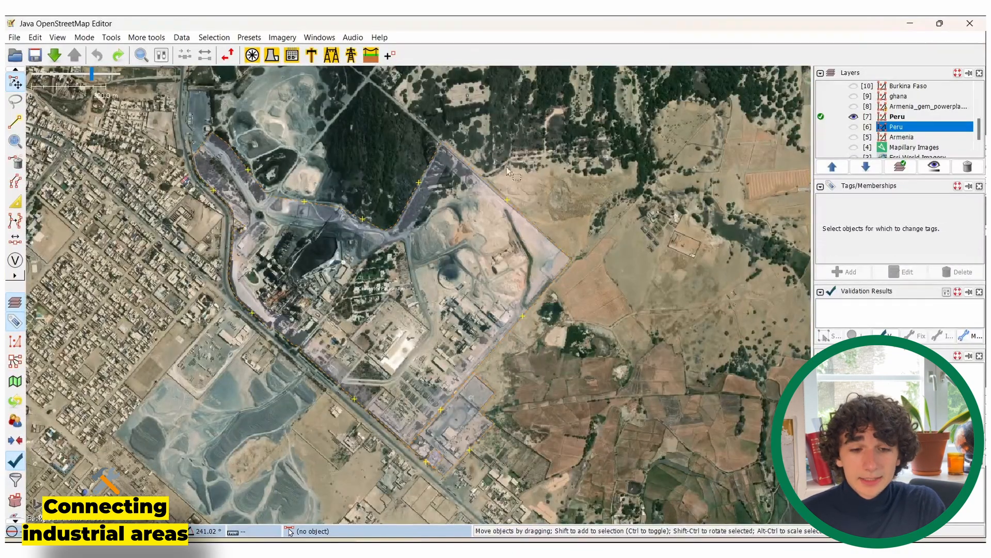
left_click(411, 195)
left_click(138, 110)
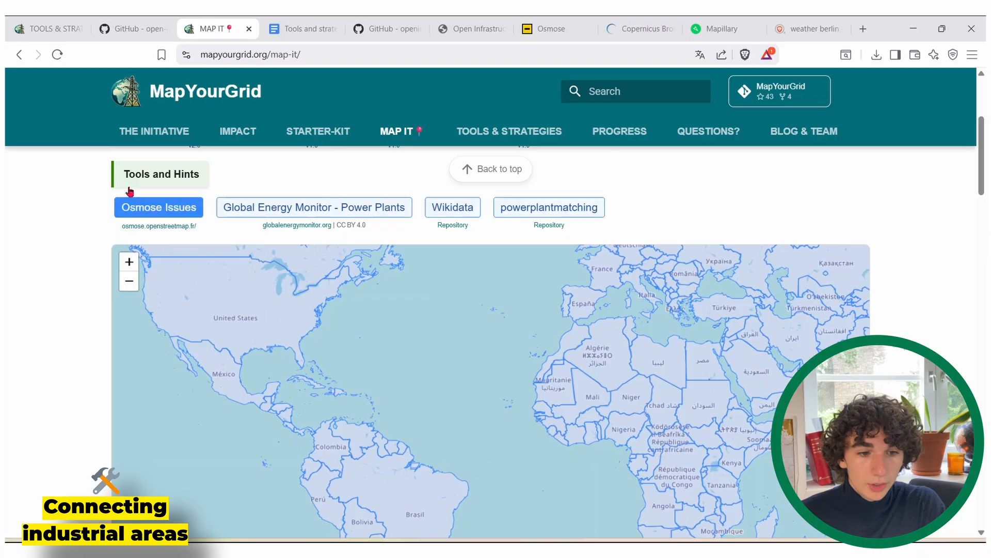
scroll(130, 192, "up", 2)
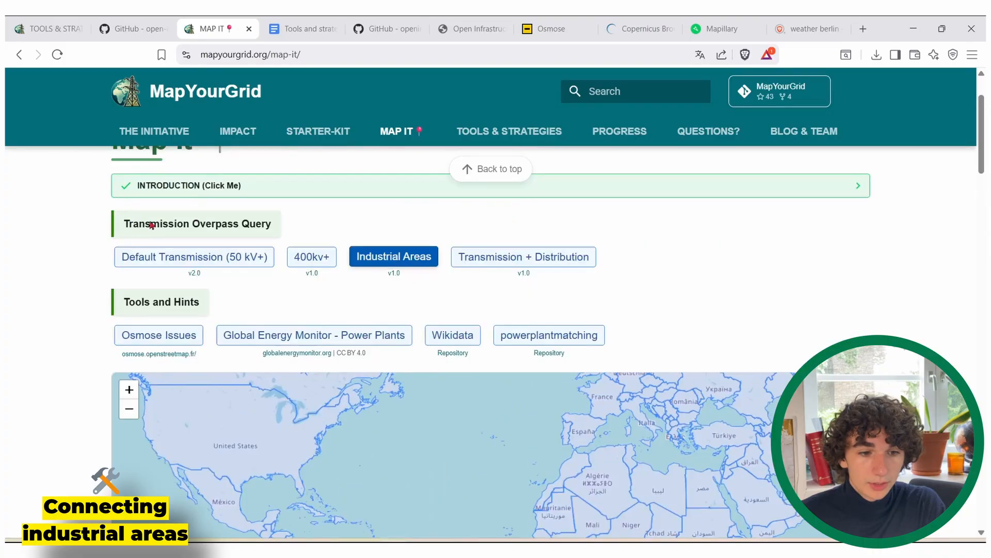
left_click(176, 257)
scroll(78, 299, "down", 1)
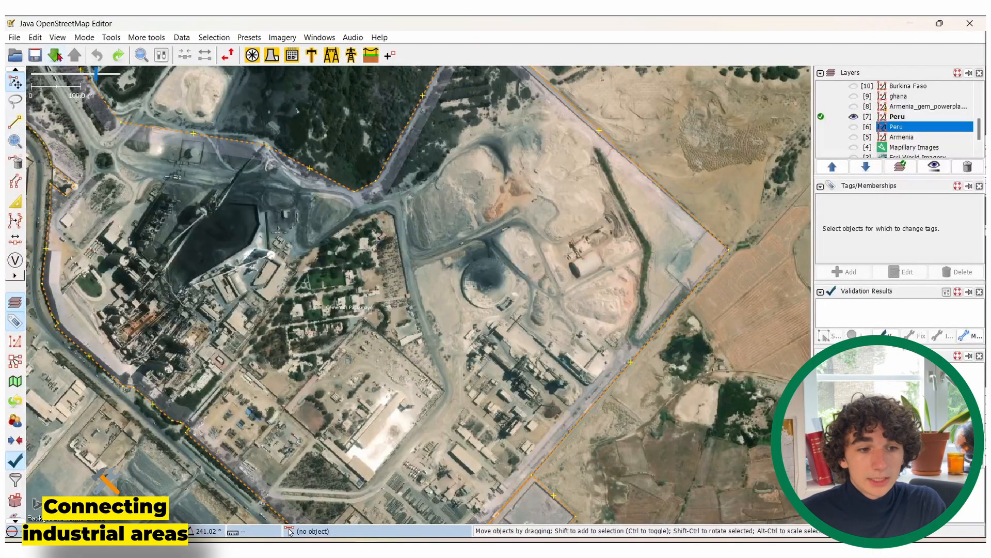
In JOSM, download the OpenStreetMap data for the area around the industrial site east of Pacasmayo as a new layer.
left_click(55, 55)
left_click(151, 116)
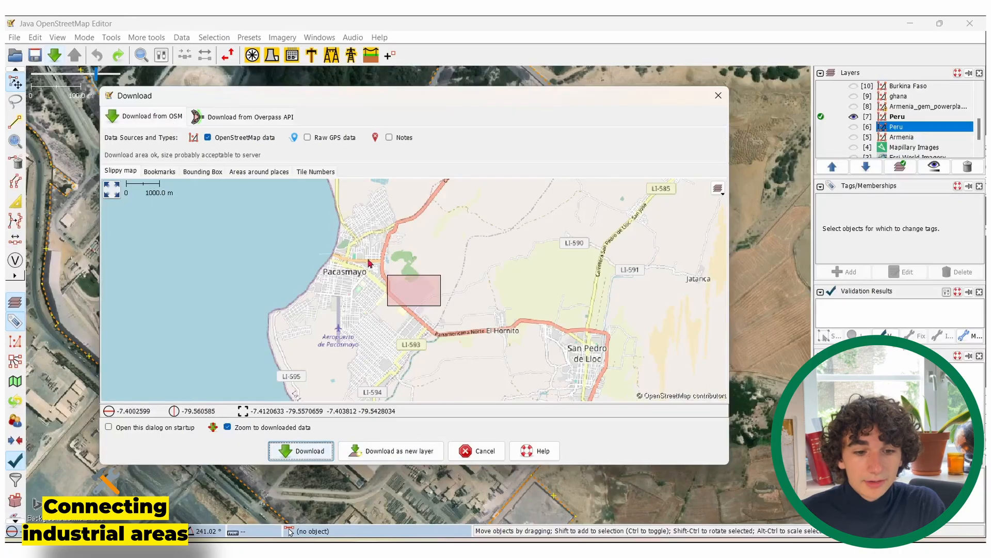
left_click_drag(354, 251, 513, 378)
left_click(376, 449)
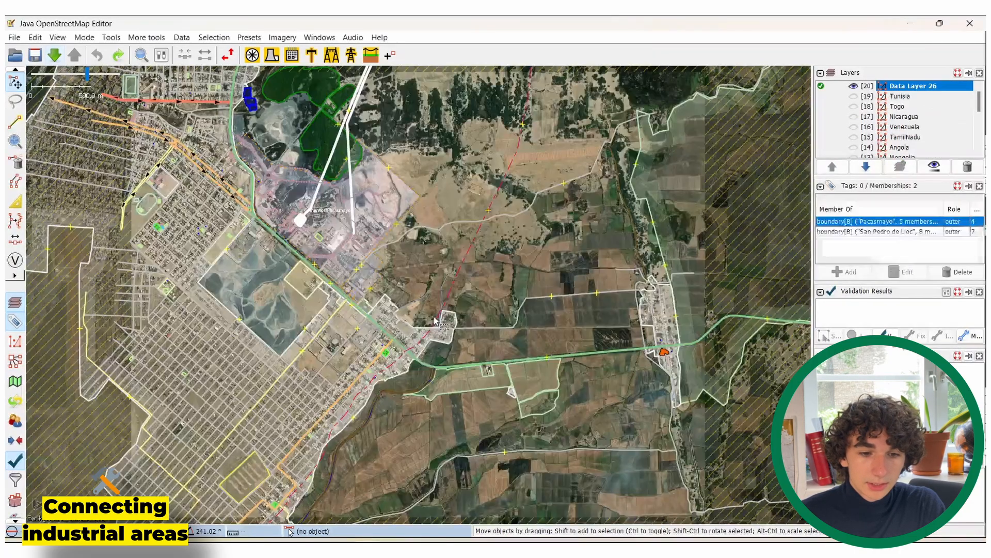
left_click(333, 249)
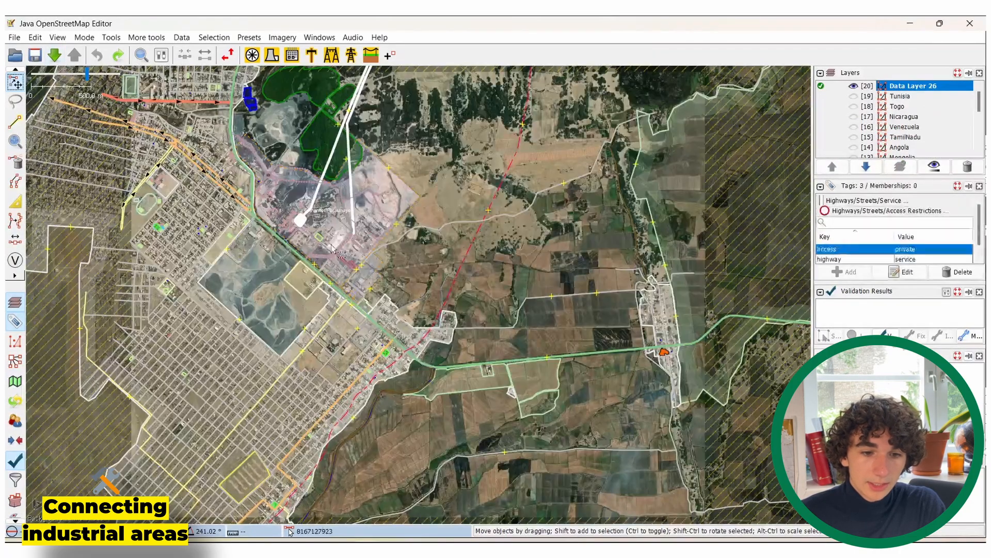
Examine the two transmission lines entering the Pacasmayo industrial site, the mapped substation and the unconnected line end.
left_click_drag(333, 250, 420, 376)
scroll(482, 331, "up", 4)
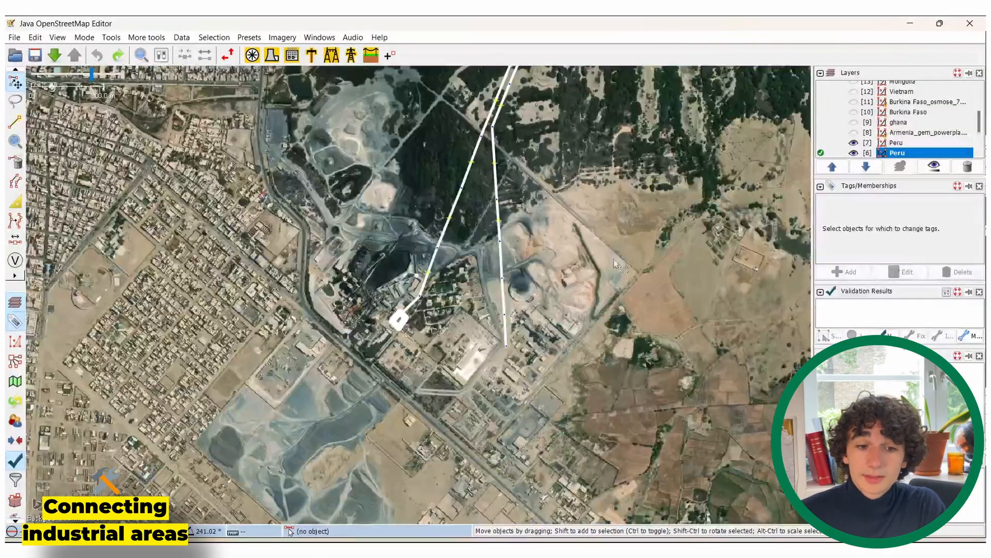
scroll(505, 320, "up", 3)
scroll(444, 266, "up", 3)
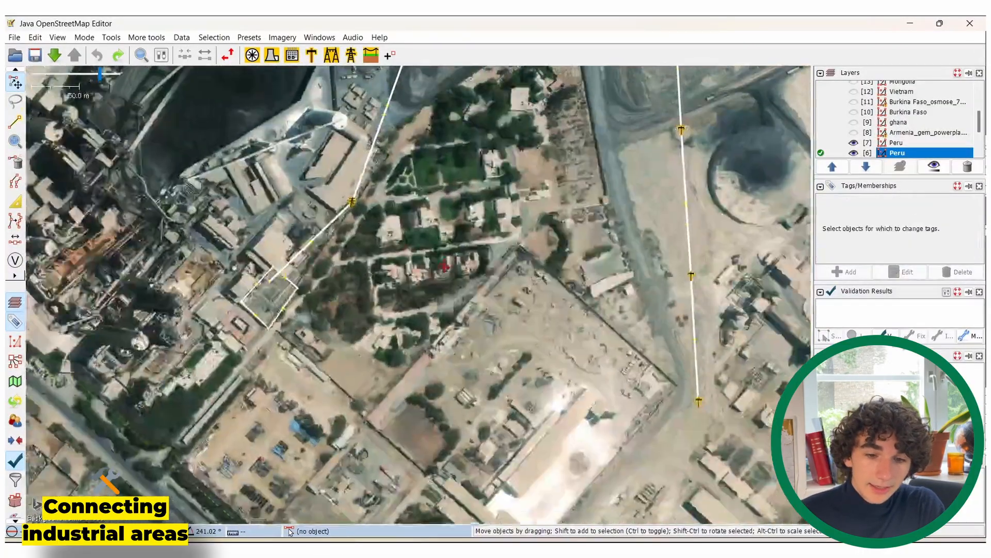
left_click_drag(444, 266, 144, 347)
scroll(336, 344, "down", 4)
scroll(340, 187, "up", 4)
scroll(345, 204, "down", 4)
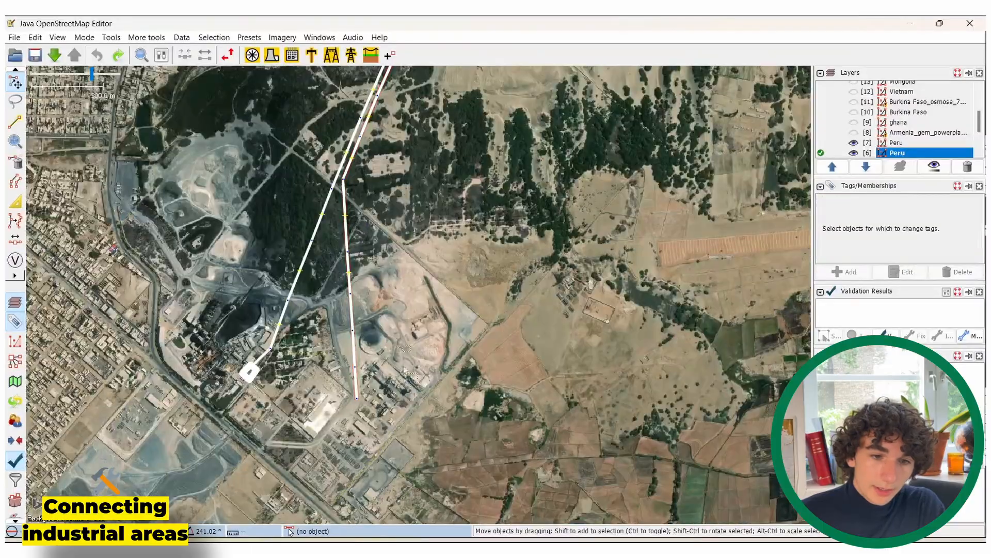
scroll(401, 330, "up", 4)
scroll(398, 309, "up", 2)
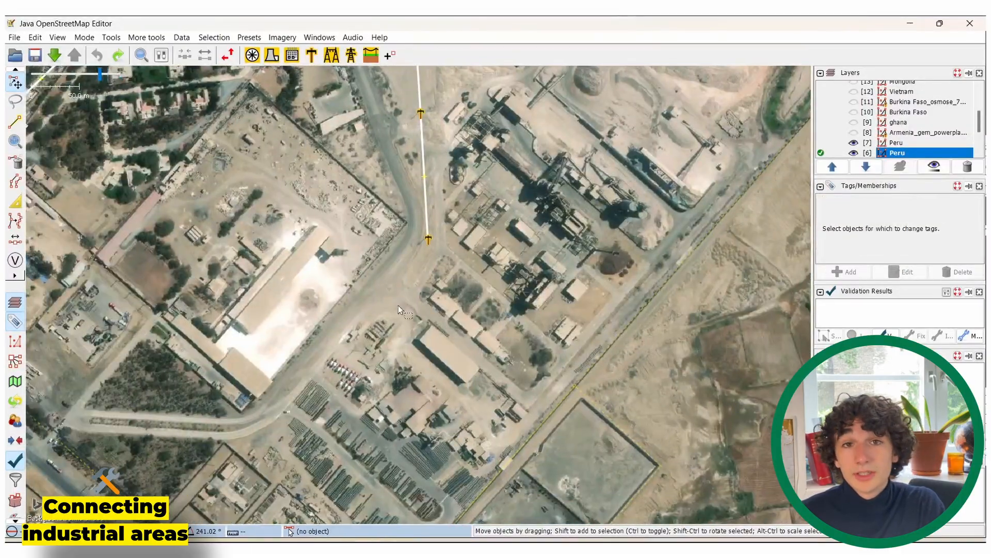
Continue the unconnected power line southwest from its last mapped pole to a node beside the equipment yard.
left_click_drag(328, 272, 472, 223)
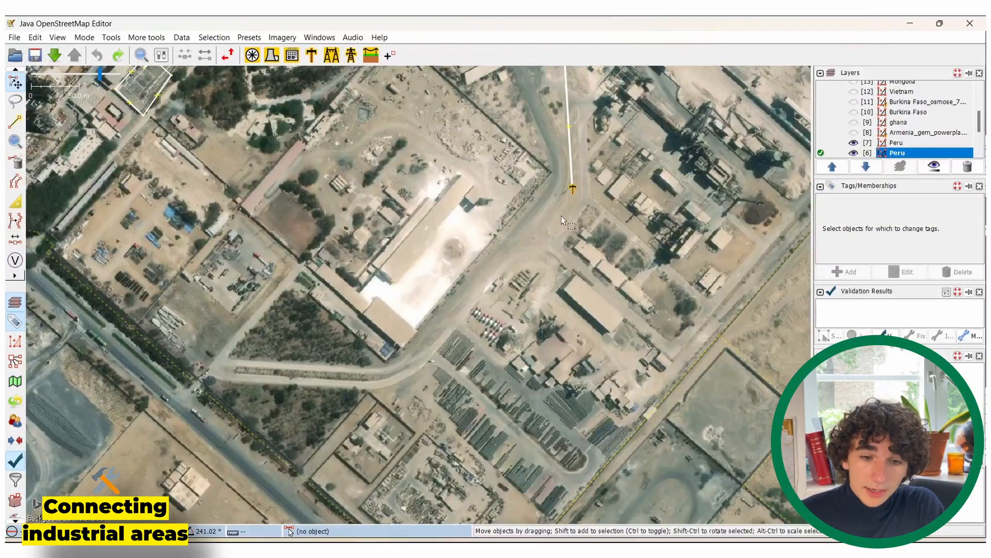
scroll(562, 218, "up", 2)
scroll(582, 179, "up", 2)
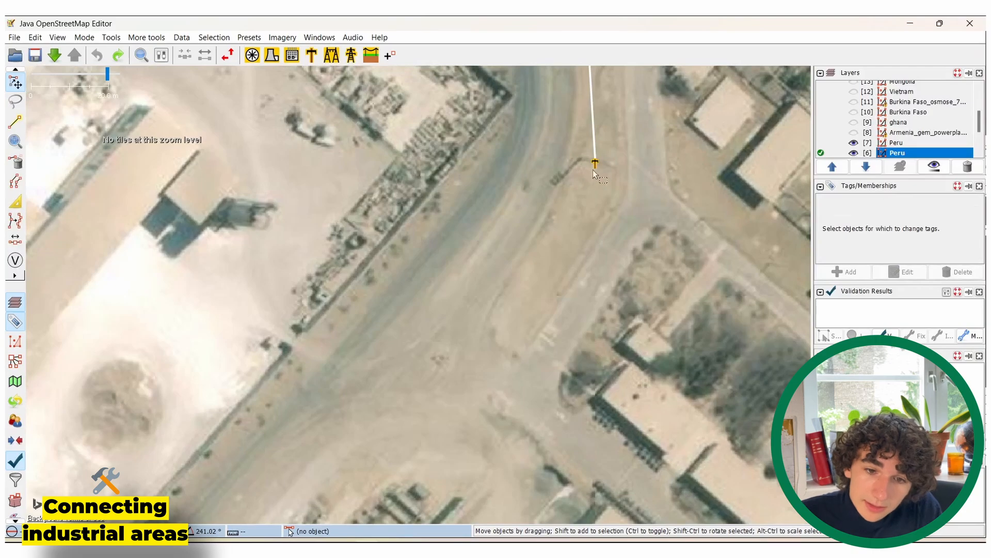
left_click(593, 170)
key("a")
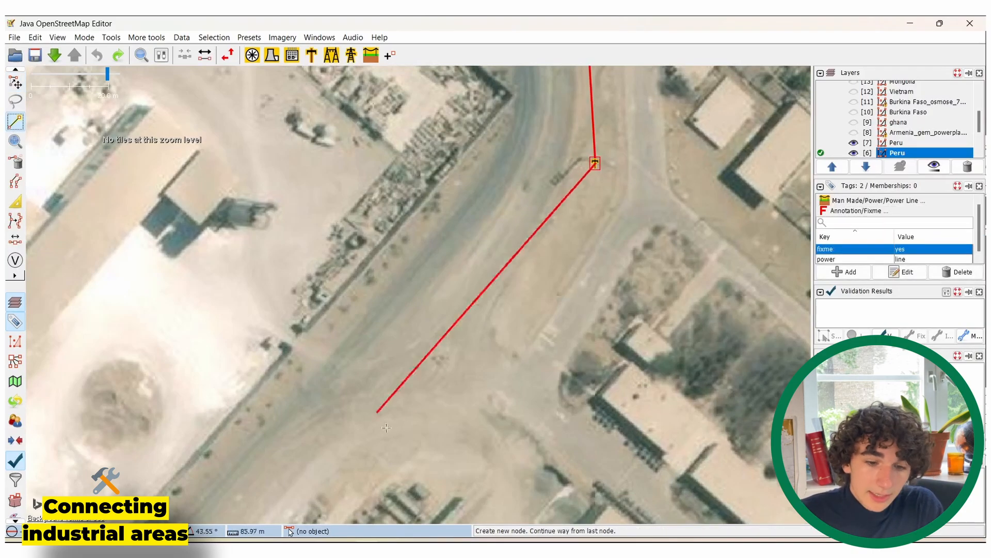
left_click_drag(403, 439, 489, 197)
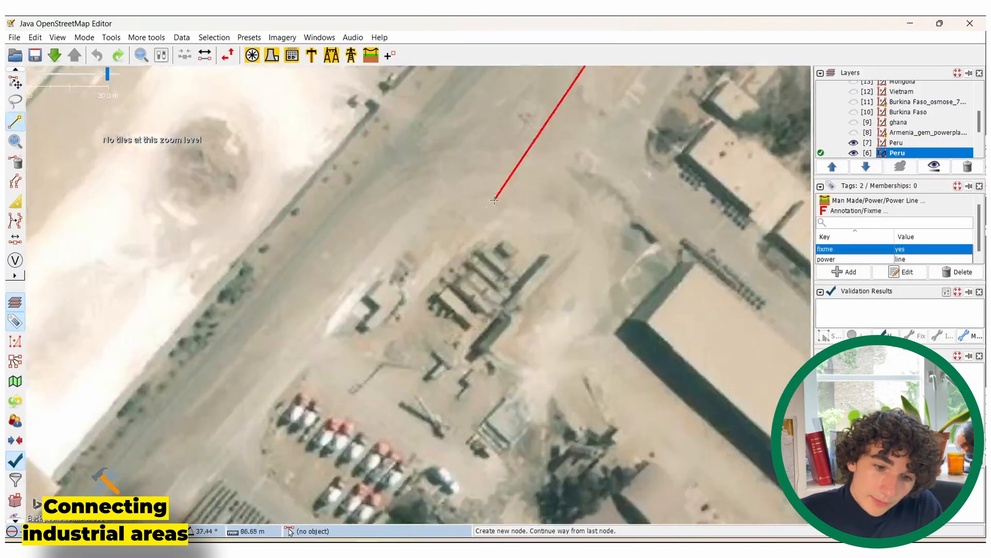
left_click(383, 363)
Extend the power line further southwest past the storage yard and end it inside the walled electrical compound.
left_click_drag(366, 435, 579, 188)
left_click_drag(377, 364, 476, 155)
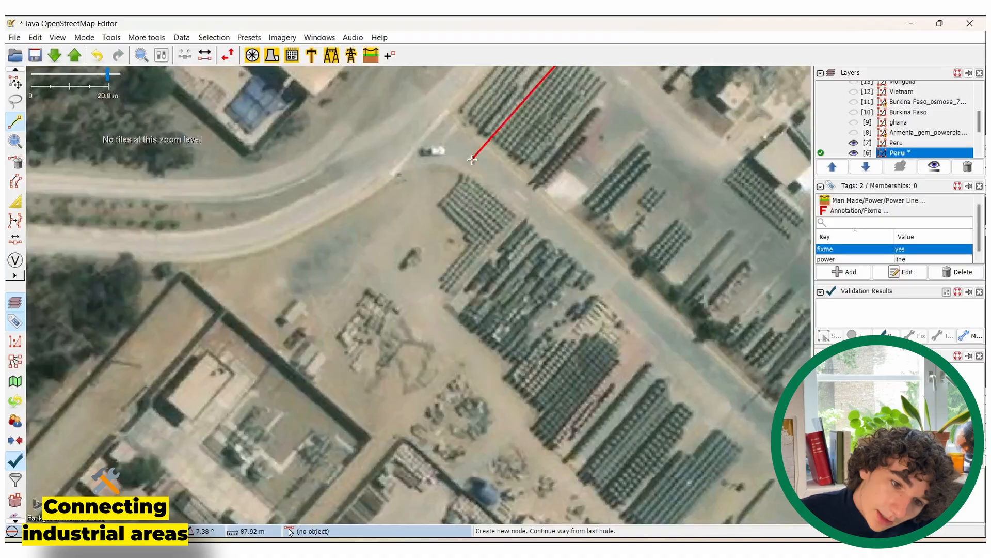
left_click(415, 327)
left_click_drag(248, 402, 339, 299)
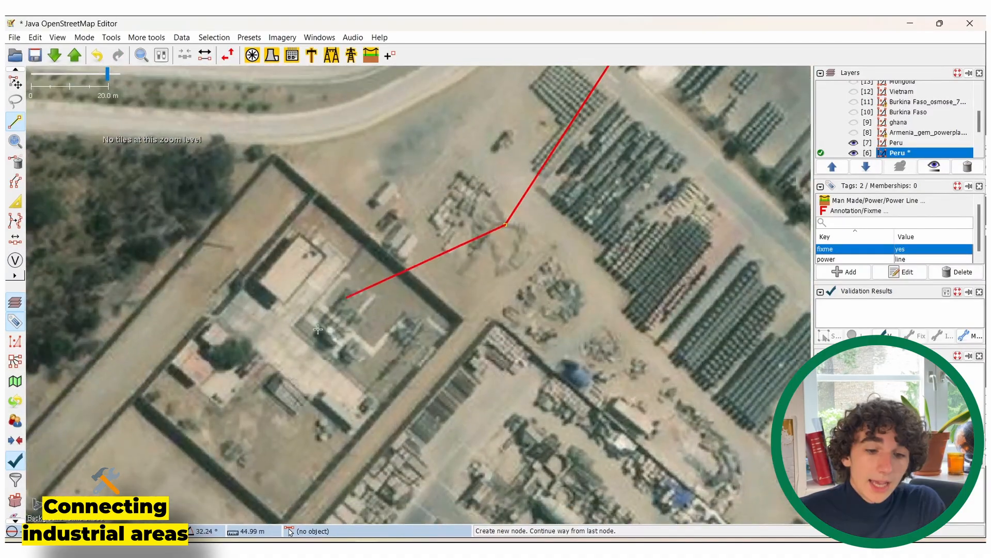
left_click(411, 325)
left_click(15, 82)
left_click(417, 225)
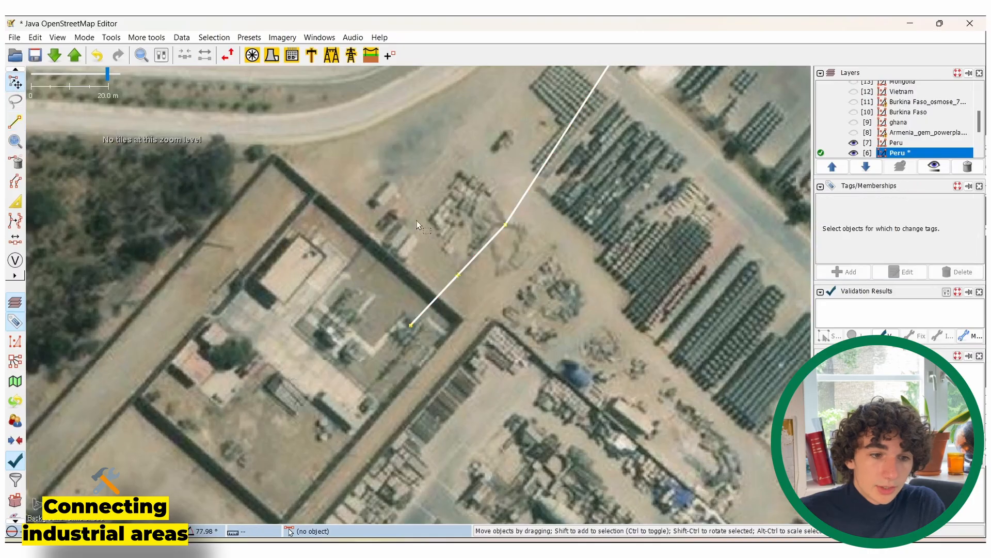
Draw a closed four-corner outline around the compound's electrical equipment and tag it power=substation.
left_click(15, 122)
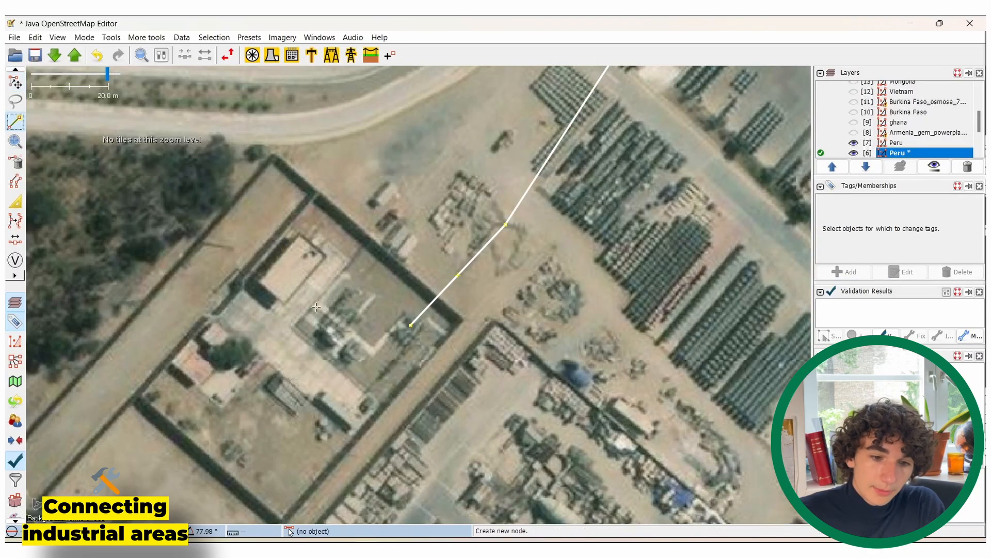
left_click(298, 324)
left_click(367, 245)
left_click(459, 321)
left_click(384, 408)
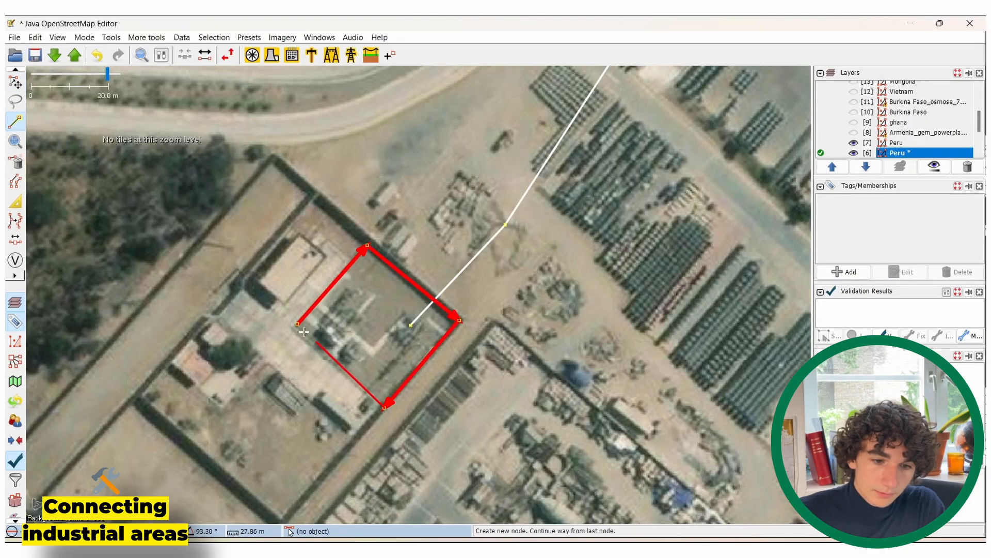
left_click(297, 323)
key("s")
left_click(292, 59)
left_click(445, 388)
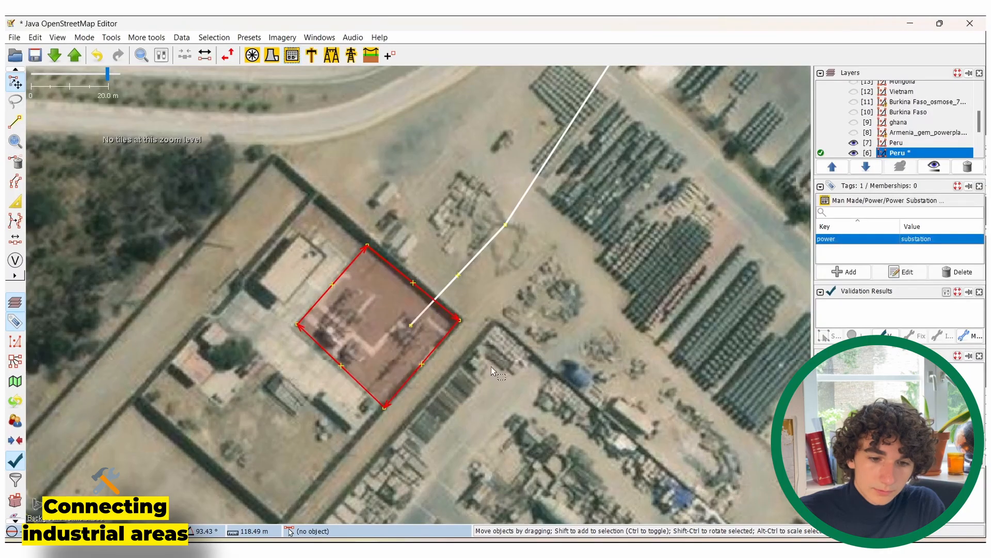
Tag the power line's end node inside the substation as a power portal and review the connection in the industrial site.
left_click(411, 325)
left_click(331, 56)
left_click(443, 377)
left_click(518, 341)
scroll(518, 341, "down", 6)
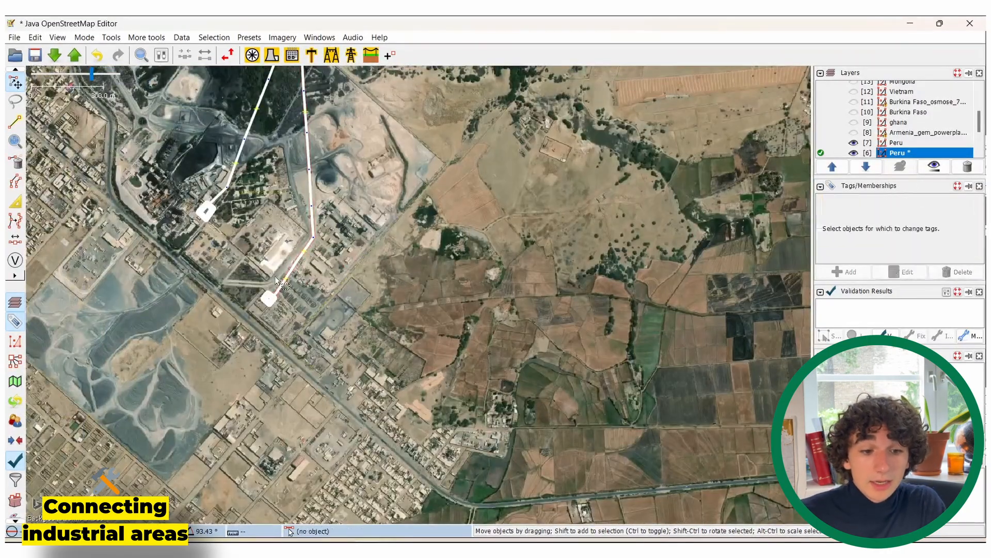
scroll(272, 272, "up", 2)
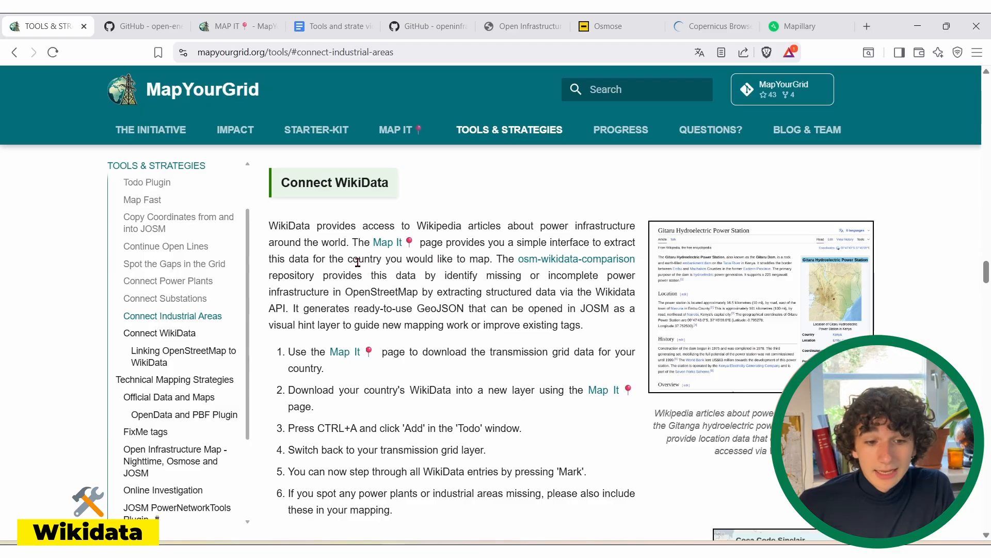
On the Map It page, choose the Wikidata hints with data type Power Plants and download the data for India.
left_click(264, 21)
left_click(452, 278)
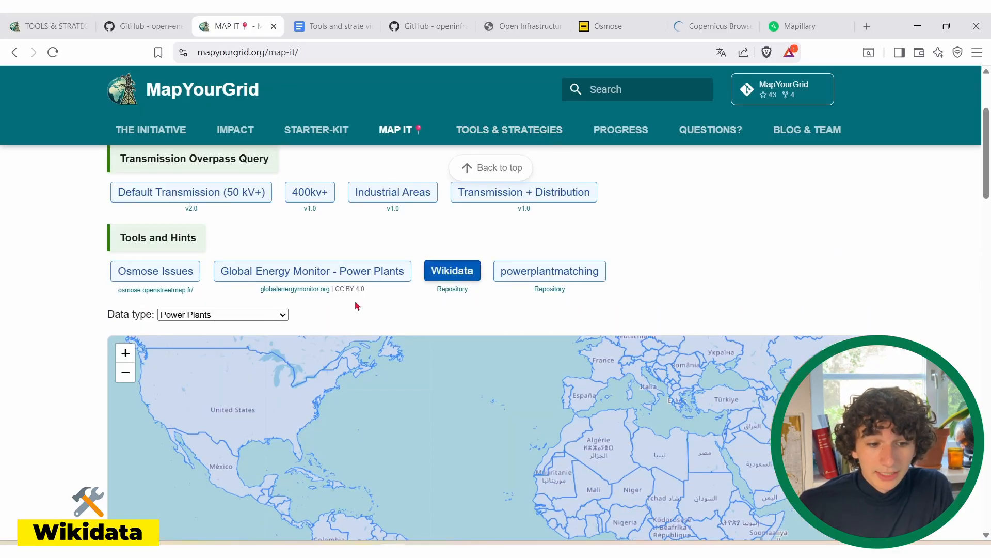
left_click(240, 315)
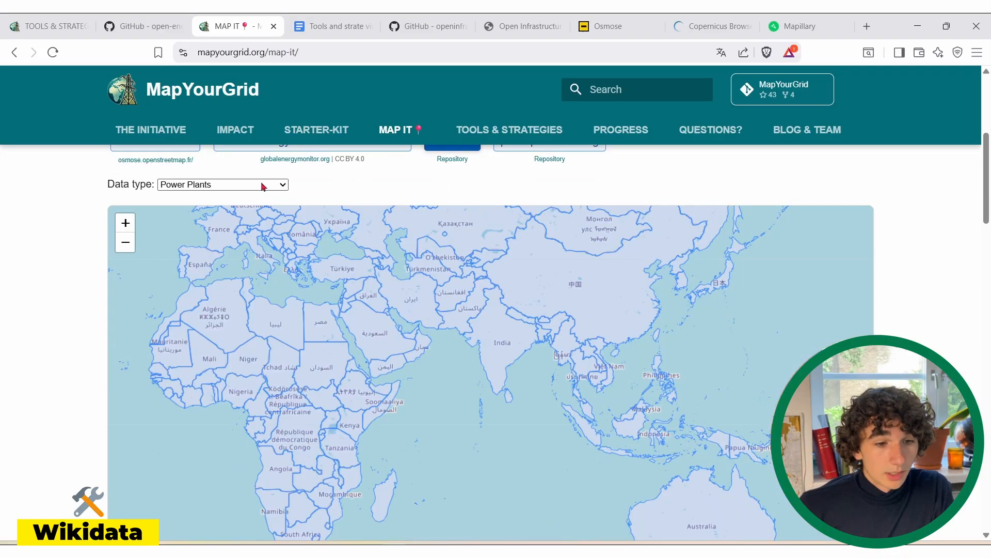
left_click(220, 186)
left_click(231, 230)
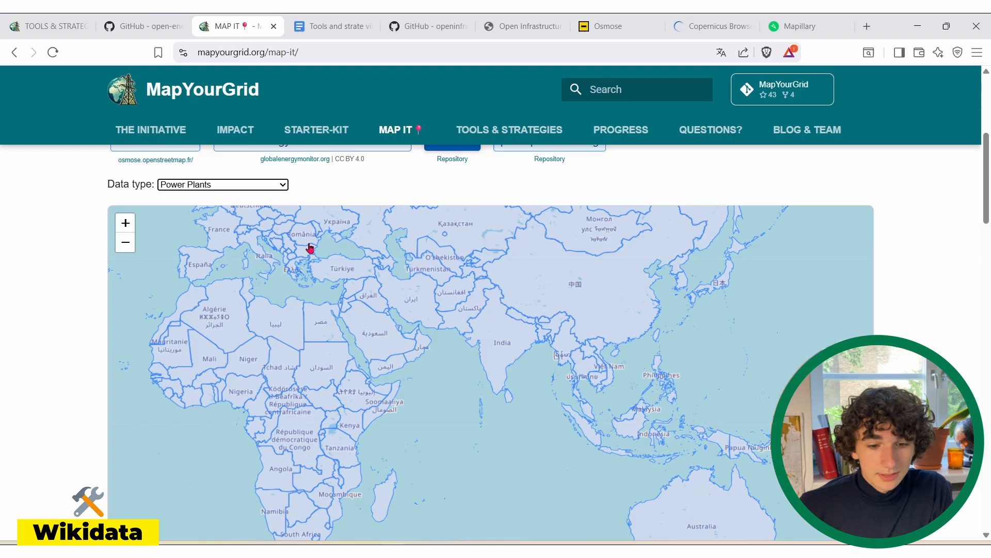
scroll(505, 339, "up", 2)
left_click(505, 337)
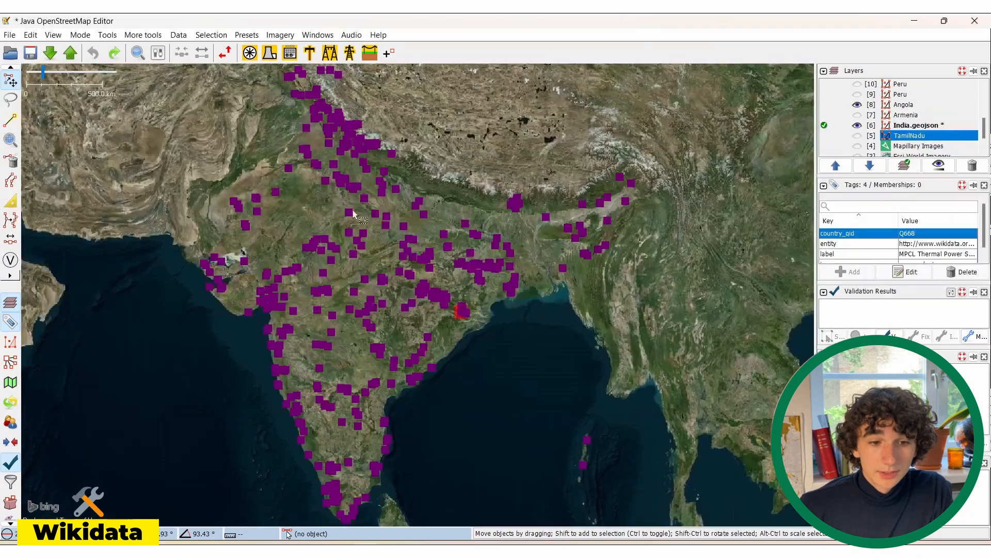
Inspect the tags of several Wikidata power plant nodes across the India.geojson layer in JOSM.
left_click(270, 297)
left_click(416, 207)
left_click(562, 268)
left_click(417, 286)
left_click(369, 104)
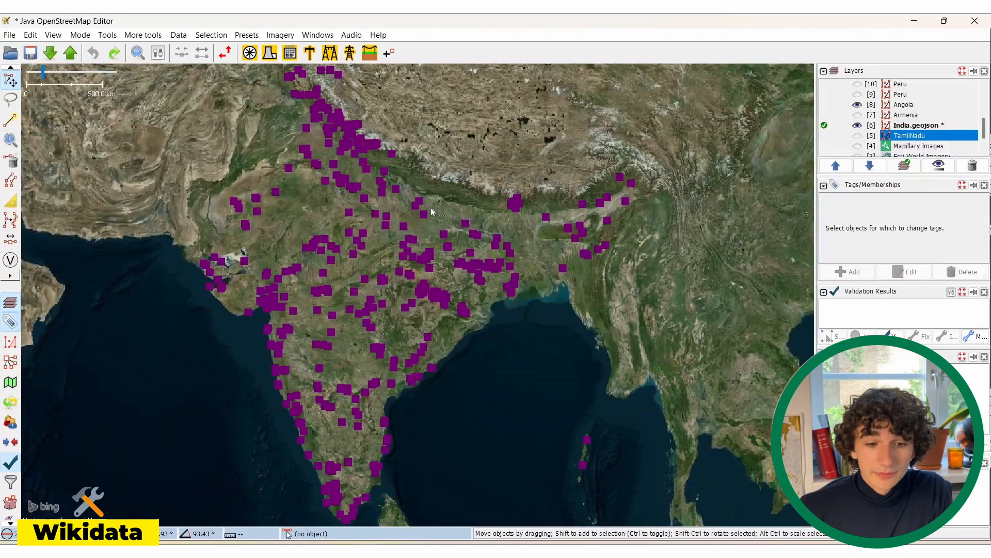
Examine the tags of individual power plant points across India in the India.geojson layer.
left_click(457, 264)
left_click(470, 262)
left_click(396, 229)
left_click(246, 225)
left_click(278, 225)
left_click(385, 171)
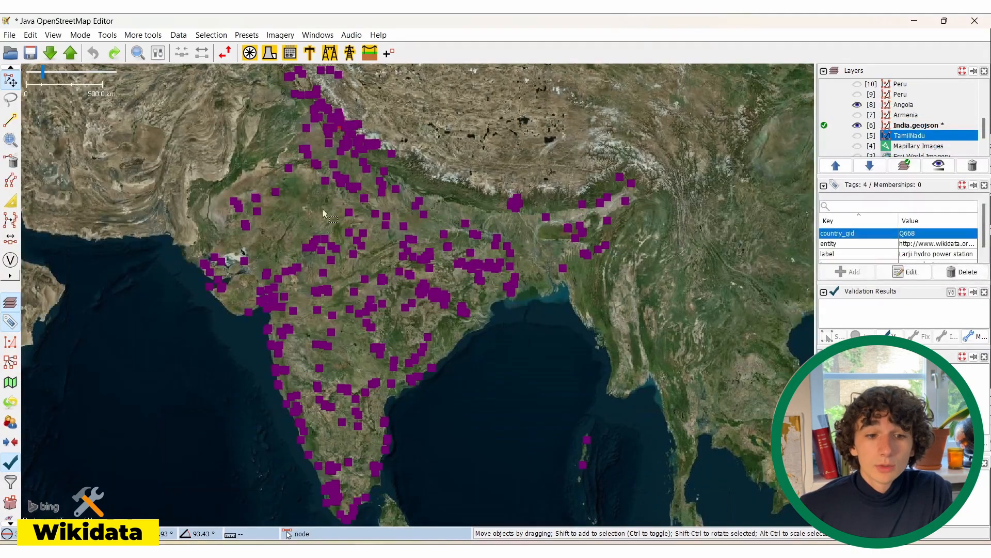
left_click(339, 219)
left_click(321, 248)
left_click(349, 215)
left_click(344, 221)
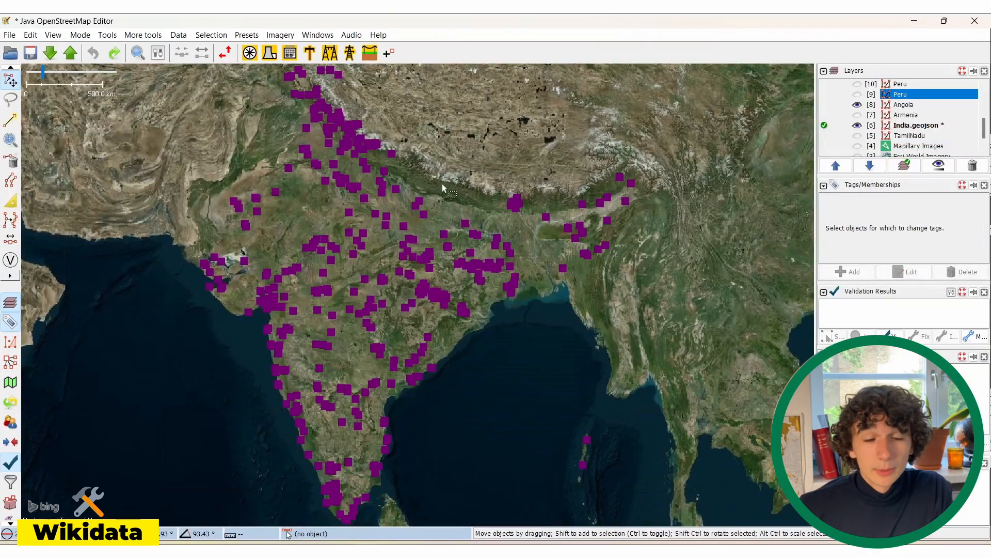
Select all points in the India.geojson layer and review the tags of the Sholayar I hydro power station point.
key("ctrl+a")
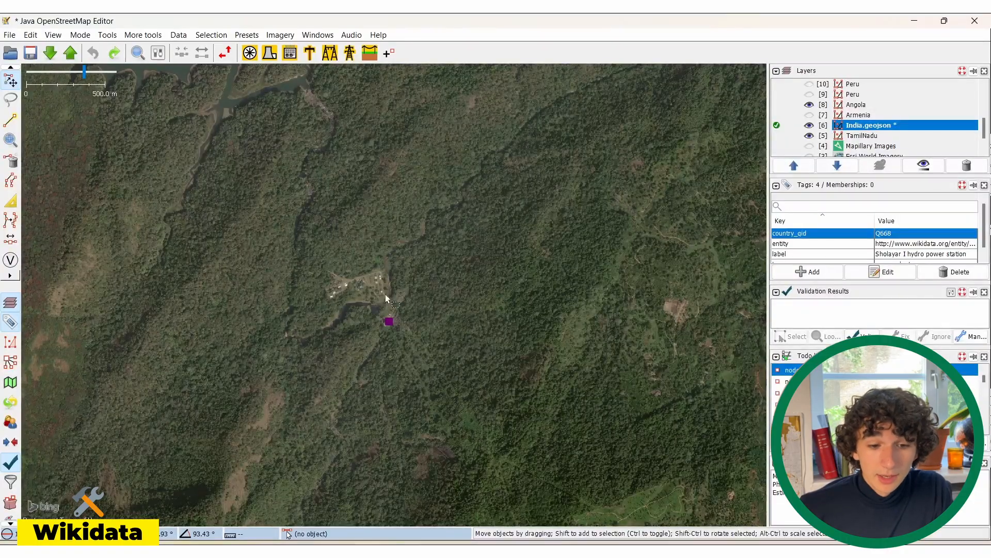
scroll(820, 215, "down", 1)
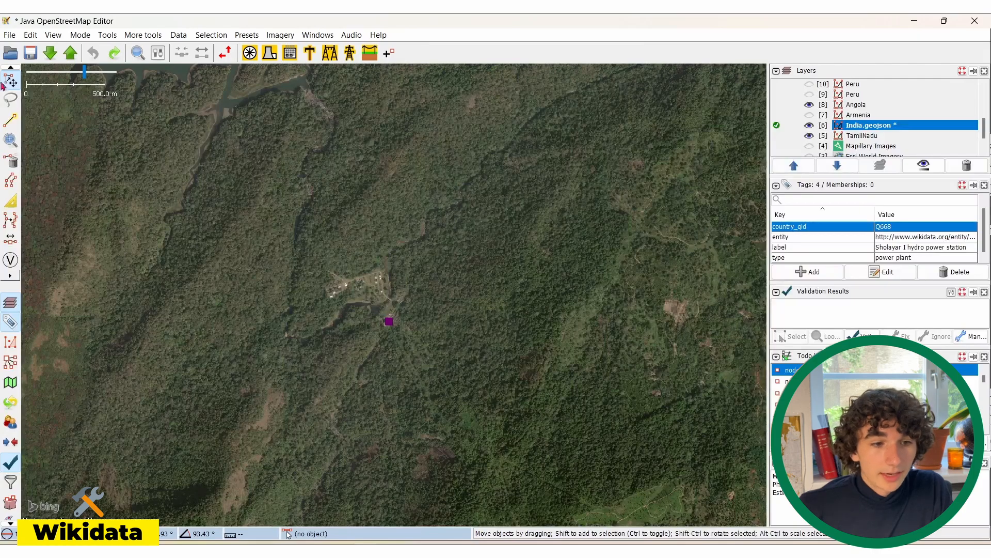
Make TamilNadu the active layer and locate the Sholayar I hydro power station building on the imagery.
right_click(856, 140)
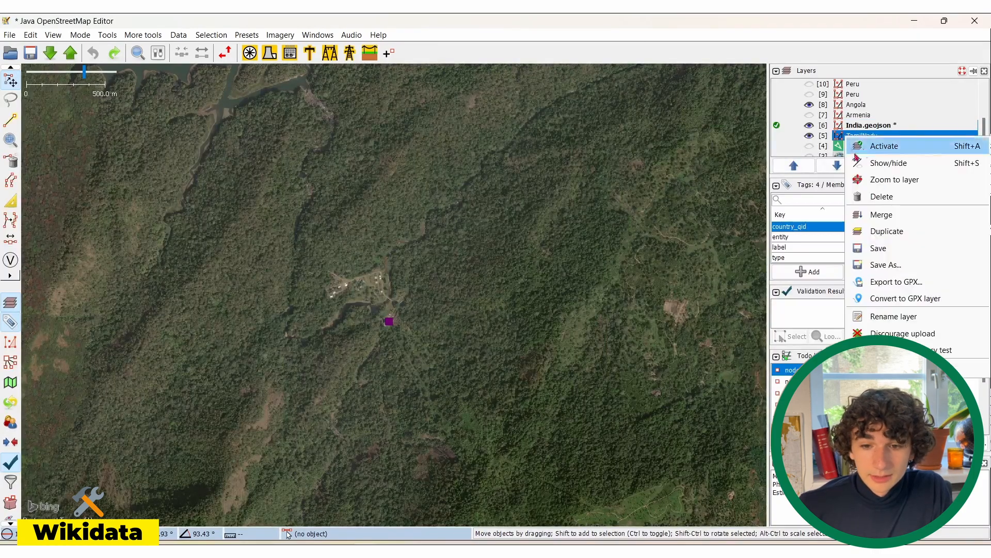
left_click(871, 145)
scroll(393, 320, "down", 4)
scroll(393, 322, "down", 6)
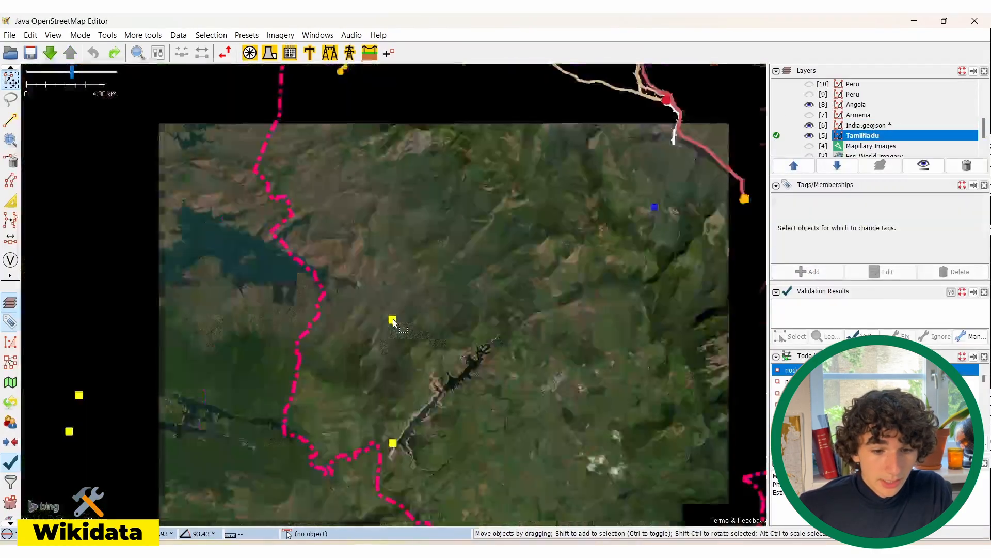
scroll(396, 324, "up", 15)
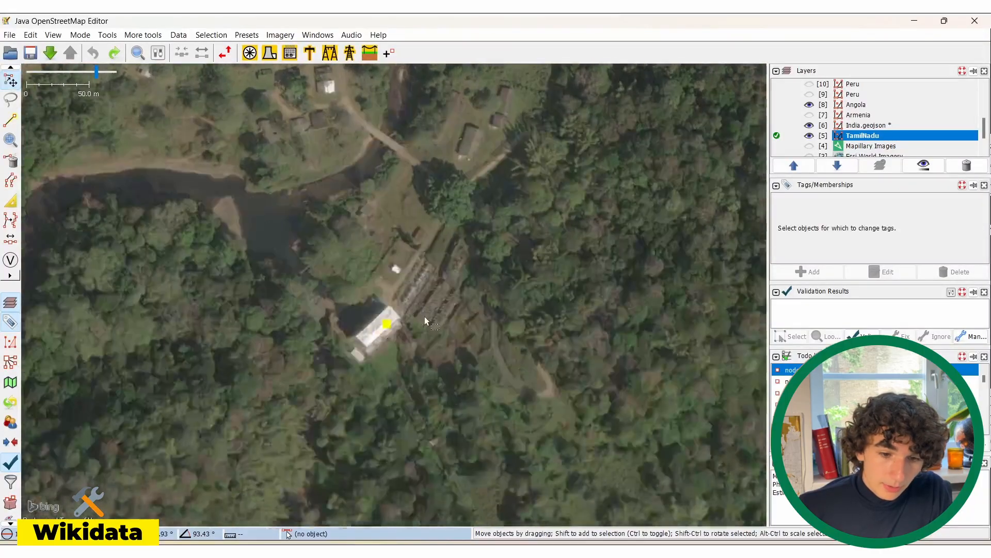
Examine the satellite imagery around the Sholayar I hydro power station, including its switchyard and the forest to the southeast.
scroll(424, 316, "up", 2)
scroll(371, 302, "down", 4)
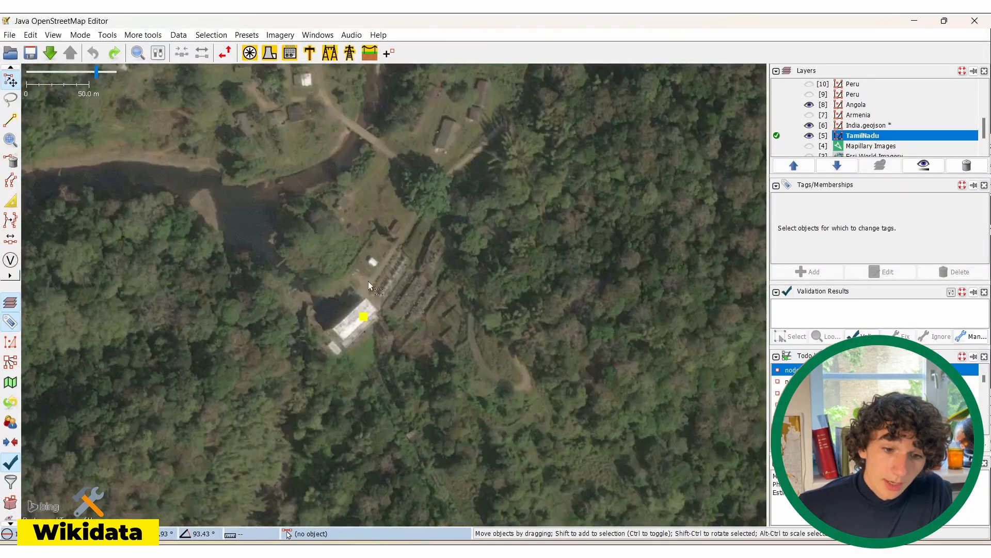
scroll(445, 270, "up", 3)
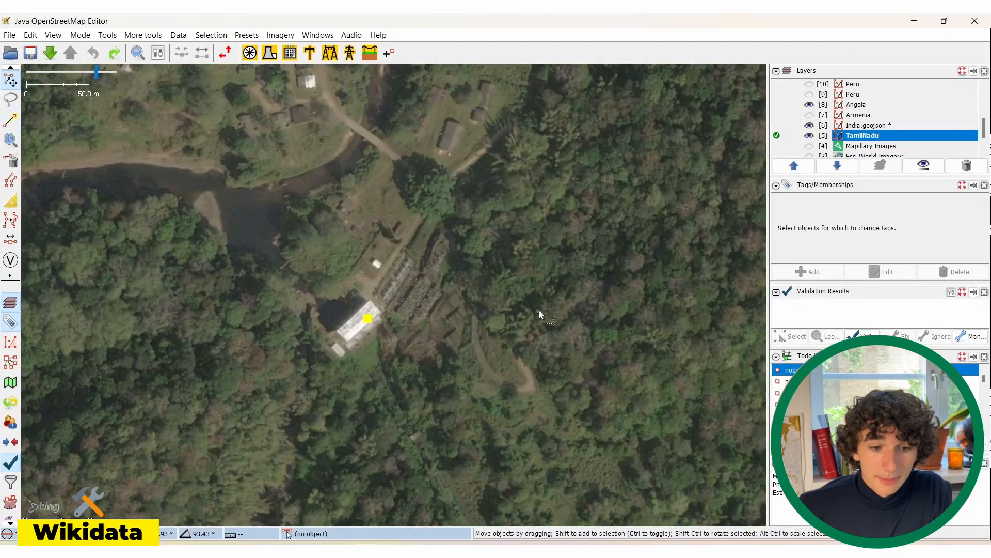
scroll(372, 299, "down", 5)
scroll(381, 329, "up", 3)
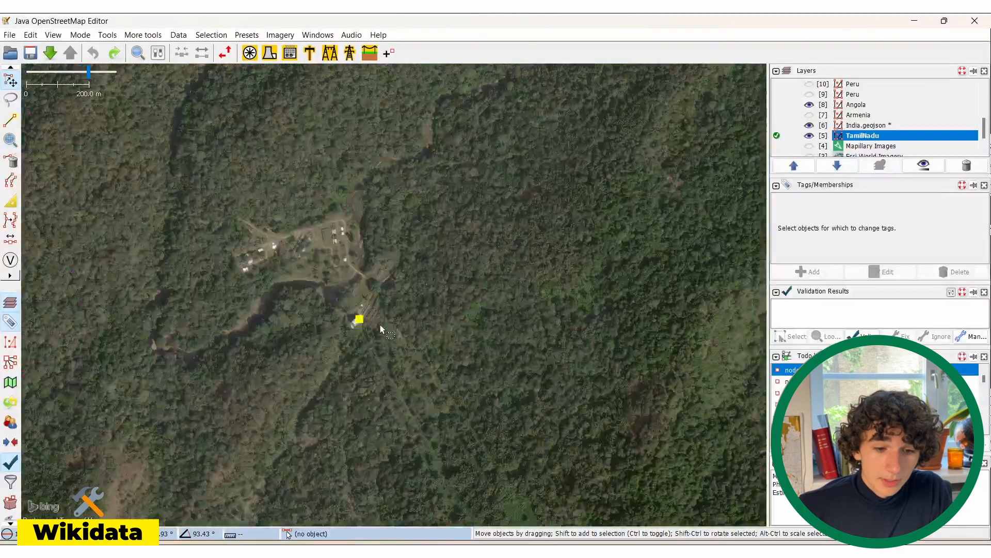
scroll(381, 329, "up", 3)
scroll(216, 197, "up", 1)
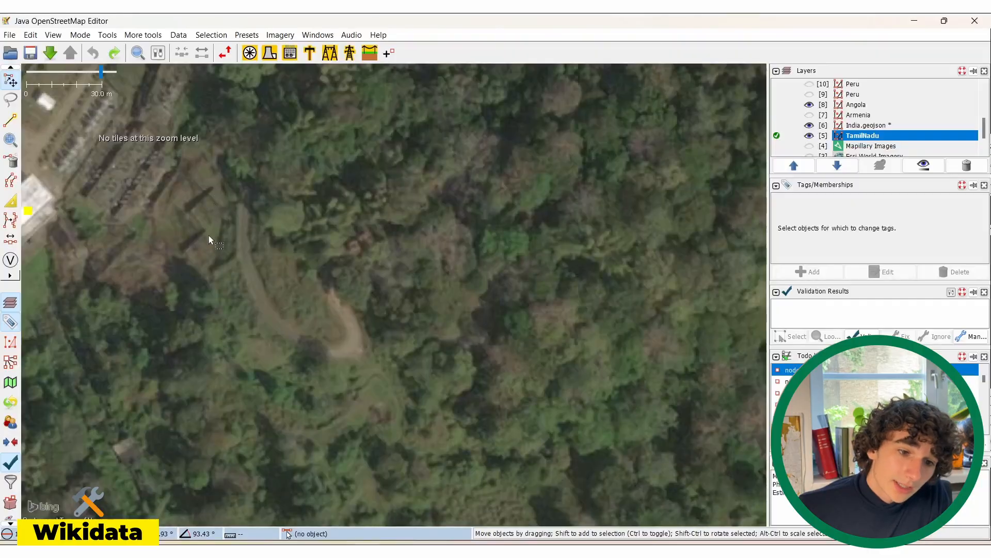
left_click_drag(208, 236, 275, 209)
scroll(275, 208, "down", 2)
scroll(379, 287, "down", 4)
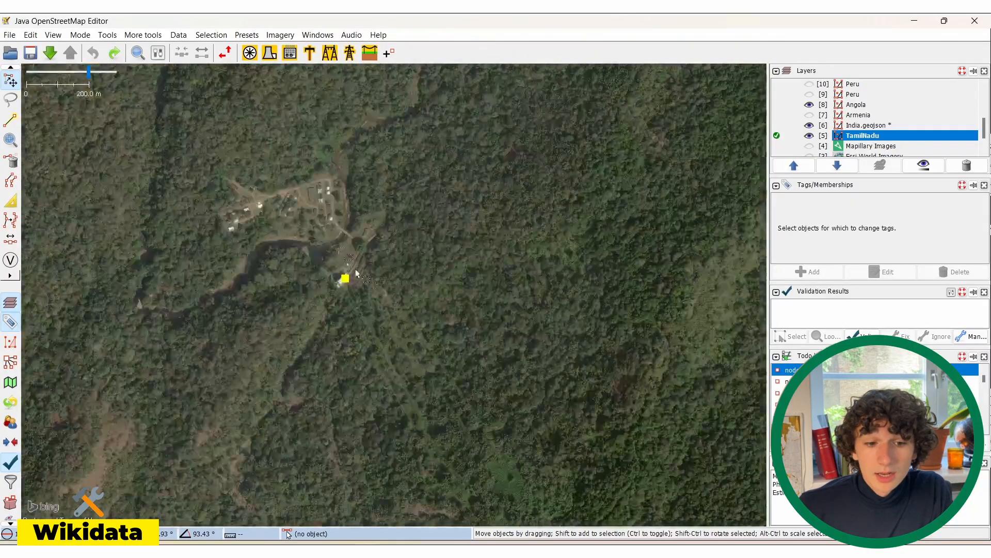
left_click_drag(356, 273, 418, 321)
scroll(416, 317, "down", 2)
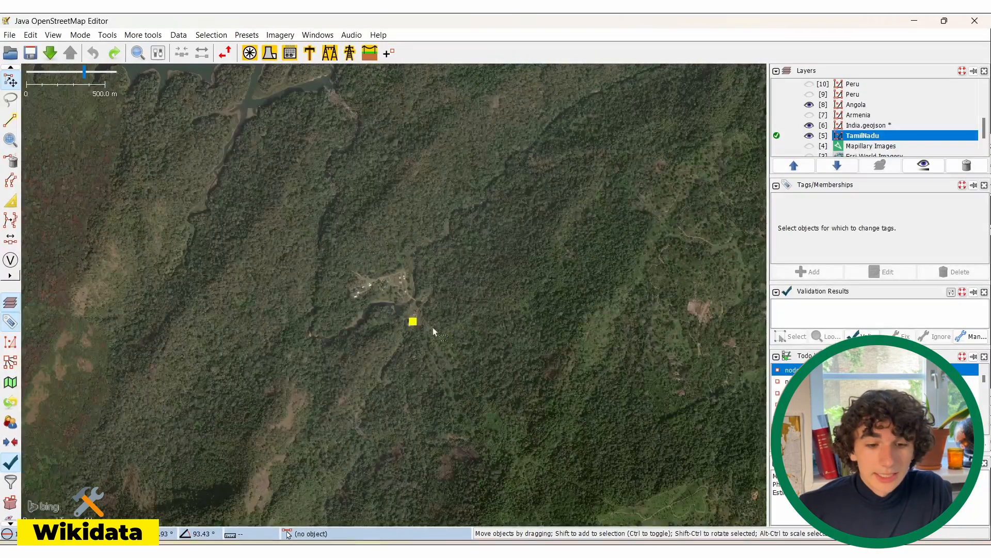
scroll(421, 319, "up", 3)
scroll(363, 284, "up", 1)
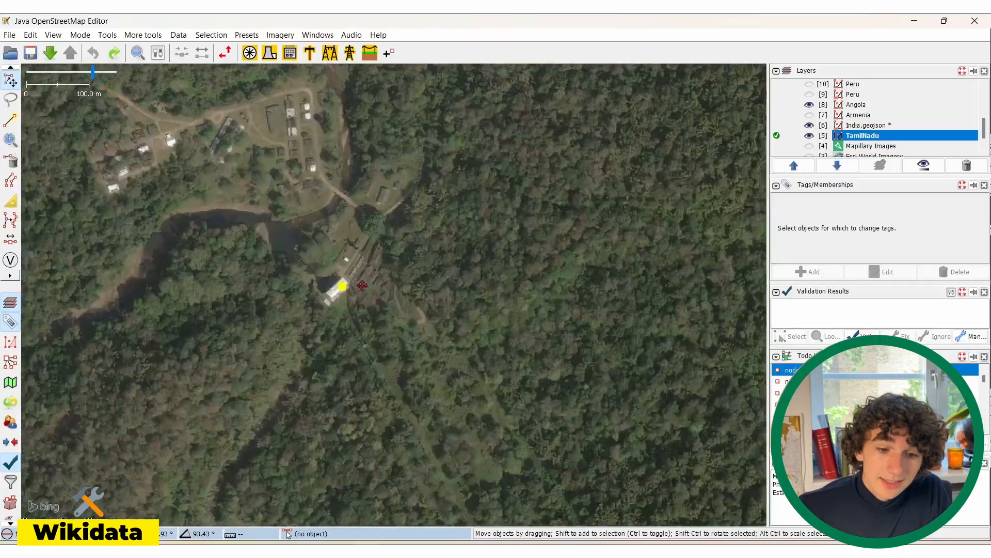
left_click_drag(363, 285, 353, 279)
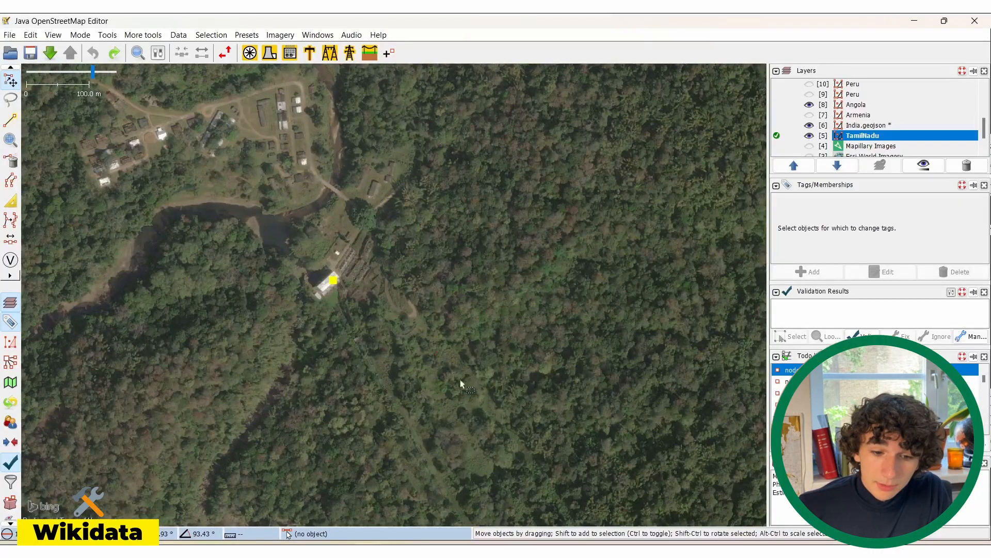
left_click_drag(461, 383, 320, 139)
left_click_drag(523, 384, 330, 212)
left_click_drag(247, 185, 396, 405)
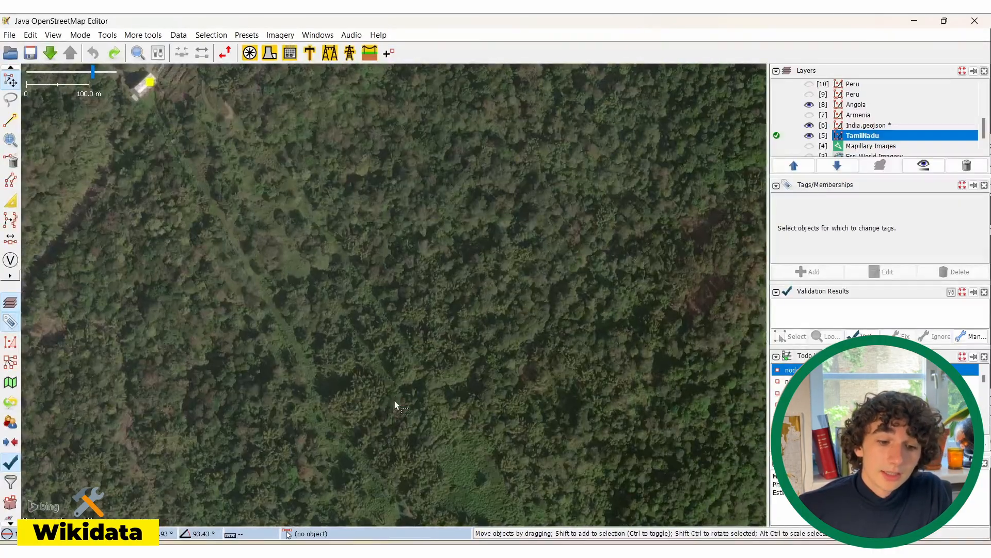
left_click_drag(337, 274, 343, 289)
left_click_drag(343, 289, 439, 439)
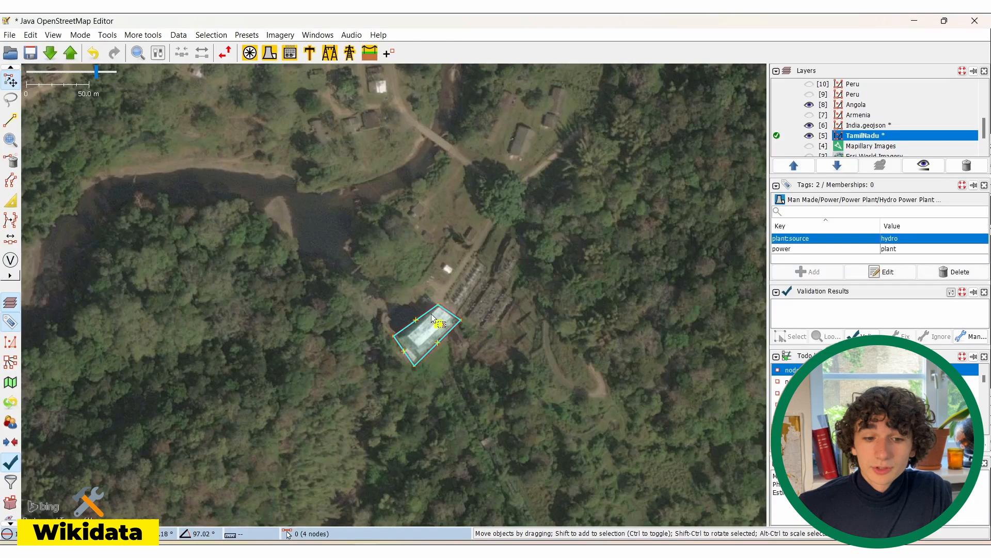
Select the hydro power plant outline drawn around the Sholayar I building.
left_click(434, 313)
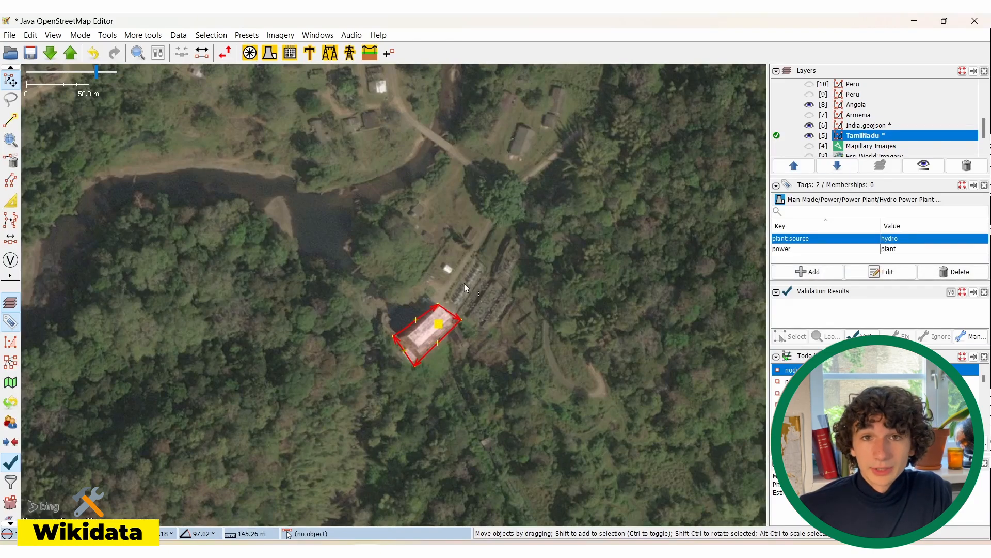
left_click(445, 296)
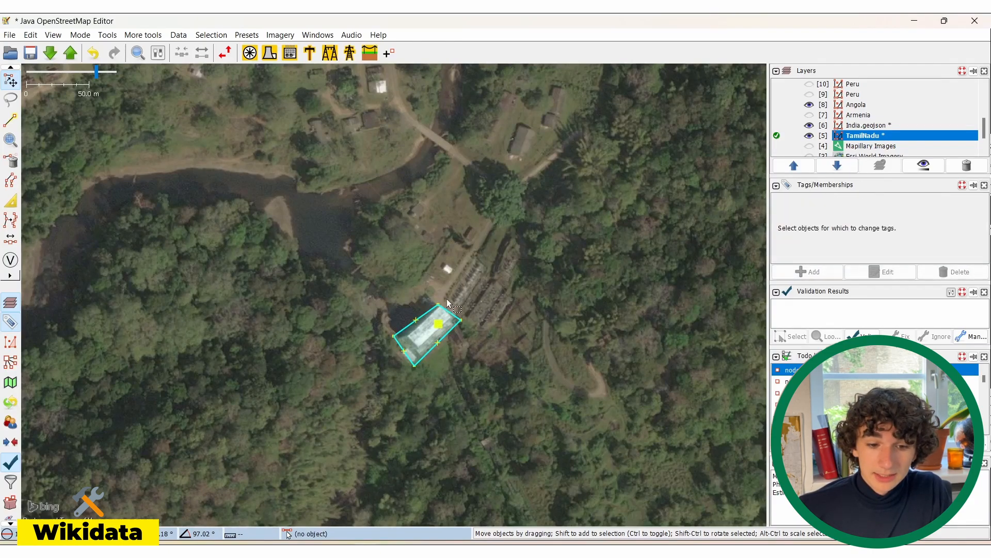
left_click(427, 317)
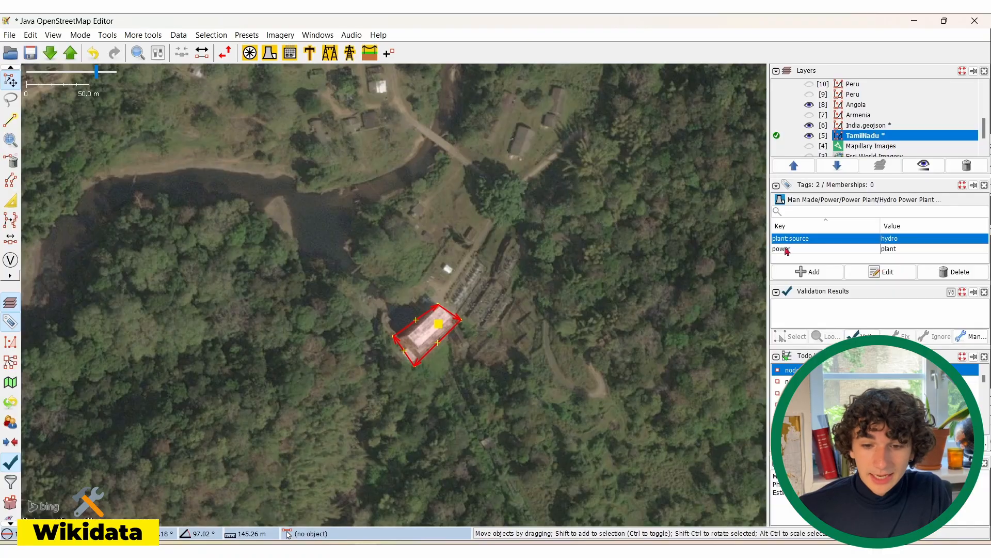
left_click(808, 272)
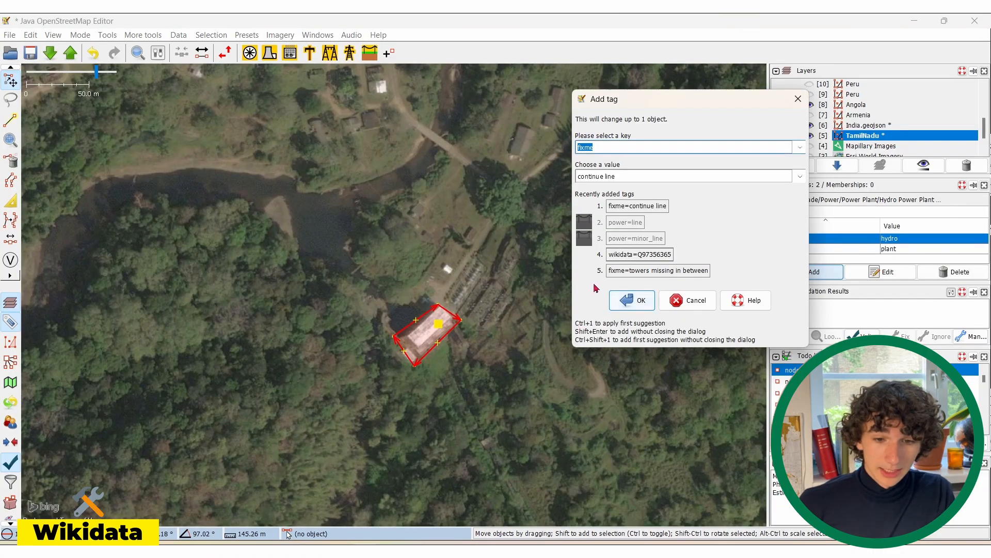
type("wikidata")
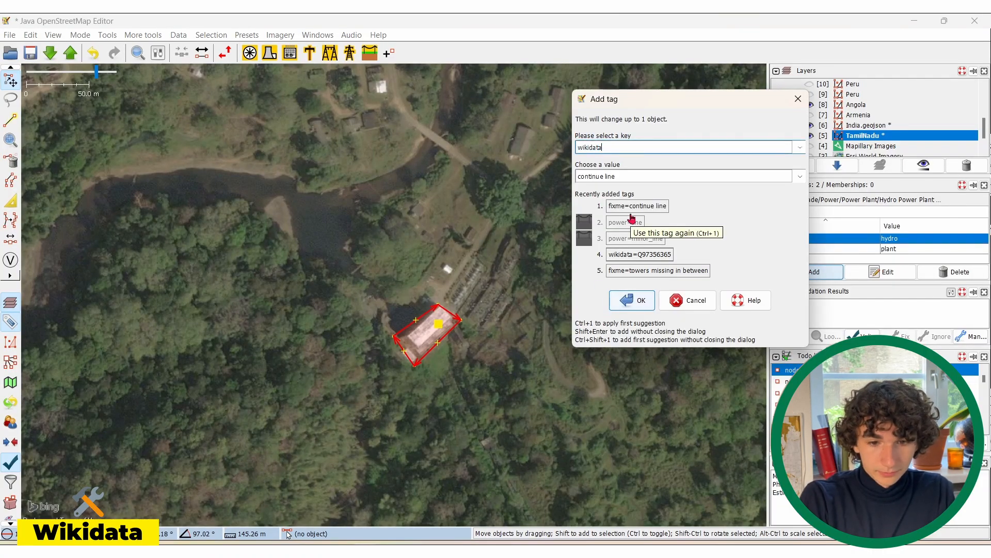
left_click(643, 175)
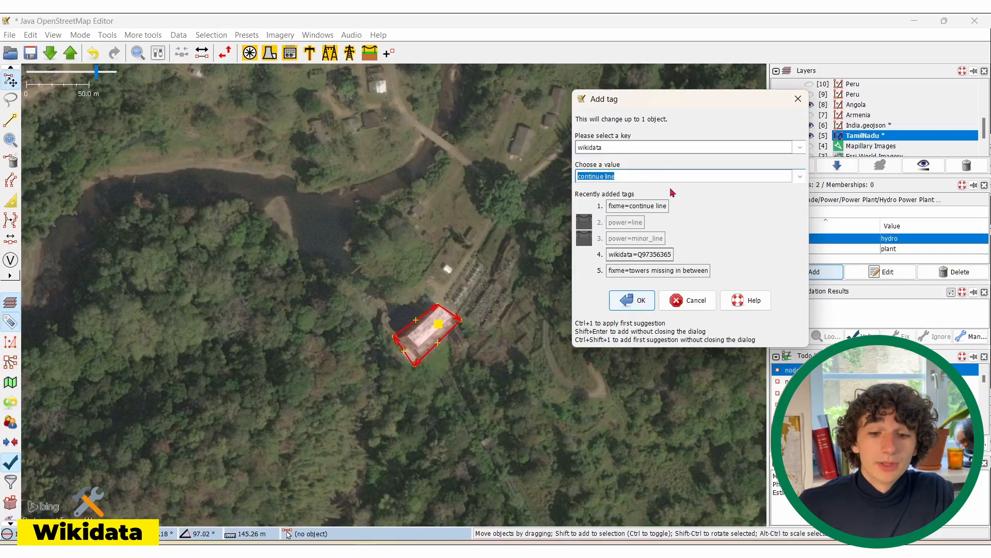
left_click(690, 300)
Activate the India.geojson layer and copy the Wikidata ID Q56366741 from the Sholayar I point's entity tag, leaving the tag unmodified.
right_click(849, 128)
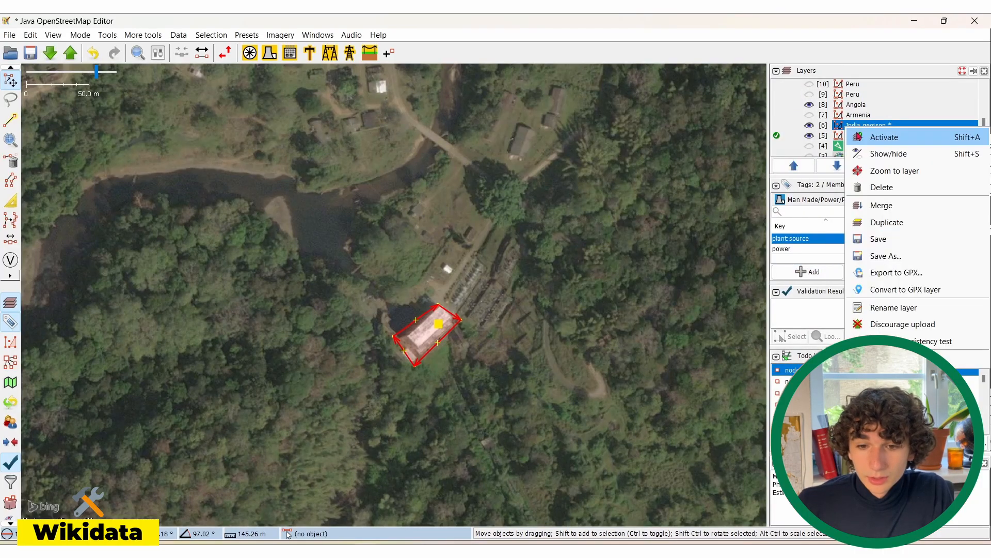
left_click(858, 137)
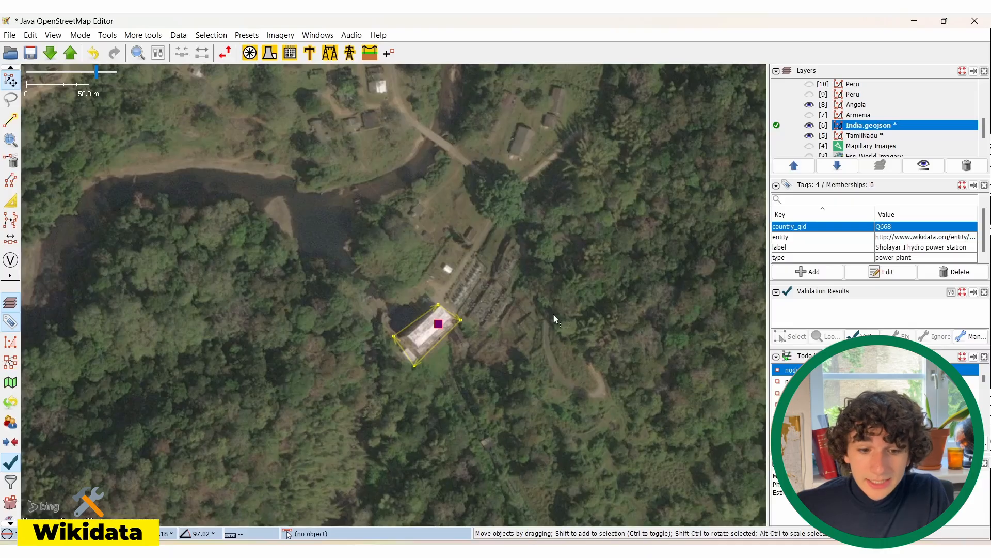
double_click(915, 240)
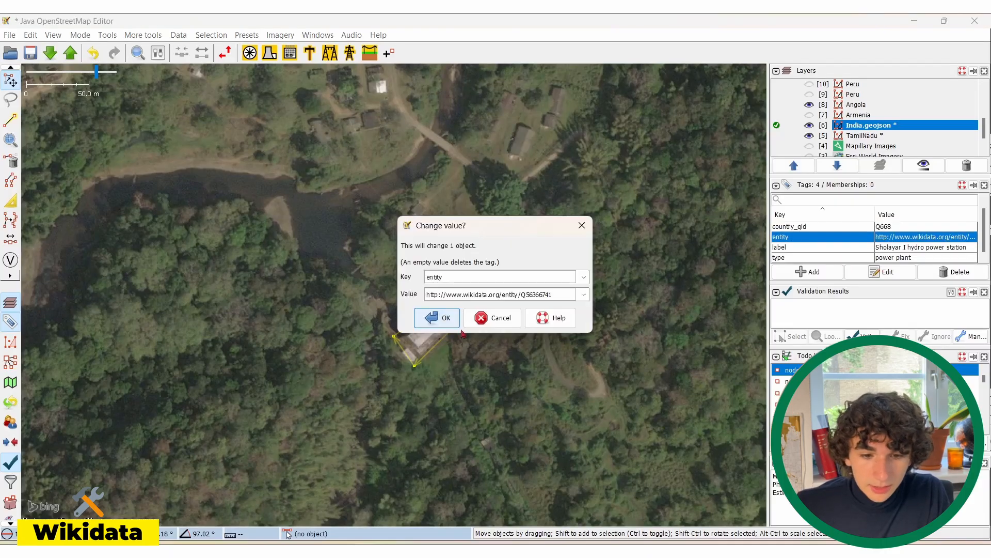
left_click(556, 294)
left_click_drag(557, 293, 521, 294)
key("ctrl+c")
left_click(582, 225)
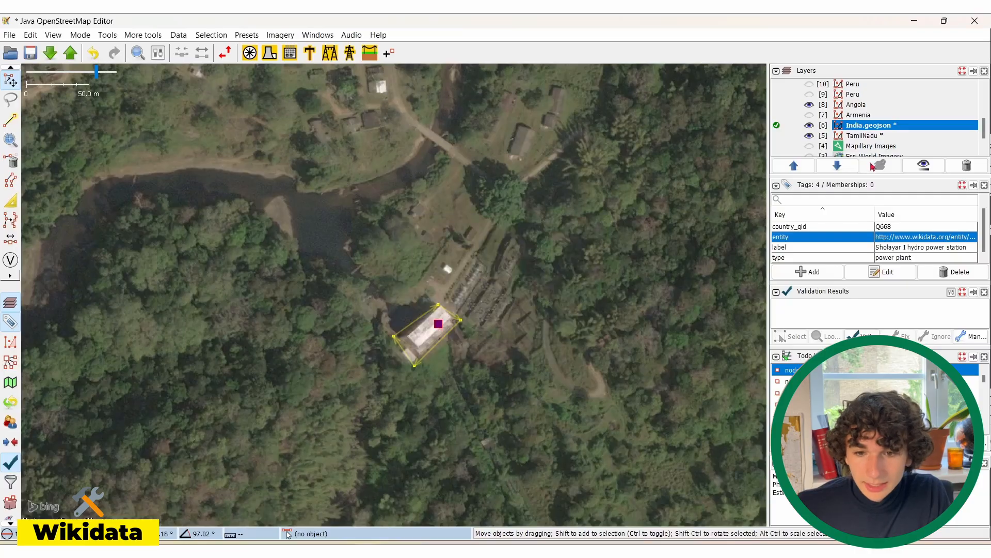
Reactivate the TamilNadu layer and add the tag wikidata=Q56366741 to the hydro power plant outline.
right_click(867, 136)
key("shift+a")
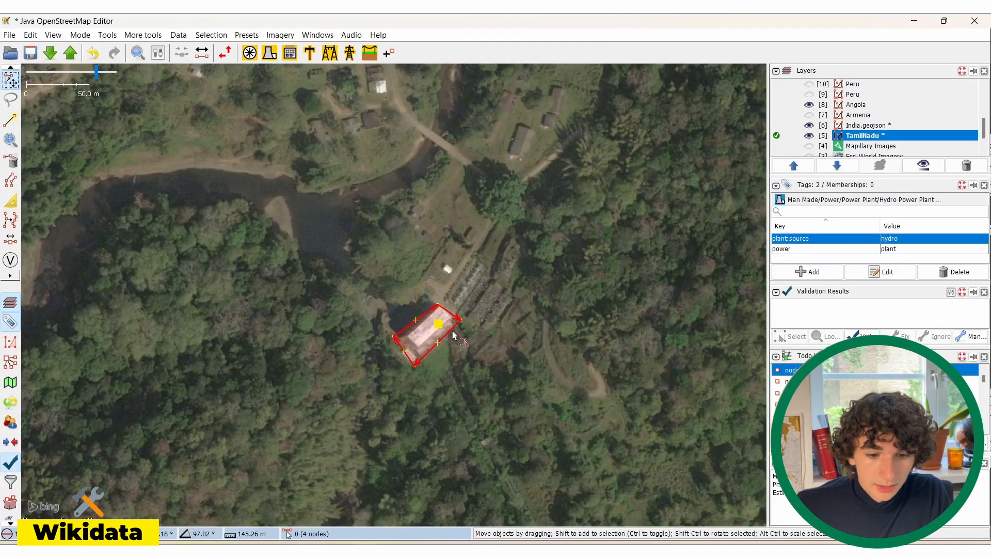
left_click(808, 272)
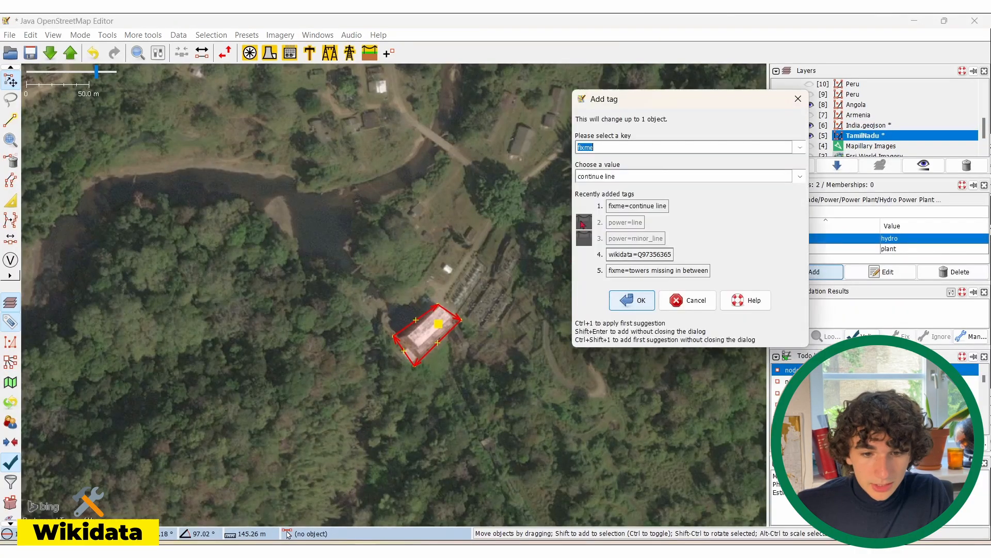
type("wikidata")
left_click(661, 145)
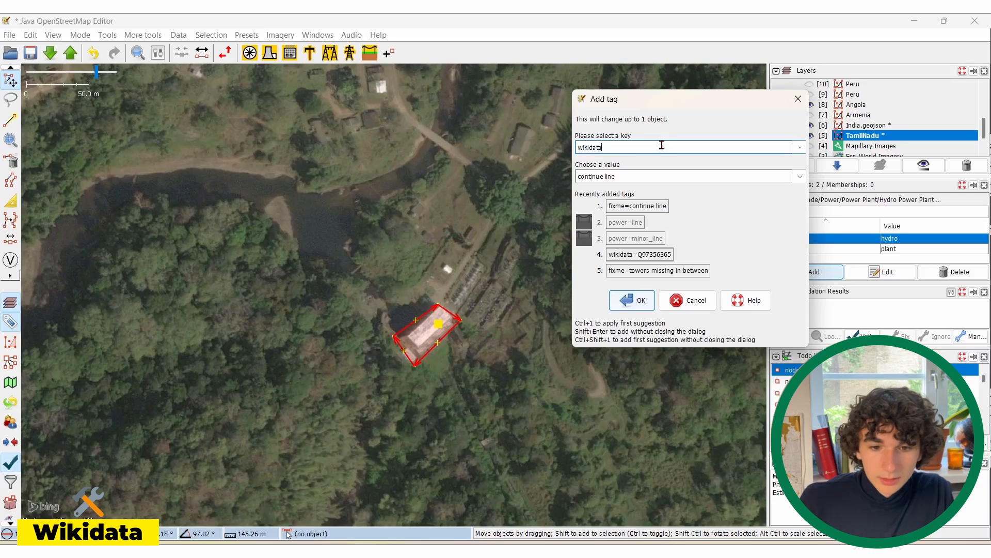
left_click(635, 176)
key("ctrl+v")
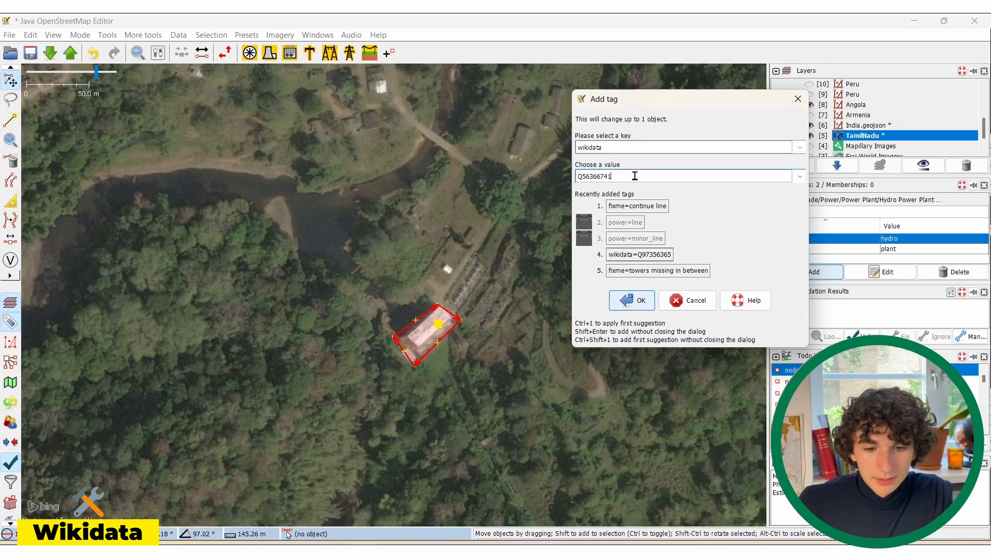
left_click(631, 297)
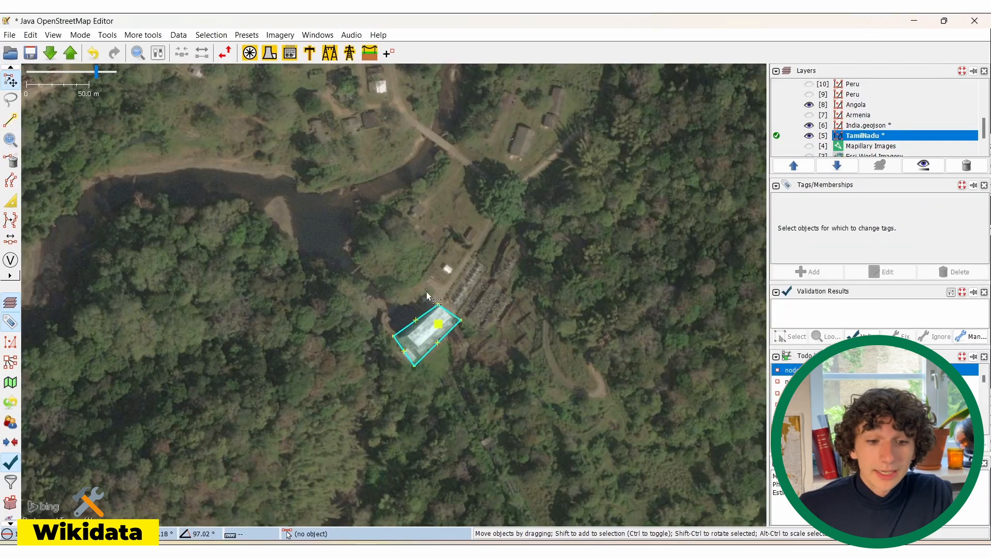
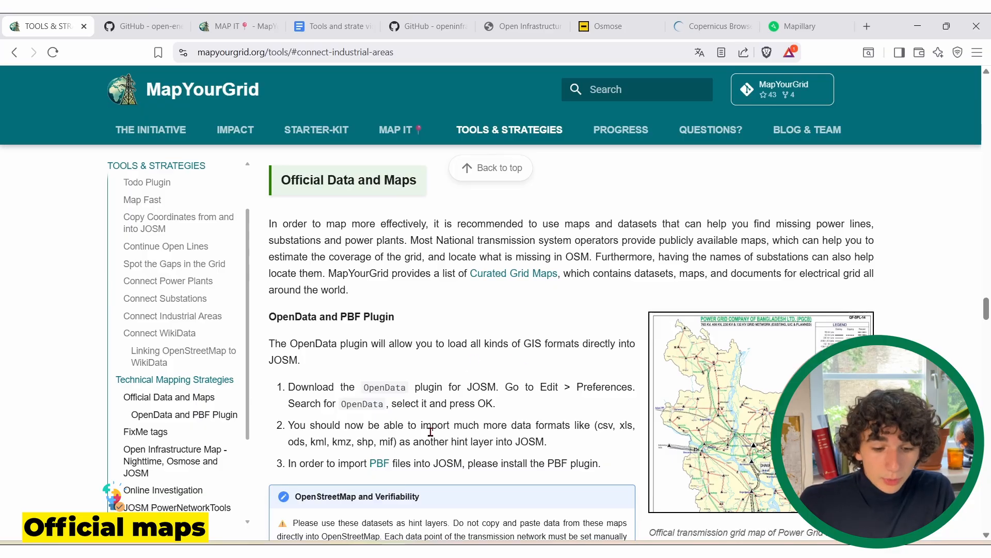
Switch to JOSM and search the plugin list in the preferences for opendata.
left_click(376, 550)
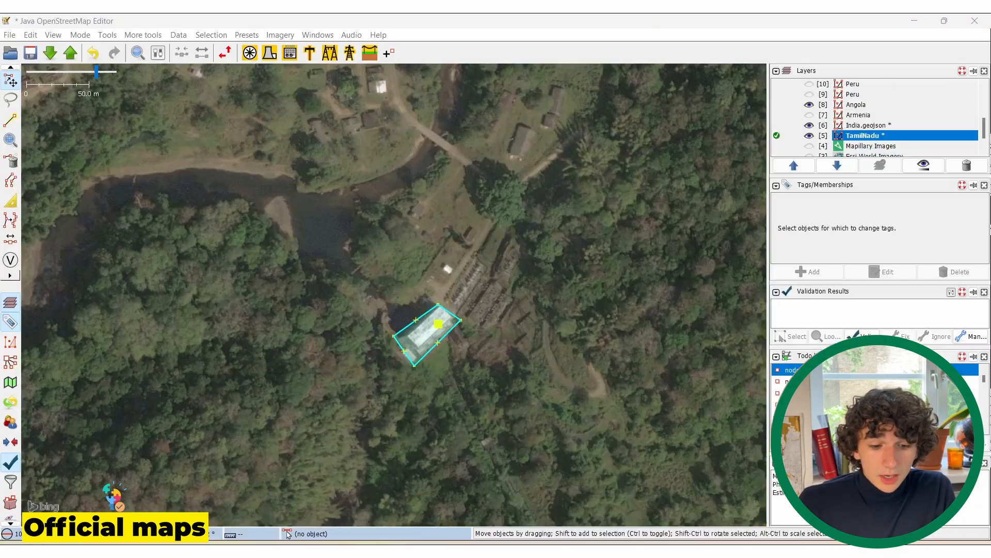
left_click(31, 35)
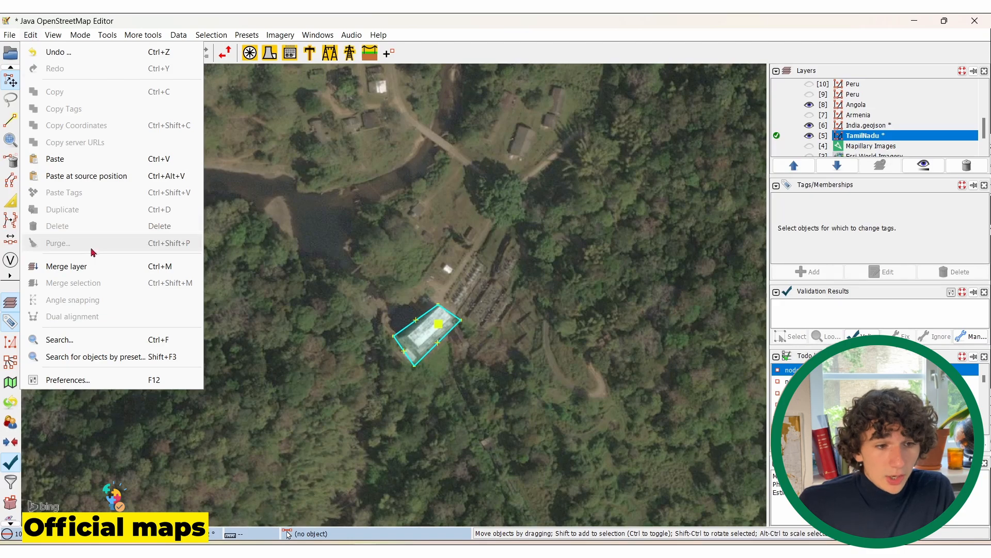
left_click(30, 38)
left_click(28, 36)
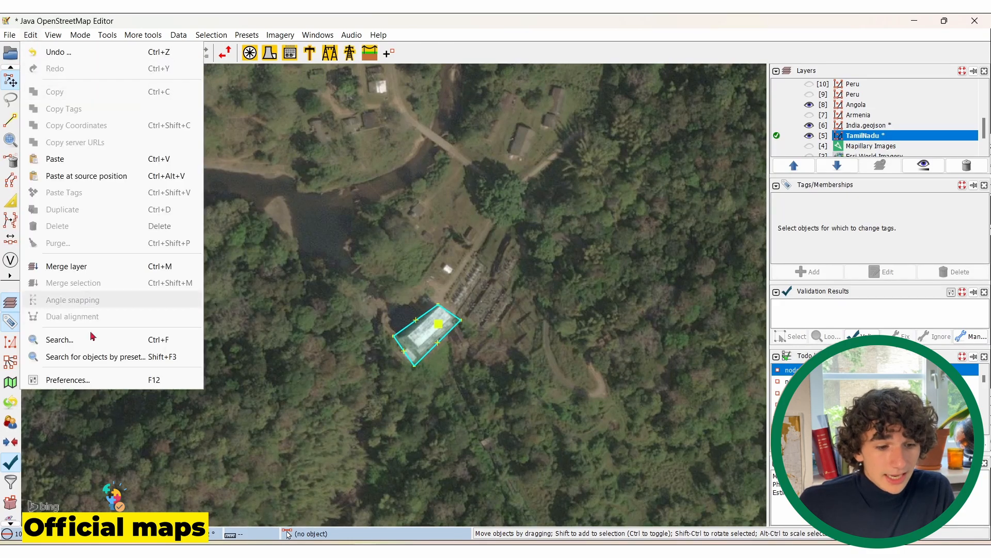
left_click(65, 380)
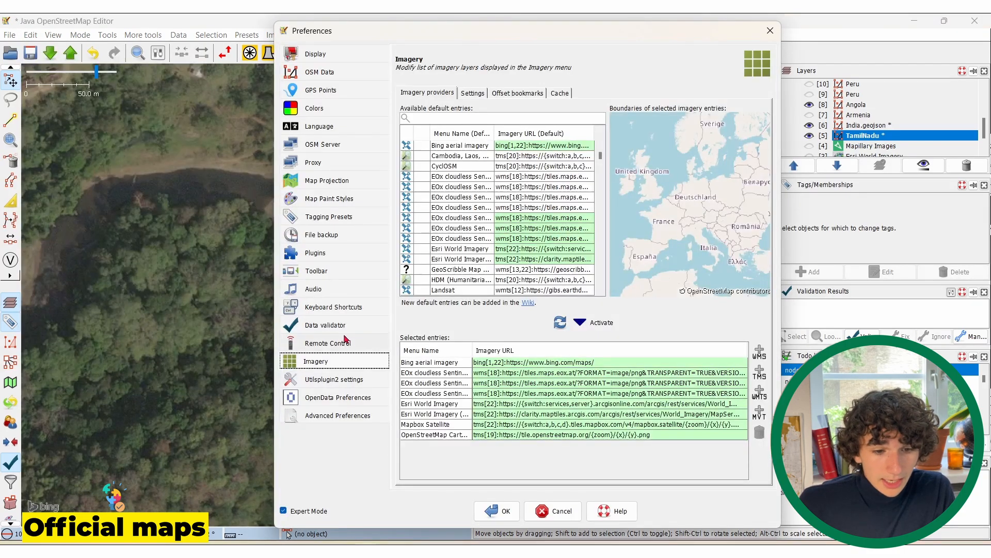
left_click(327, 257)
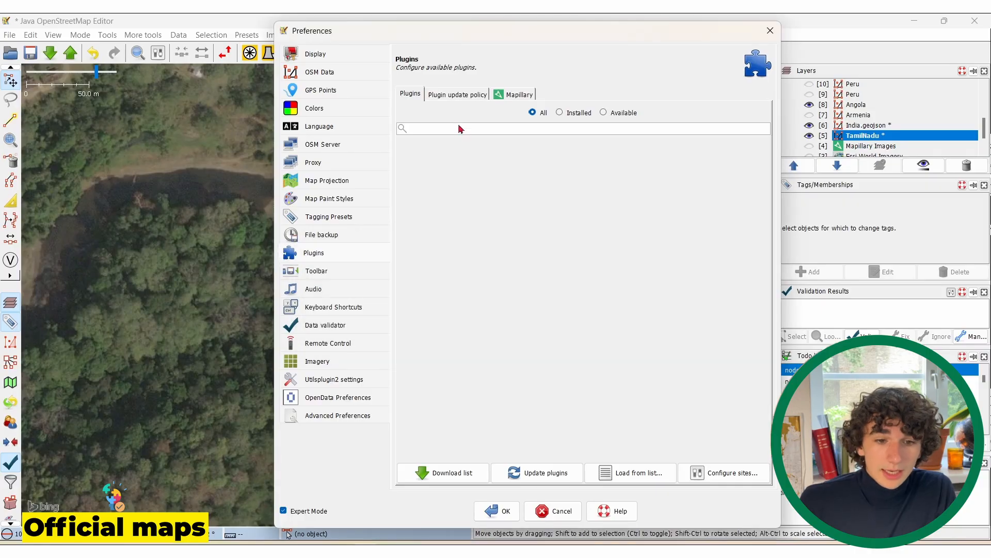
left_click(457, 129)
type("d")
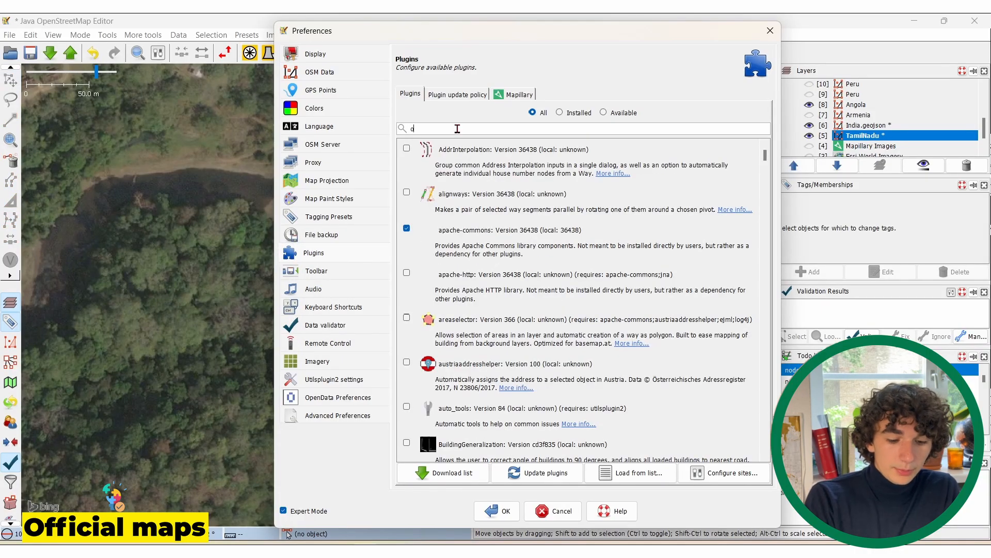
type("pendat")
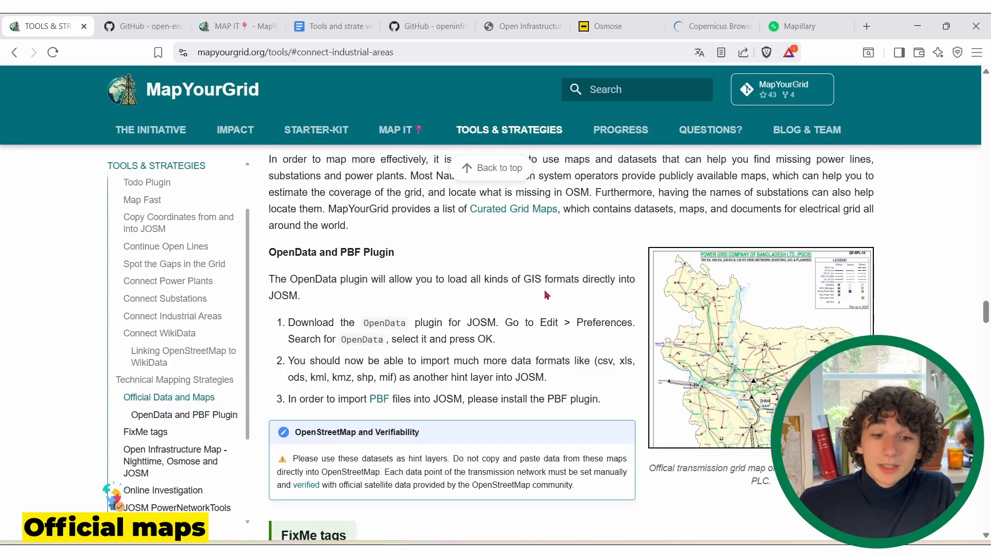
Locate Venezuela on the MapYourGrid Map It page and bring up its grid as the active layer in JOSM.
scroll(545, 261, "up", 1)
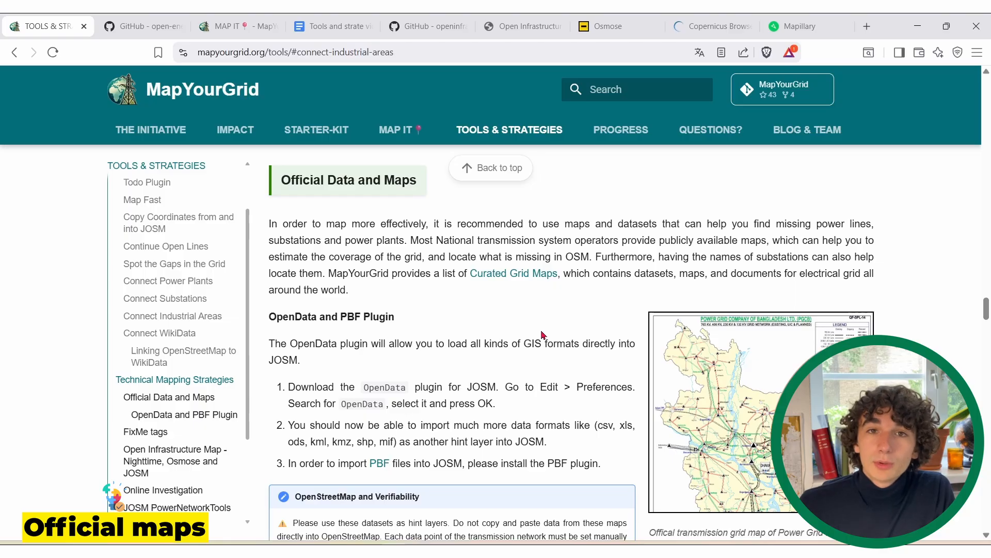
scroll(541, 306, "down", 5)
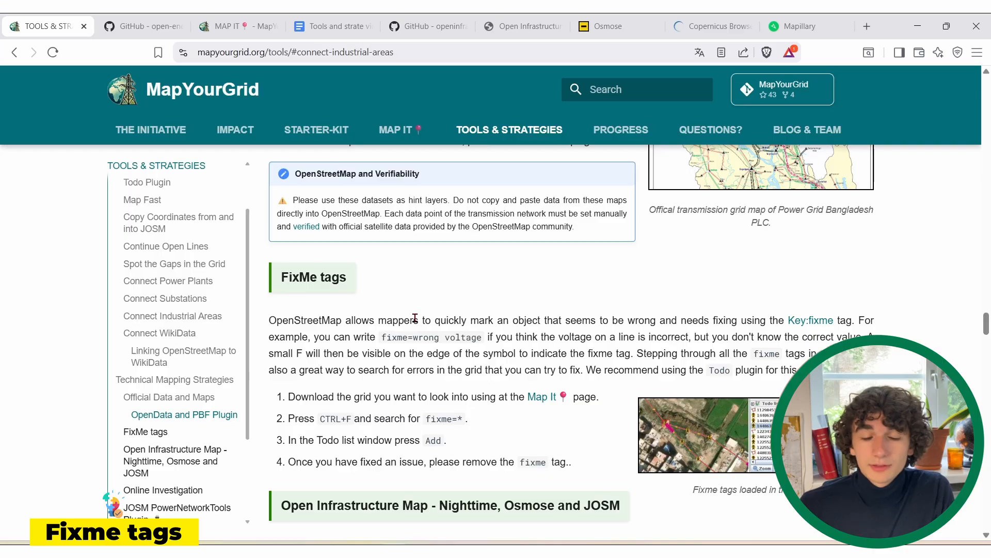
left_click(397, 130)
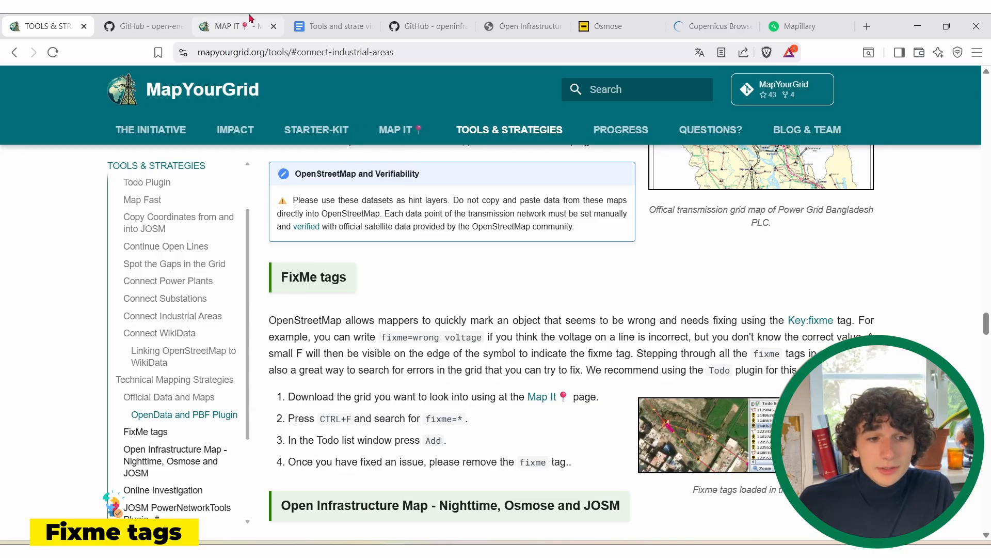
scroll(15, 209, "up", 2)
scroll(14, 407, "down", 2)
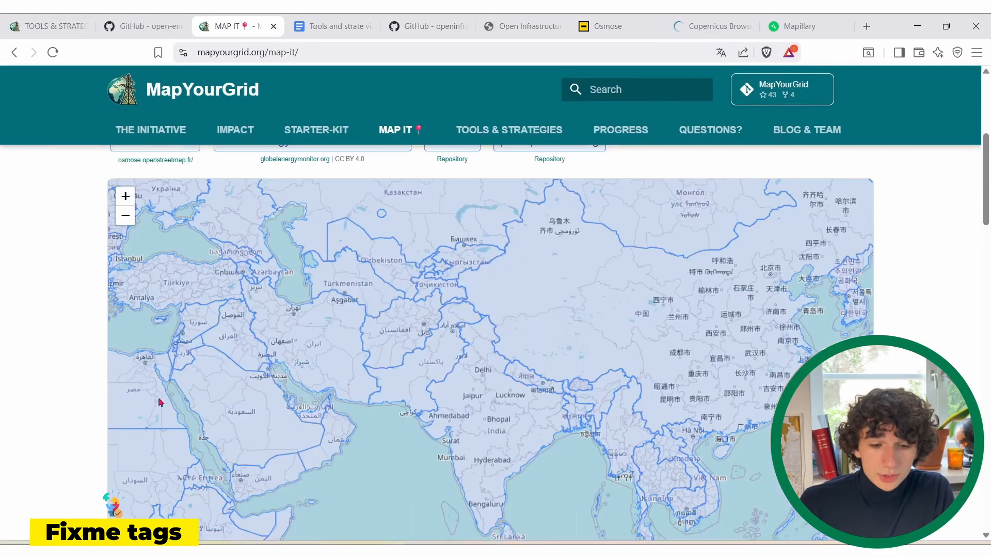
left_click_drag(310, 393, 511, 362)
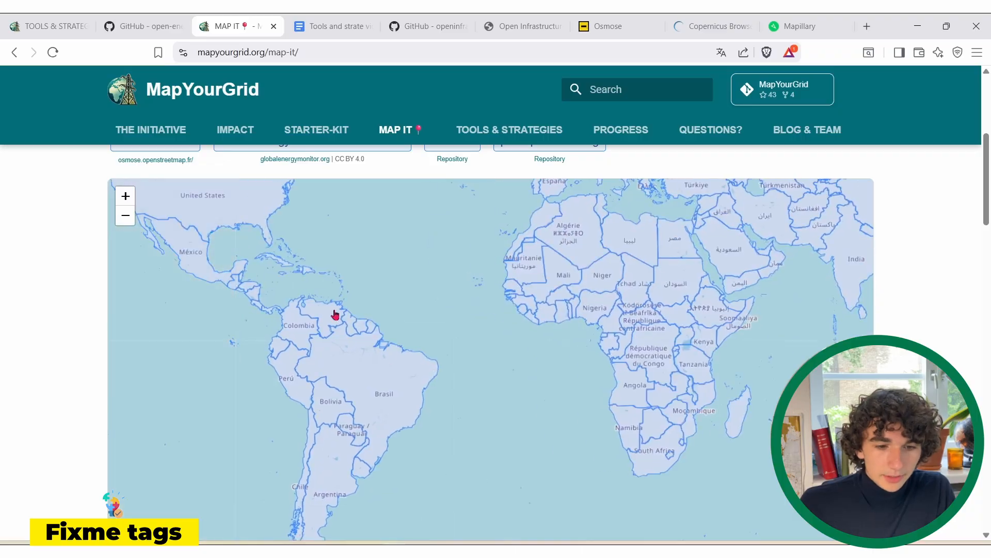
scroll(335, 316, "up", 1)
key("alt+Tab")
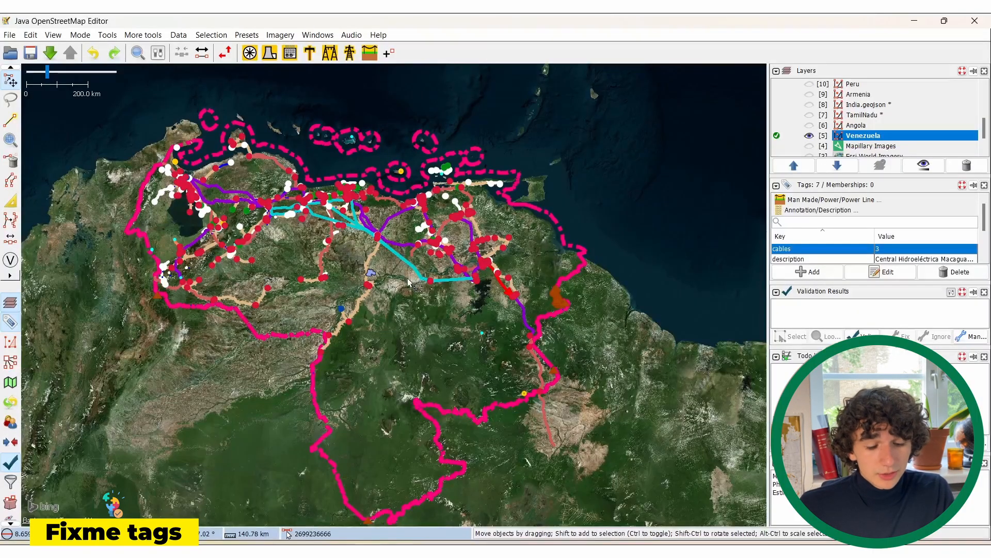
Select all objects in the Venezuela layer that match the search fixme=*.
key("ctrl+f")
key("BackSpace")
type("fixme=*")
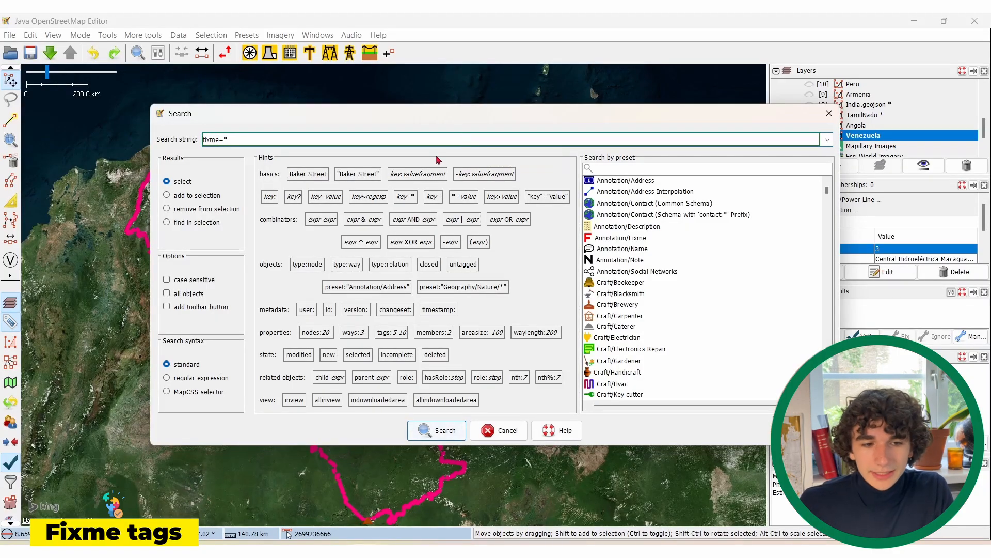
left_click(436, 430)
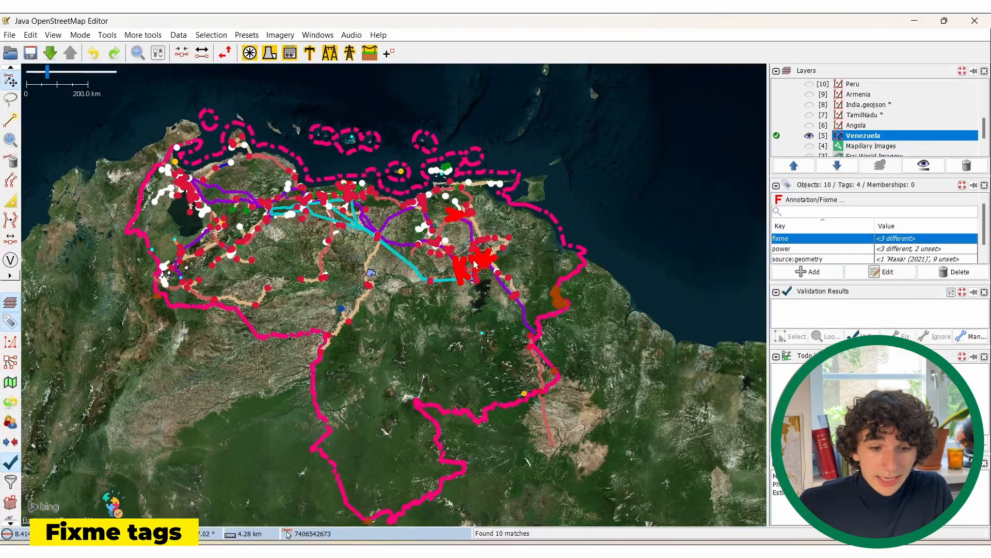
Add the selected fixme objects in eastern Venezuela to the Todo list.
scroll(456, 263, "up", 2)
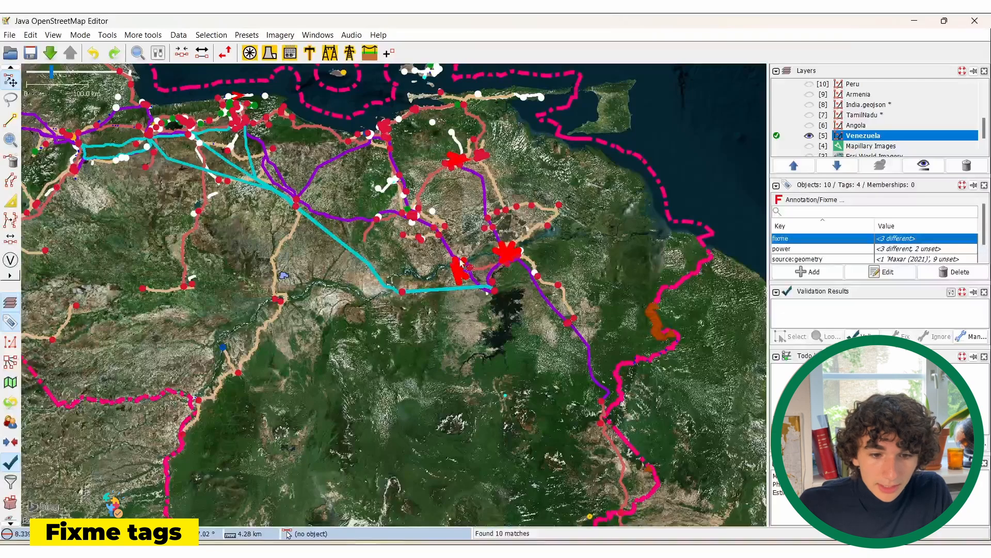
scroll(462, 271, "up", 2)
scroll(553, 254, "up", 4)
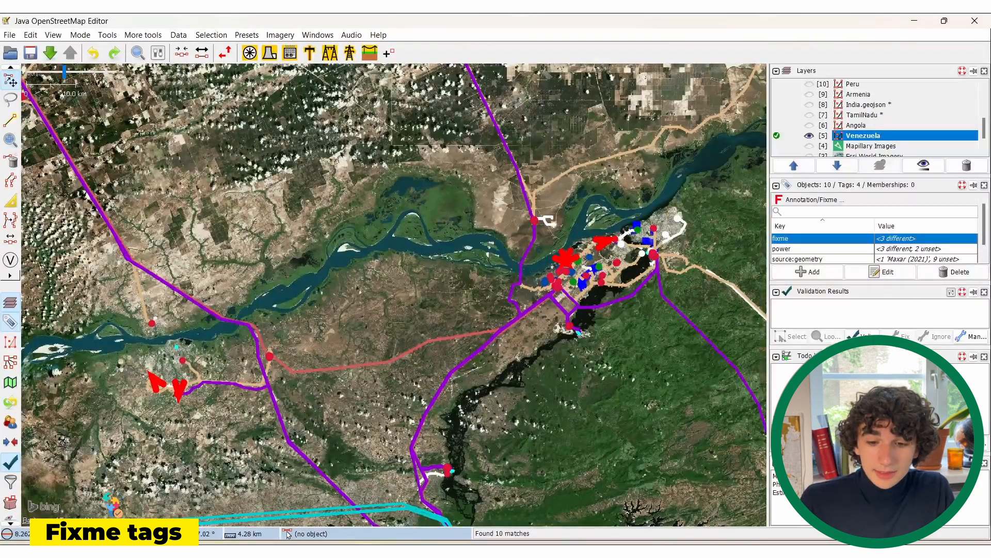
left_click(853, 444)
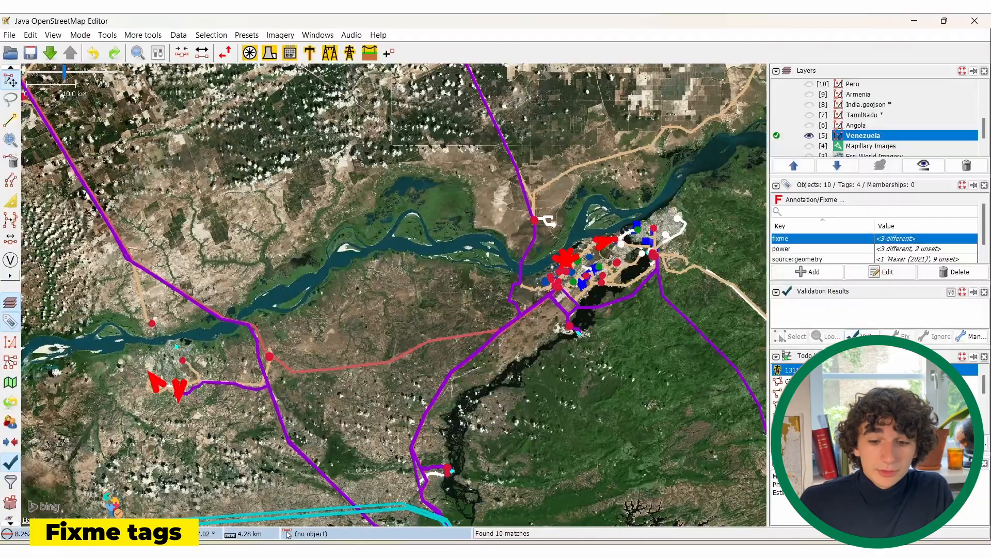
Go to the first Todo item, the power tower at the line's end, and examine the surrounding imagery for a continuation.
double_click(846, 369)
scroll(432, 298, "down", 4)
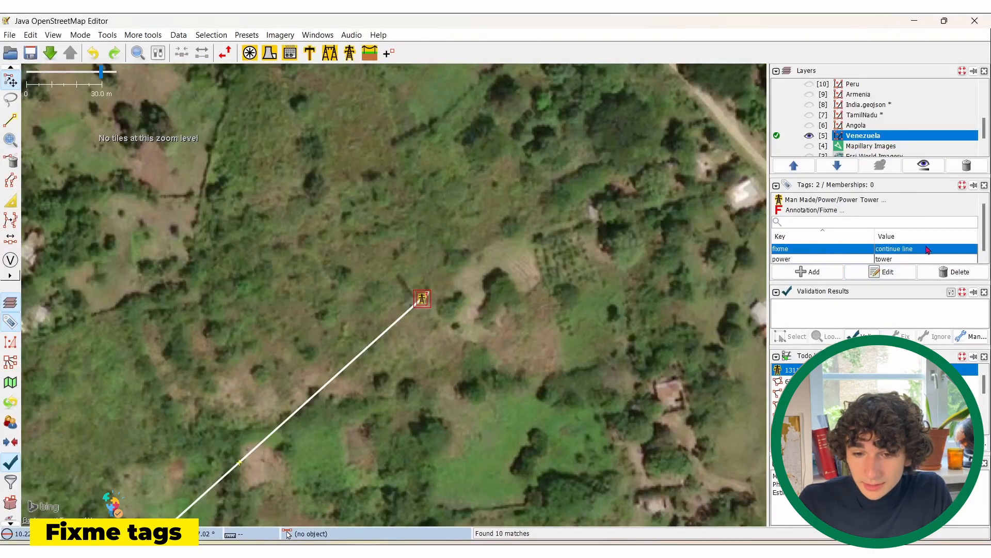
left_click_drag(434, 253, 425, 263)
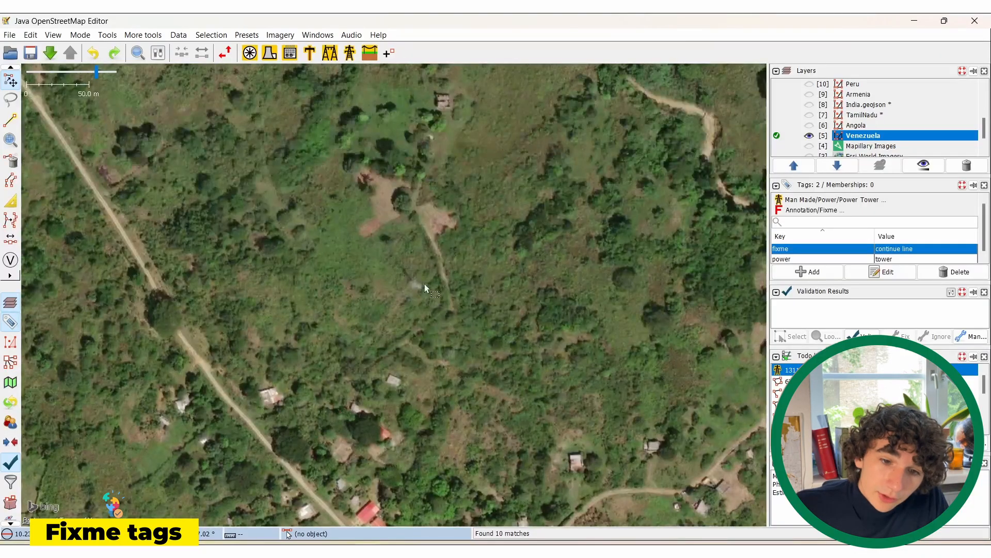
left_click_drag(385, 389, 467, 271)
left_click(496, 157)
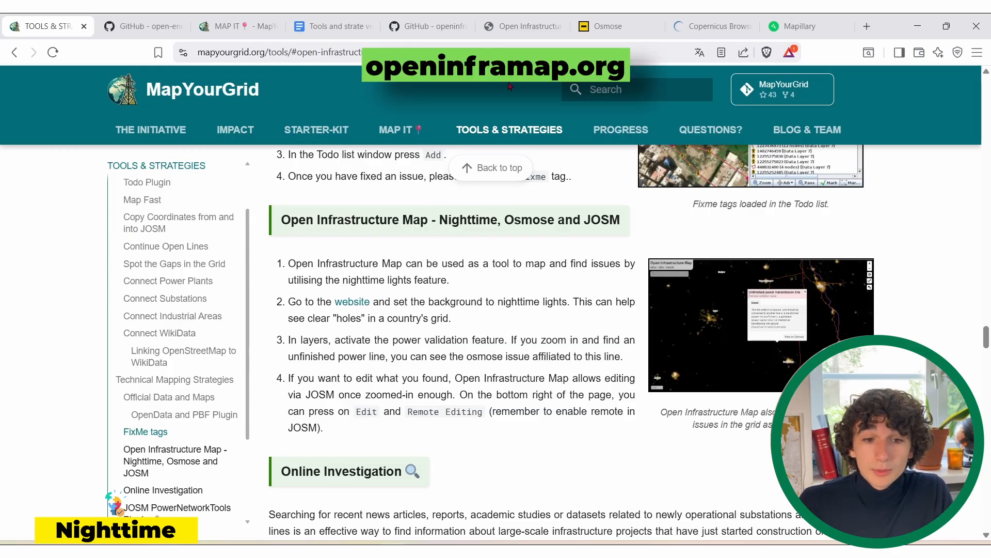
Switch to Open Infrastructure Map in the browser and set its background to Nighttime Lights.
left_click(516, 24)
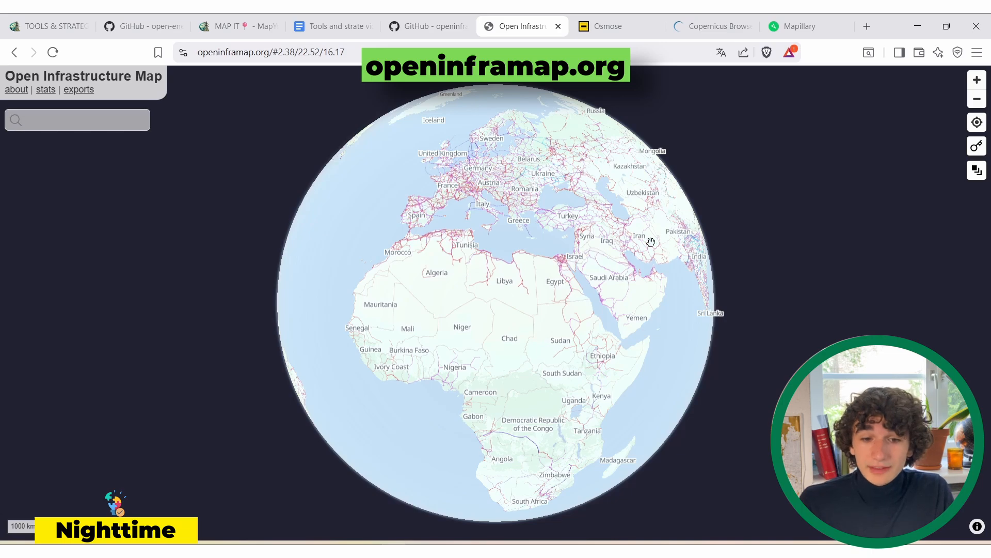
mouse_move(979, 173)
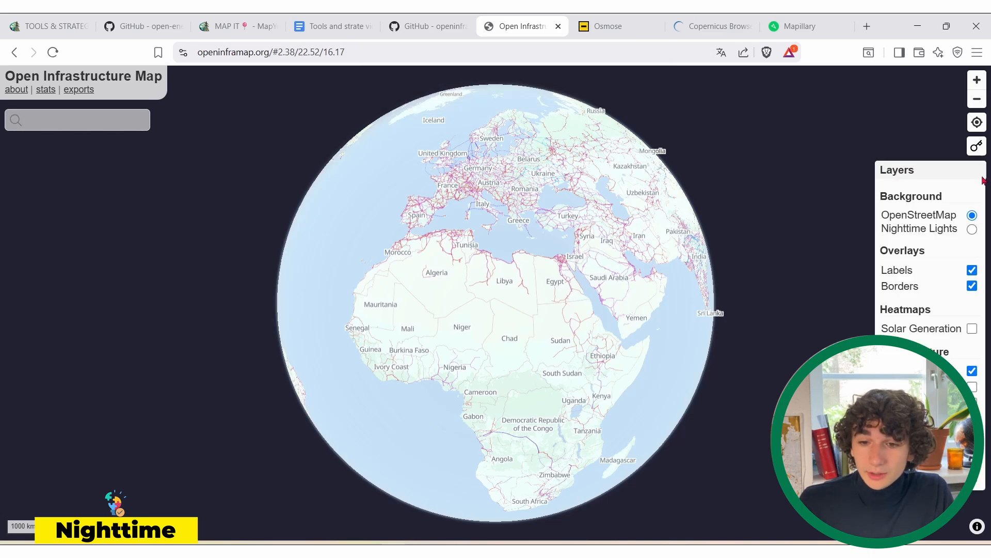
left_click(972, 229)
Examine the nighttime lights and power lines across Central America, closing in on the grid around Matagalpa in Nicaragua.
scroll(534, 296, "up", 2)
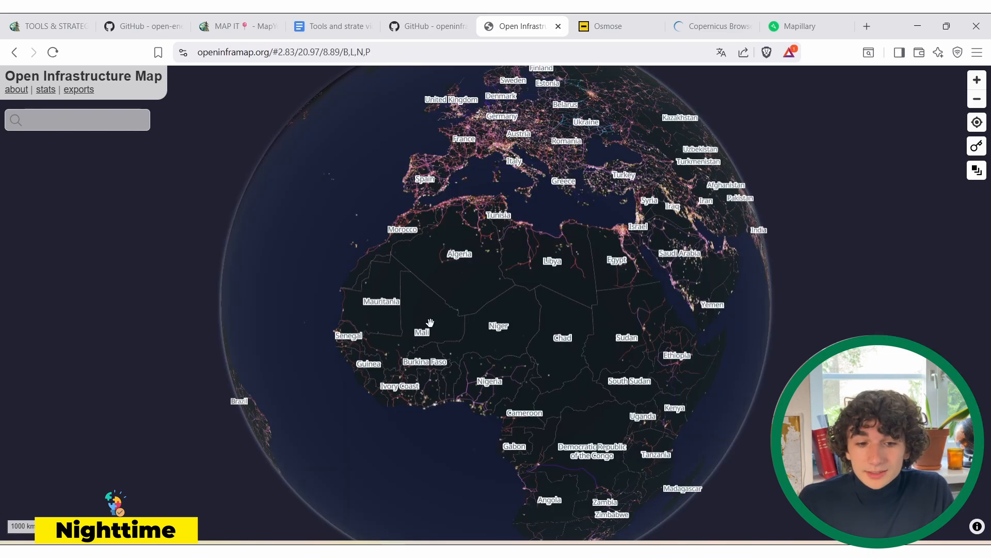
left_click_drag(417, 324, 624, 228)
left_click_drag(468, 333, 675, 352)
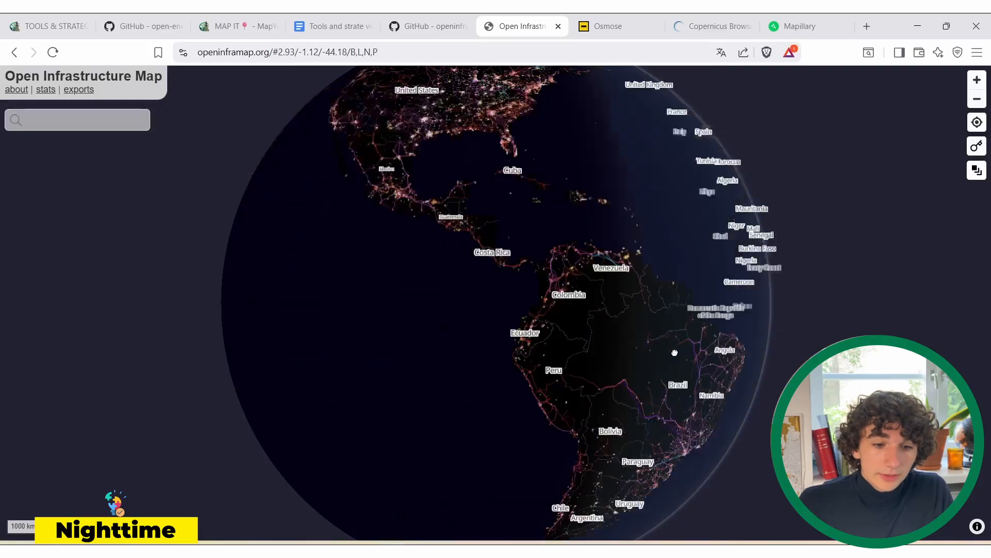
scroll(675, 352, "up", 1)
left_click_drag(723, 240, 660, 301)
left_click_drag(408, 314, 503, 309)
scroll(503, 309, "up", 10)
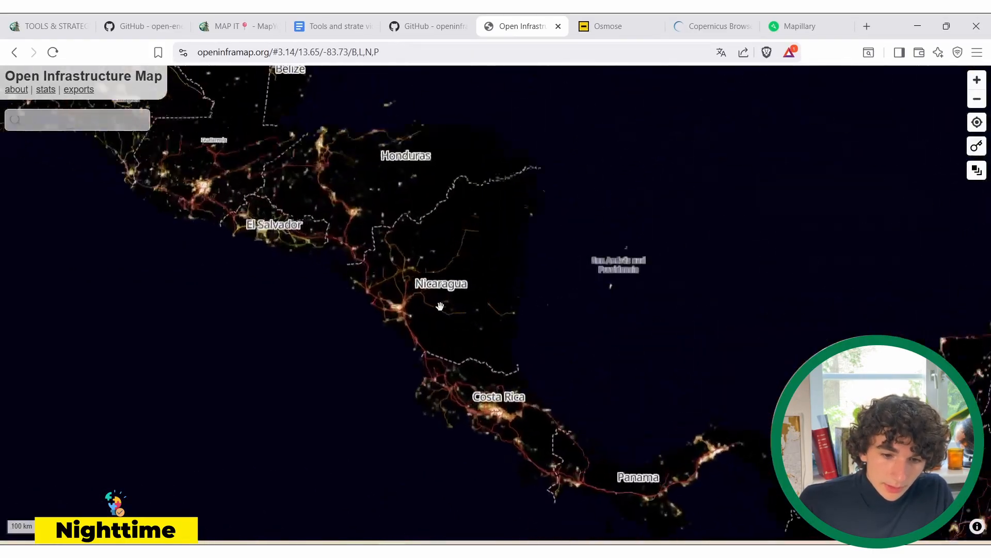
scroll(388, 170, "up", 8)
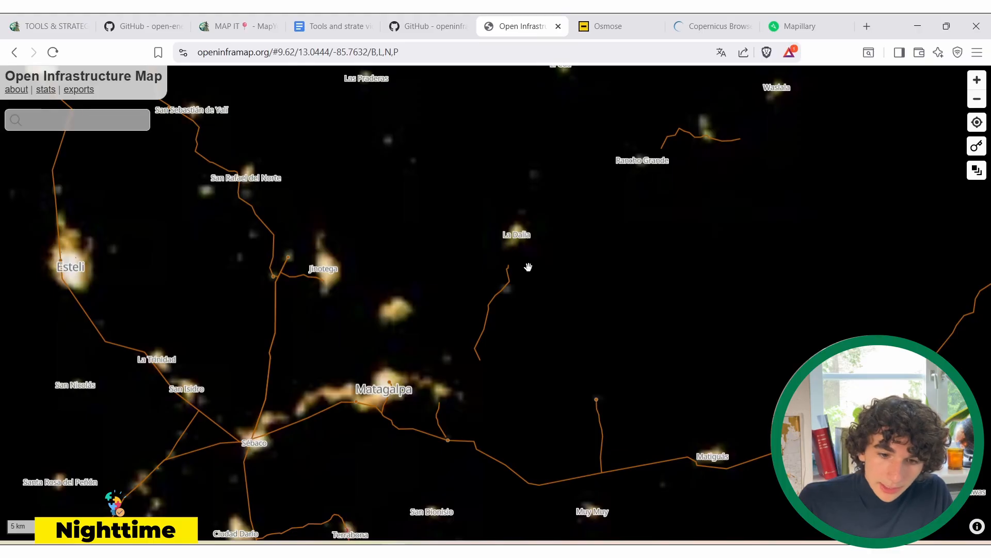
Load the area around the unfinished power line's end near San Ramón into JOSM through remote editing.
scroll(432, 382, "up", 5)
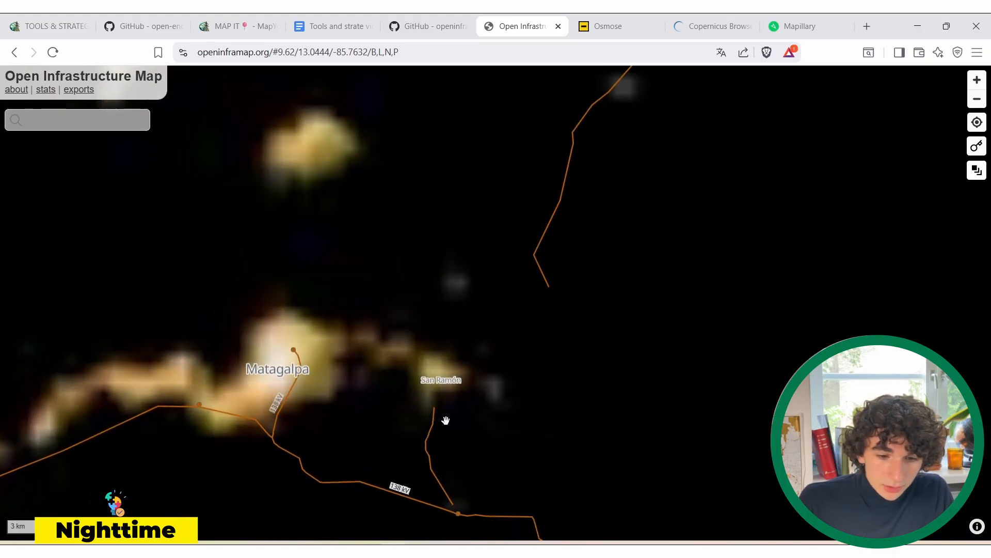
left_click_drag(443, 419, 631, 305)
scroll(623, 325, "up", 10)
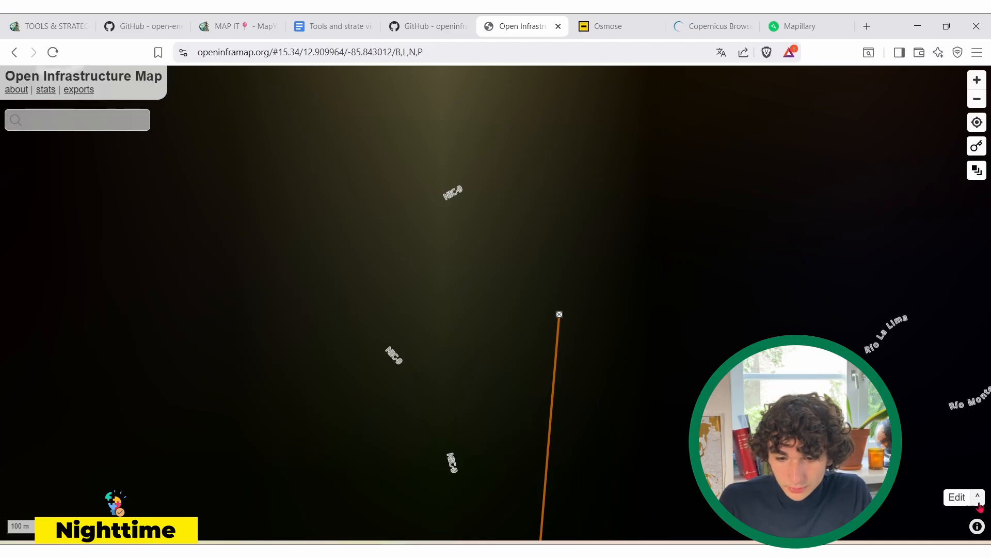
left_click(977, 497)
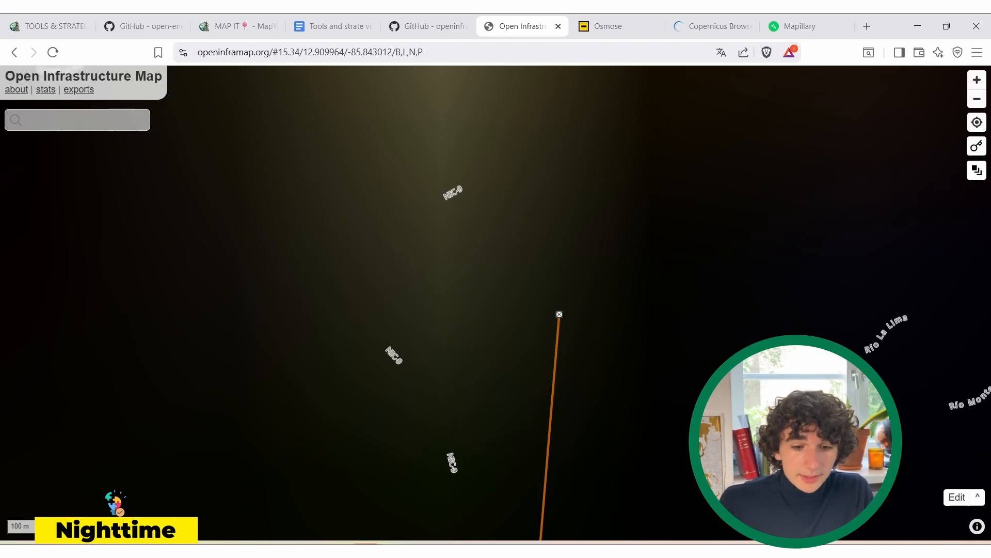
key("alt+Tab")
Examine the satellite imagery north and east of the unfinished line's last tower for further towers or a line corridor.
scroll(494, 344, "up", 4)
scroll(534, 331, "up", 2)
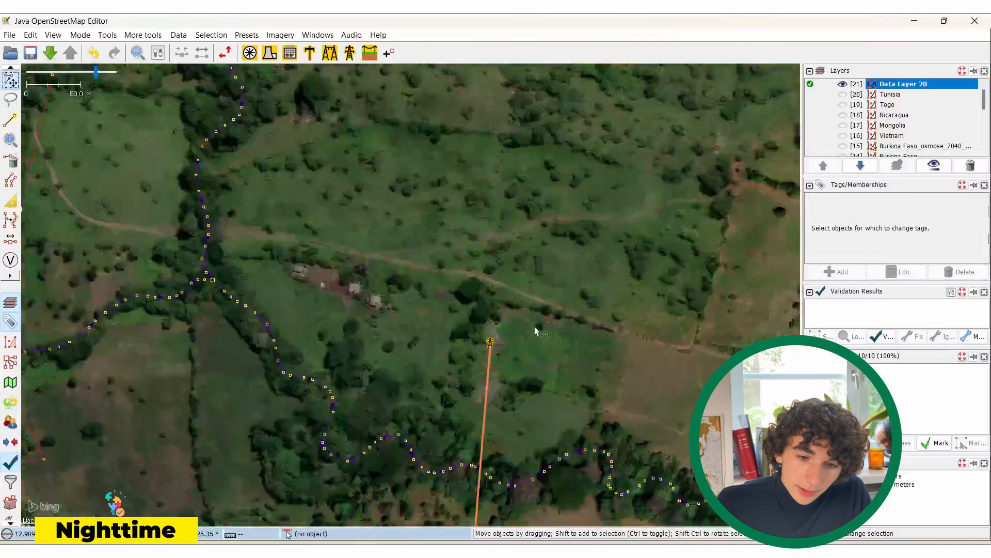
left_click_drag(536, 330, 351, 359)
scroll(305, 360, "up", 3)
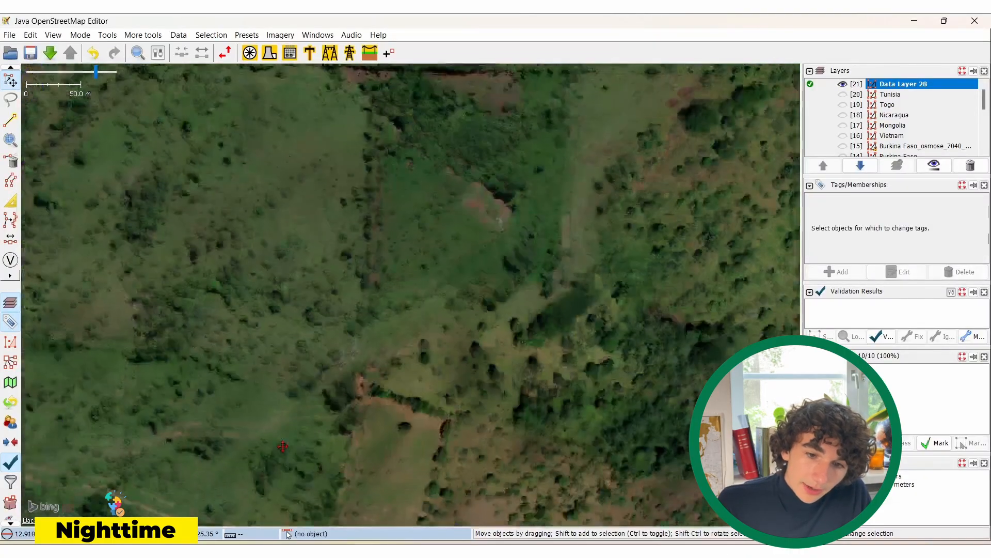
scroll(364, 341, "down", 5)
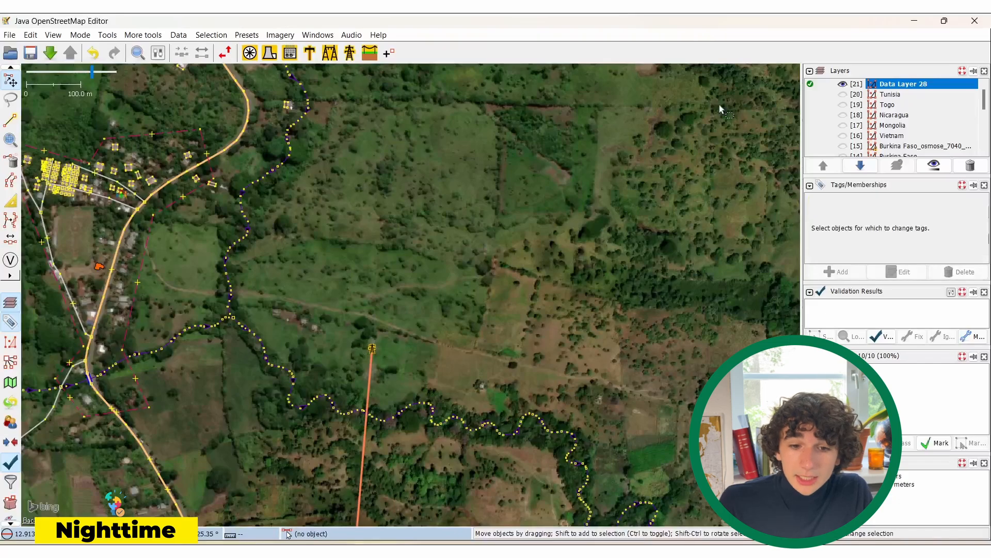
left_click_drag(719, 104, 380, 312)
left_click_drag(727, 85, 516, 297)
left_click_drag(289, 463, 558, 239)
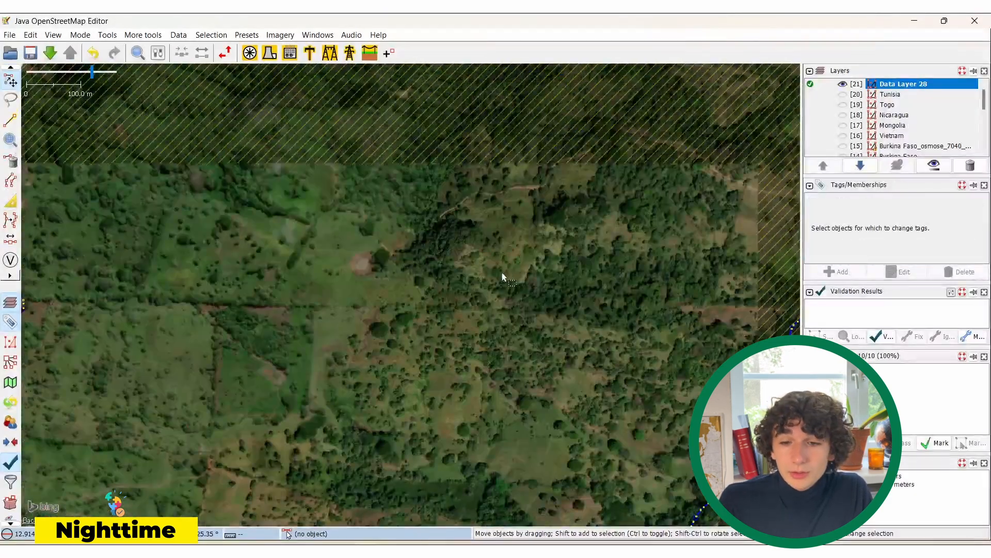
Activate the Nicaragua layer, select the unfinished power line's last tower, and start drawing the line's continuation from it.
left_click(890, 115)
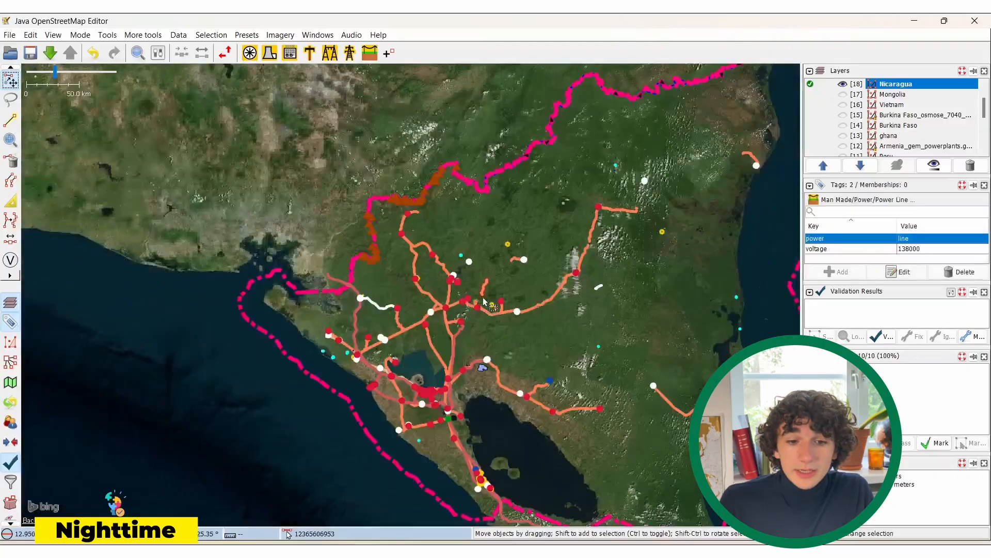
scroll(430, 328, "up", 5)
scroll(366, 373, "up", 6)
scroll(455, 300, "up", 4)
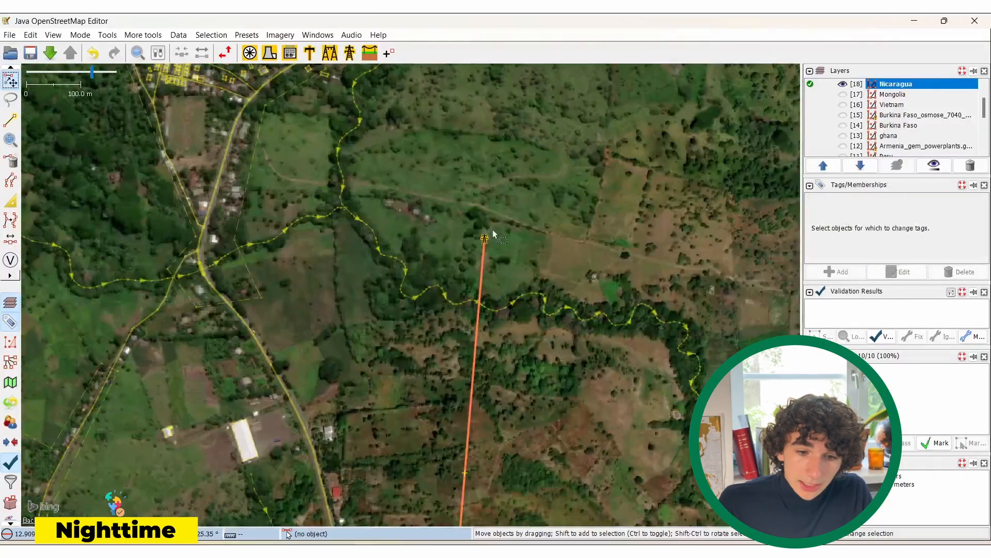
left_click(484, 239)
left_click(12, 121)
scroll(516, 214, "up", 8)
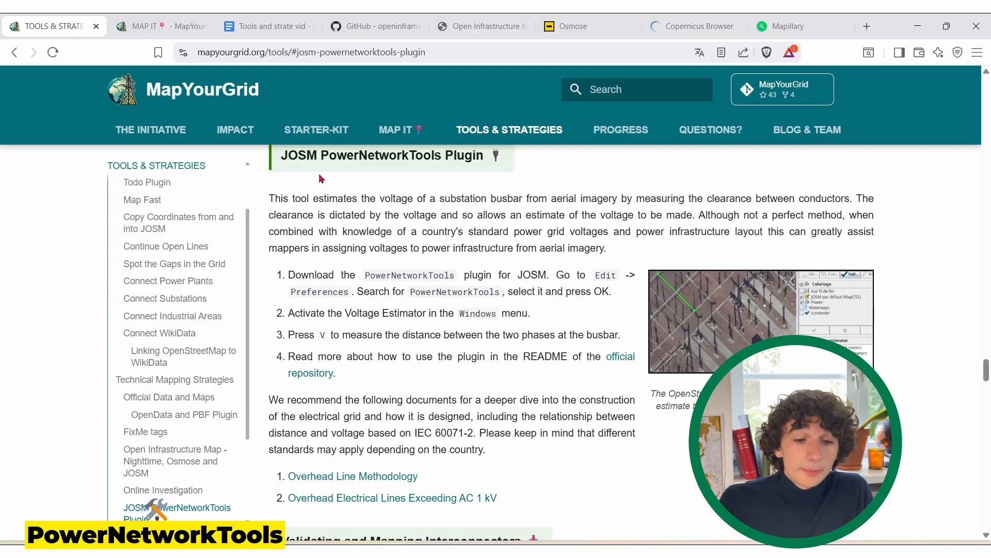
Open the official PowerNetworkTools repository in a new browser tab, read its voltage measurement instructions, and return to the MapYourGrid page.
right_click(326, 374)
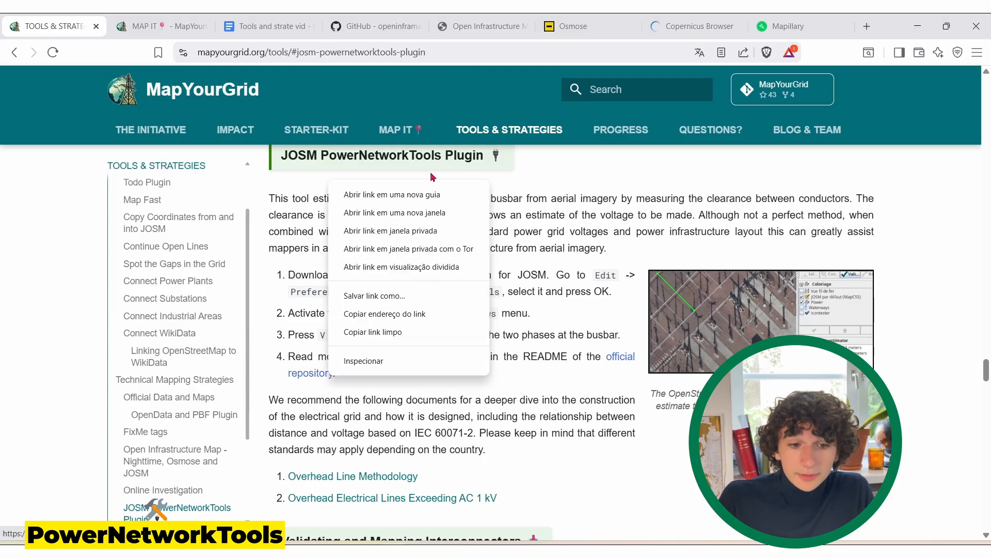
left_click(433, 192)
key("ctrl+Tab")
scroll(343, 304, "down", 20)
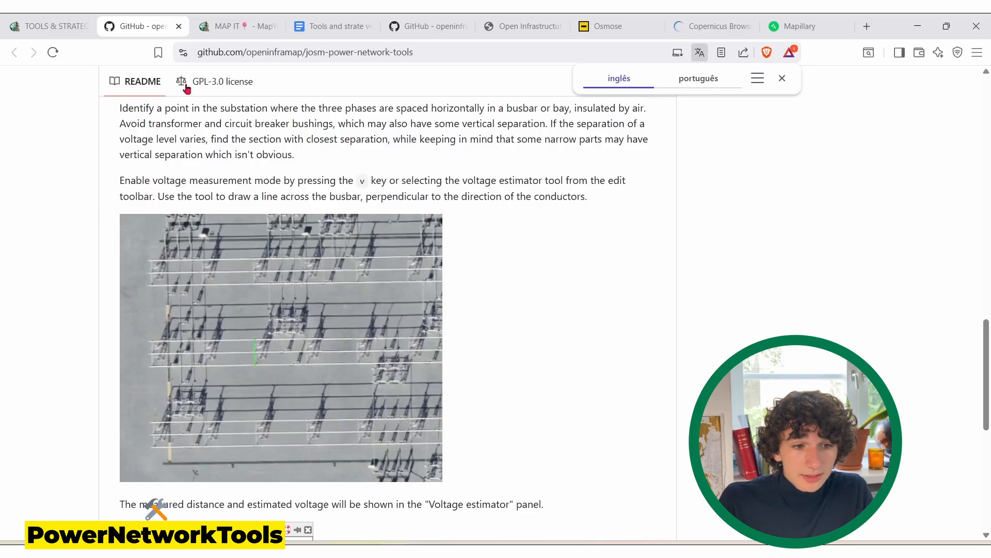
key("ctrl+shift+Tab")
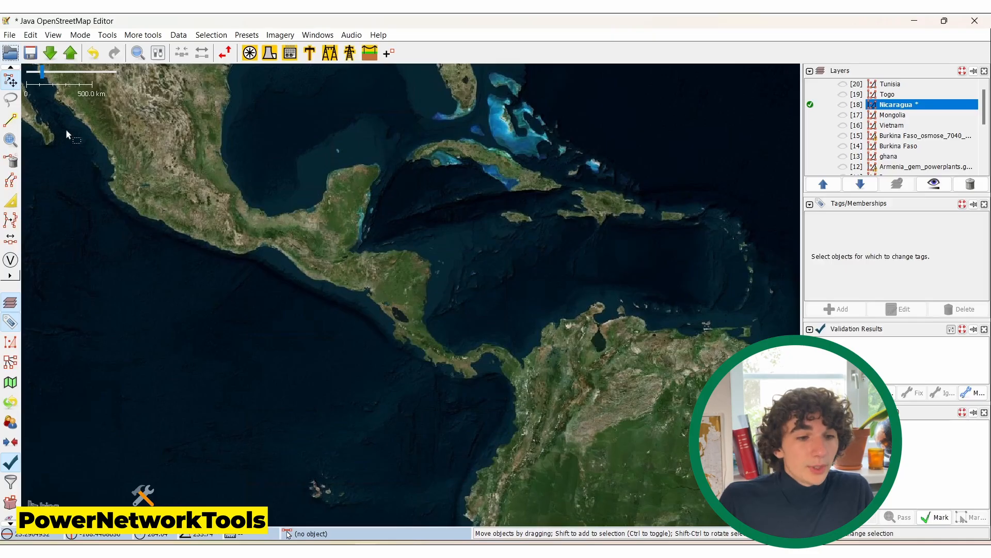
In JOSM, find PowerNetworkTools in the plugin preferences, accept it as an enabled plugin, and show the Voltage estimator window.
left_click(30, 34)
left_click(69, 379)
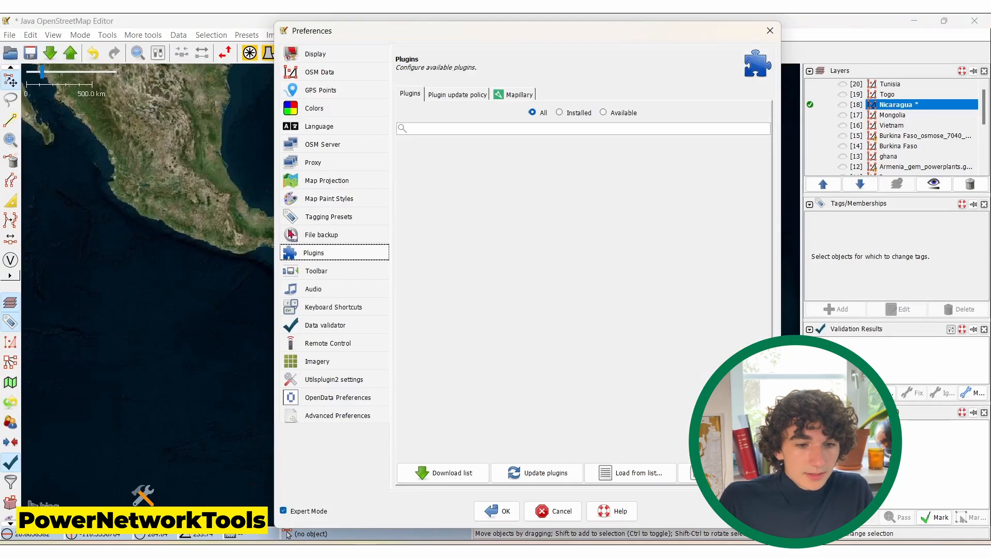
left_click(442, 126)
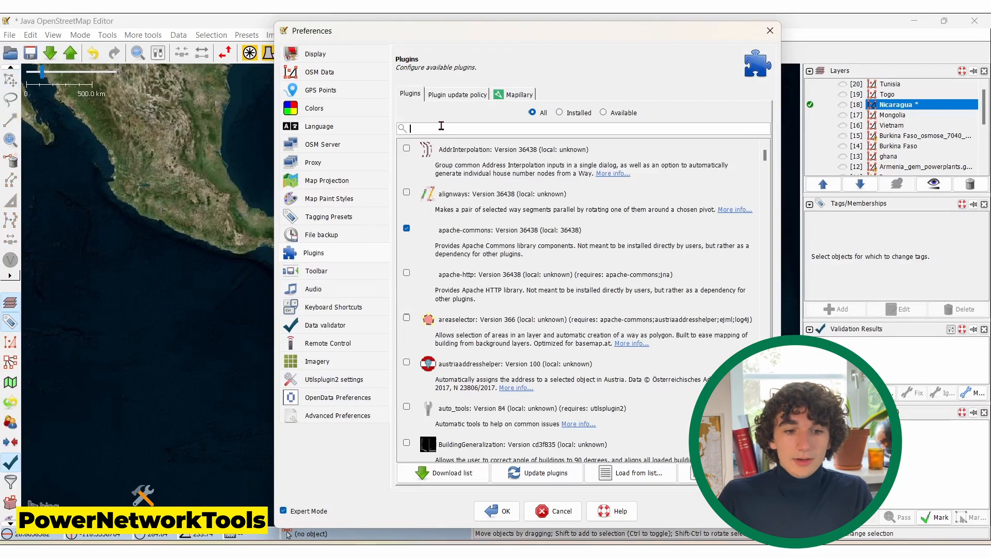
type("powern")
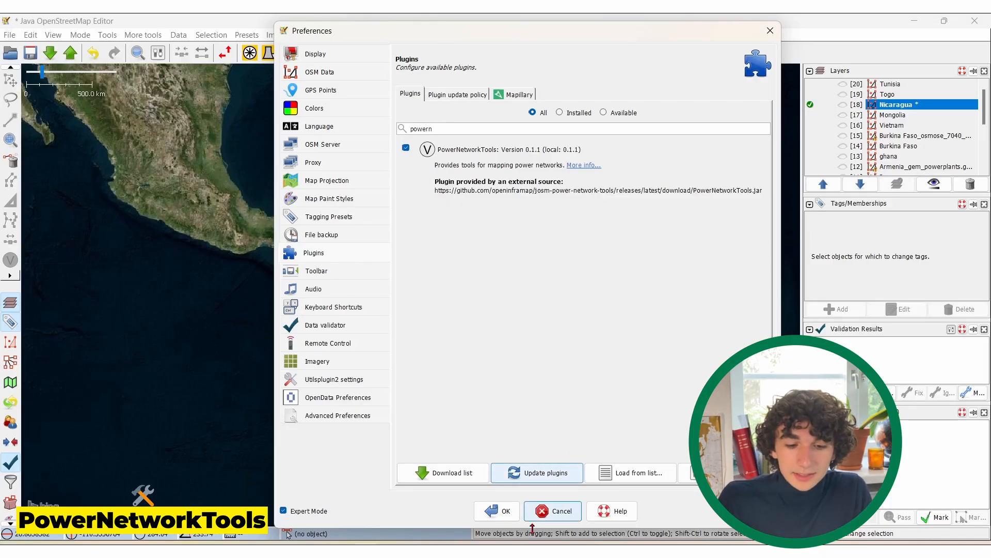
left_click(498, 512)
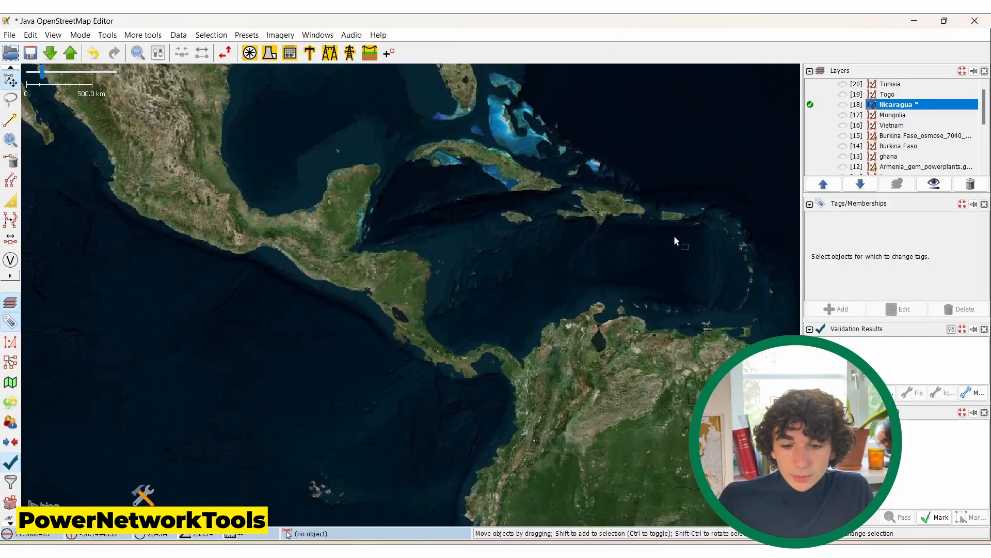
left_click(310, 37)
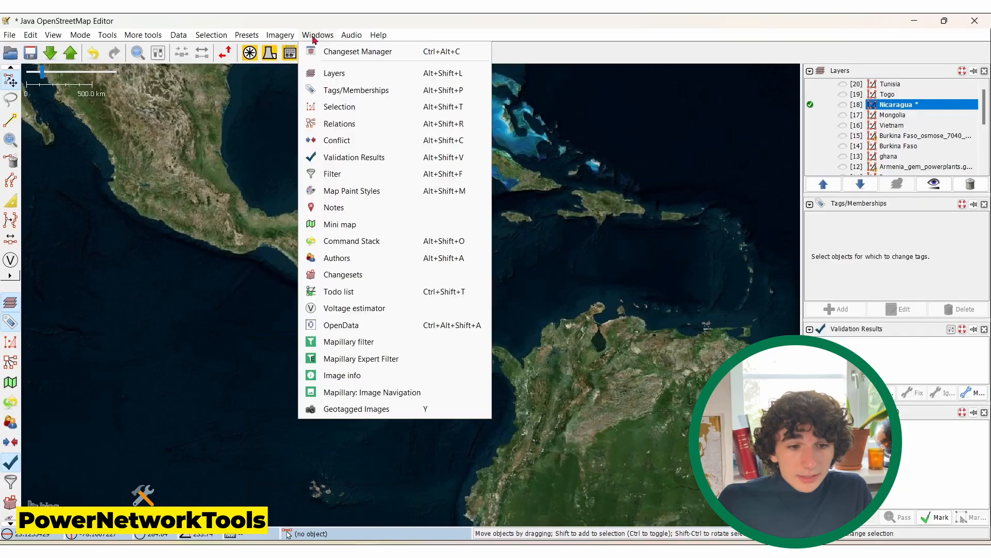
left_click(360, 310)
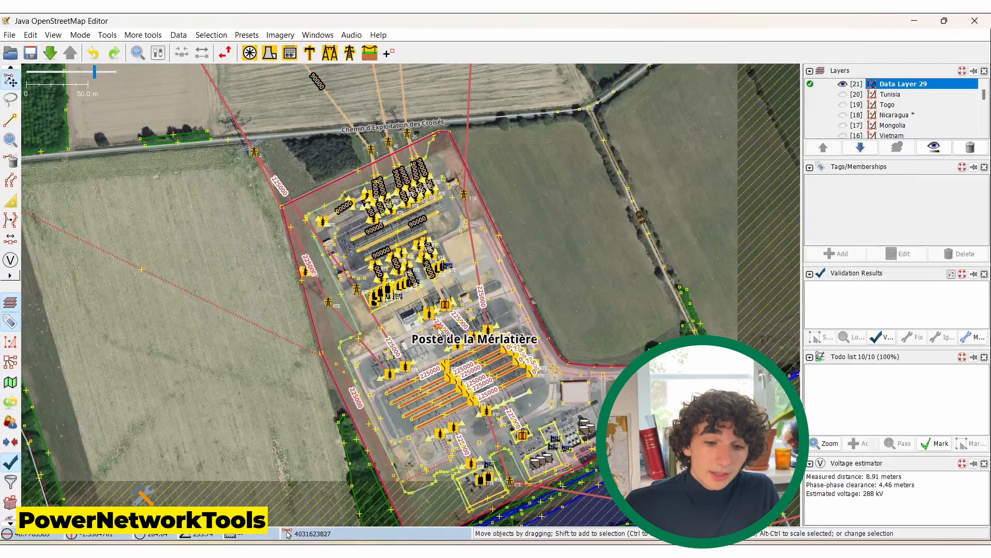
Inspect the northern busbar and an incoming line's tower at the Poste de la Mérlatière substation, leaving nothing selected.
left_click(433, 218)
left_click(435, 216)
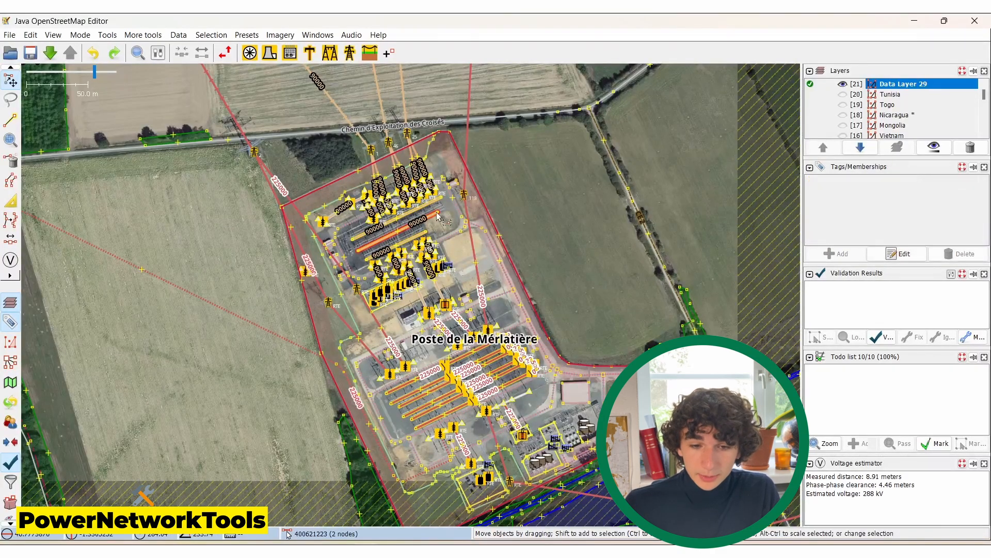
left_click(387, 144)
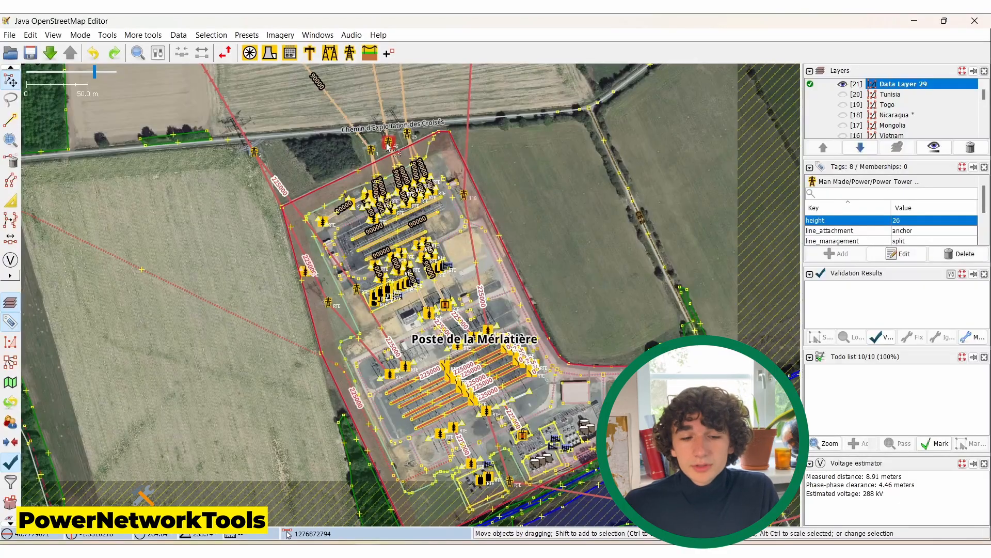
left_click(341, 145)
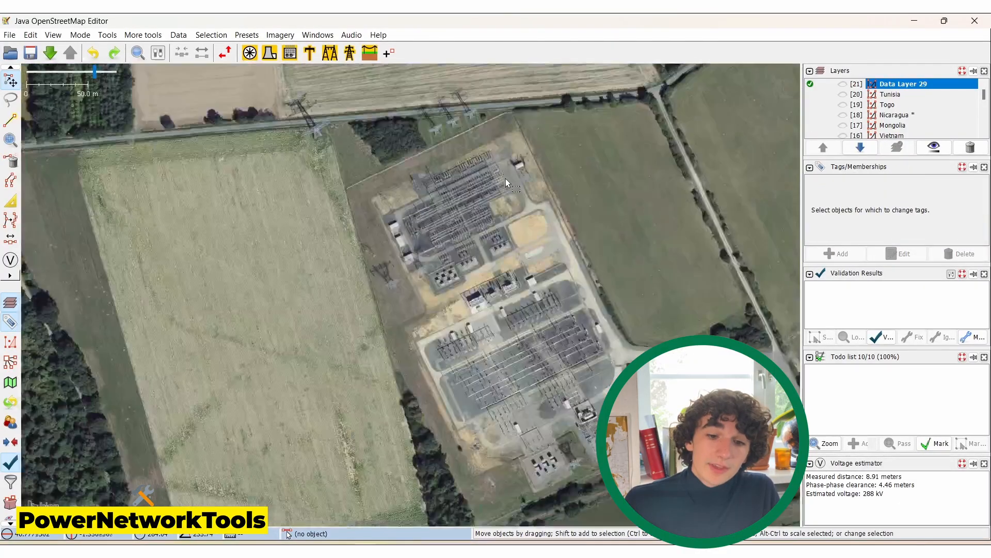
Measure across the northern busbar's three phases with the voltage estimator, and show the mapped data again to compare the tagged voltage.
scroll(504, 216, "up", 5)
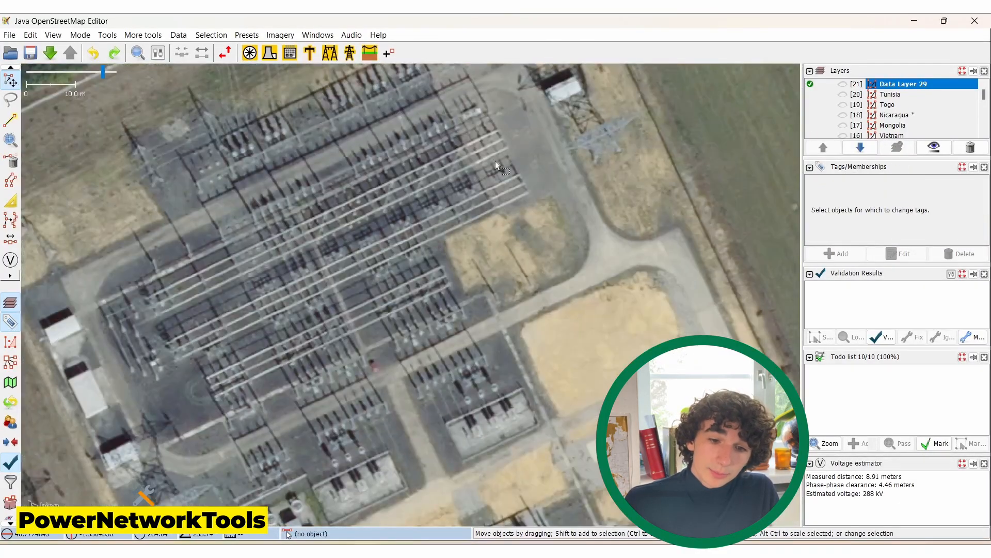
left_click(10, 259)
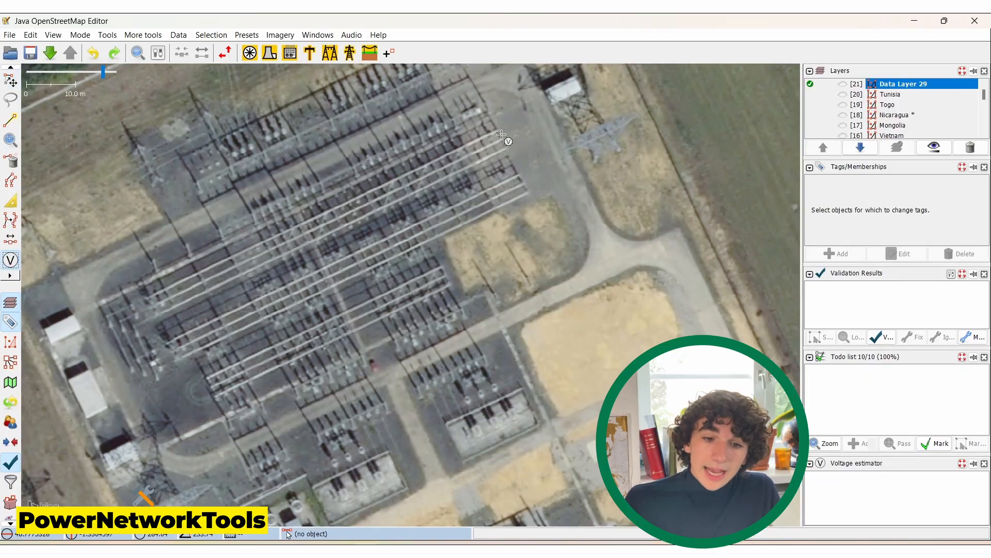
scroll(489, 134, "up", 2)
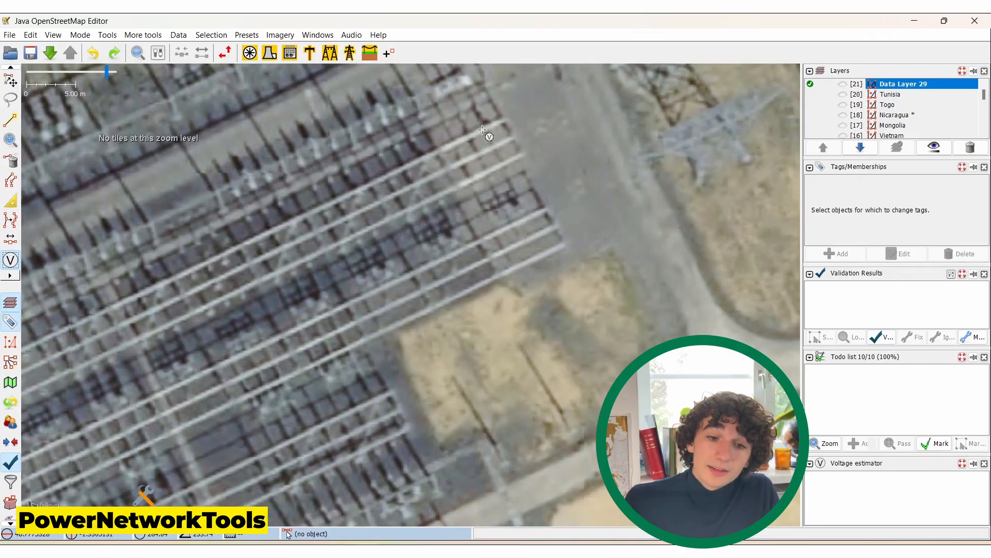
scroll(483, 131, "down", 3)
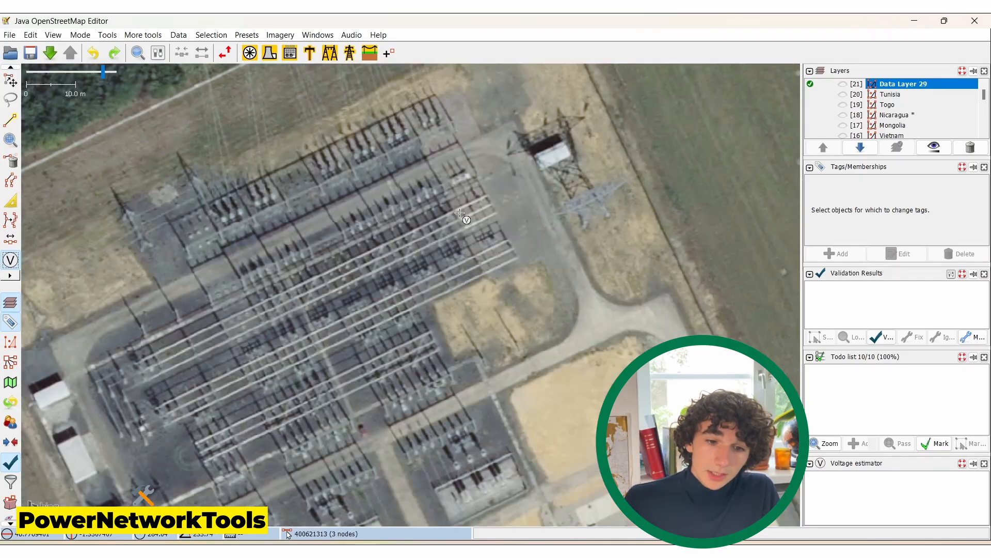
scroll(459, 217, "up", 3)
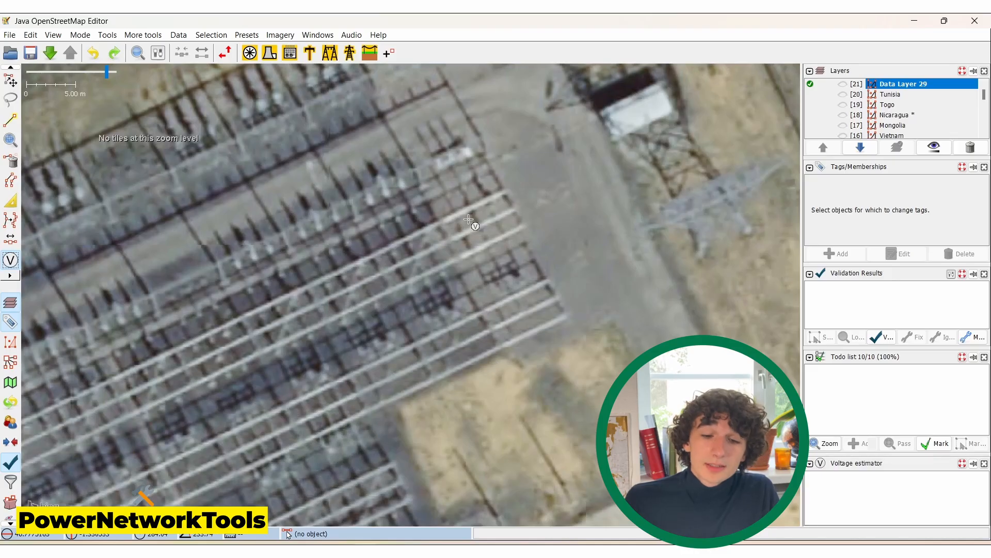
scroll(482, 245, "down", 1)
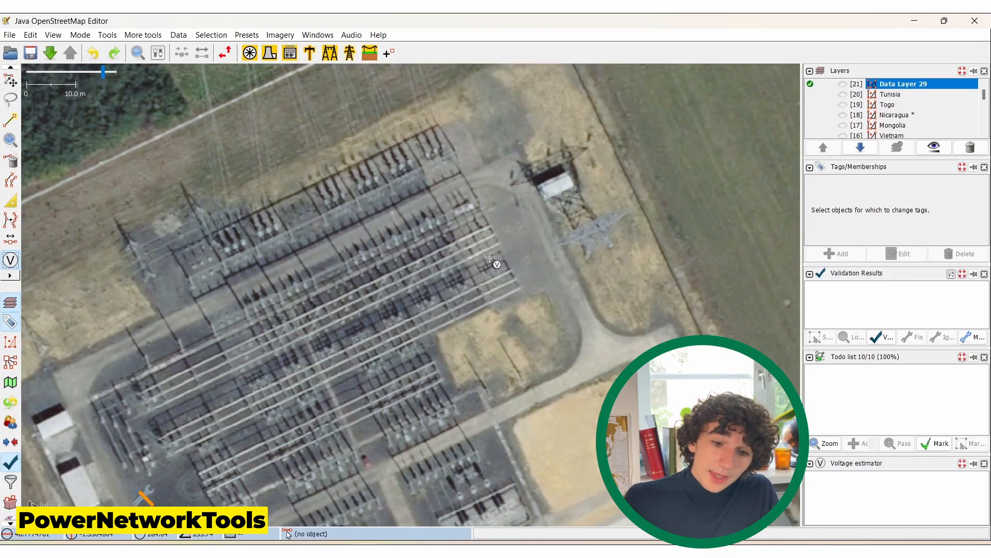
scroll(486, 250, "up", 1)
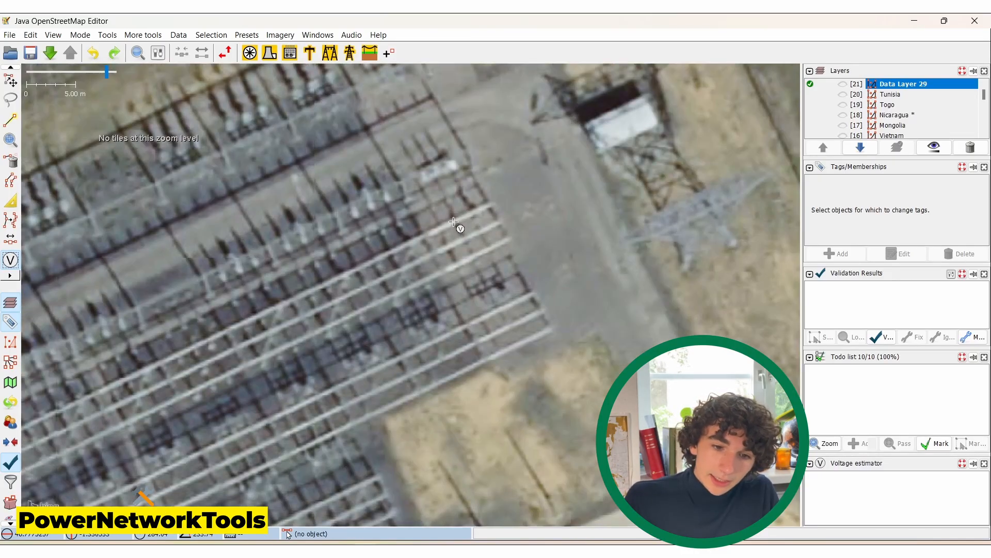
left_click(472, 260)
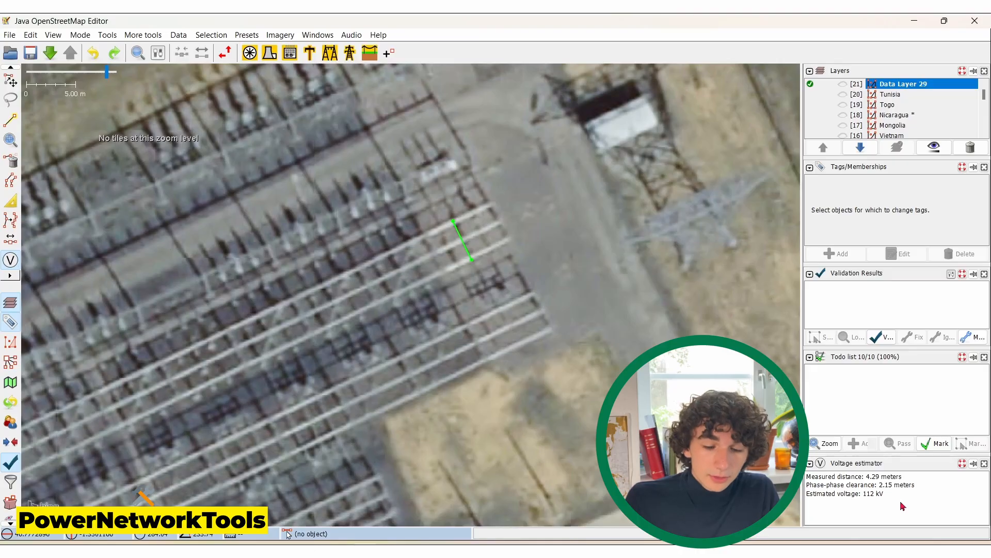
right_click(843, 85)
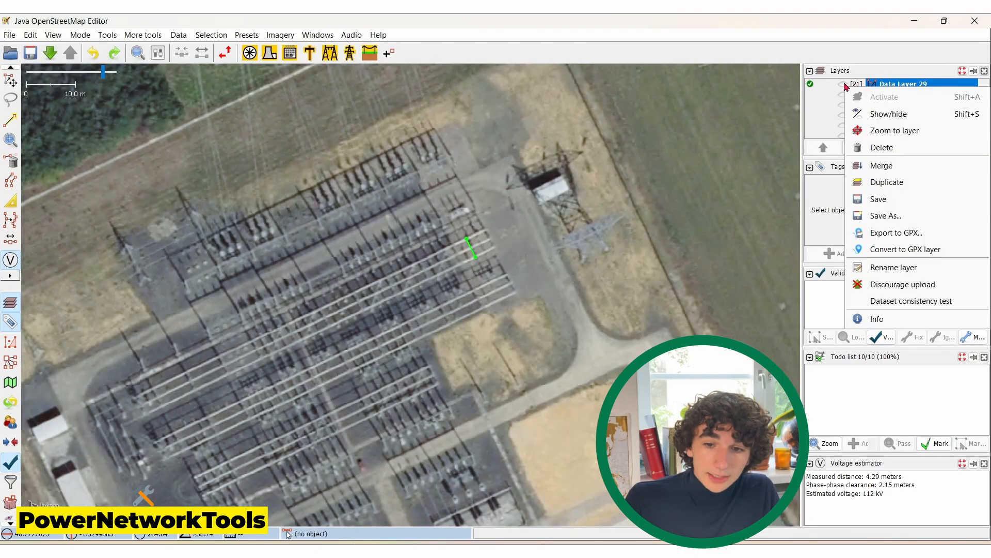
left_click(844, 85)
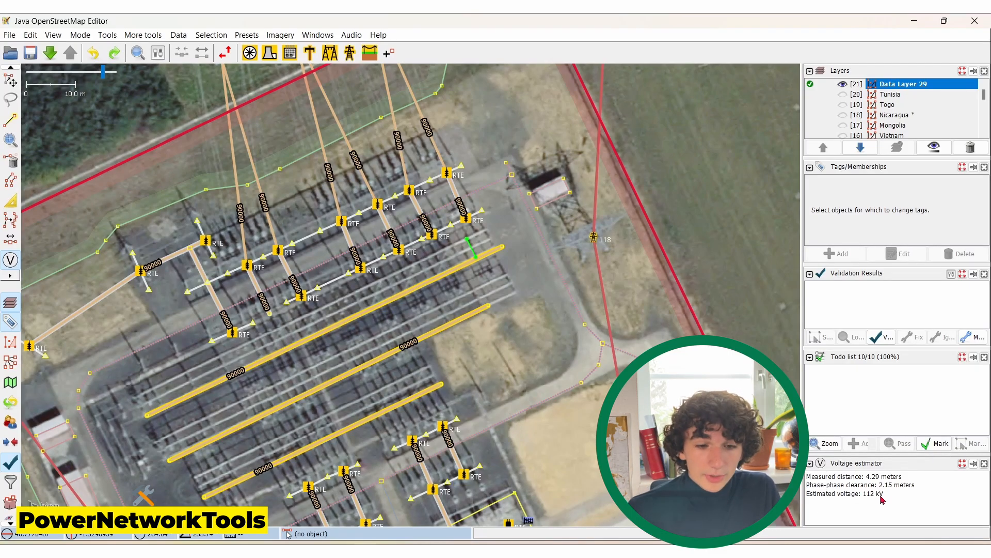
With the mapped data hidden, estimate the voltage across the southern busbar's three phases, and show the data again for comparison.
scroll(457, 170, "down", 4)
scroll(516, 322, "up", 4)
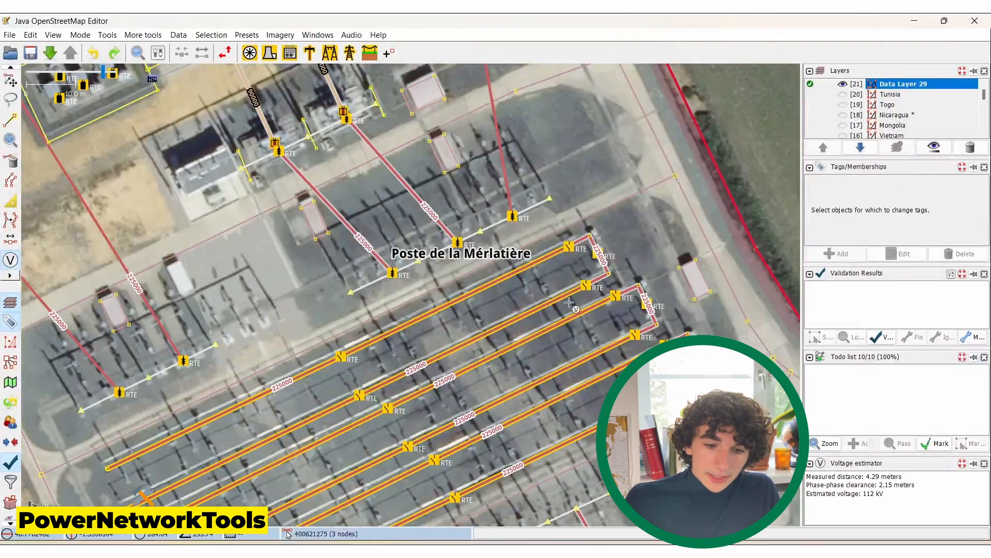
left_click(842, 84)
scroll(455, 201, "up", 3)
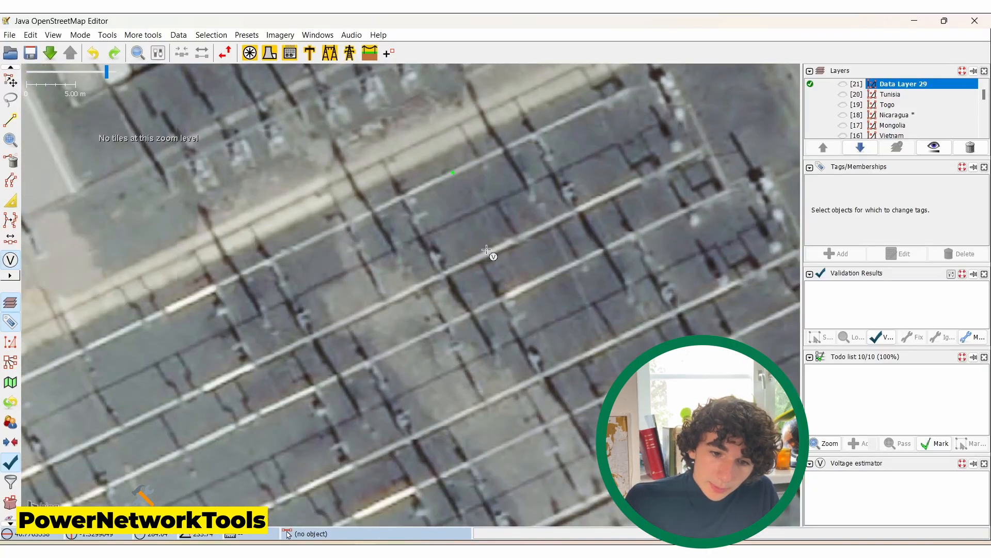
left_click(488, 253)
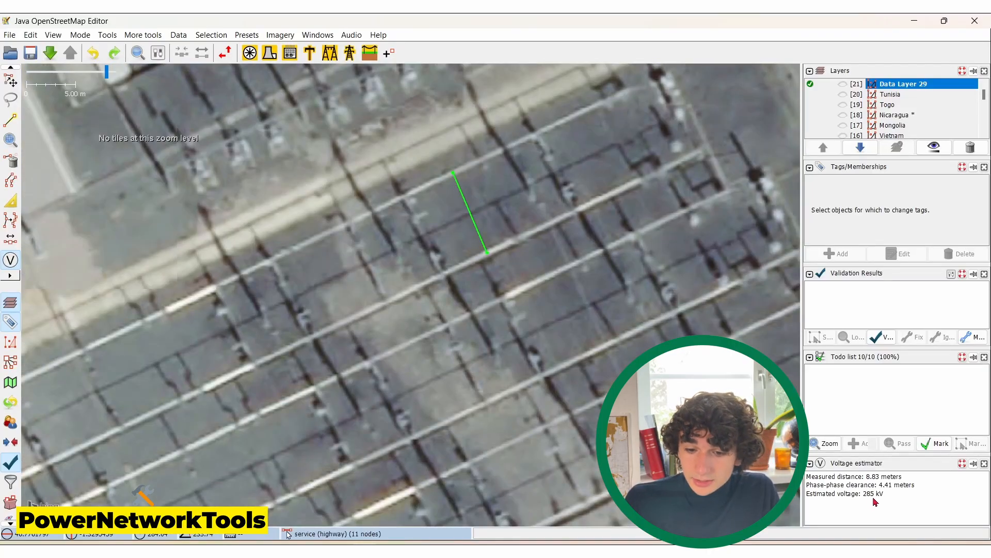
left_click(842, 85)
scroll(498, 220, "down", 2)
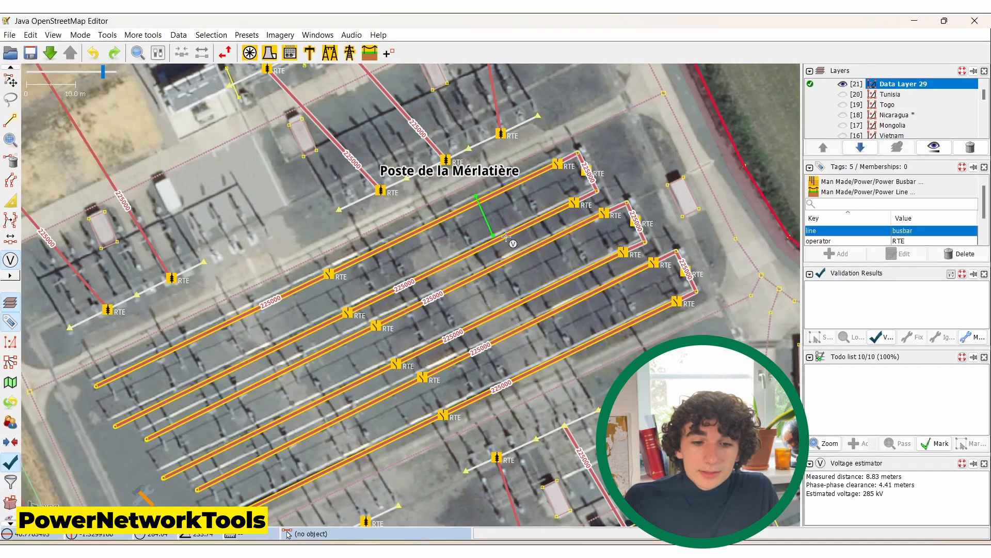
scroll(577, 193, "down", 2)
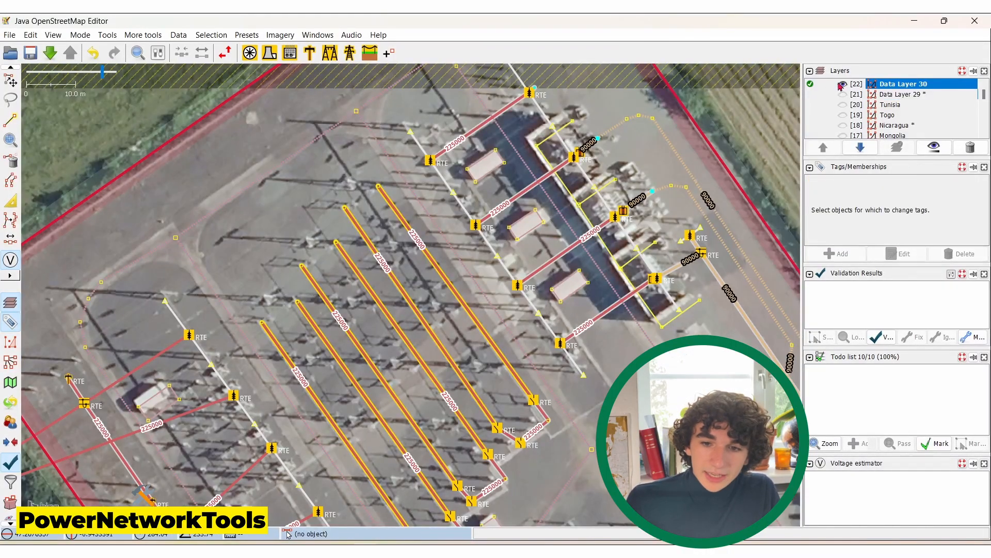
Hide the second substation's mapped data and measure across its busbar's three phases with the voltage estimator.
left_click(841, 85)
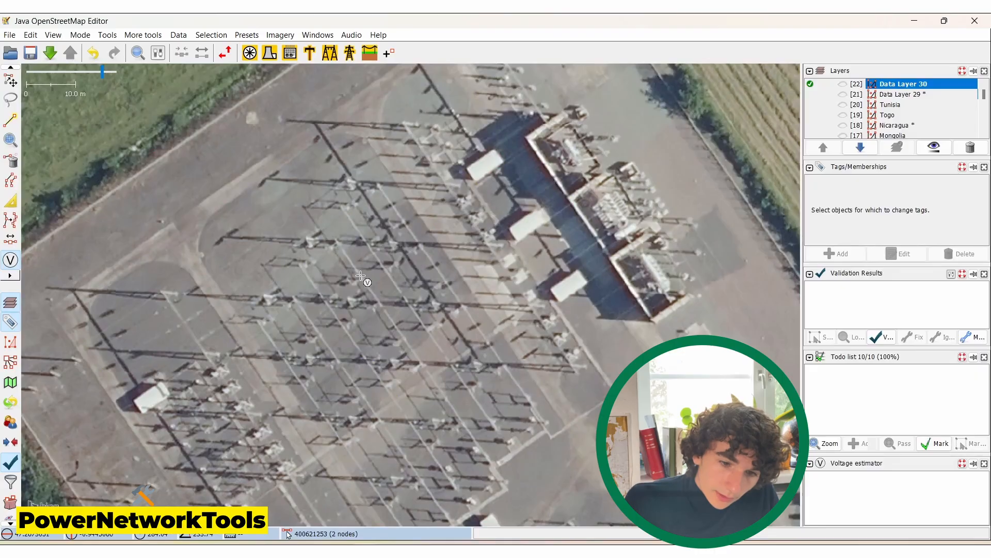
scroll(360, 275, "up", 2)
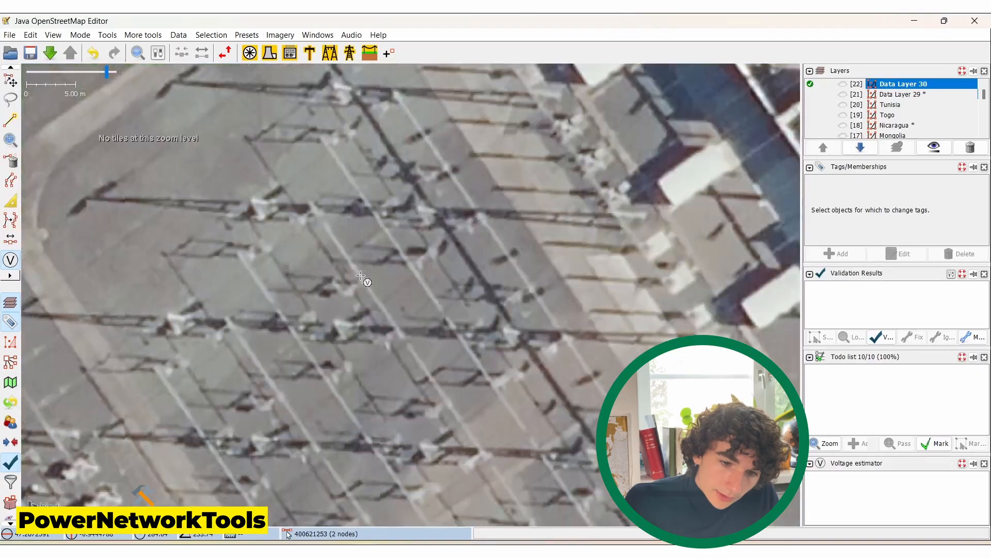
left_click(289, 327)
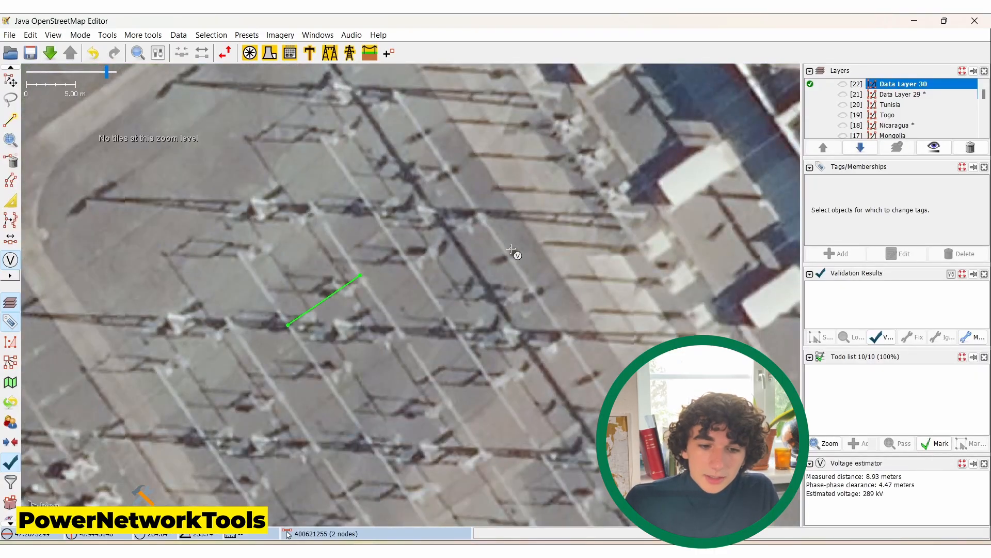
Measure across another set of three phases in the northern yard of Poste électrique des Mauges with the voltage estimator, and show the mapped data again.
scroll(491, 260, "down", 2)
scroll(467, 180, "up", 2)
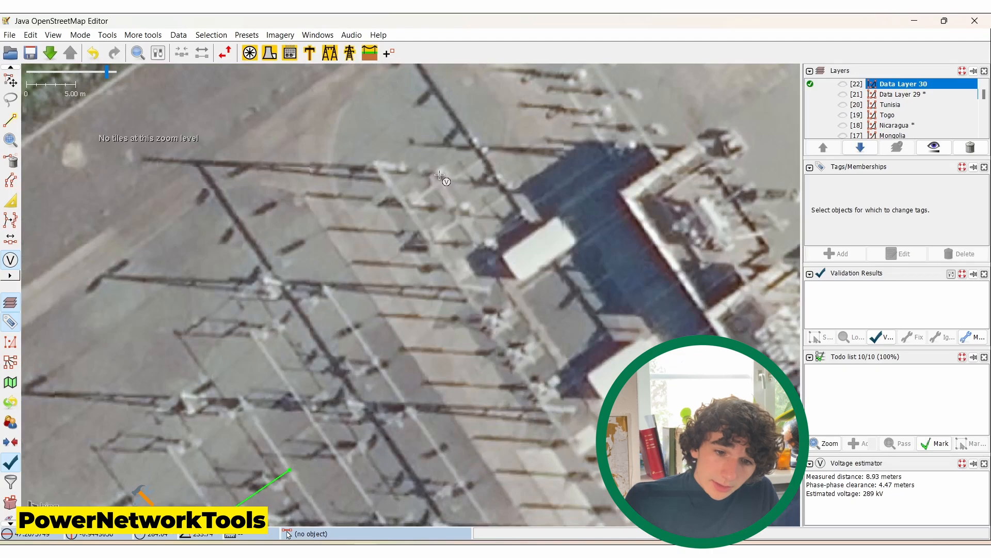
left_click(441, 171)
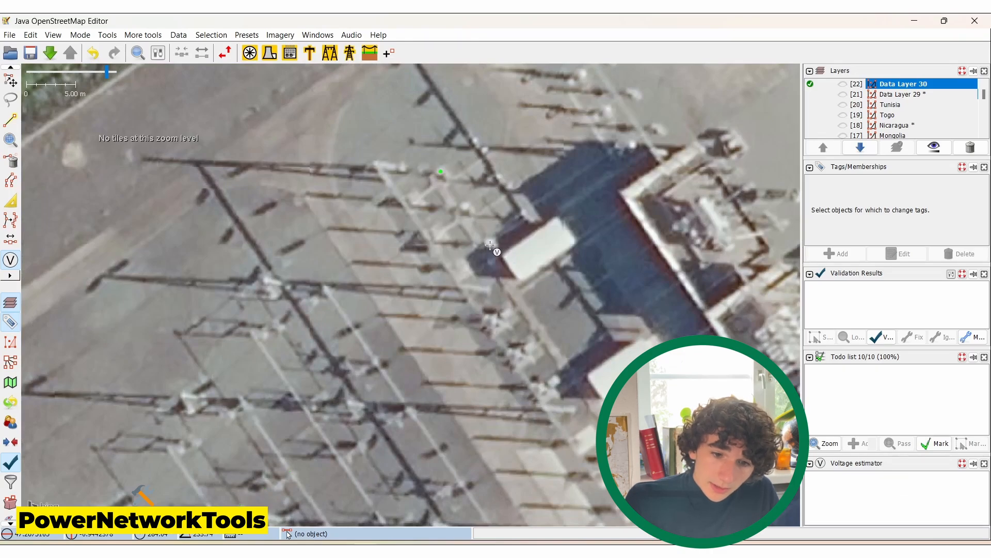
left_click(490, 244)
scroll(489, 244, "down", 2)
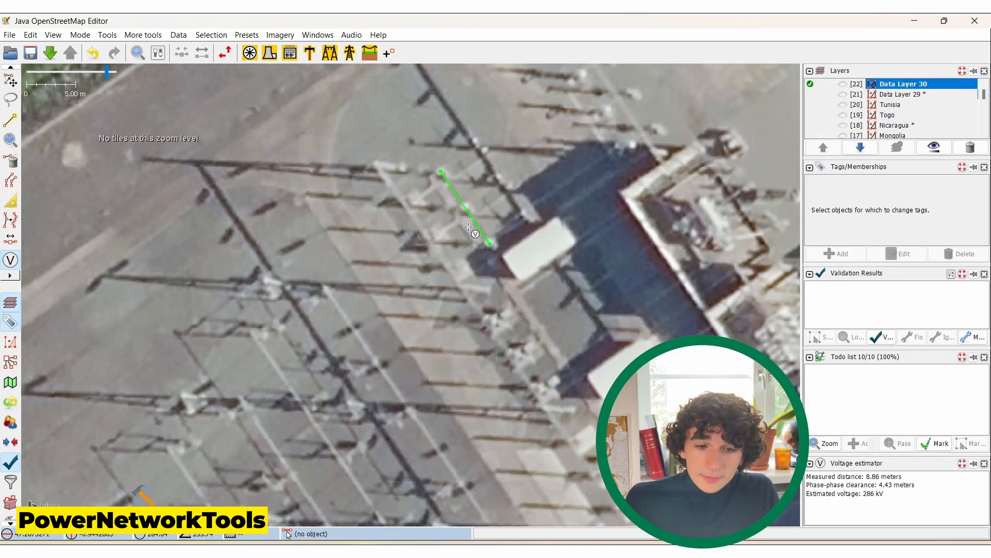
scroll(510, 311, "down", 2)
left_click_drag(533, 346, 438, 164)
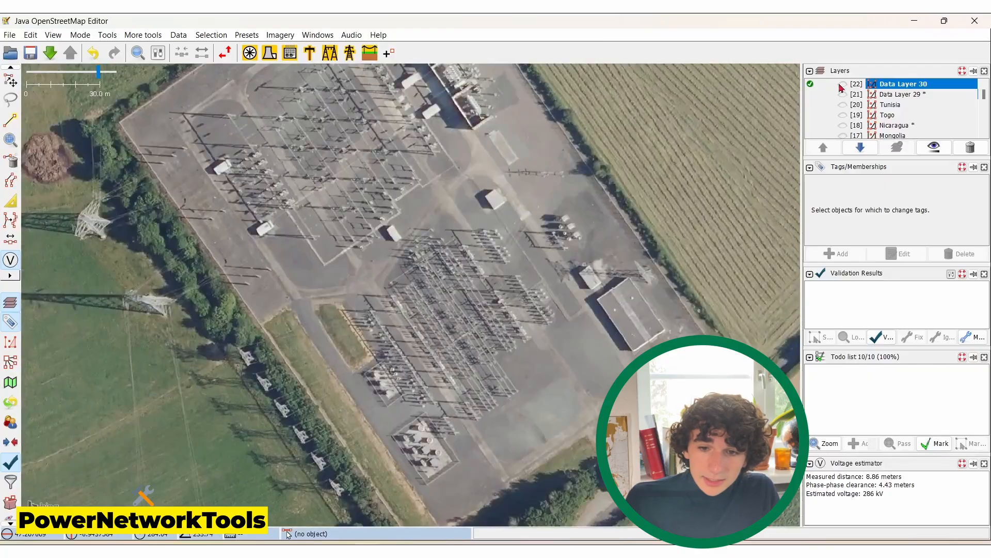
left_click(842, 85)
key("plus")
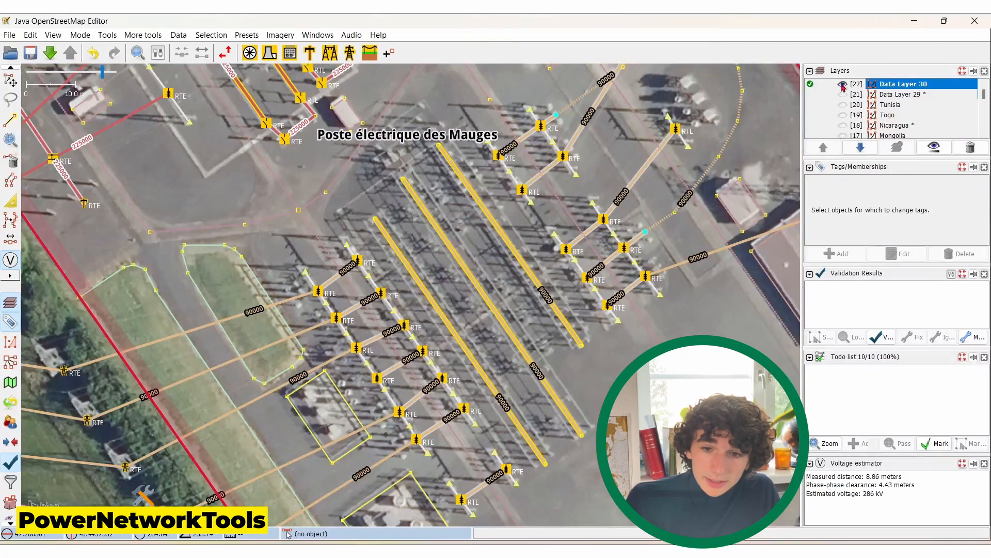
Hide the mapped data again and measure across three phases in the substation's southern yard with the voltage estimator.
left_click(842, 85)
scroll(393, 347, "up", 2)
scroll(394, 347, "down", 2)
left_click_drag(394, 347, 416, 393)
scroll(416, 393, "up", 2)
scroll(448, 280, "up", 2)
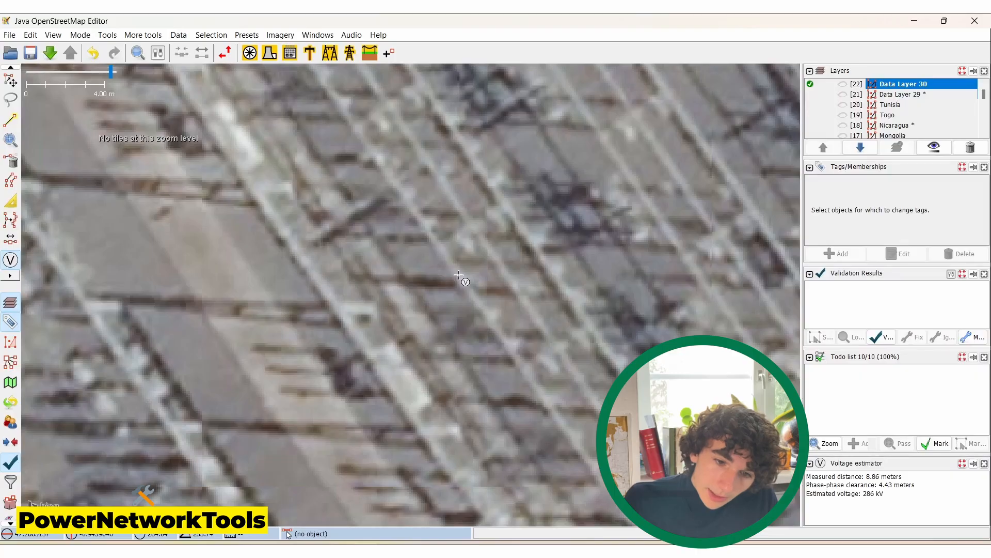
left_click(459, 274)
left_click(526, 235)
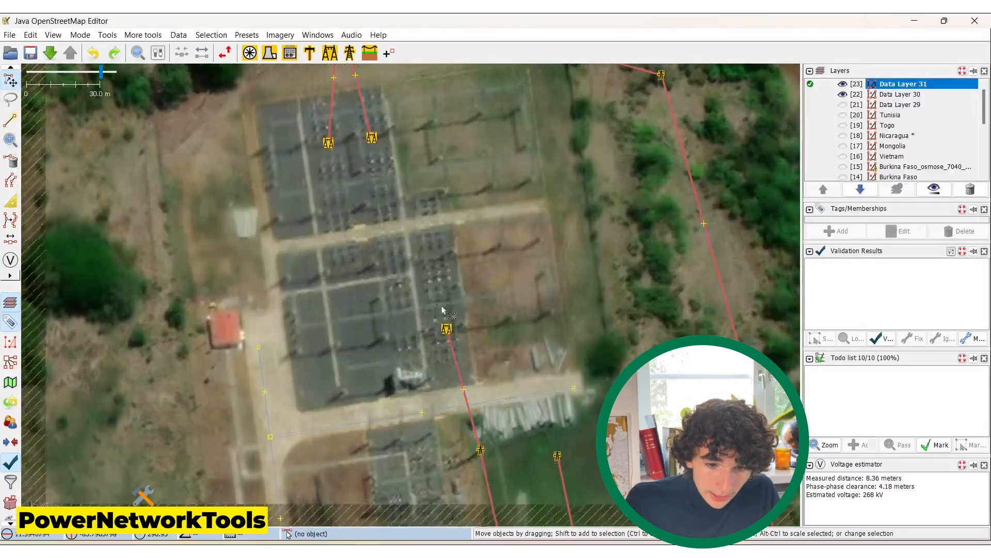
In the Data Layer 31 substation, measure across the three phases just north of the 230 kV line's portal with the voltage estimator.
scroll(442, 309, "up", 2)
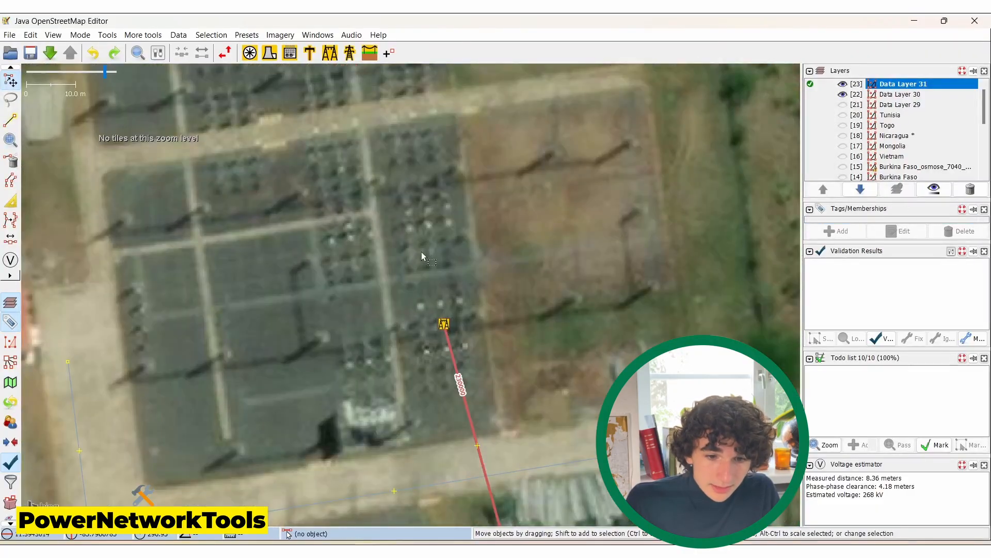
left_click(10, 260)
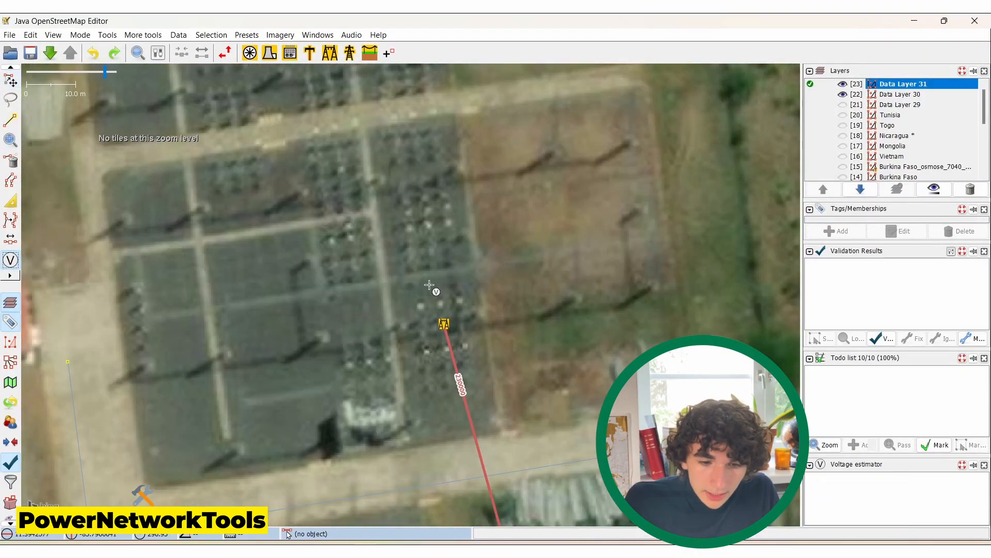
left_click(460, 301)
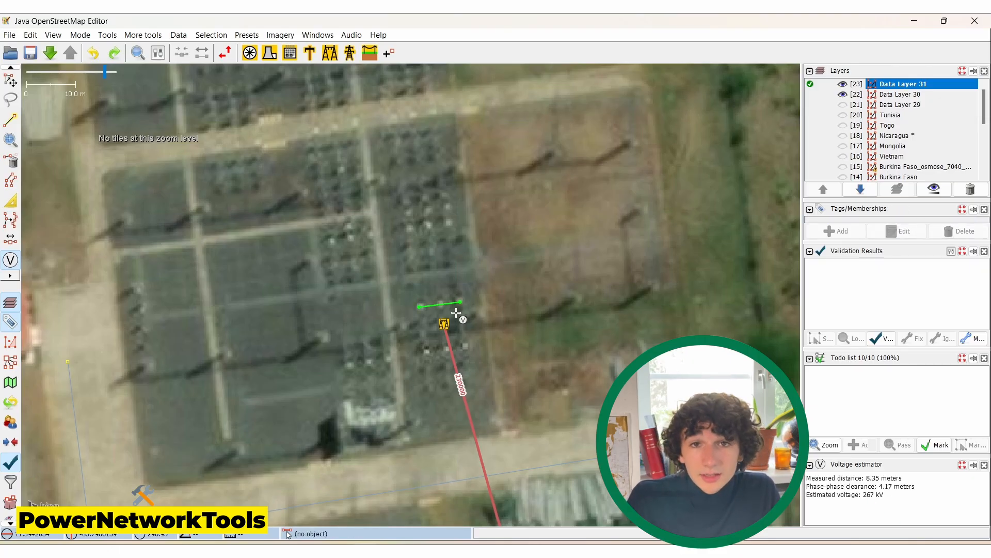
scroll(523, 246, "down", 2)
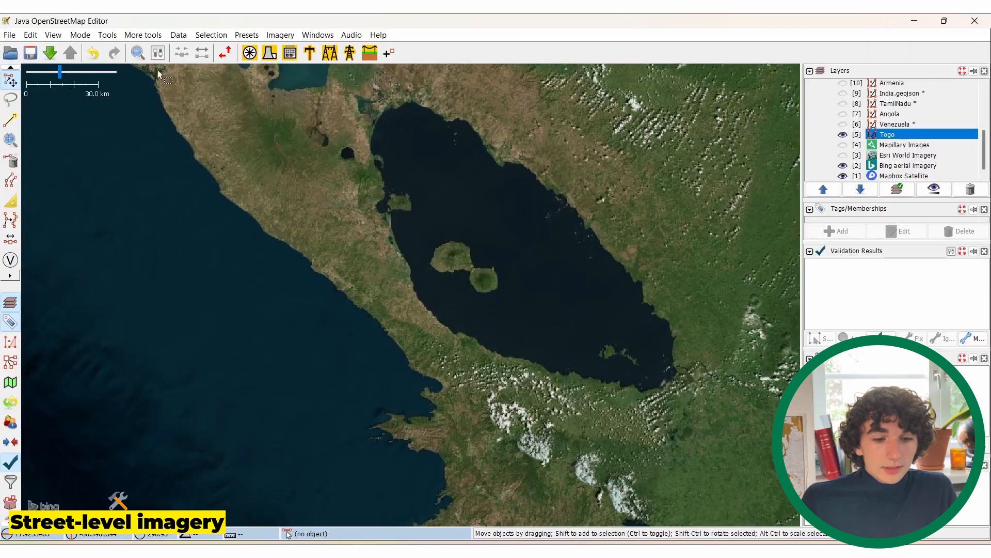
Check in the plugin preferences that Mapillary is enabled, and look up the Mapillary layers offered as imagery.
left_click(30, 36)
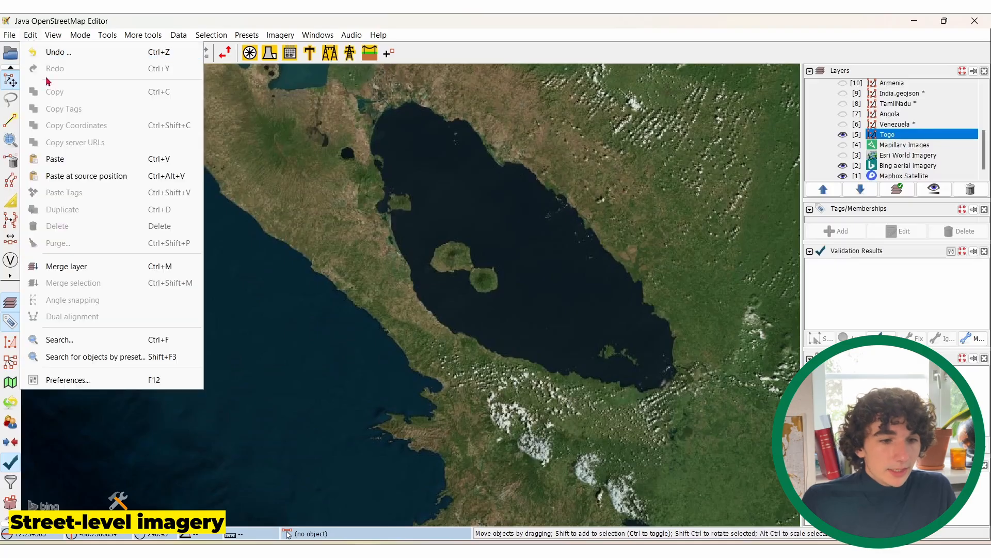
left_click(69, 377)
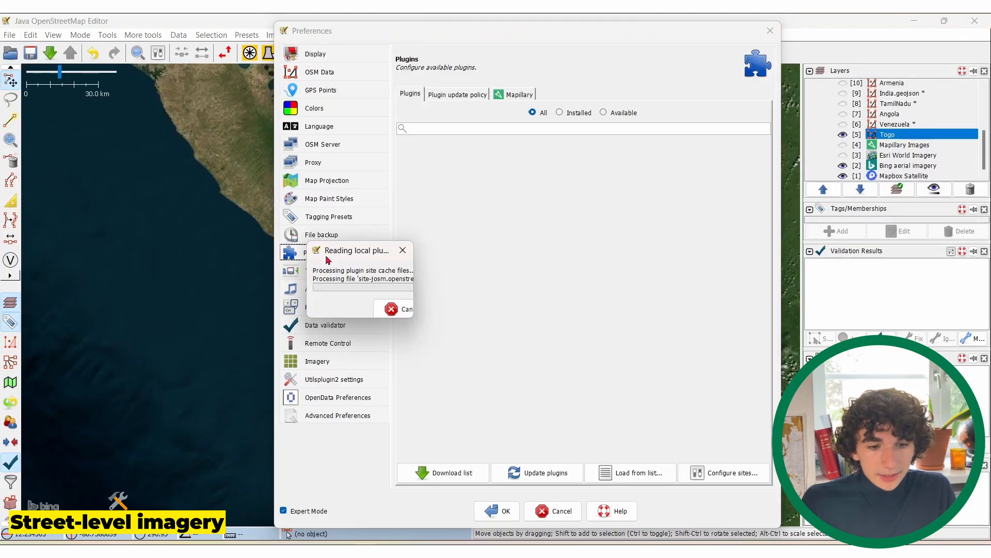
left_click(431, 129)
type("mapillar")
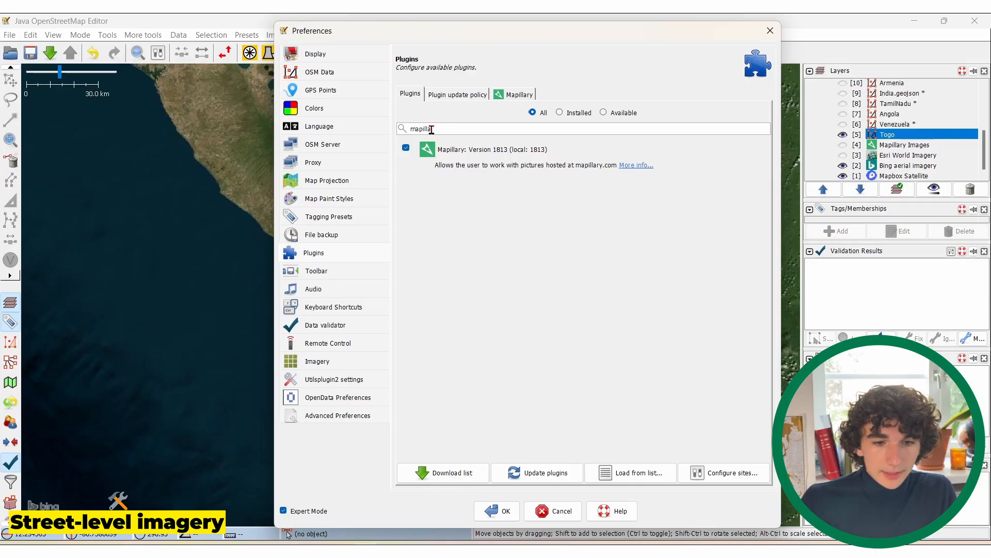
left_click(502, 510)
left_click(283, 36)
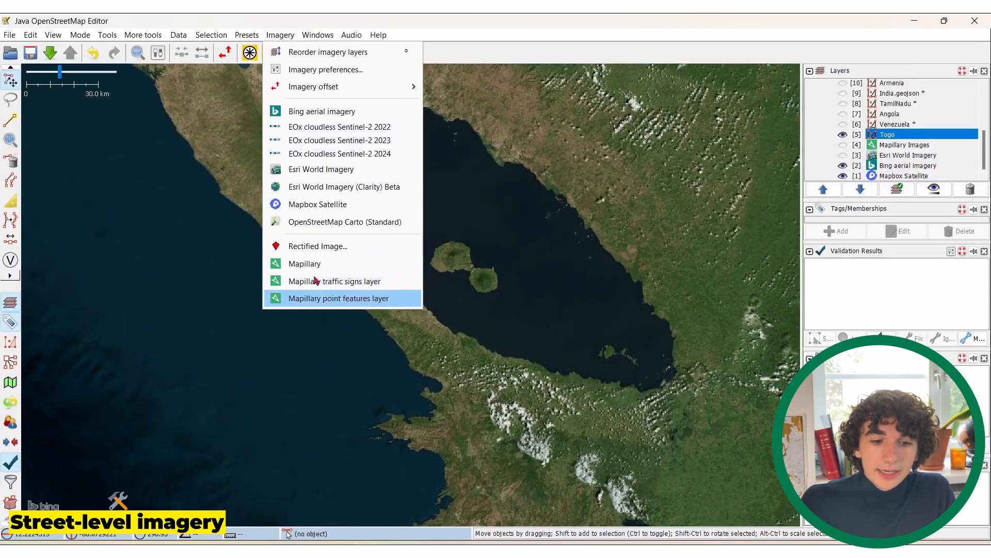
left_click(331, 298)
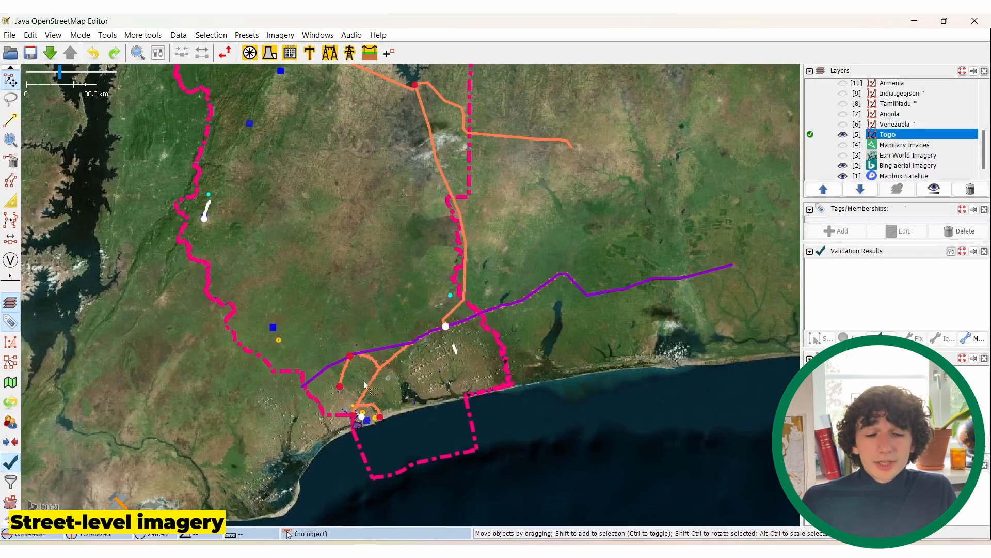
Inspect the tower on the eastern of the two parallel 161 kV lines beside the highway in Togo, leaving nothing selected.
scroll(364, 384, "up", 10)
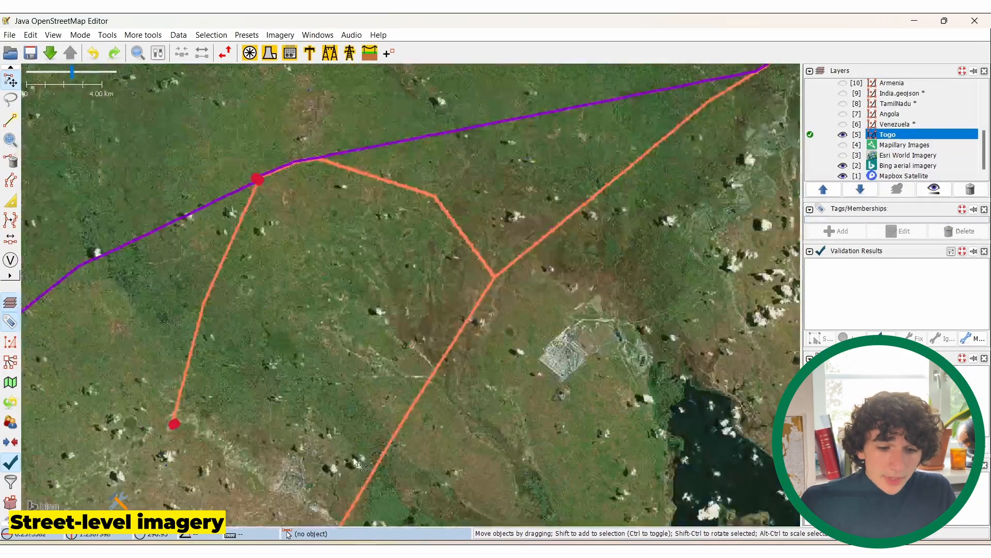
scroll(449, 272, "up", 3)
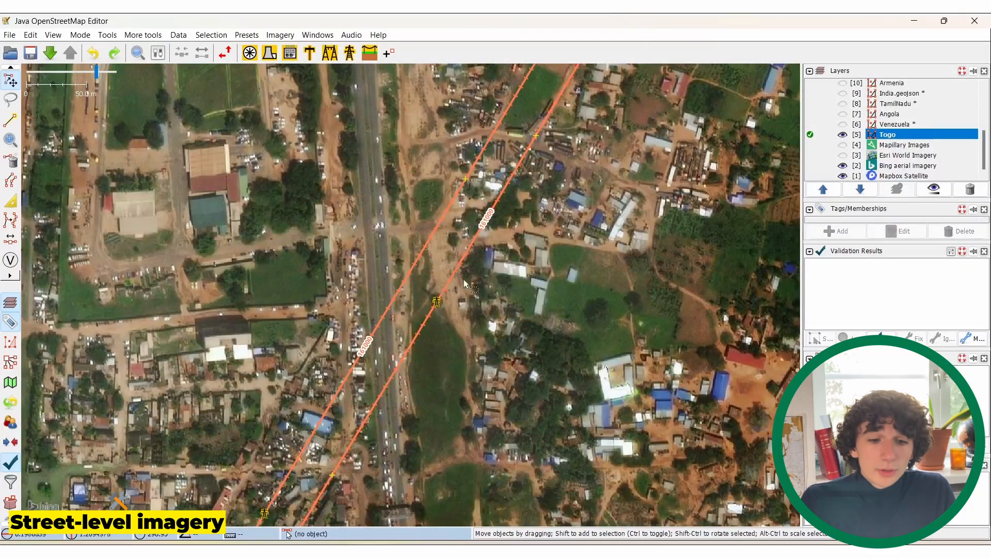
left_click(451, 276)
left_click(441, 271)
left_click(438, 301)
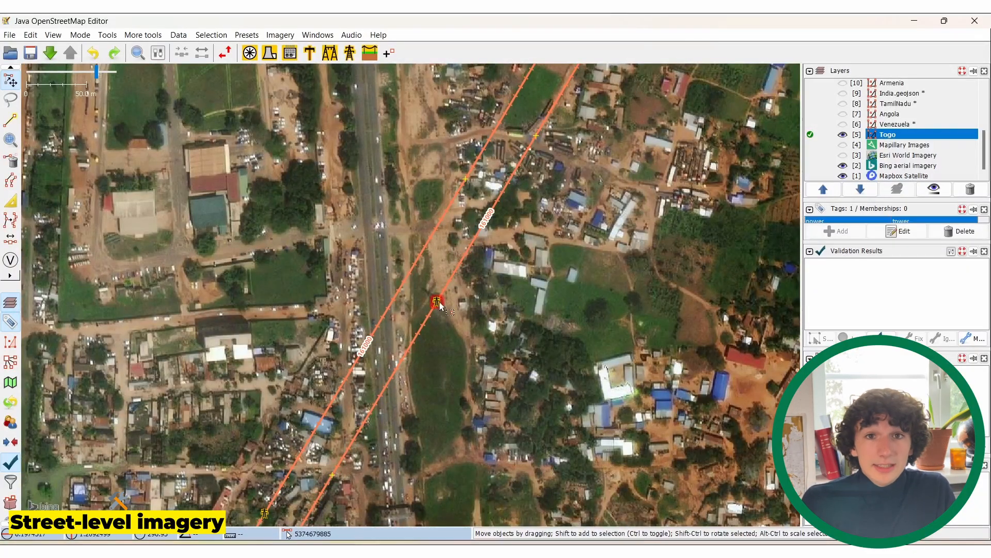
left_click(451, 318)
left_click(438, 301)
left_click(448, 317)
left_click_drag(436, 341, 489, 323)
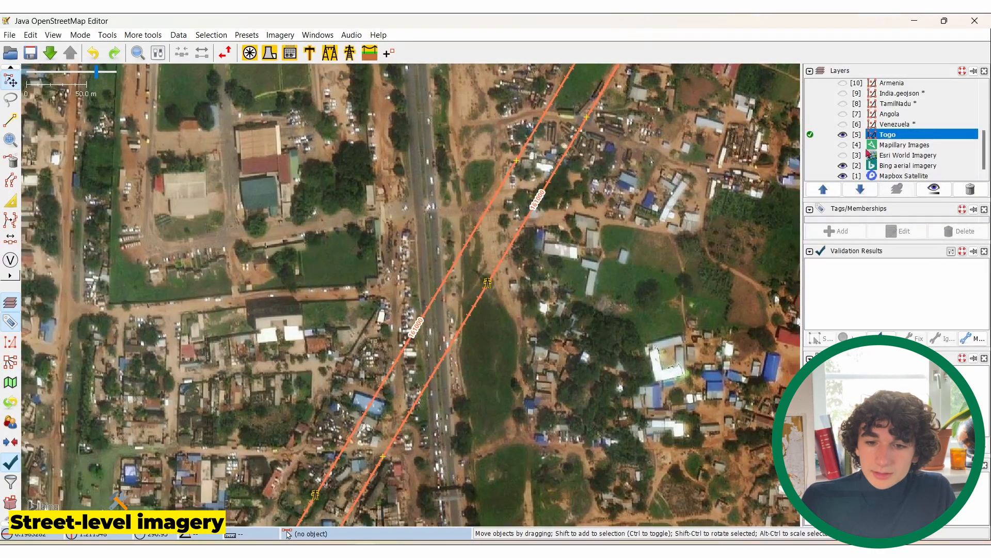
Show the Mapillary Images layer and open a street-level photo taken where the parallel 161 kV lines cross the highway.
left_click(843, 145)
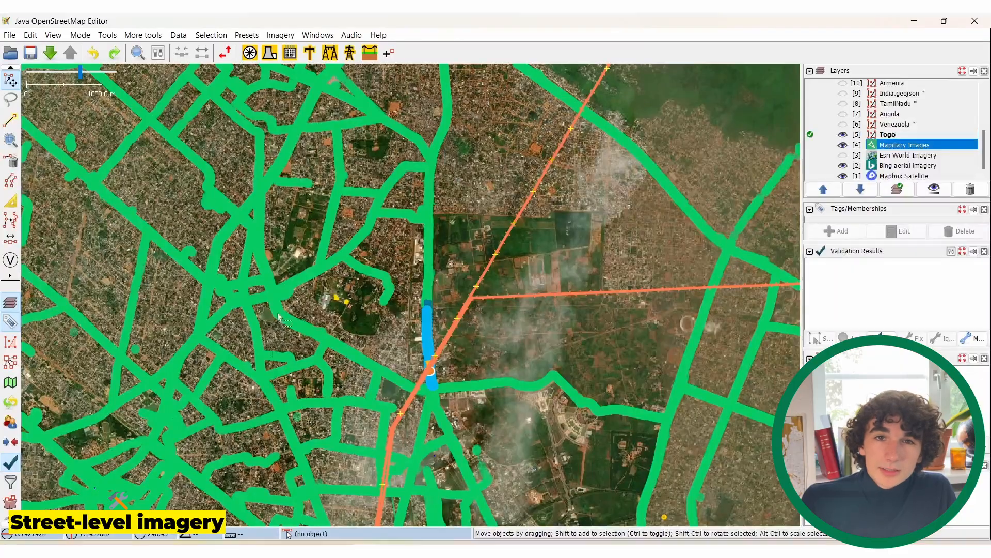
scroll(420, 343, "up", 2)
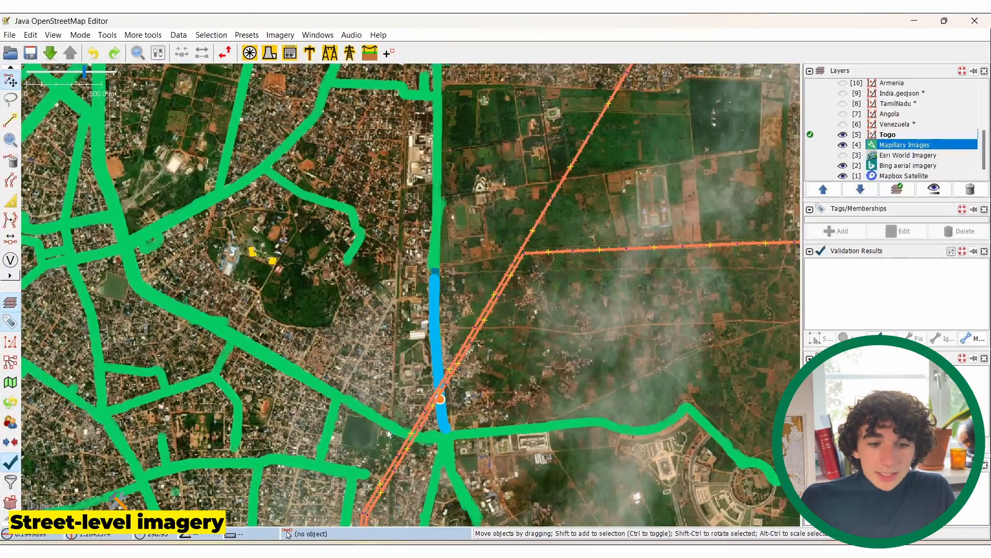
scroll(444, 408, "up", 6)
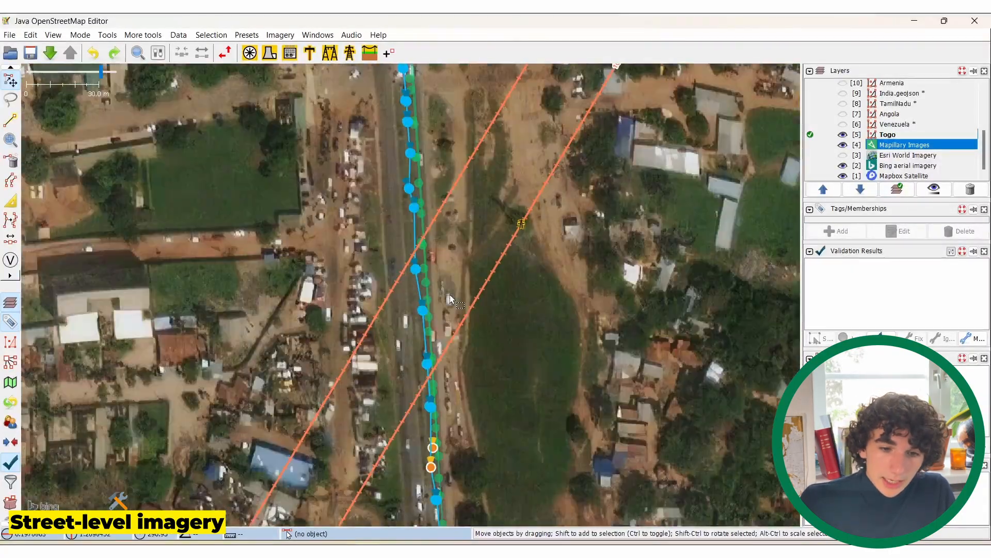
left_click_drag(472, 256, 461, 207)
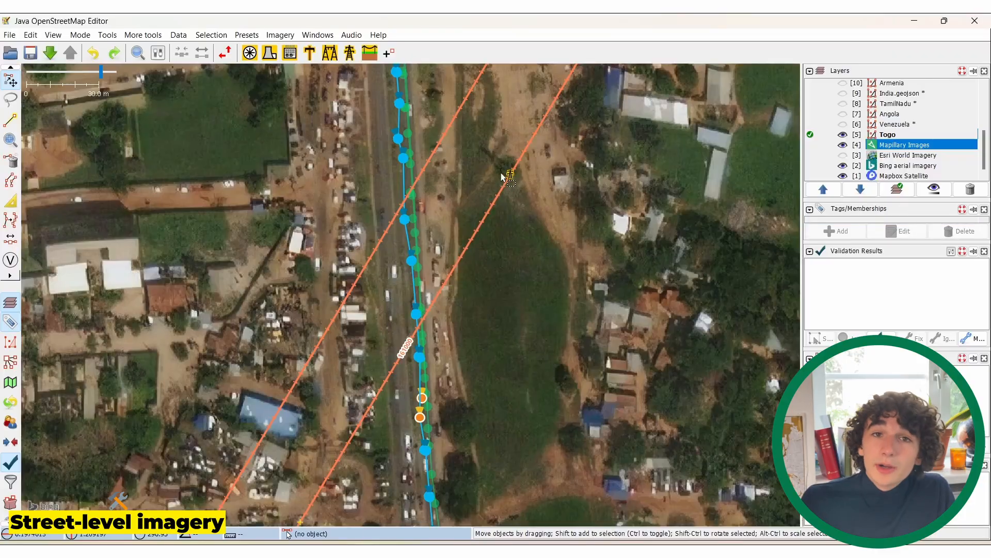
left_click(419, 357)
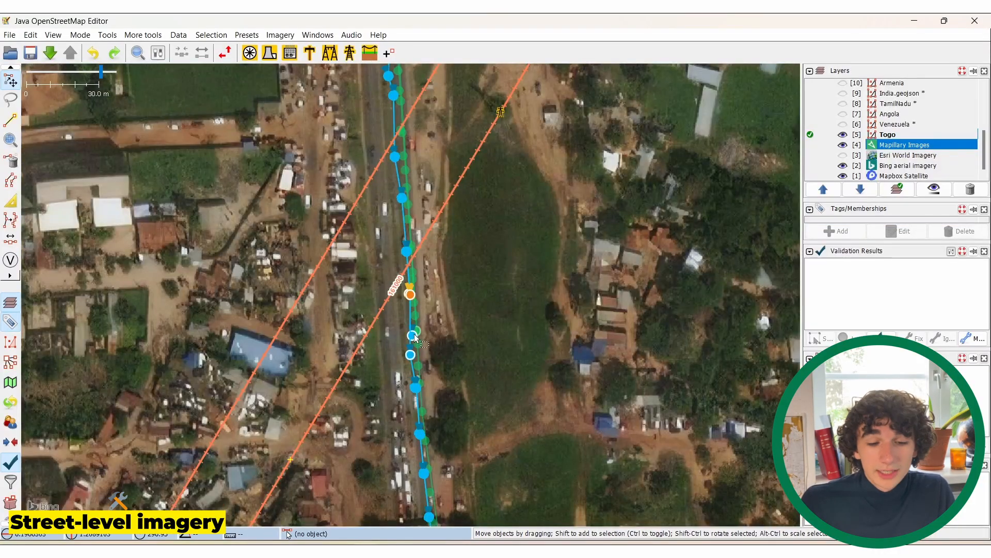
left_click(412, 335)
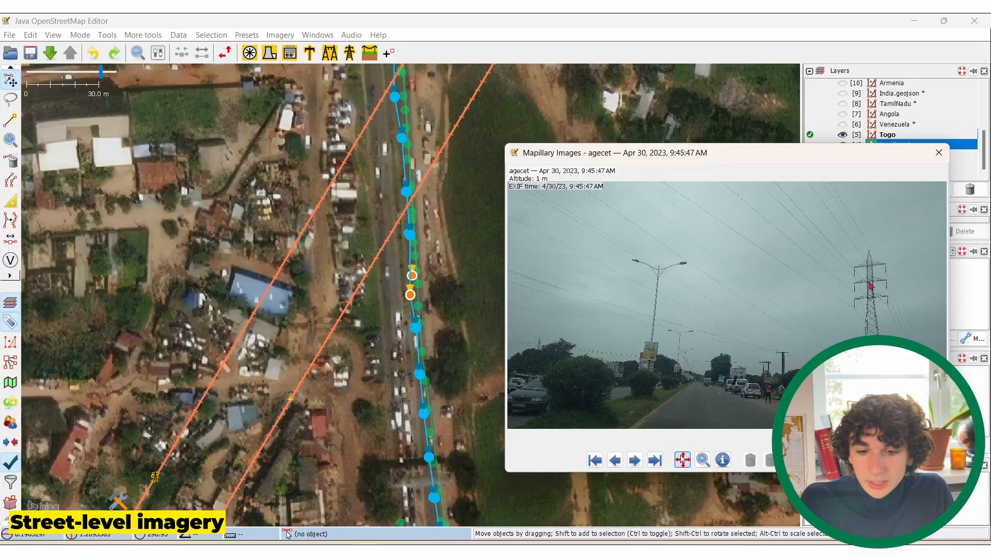
Examine the nearby tower's crossarms, insulators and lattice body up close in the street-level photo and locate it on the eastern line.
scroll(869, 354, "up", 3)
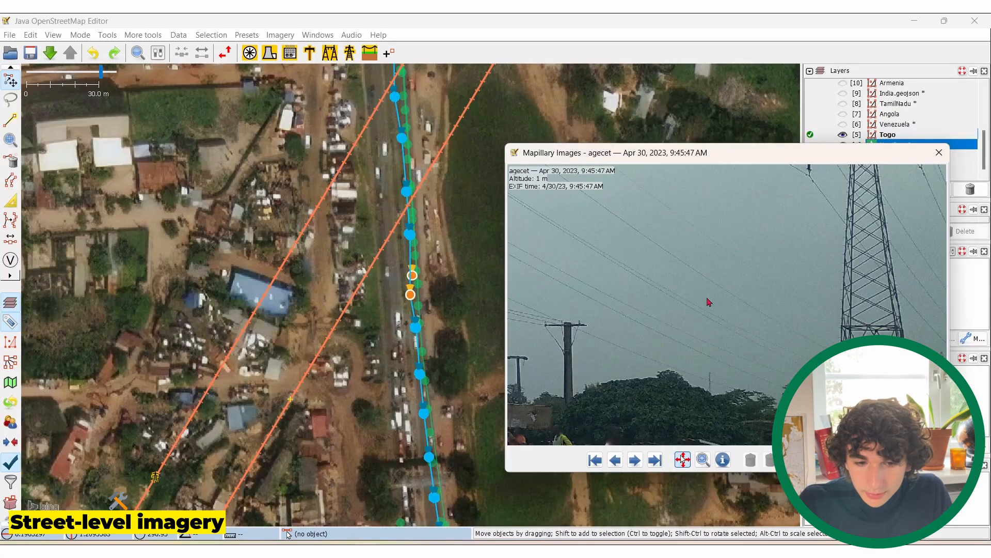
left_click_drag(745, 306, 592, 310)
left_click_drag(777, 305, 773, 414)
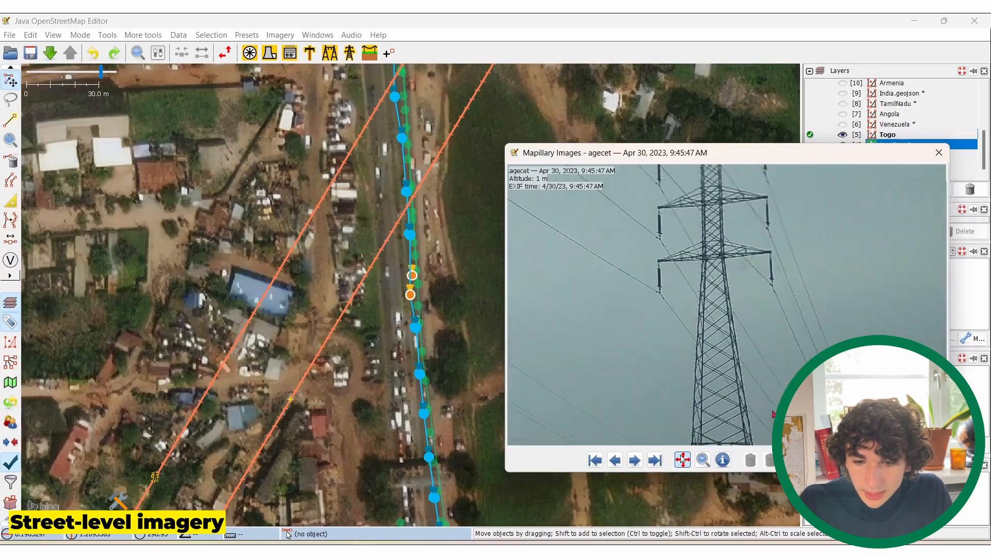
left_click_drag(671, 259, 701, 289)
left_click_drag(476, 179, 460, 233)
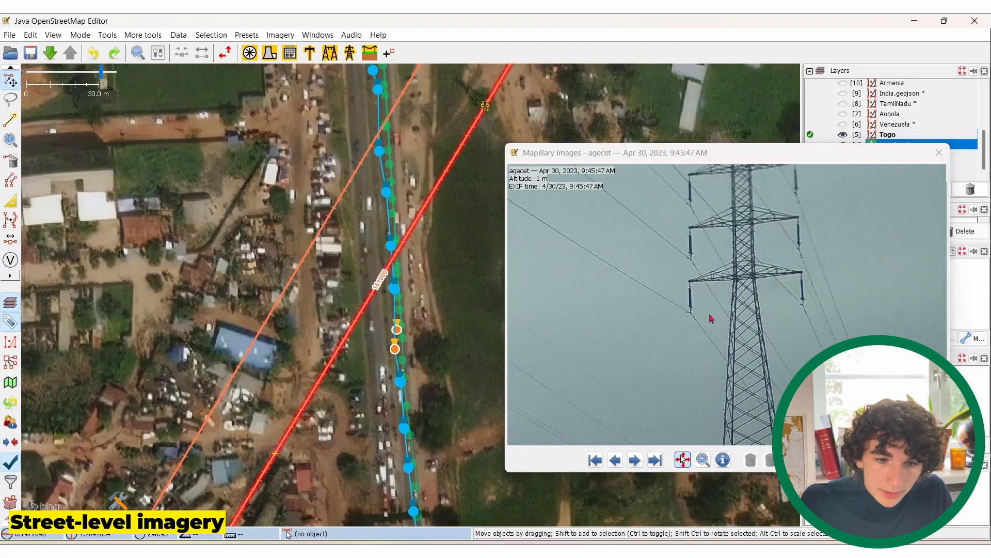
left_click_drag(688, 378, 633, 268)
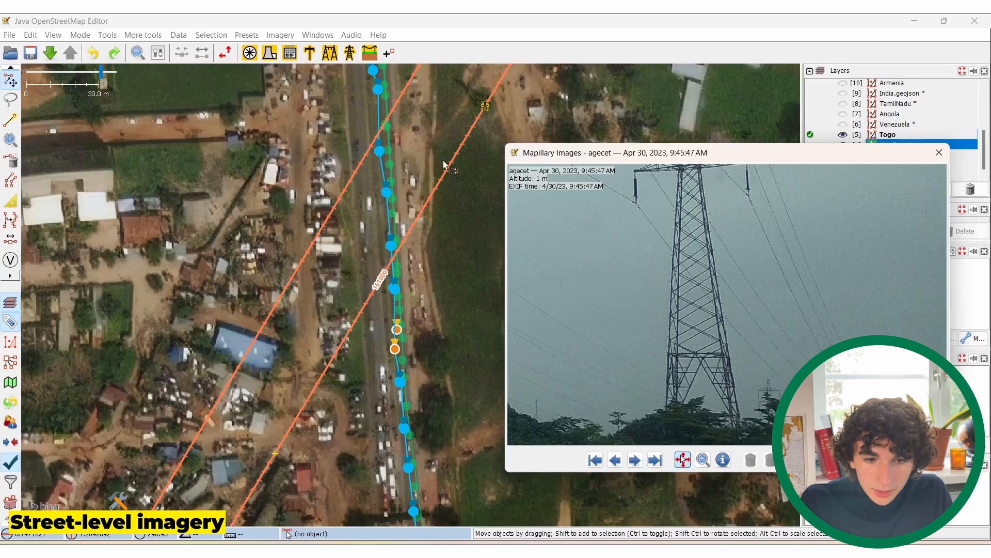
Compare the more distant towers and other poles in the photo with the towers mapped along the two lines.
left_click_drag(444, 165, 360, 340)
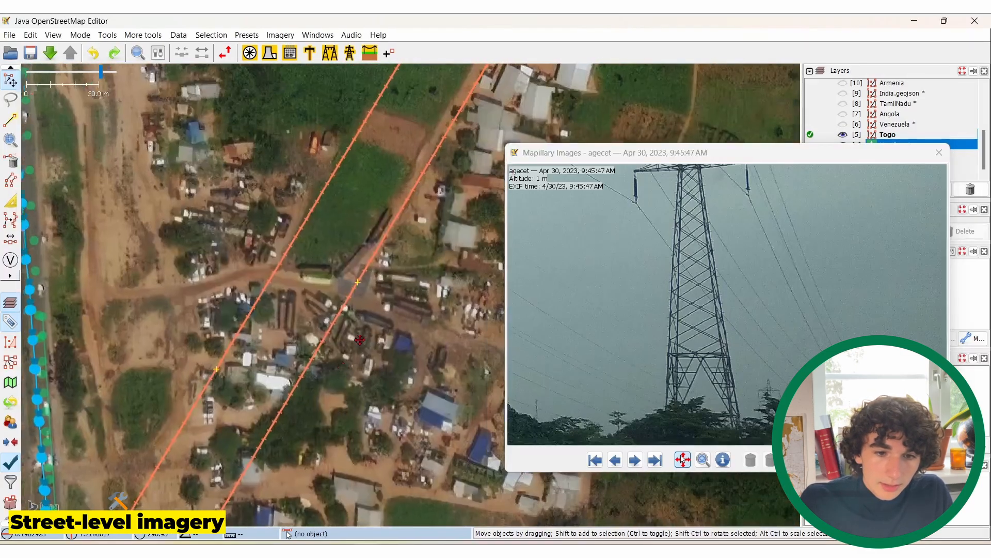
scroll(360, 340, "down", 2)
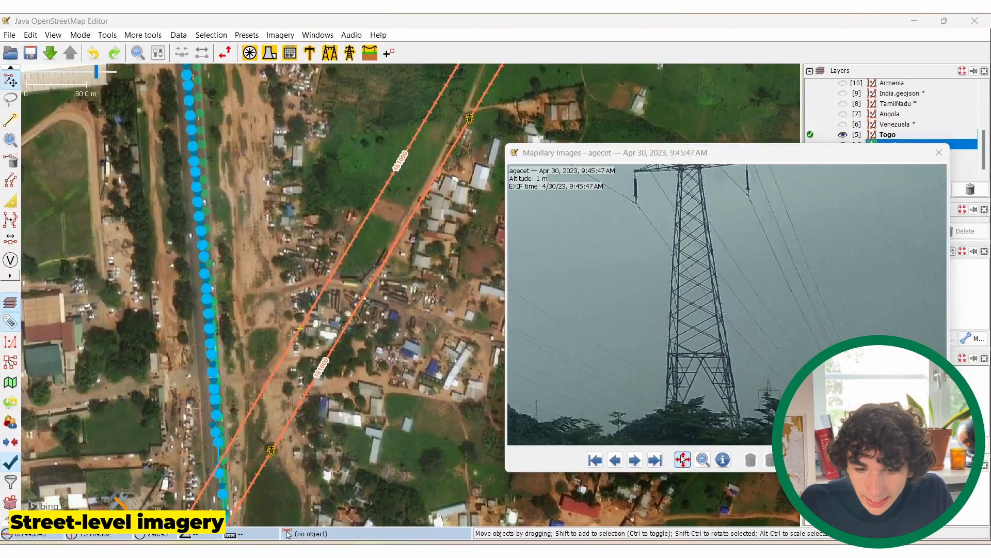
left_click_drag(696, 381, 727, 304)
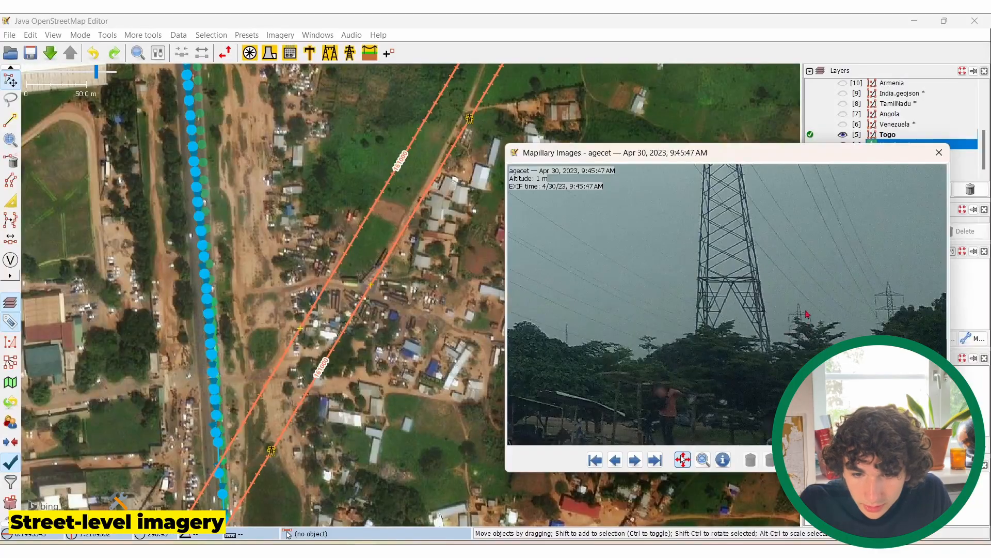
left_click_drag(401, 265, 378, 385)
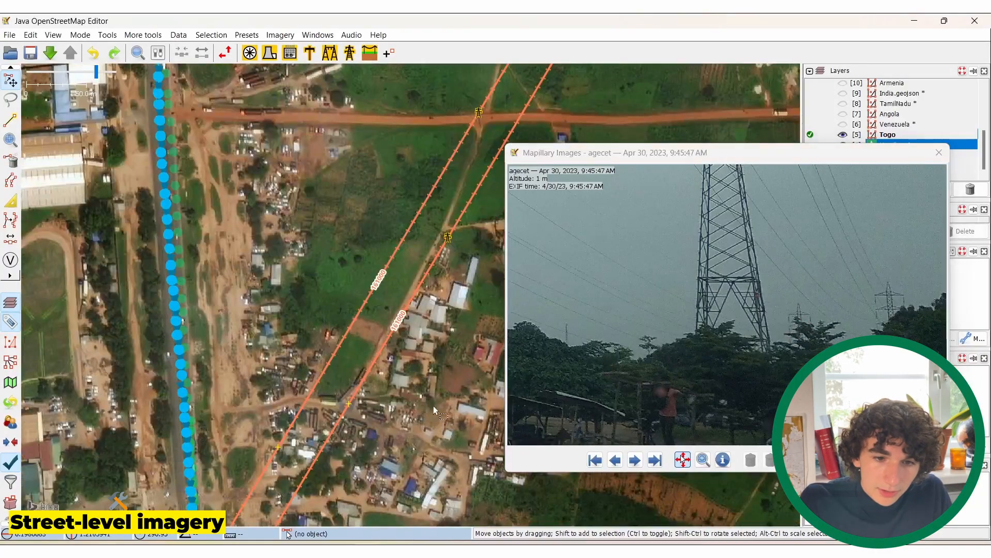
left_click_drag(601, 322, 672, 336)
left_click_drag(351, 413, 503, 236)
left_click_drag(430, 330, 434, 233)
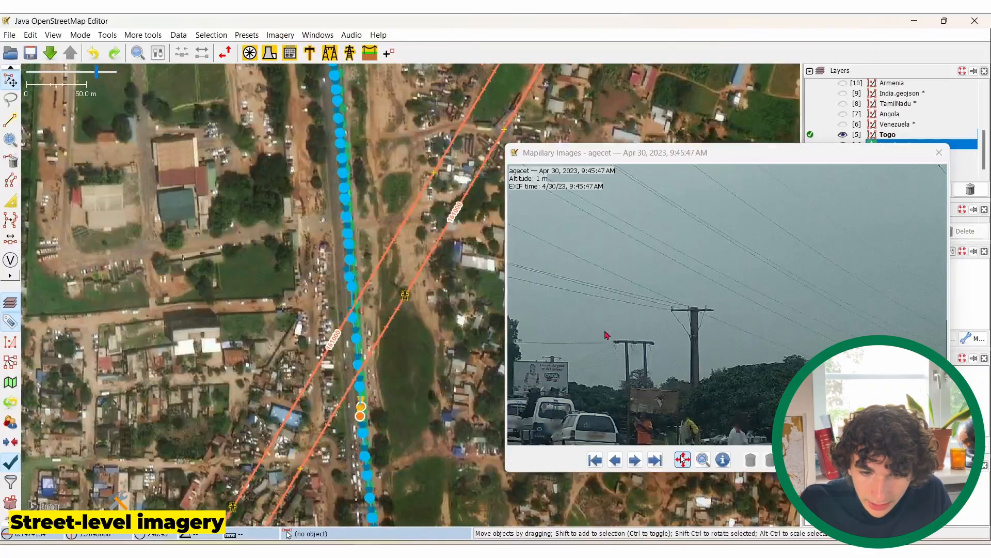
Compare the area around the highway crossing with the Esri World Imagery layer off and on, leaving the layer visible.
left_click_drag(661, 327, 738, 276)
scroll(324, 297, "up", 3)
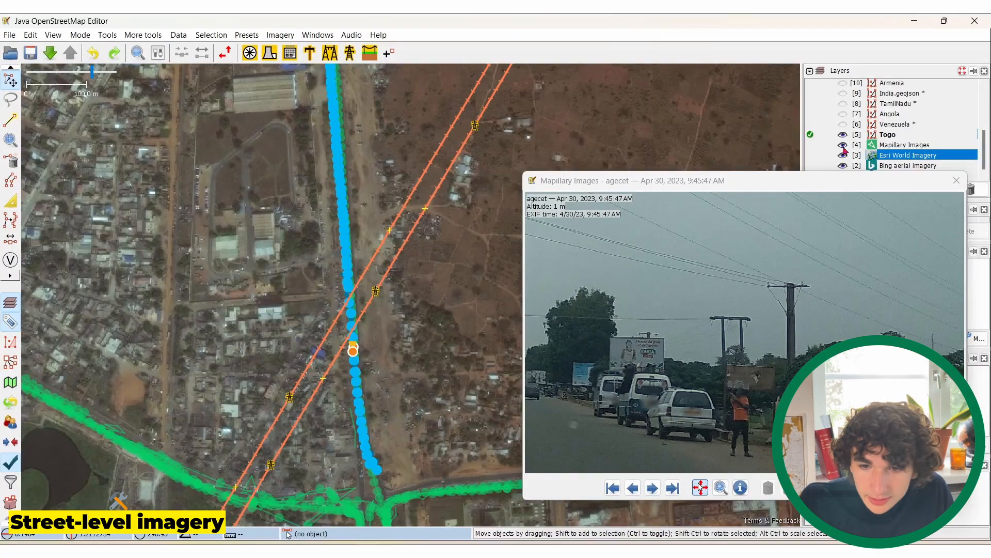
left_click(844, 157)
left_click(843, 157)
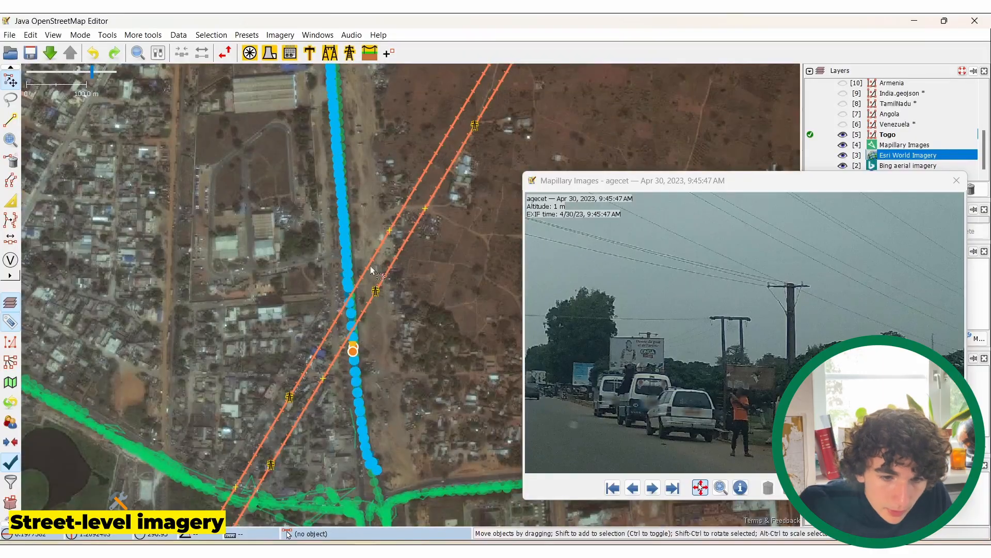
Search the satellite imagery beside the highway and along both 161 kV lines for the towers and poles shown in the photo.
scroll(370, 266, "up", 4)
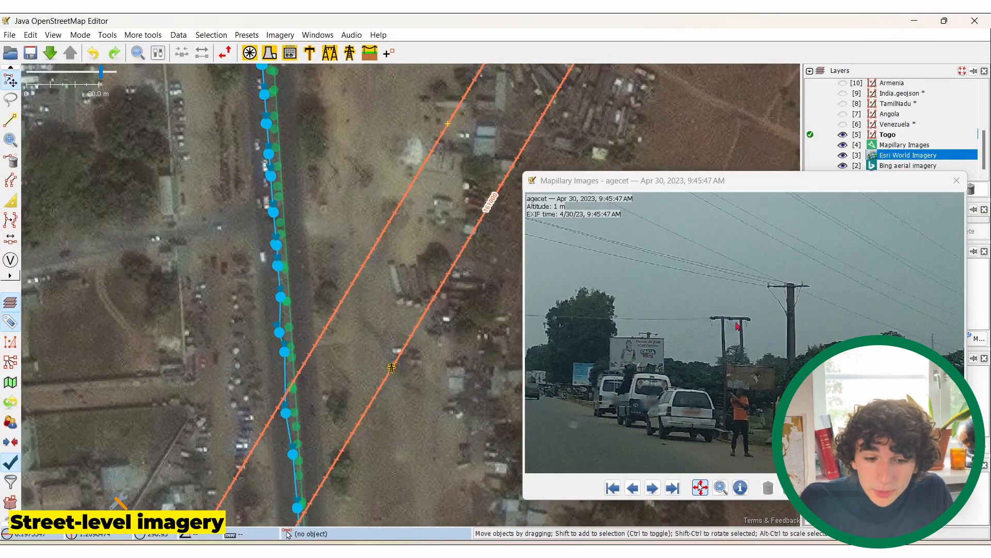
scroll(400, 256, "up", 3)
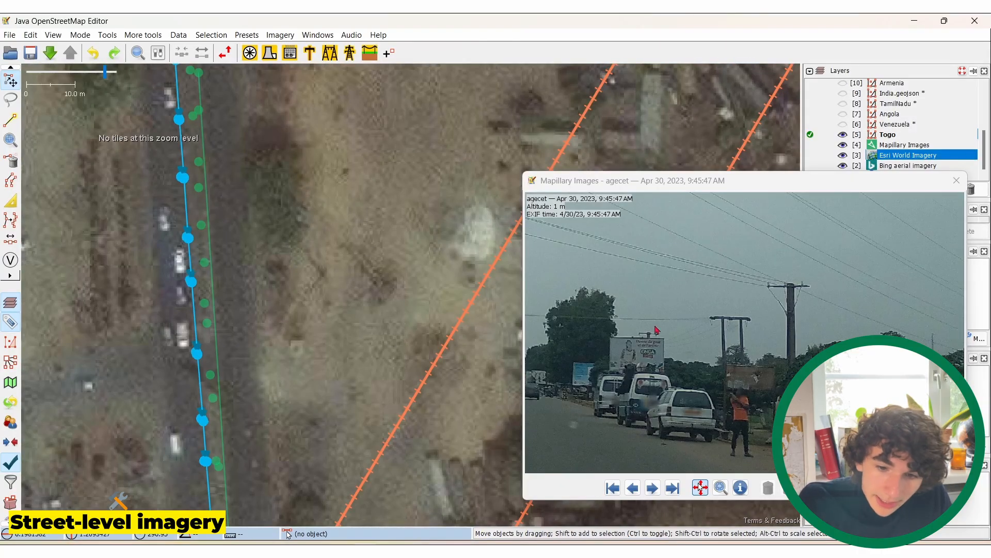
left_click_drag(423, 298, 385, 267)
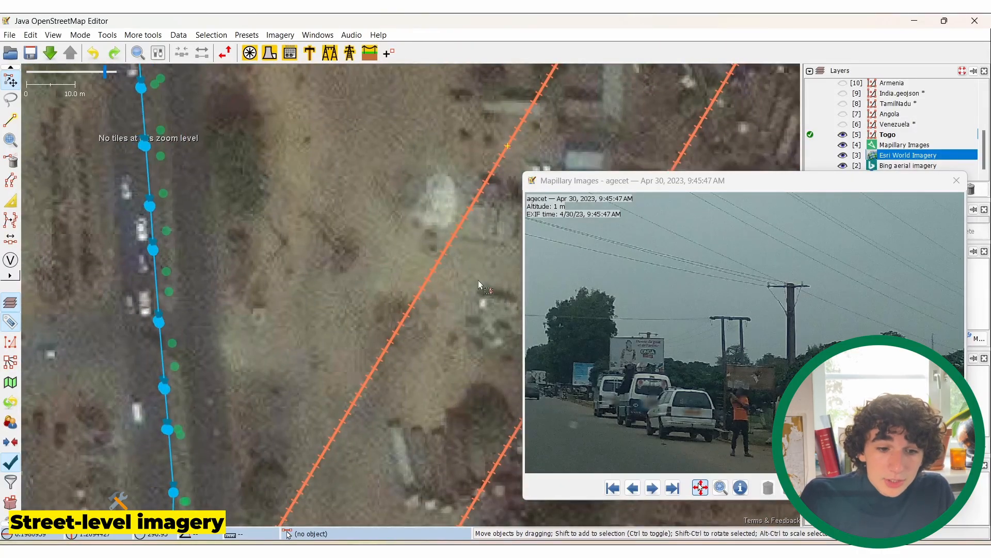
scroll(335, 243, "down", 3)
scroll(339, 219, "up", 3)
scroll(304, 289, "down", 3)
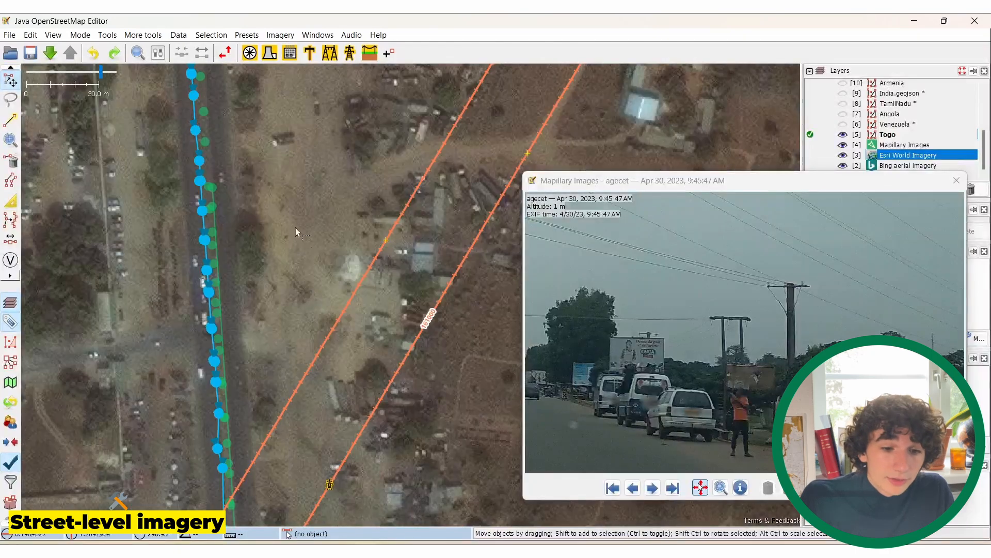
scroll(352, 277, "down", 2)
left_click_drag(352, 277, 293, 383)
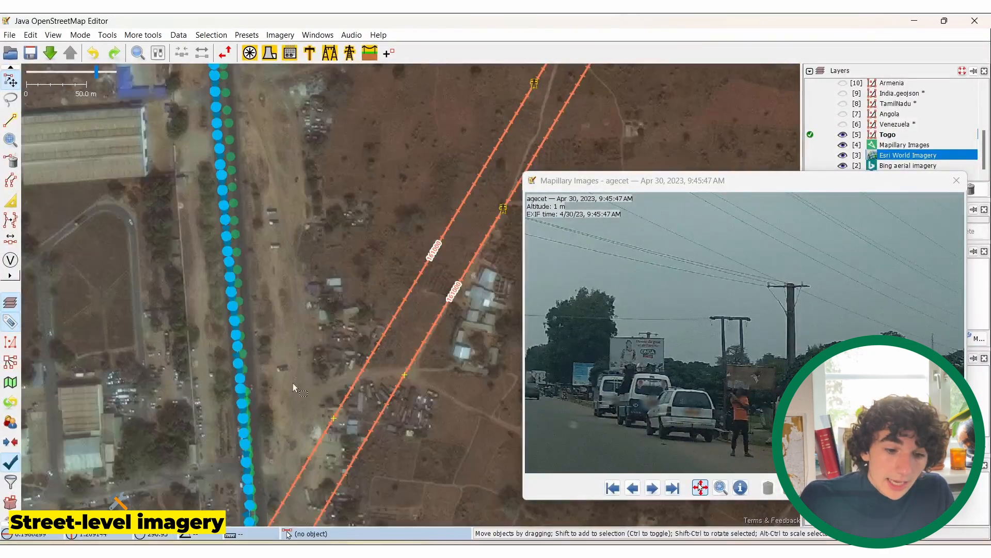
scroll(293, 383, "up", 2)
left_click_drag(392, 204, 347, 249)
left_click_drag(412, 189, 336, 188)
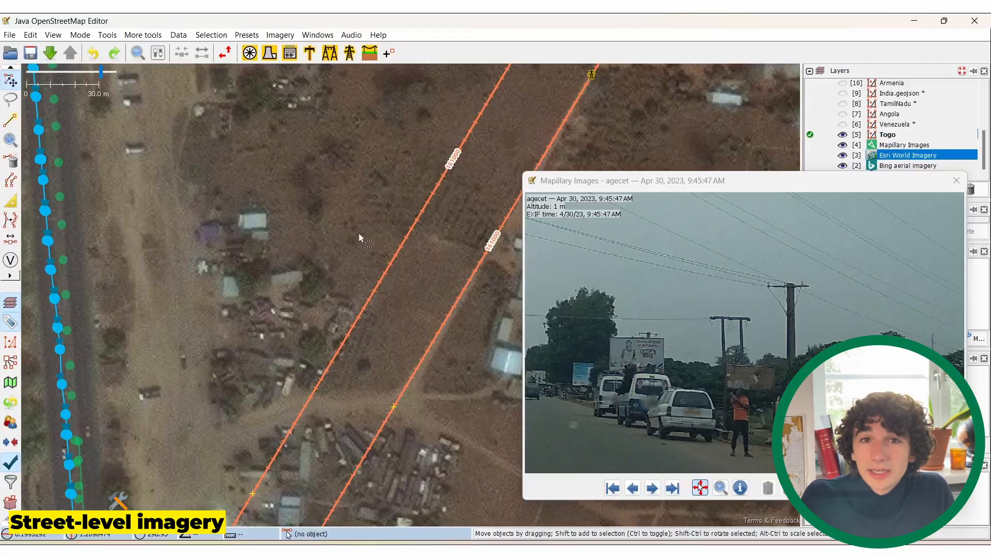
Examine the wider course of the two lines and the Mapillary photo coverage along the highway north of the crossing.
scroll(358, 233, "down", 2)
scroll(391, 188, "down", 2)
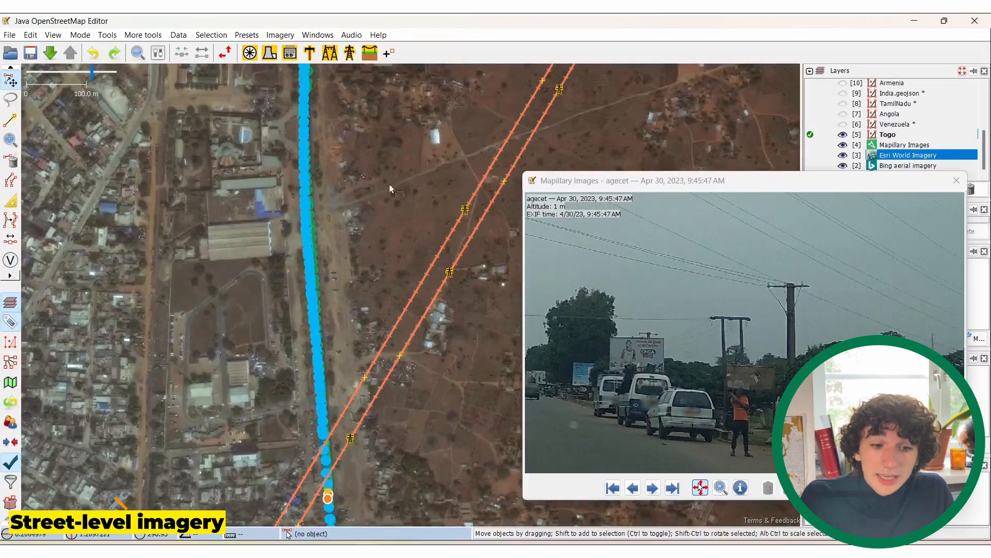
scroll(352, 218, "down", 4)
scroll(343, 158, "up", 2)
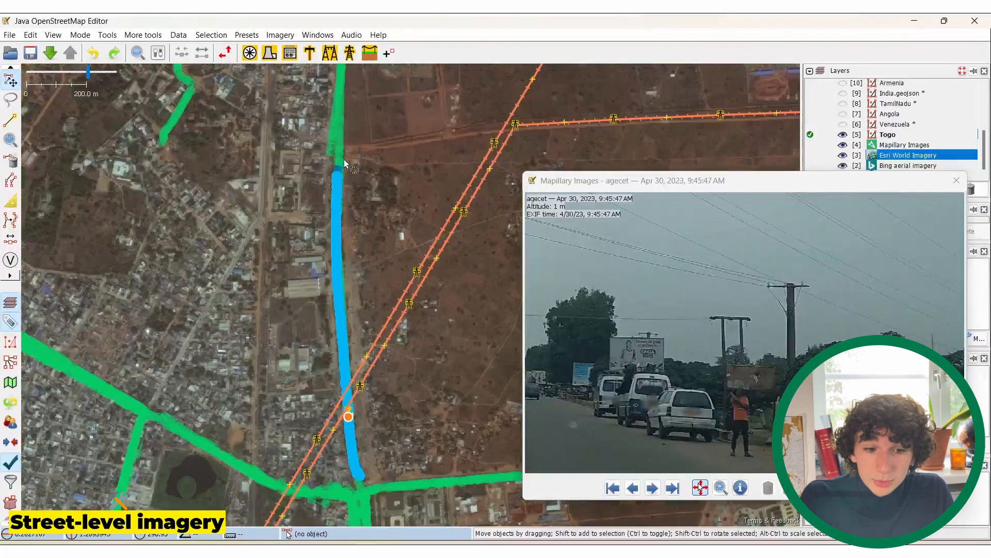
scroll(345, 180, "up", 2)
left_click_drag(345, 199, 296, 193)
scroll(295, 194, "down", 2)
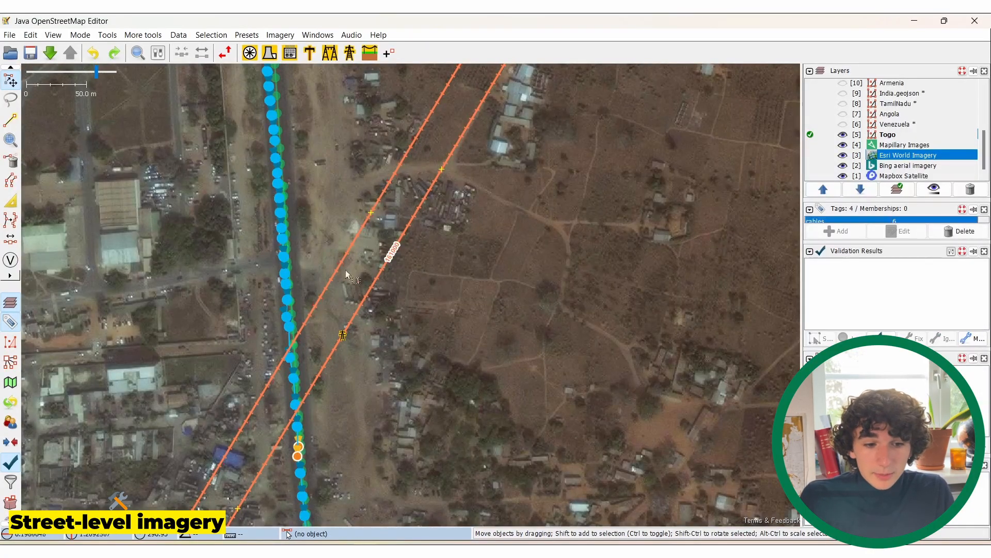
Take the coordinates of the tower on the eastern line and jump to 6.1974536, 1.2092324 on the Mapillary website.
left_click(346, 345)
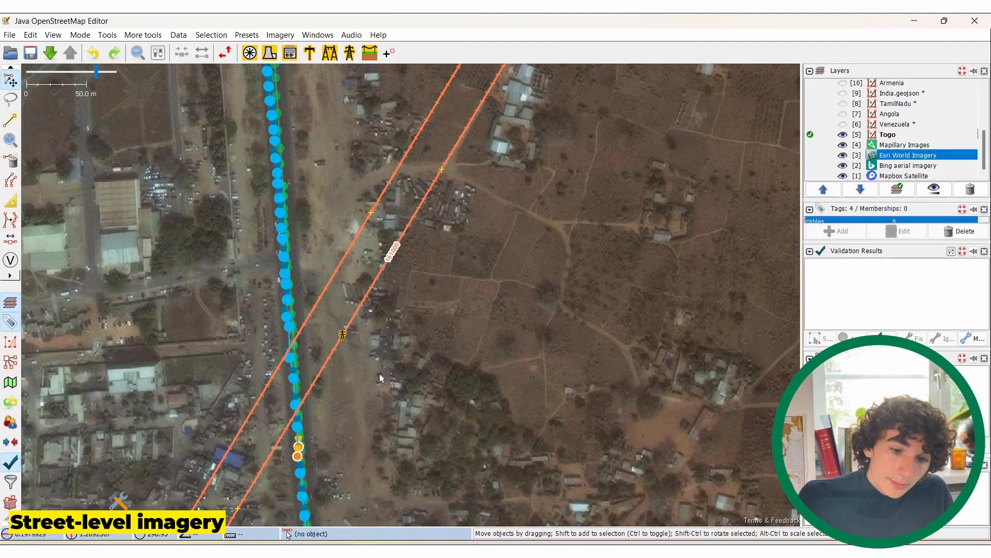
left_click(343, 337)
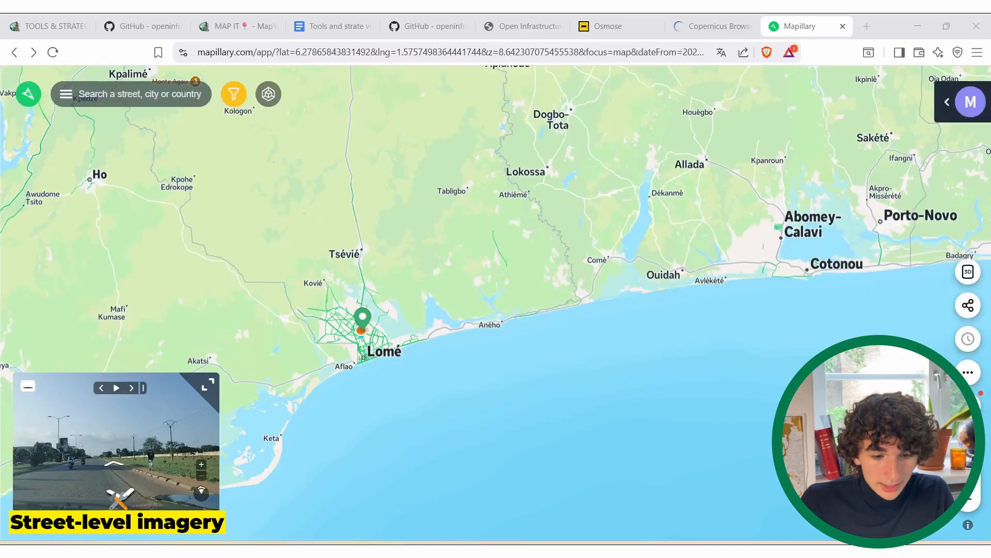
left_click(186, 96)
type("6.1974536, 1.2092324")
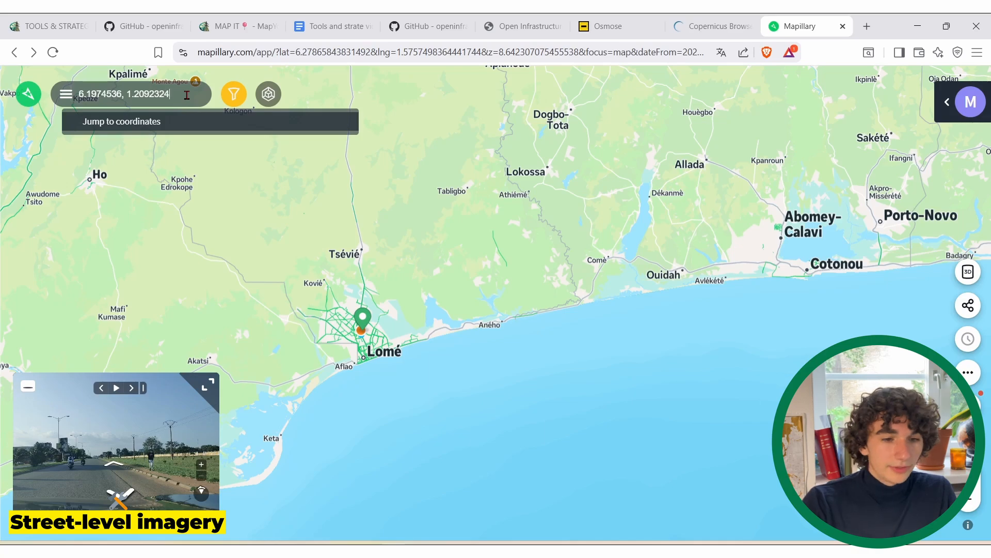
key("Return")
View the street-level photo on Boulevard Gnassingbe Eyadema at full size and move back one image to check the towers.
scroll(516, 331, "up", 3)
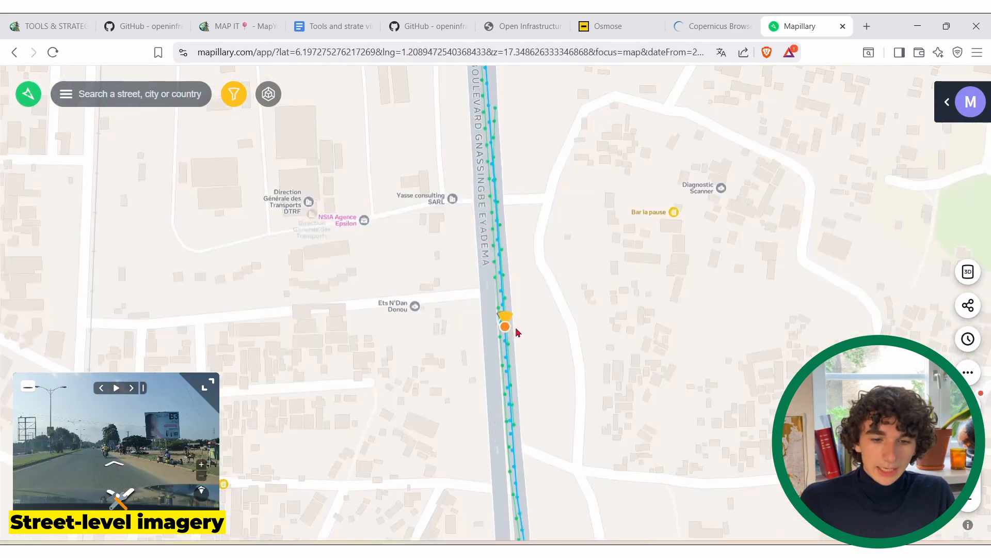
scroll(517, 330, "up", 3)
left_click(506, 327)
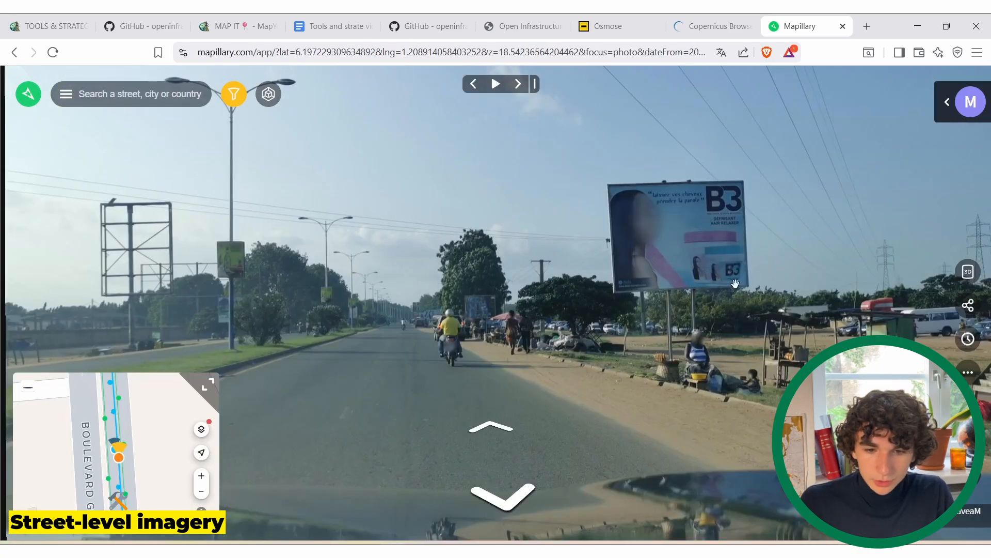
left_click(505, 496)
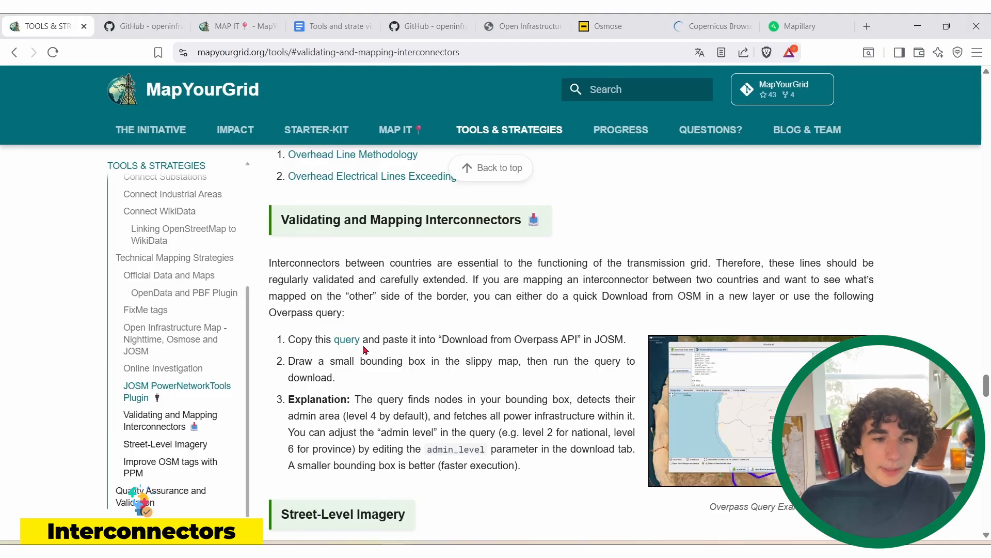
Switch to JOSM and follow the 400 kV line in the Tunisia layer west across the border to inspect its last tower.
mouse_move(364, 550)
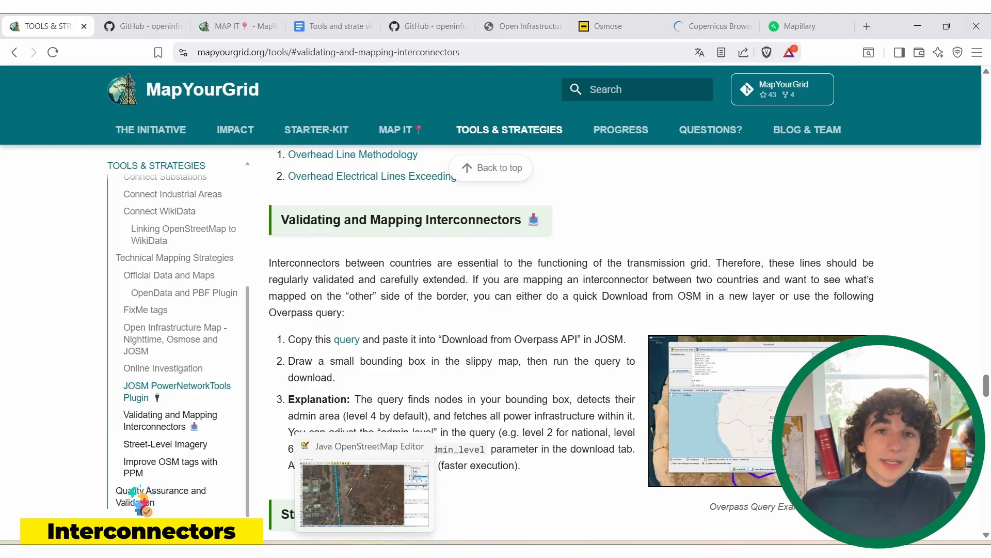
left_click(364, 551)
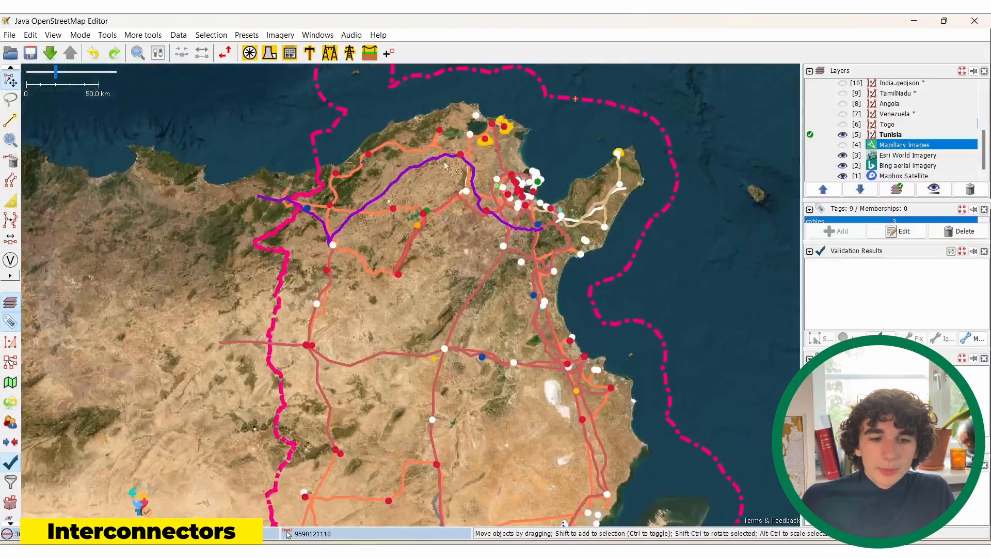
scroll(291, 190, "up", 3)
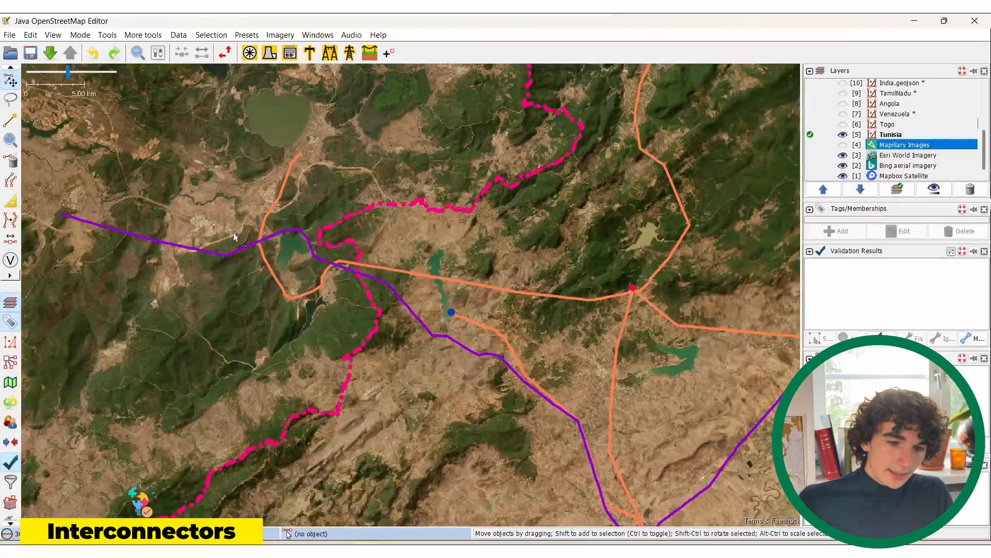
left_click_drag(288, 253, 457, 263)
left_click(219, 252)
left_click_drag(214, 247, 411, 260)
scroll(415, 259, "up", 6)
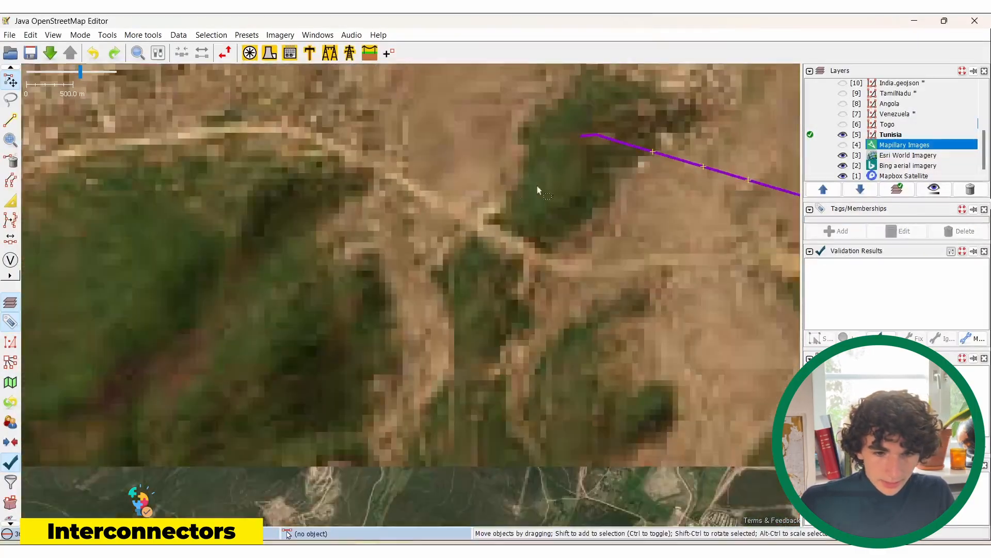
left_click_drag(568, 174, 474, 268)
scroll(489, 225, "up", 2)
scroll(432, 262, "up", 1)
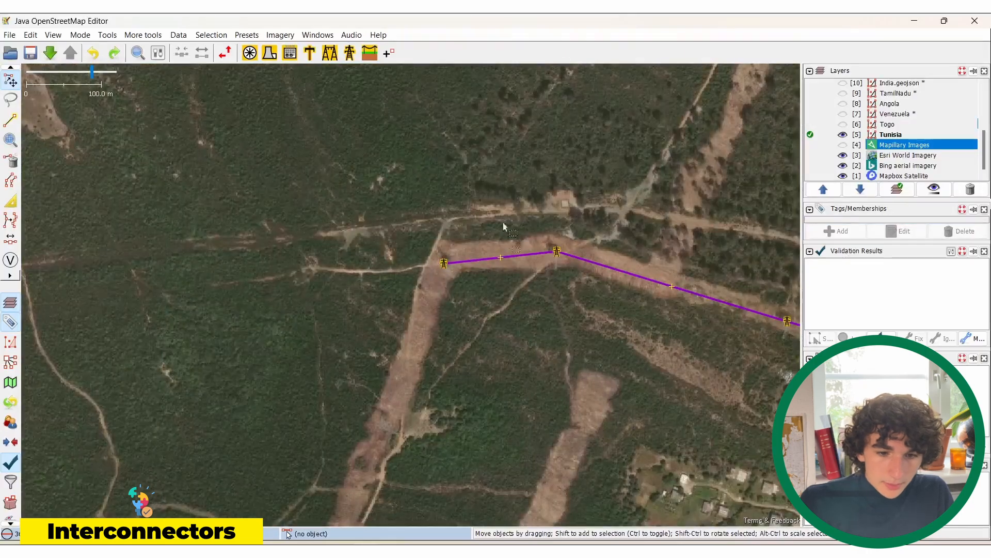
scroll(444, 276, "up", 2)
scroll(444, 271, "down", 2)
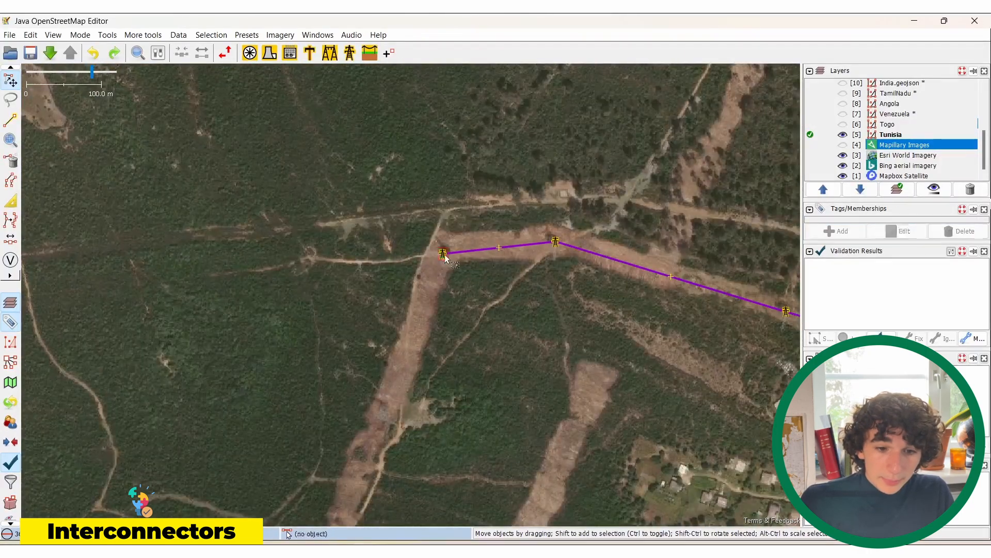
Try extending the 400 kV line from its last tower southwest along the cleared corridor, and undo the added segment.
left_click(443, 255)
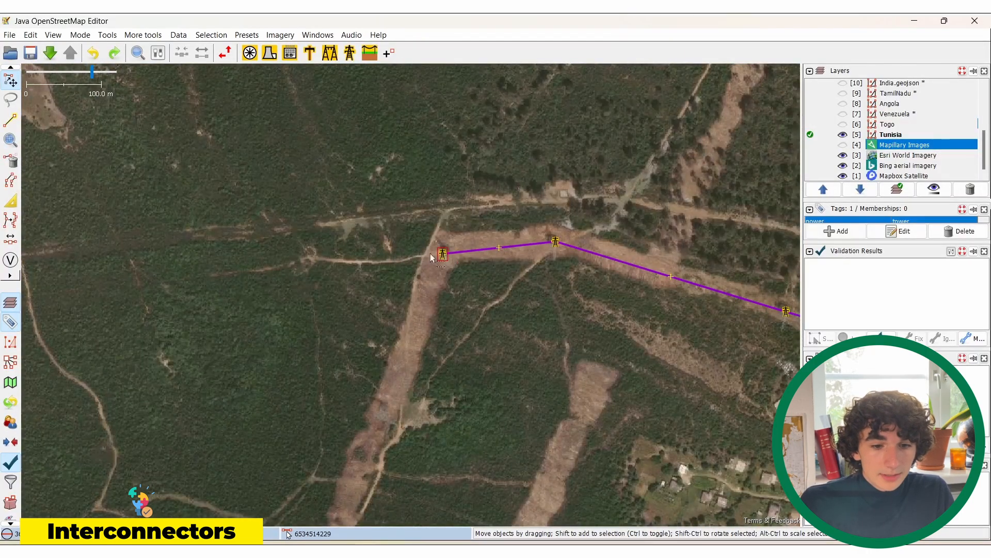
left_click(6, 124)
left_click(402, 364)
key("Escape")
mouse_move(420, 370)
left_mouse_down()
mouse_move(425, 246)
mouse_move(433, 249)
mouse_move(405, 319)
left_mouse_up()
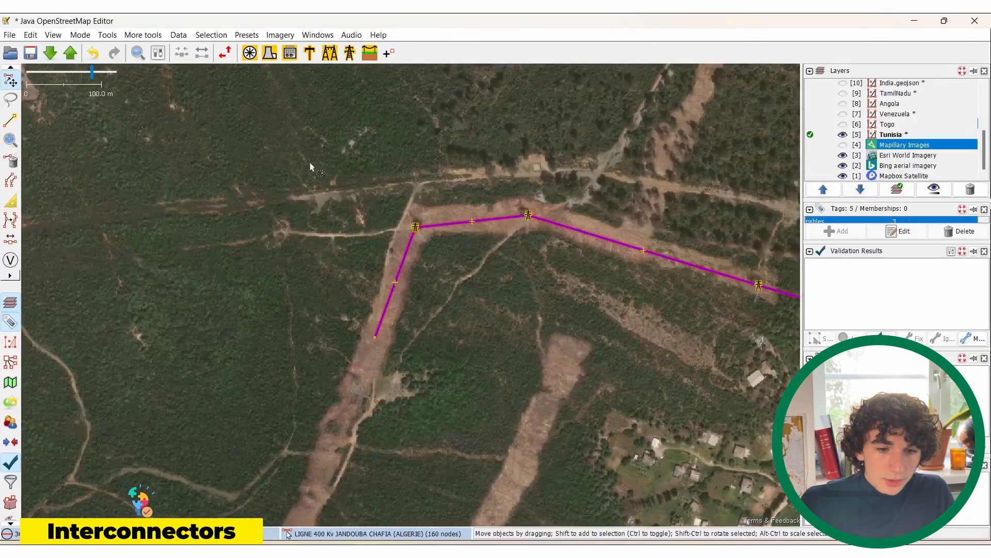
left_click(93, 54)
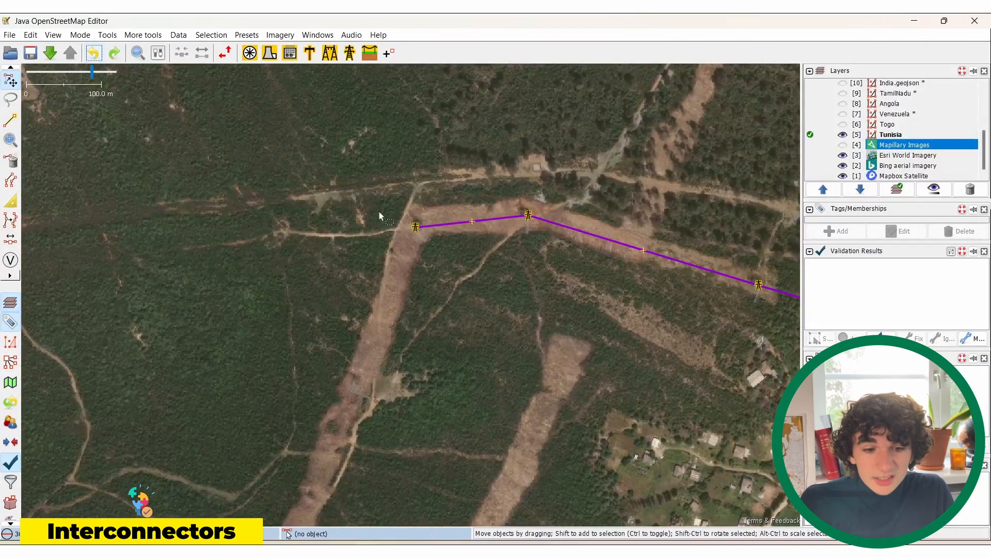
Preview the OSM download area around the line's last tower and examine the power lines mapped beyond it, without downloading anything.
scroll(404, 216, "up", 4)
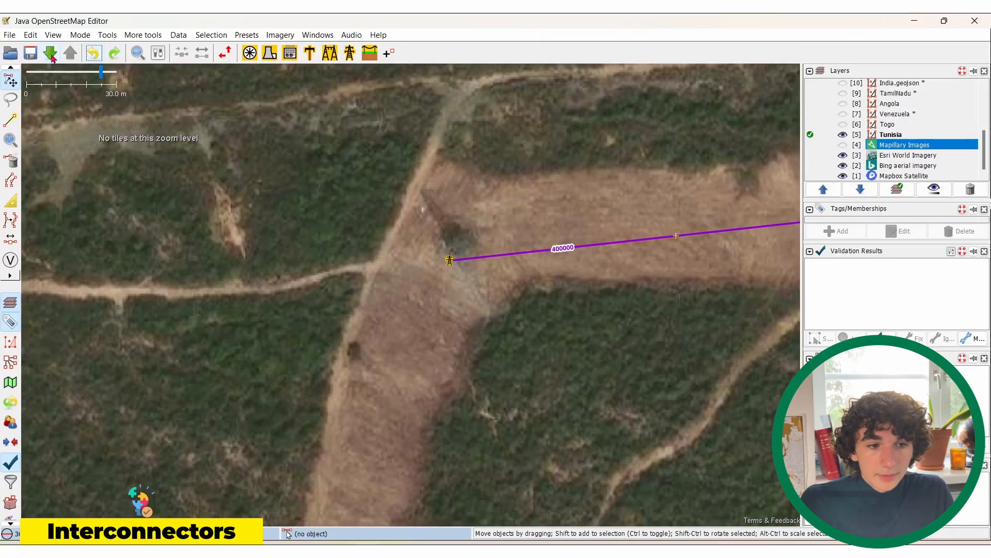
left_click(280, 35)
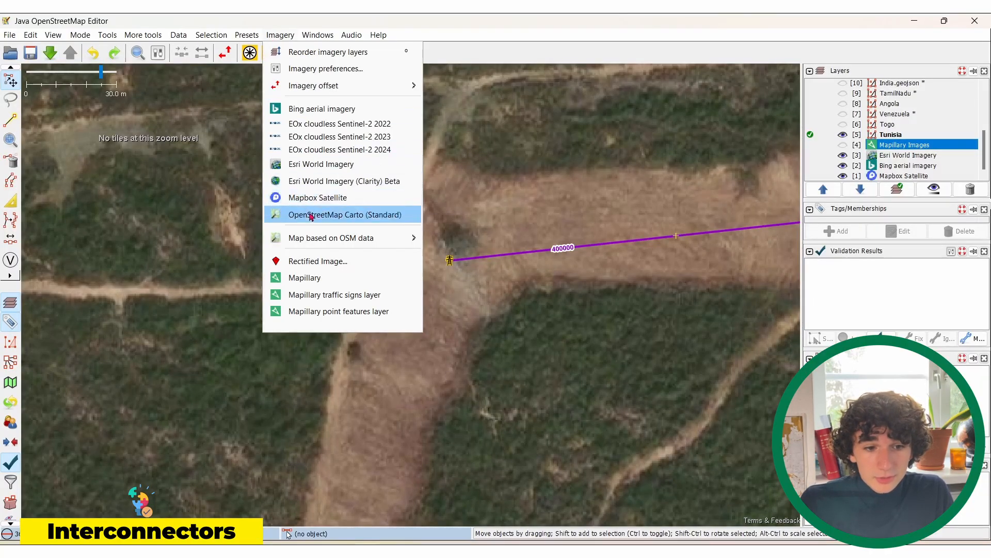
left_click(101, 94)
left_click(50, 52)
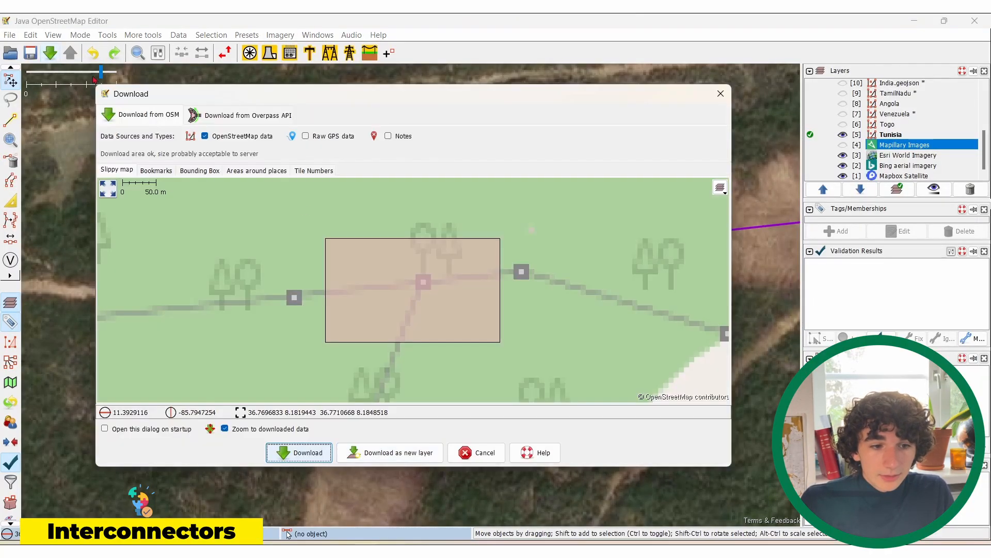
scroll(420, 284, "down", 3)
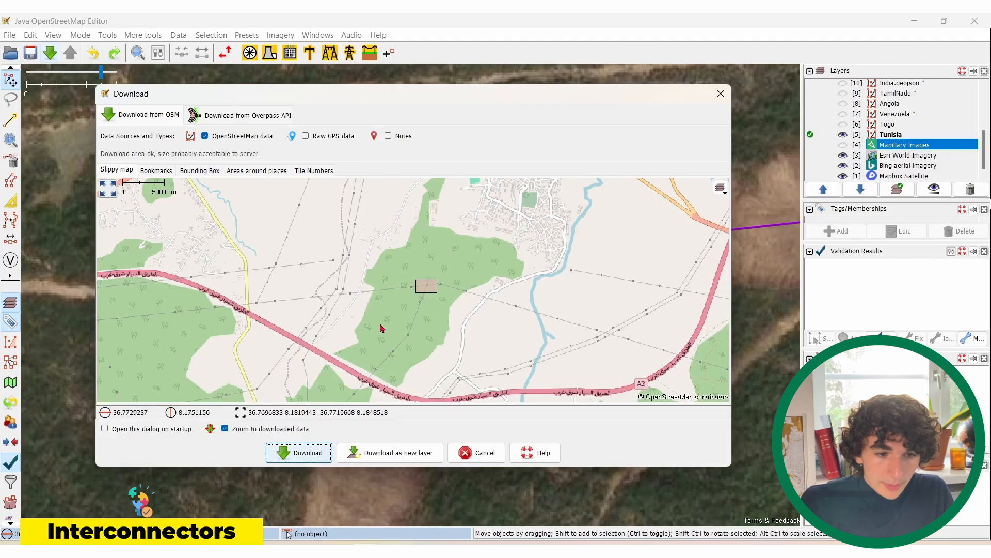
scroll(408, 268, "up", 3)
scroll(419, 251, "down", 2)
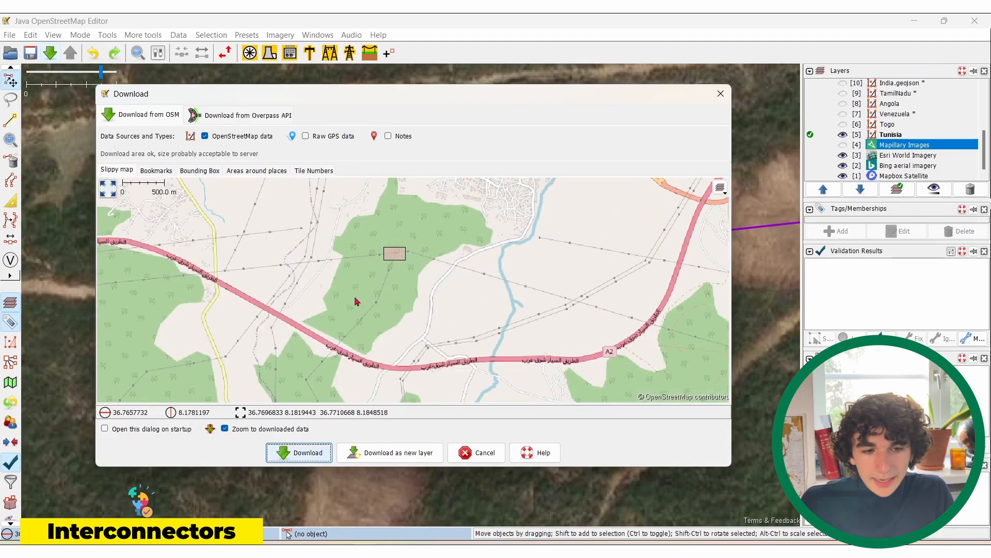
left_click(720, 99)
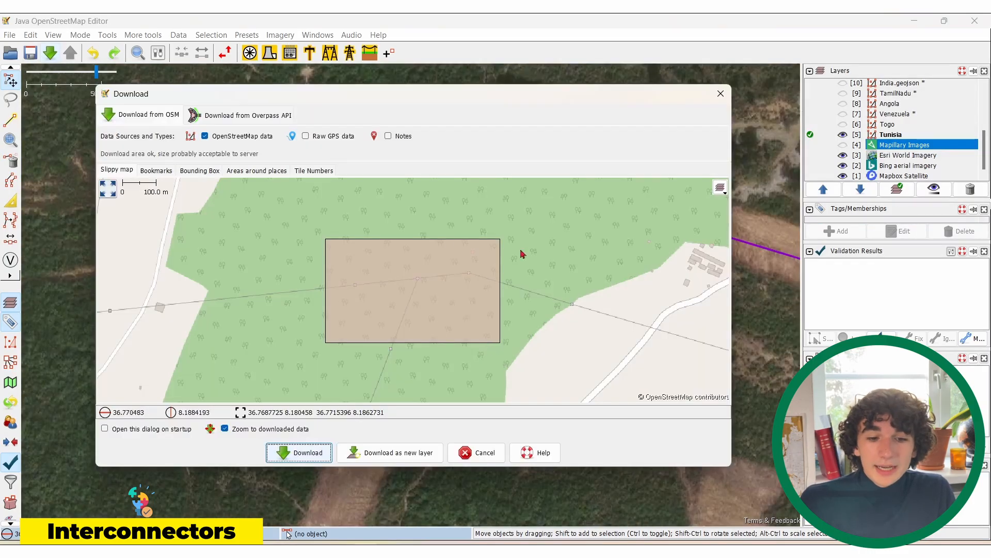
scroll(458, 301, "down", 4)
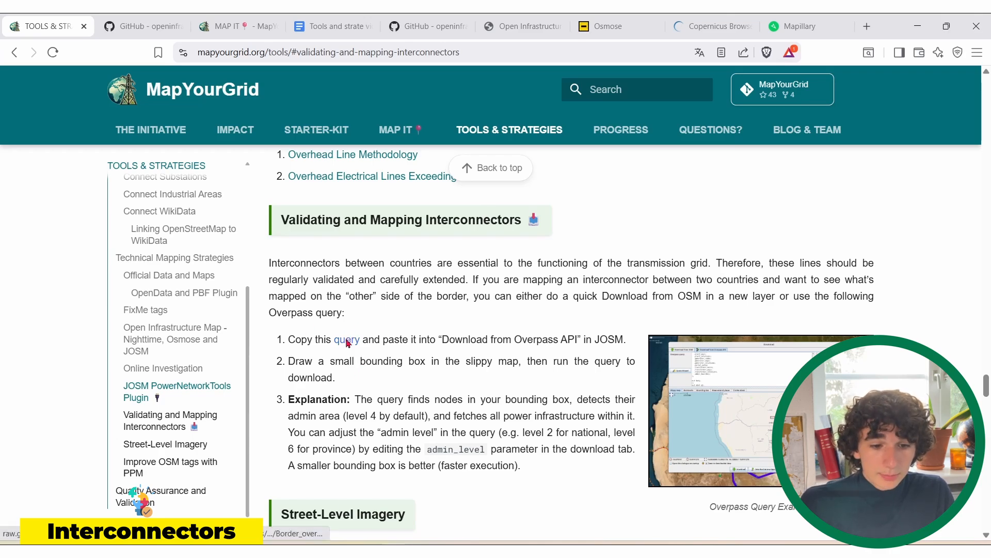
Open the Overpass query linked in MapYourGrid's interconnector guide in a new browser tab and copy its full text.
right_click(347, 343)
left_click(408, 349)
left_click(182, 26)
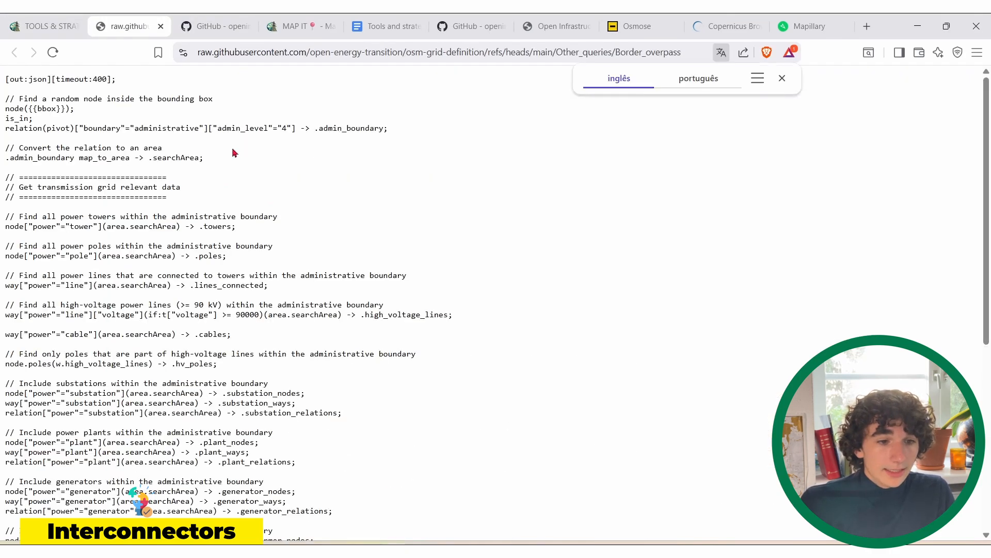
key("ctrl+a")
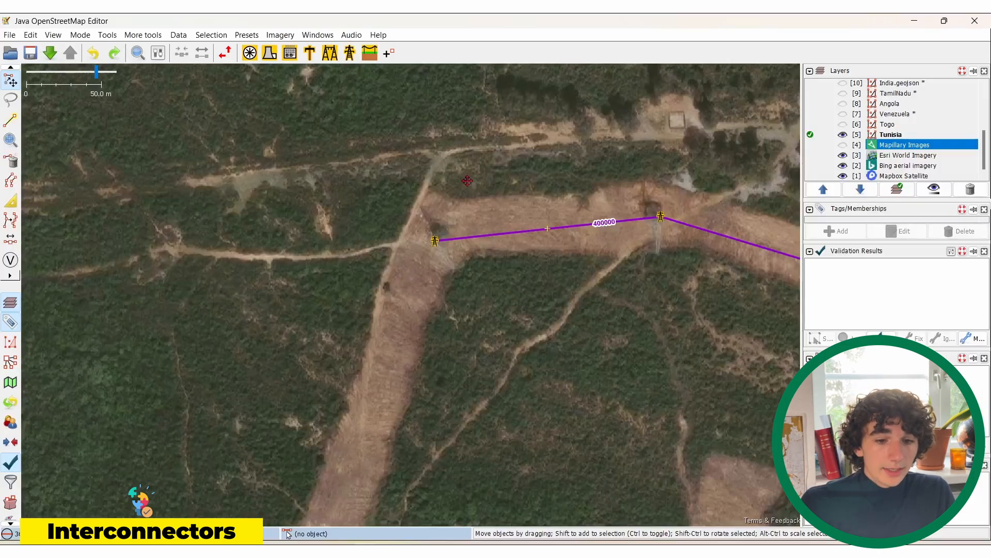
Replace the Overpass download query in JOSM with the copied border query and locate its admin_level filter set to 4.
left_click_drag(467, 180, 403, 190)
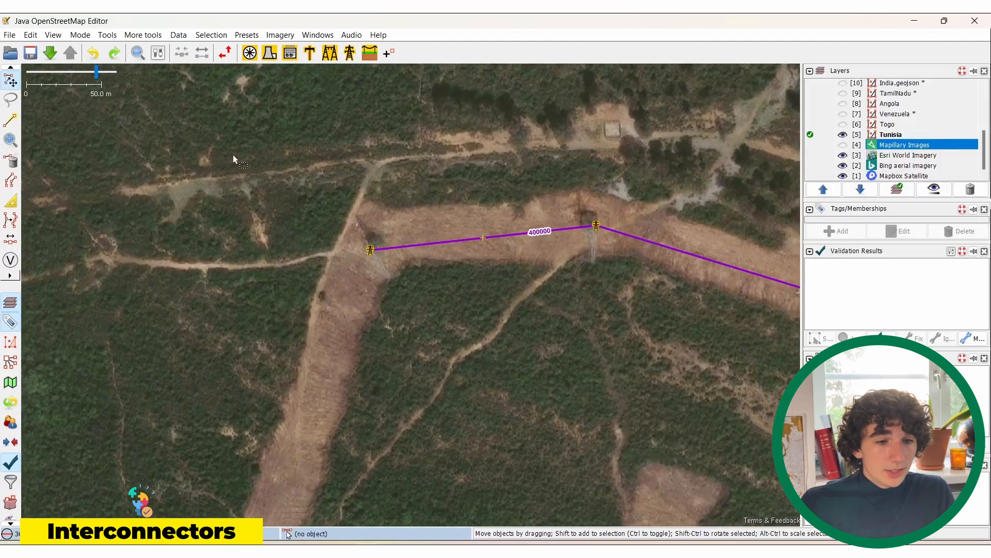
left_click(54, 57)
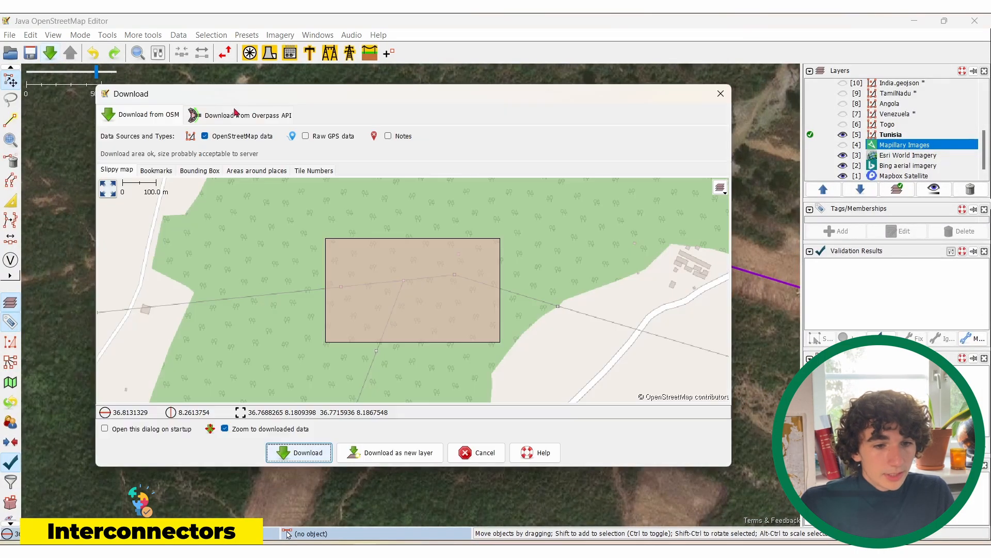
left_click(247, 115)
left_click(341, 192)
key("ctrl+a")
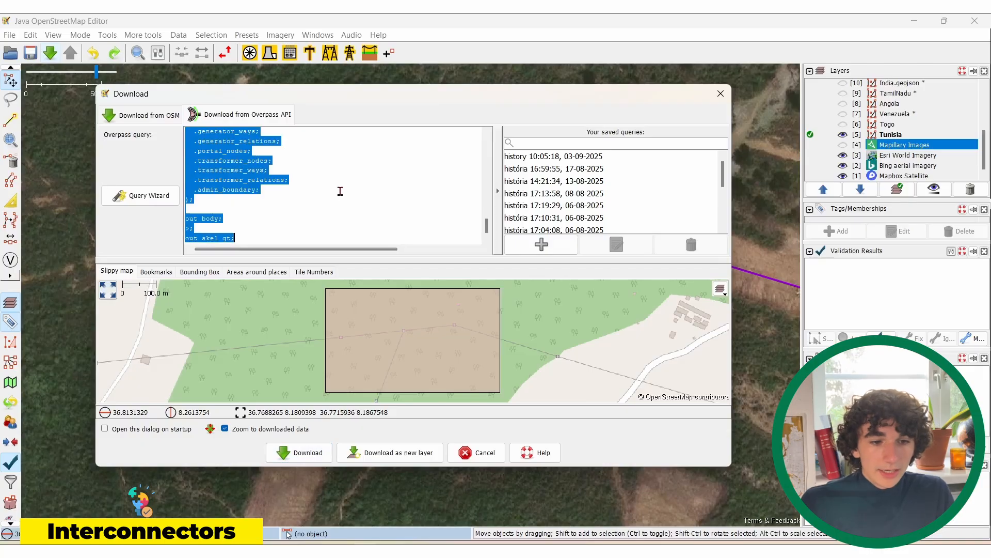
key("ctrl+v")
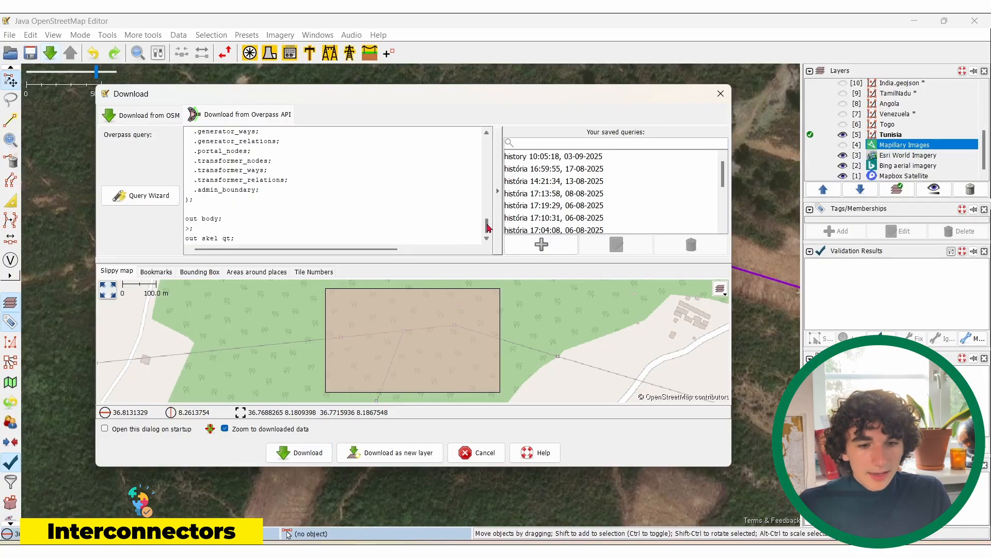
scroll(487, 227, "up", 10)
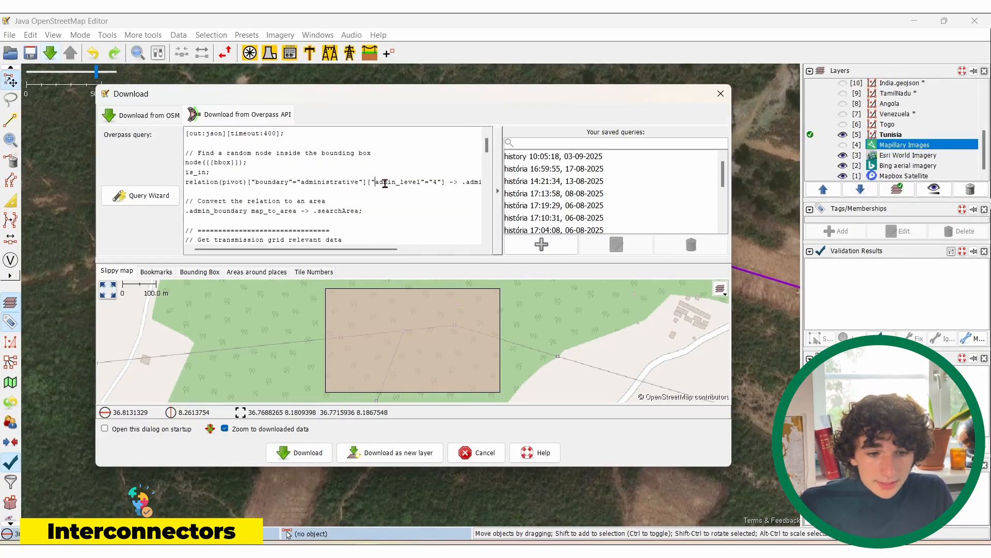
left_click_drag(375, 182, 442, 182)
left_click(437, 183)
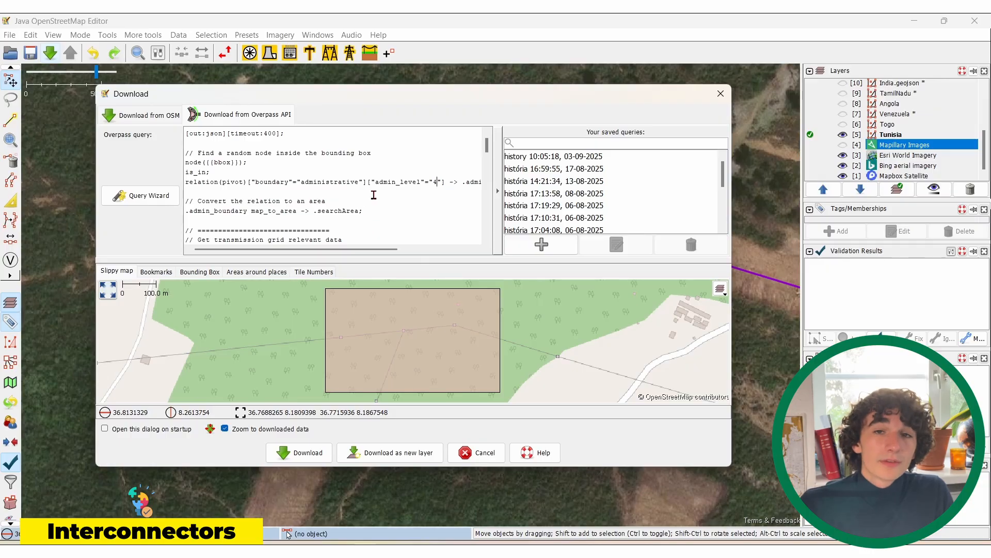
Mark a small download area around the 400 kV line's last tower and download the query's data as a new layer.
scroll(429, 323, "down", 1)
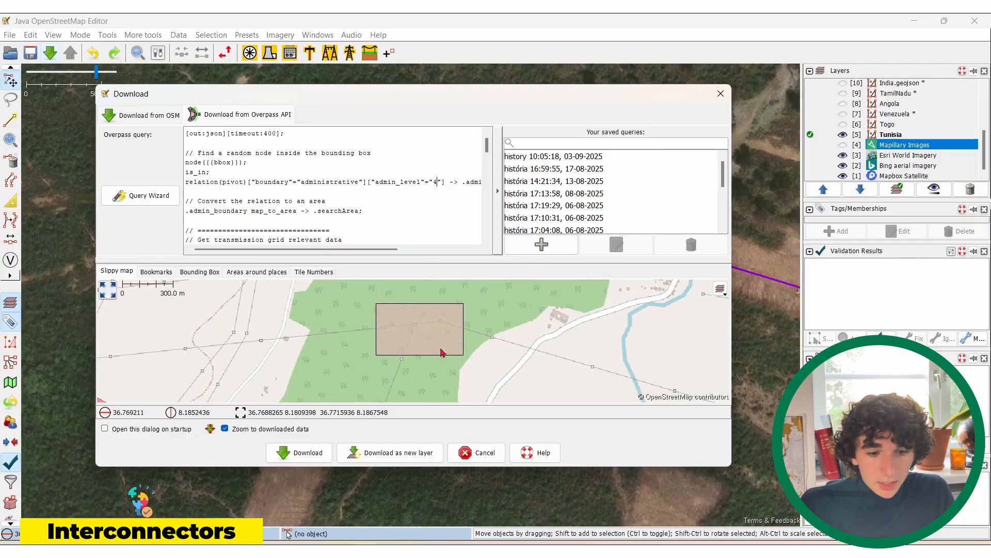
mouse_move(438, 344)
left_mouse_down()
mouse_move(405, 338)
mouse_move(422, 351)
left_mouse_up()
scroll(382, 330, "down", 2)
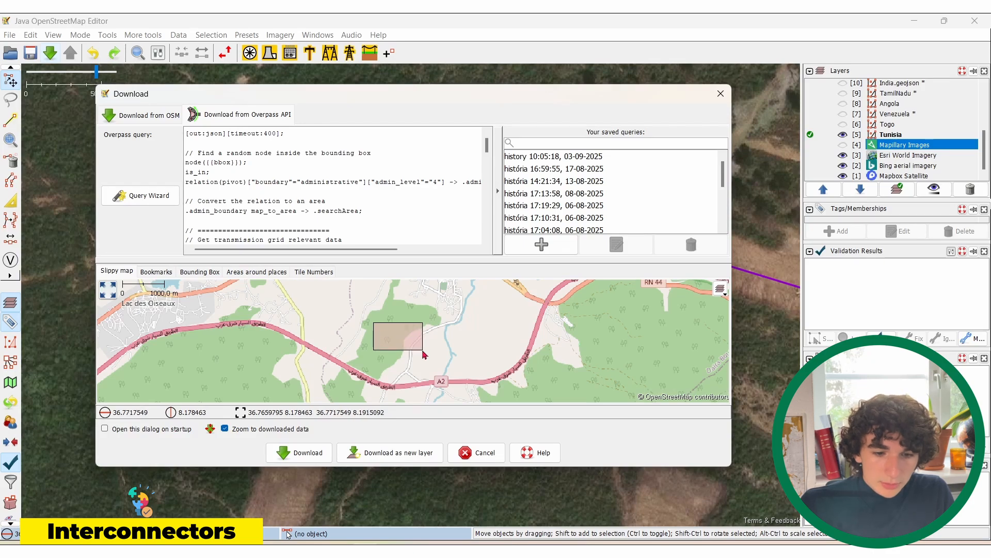
left_click(375, 455)
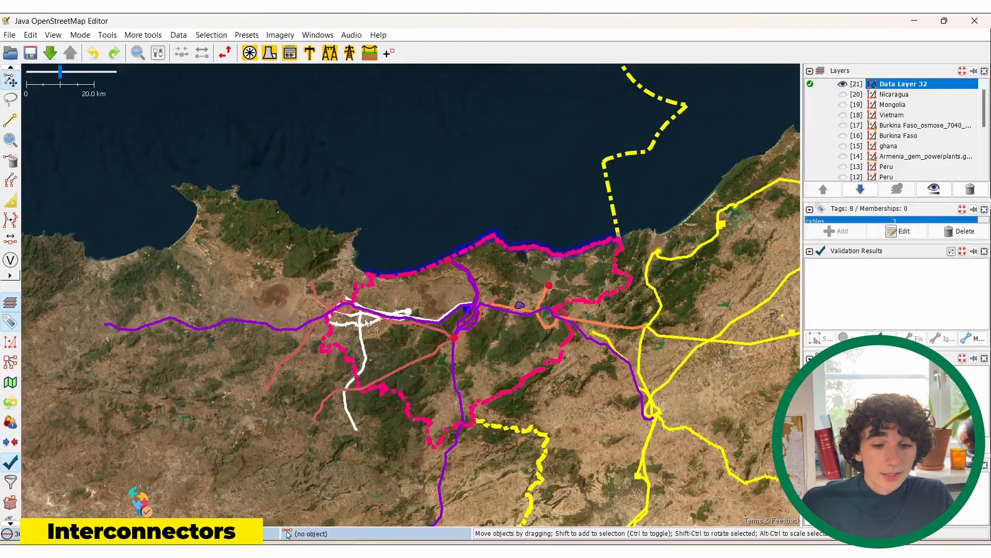
Examine the downloaded power lines around the 400 kV line's corner tower, and preview the OSM download area there without downloading.
left_click_drag(640, 336, 487, 283)
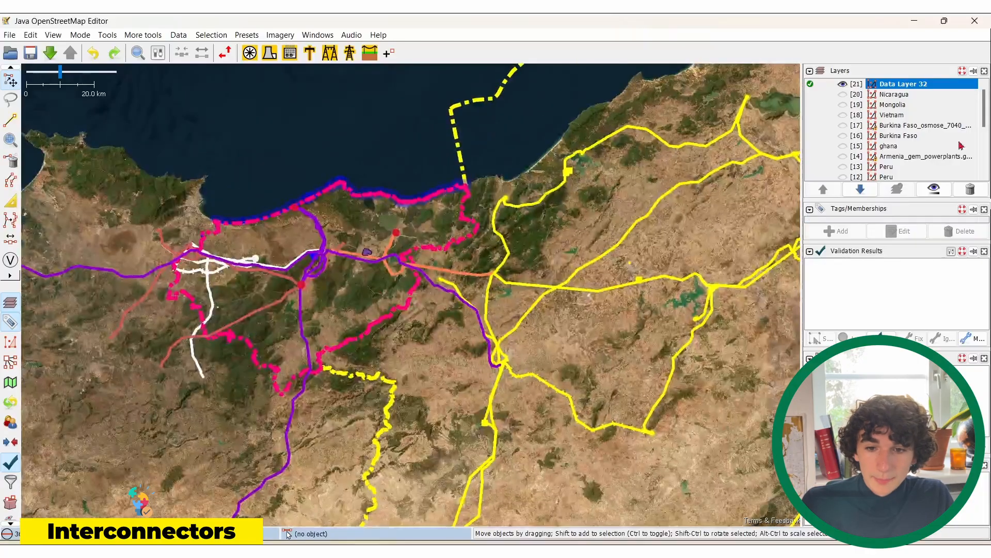
scroll(396, 295, "up", 2)
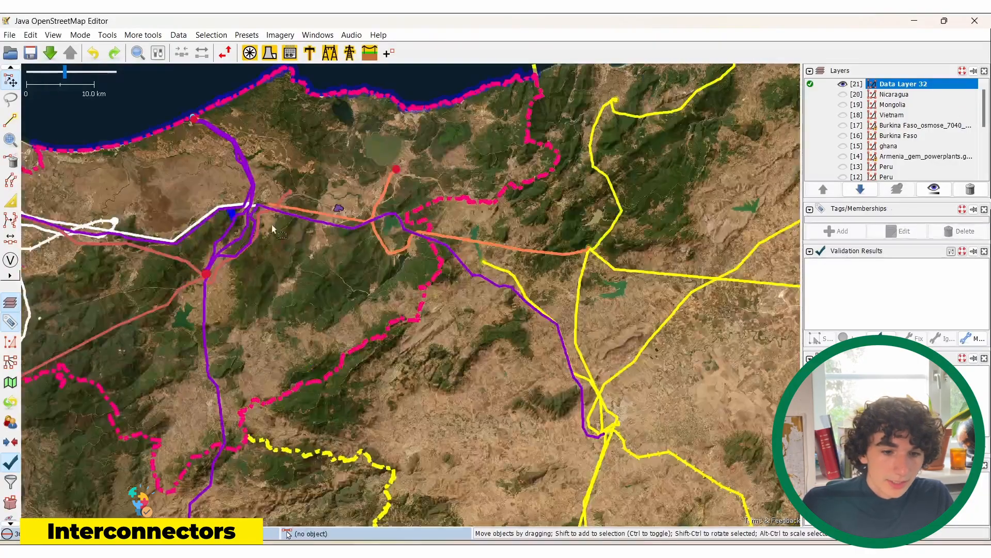
scroll(250, 205, "up", 10)
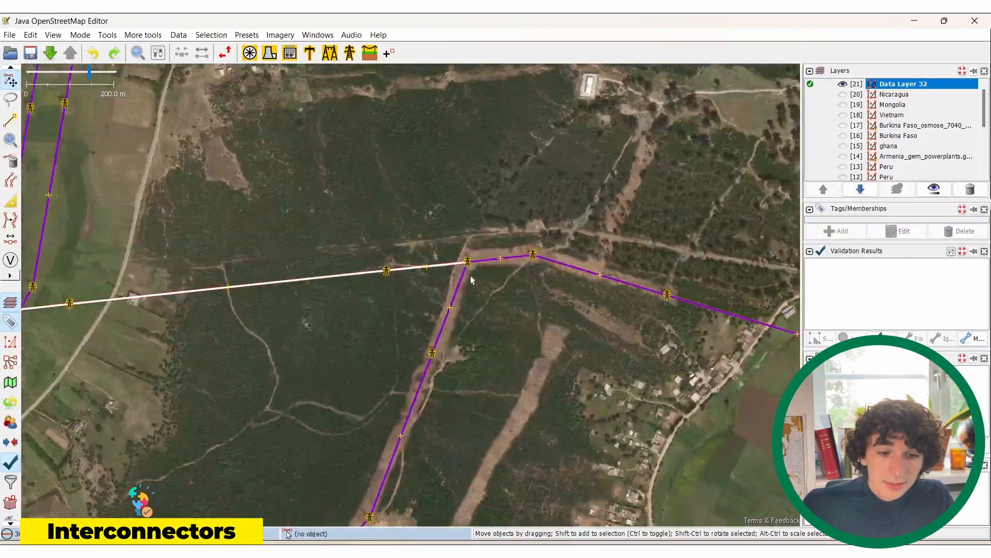
scroll(472, 265, "up", 2)
scroll(472, 266, "down", 10)
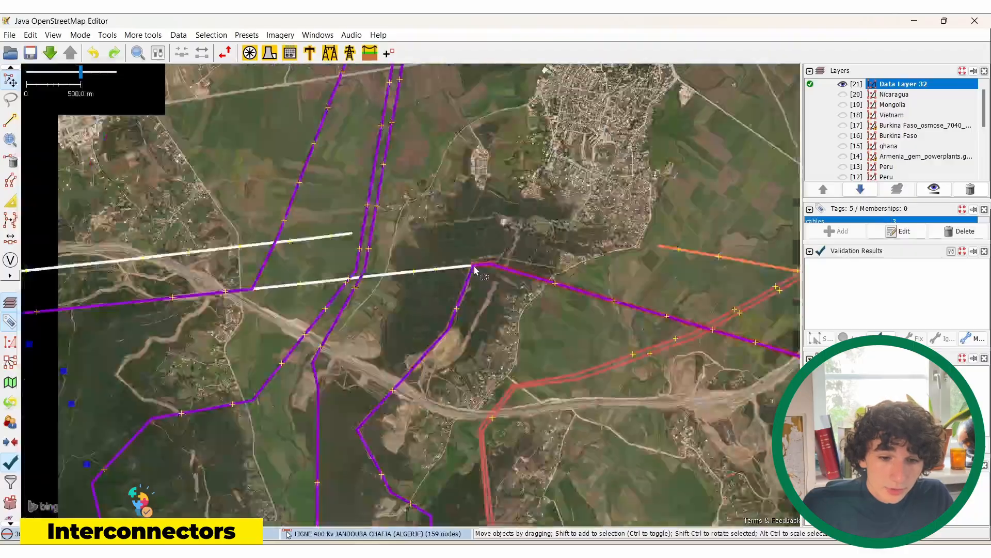
scroll(457, 264, "down", 5)
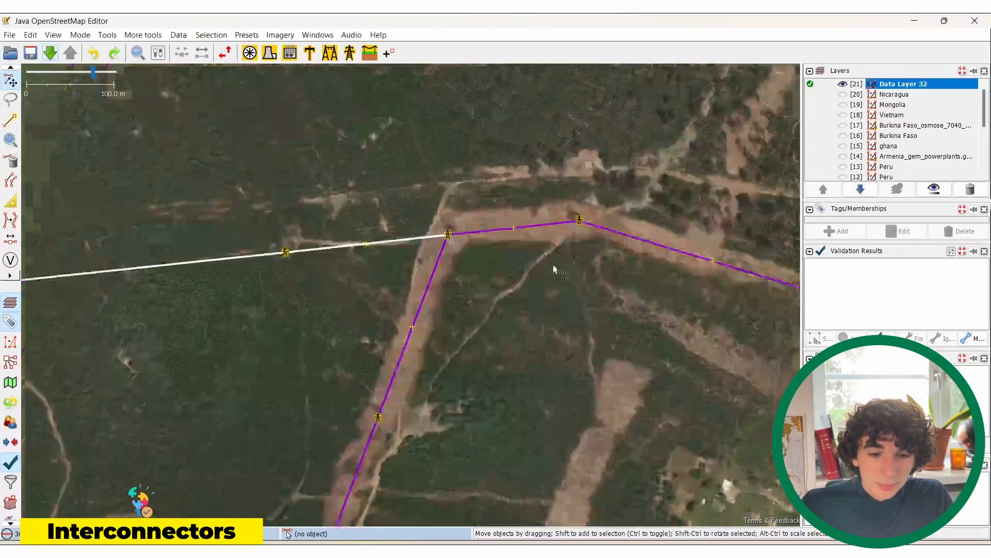
scroll(554, 269, "up", 2)
left_click(50, 52)
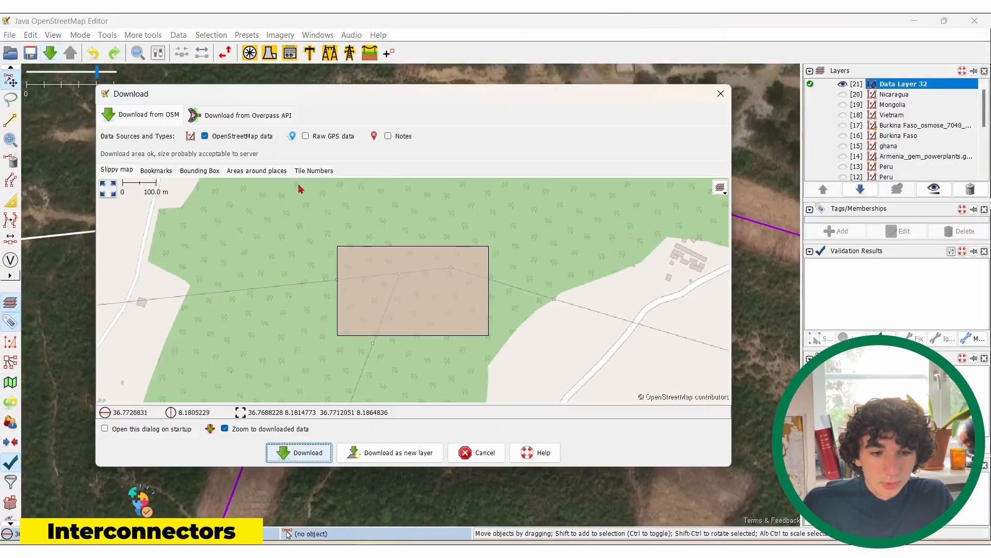
left_click(720, 93)
scroll(627, 306, "down", 2)
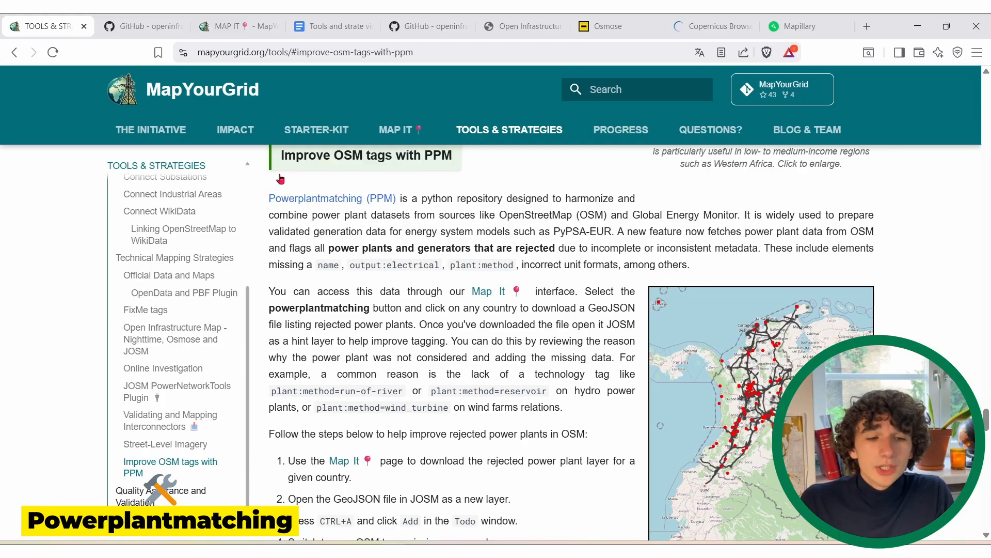
On MapYourGrid's Map It page, choose powerplantmatching's rejected power plants for Romania and load the GeoJSON into JOSM.
left_click(237, 18)
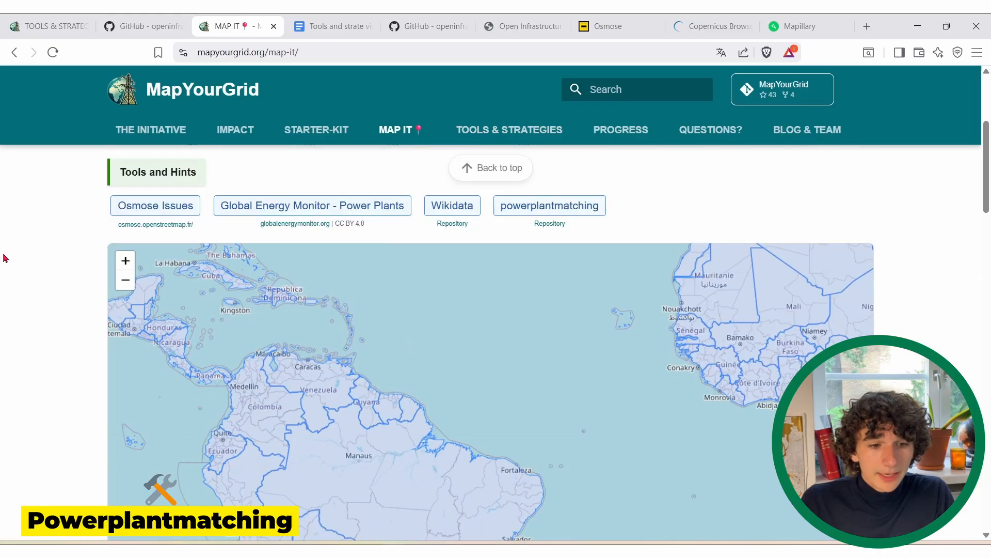
left_click(547, 208)
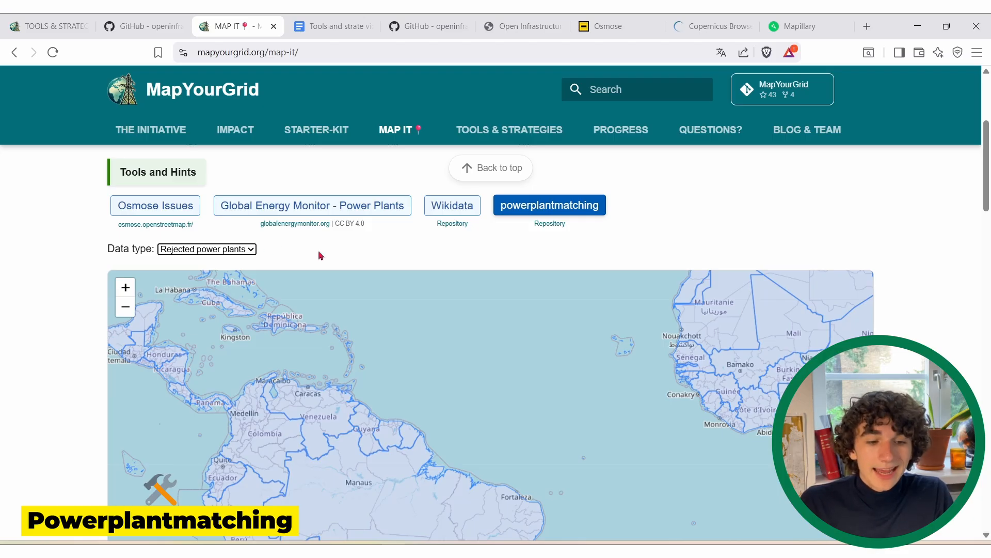
scroll(320, 255, "down", 1)
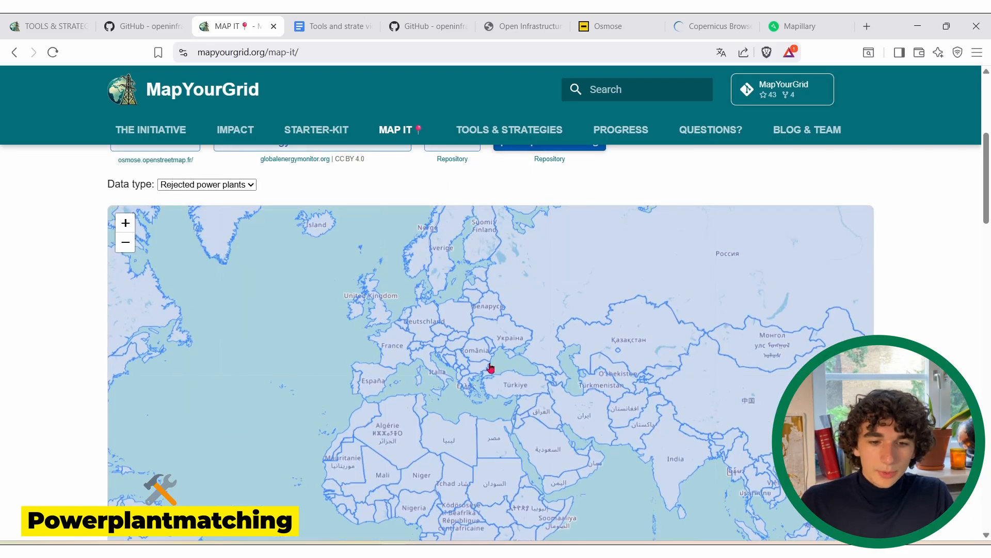
scroll(458, 342, "up", 1)
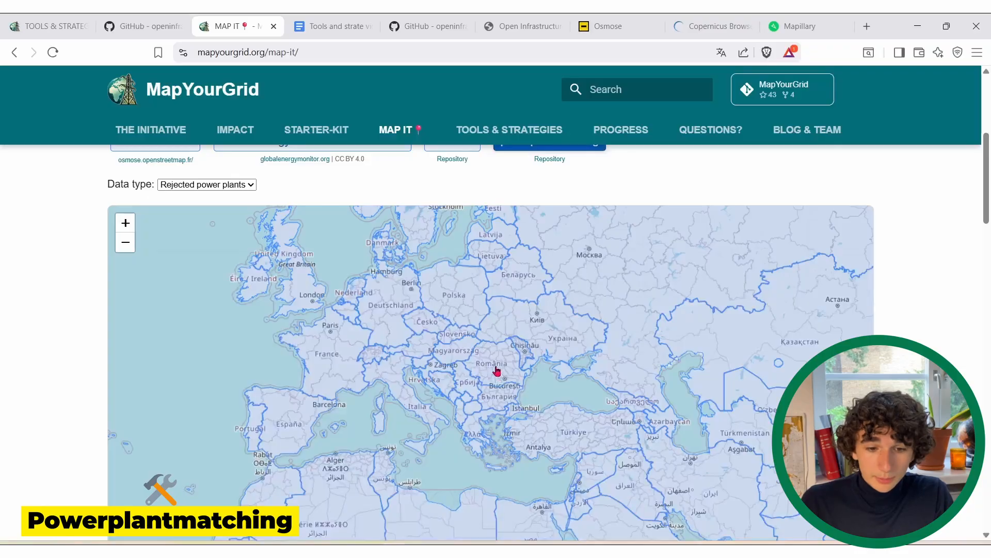
left_click(496, 371)
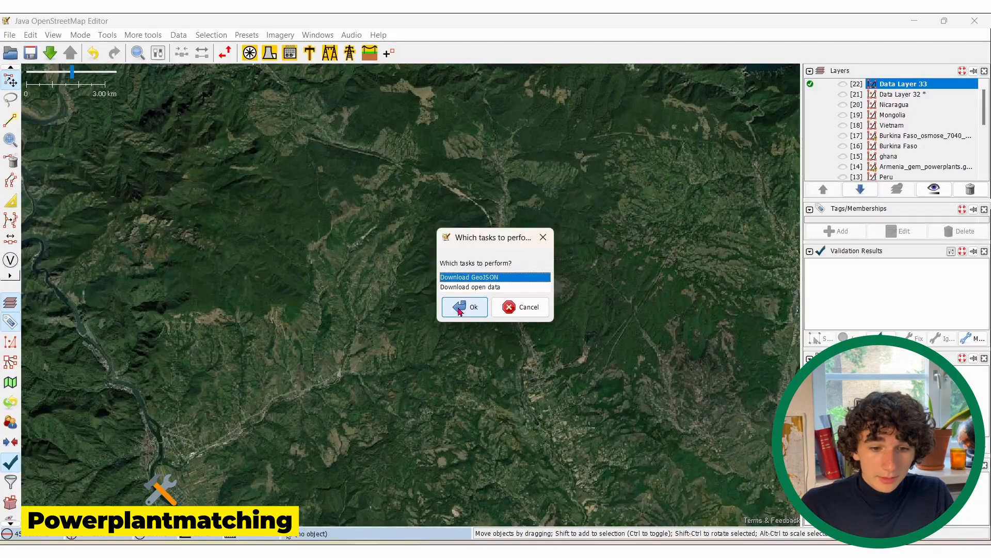
left_click(460, 308)
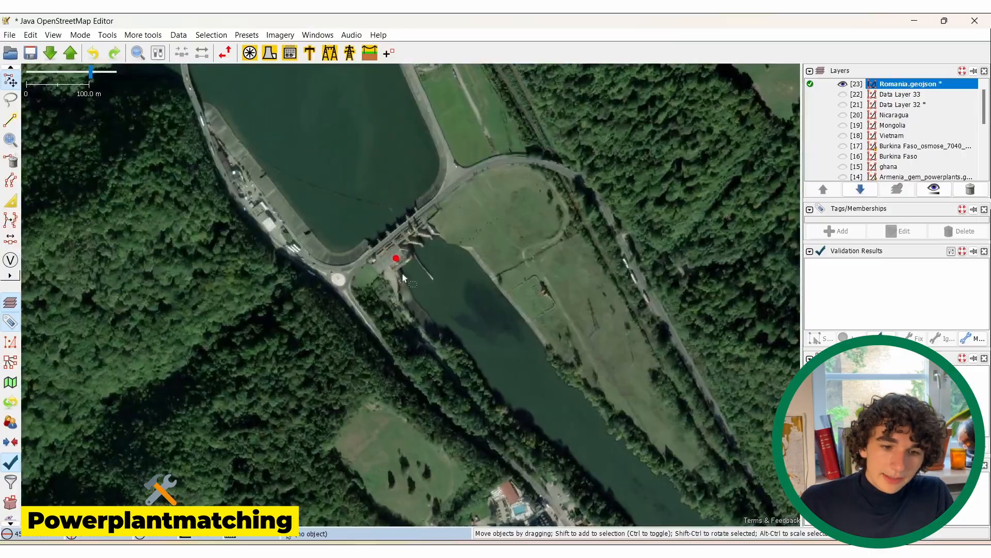
Select the rejected plant's point beside the dam in the Romania layer and read its rejection reason in the tags.
left_click(396, 259)
left_click_drag(858, 244, 861, 326)
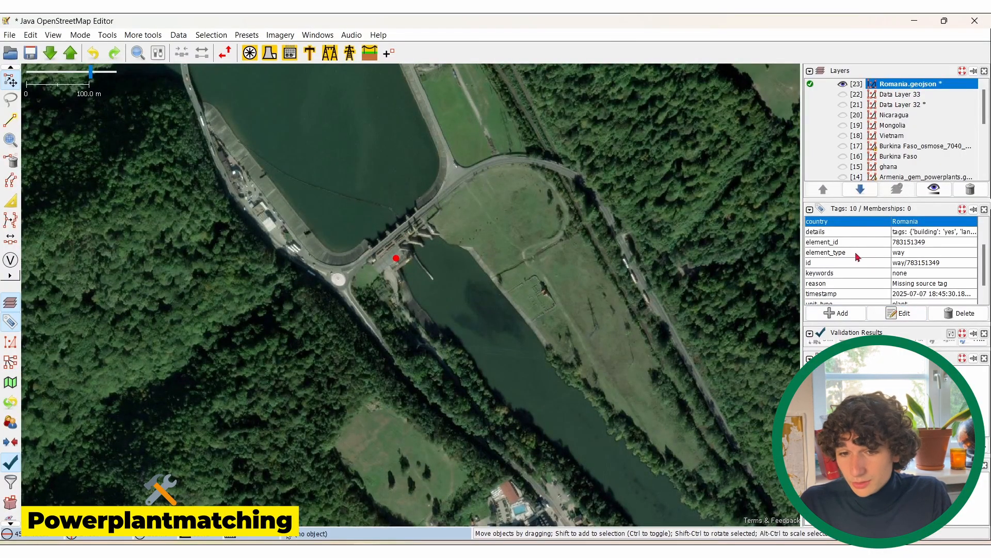
scroll(899, 253, "down", 1)
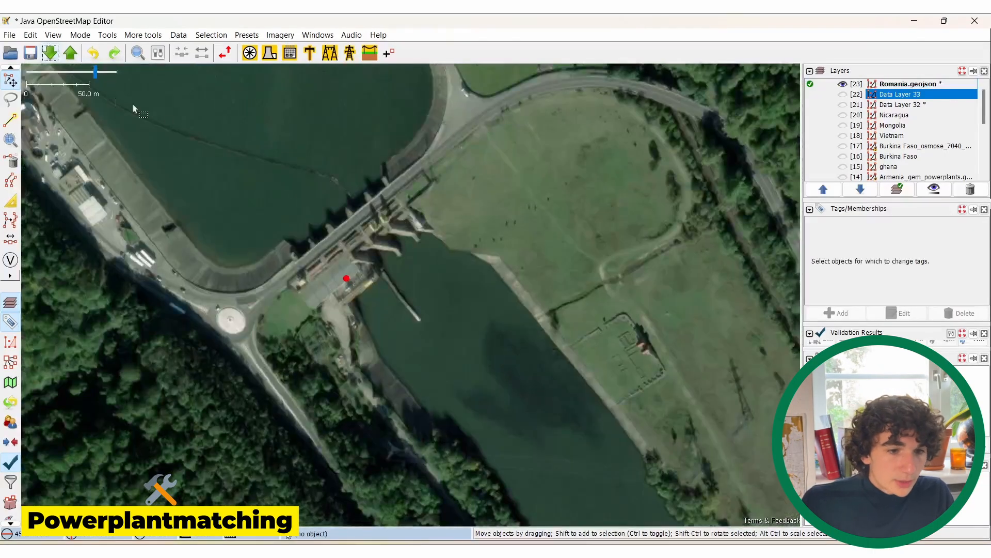
Download the OSM data for the area around the dam as a new layer.
left_click(46, 56)
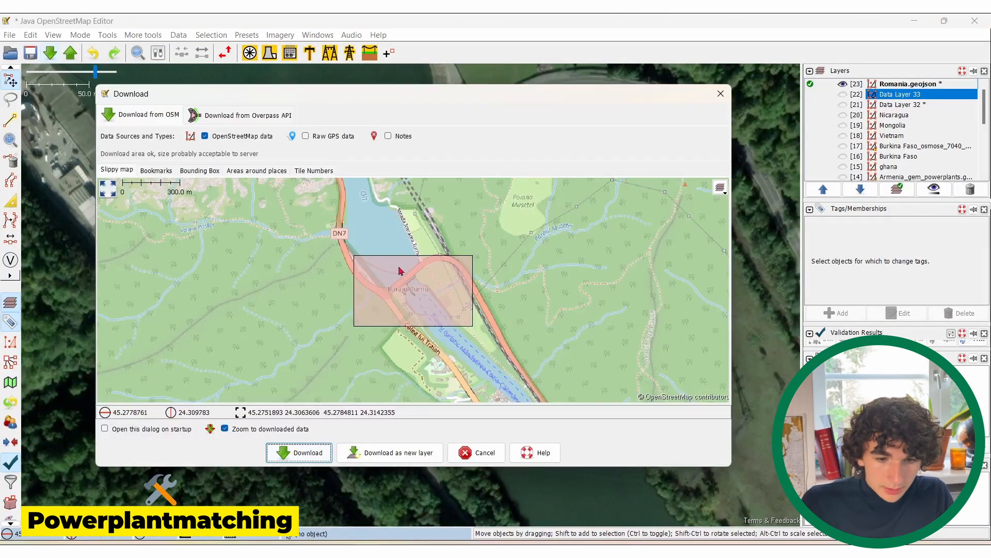
left_click_drag(397, 266, 451, 320)
left_click(390, 452)
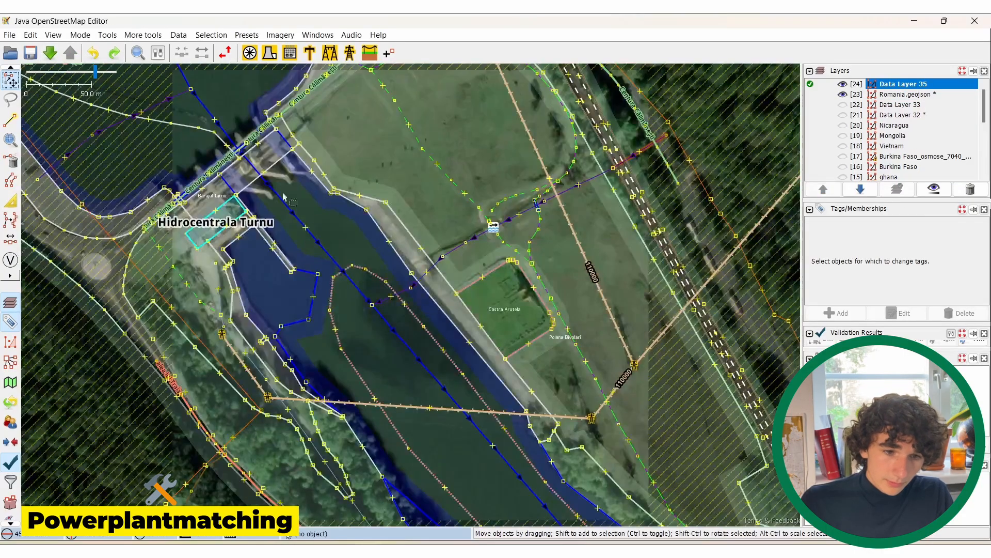
Select the Hidrocentrala Turnu building outline beside the dam and review all of its tags.
left_click(223, 228)
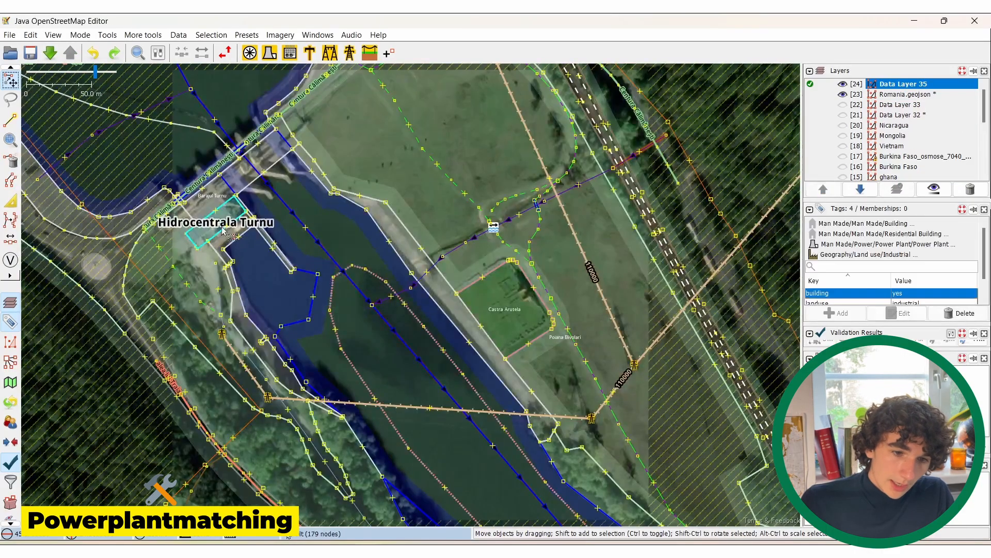
scroll(219, 226, "up", 2)
left_click(252, 209)
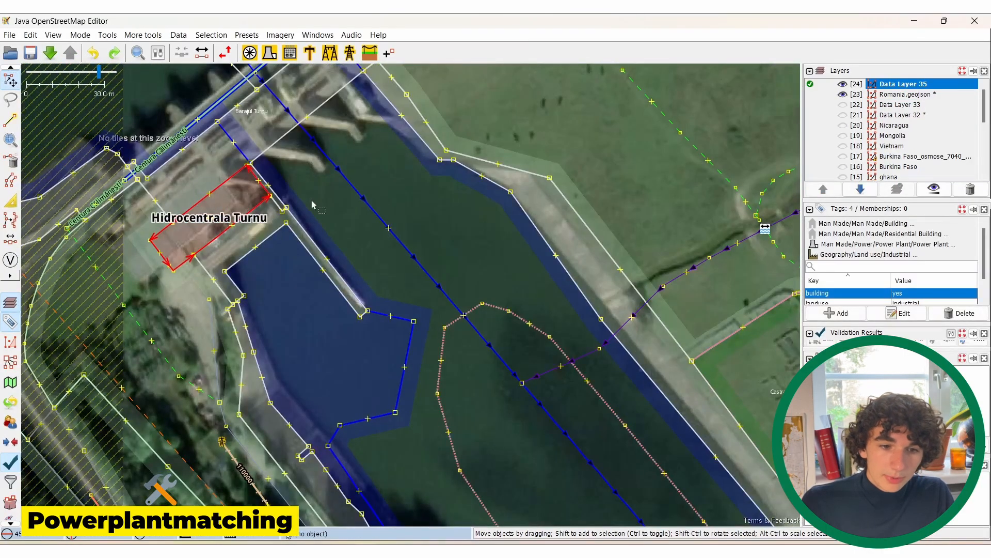
left_click_drag(363, 205, 583, 253)
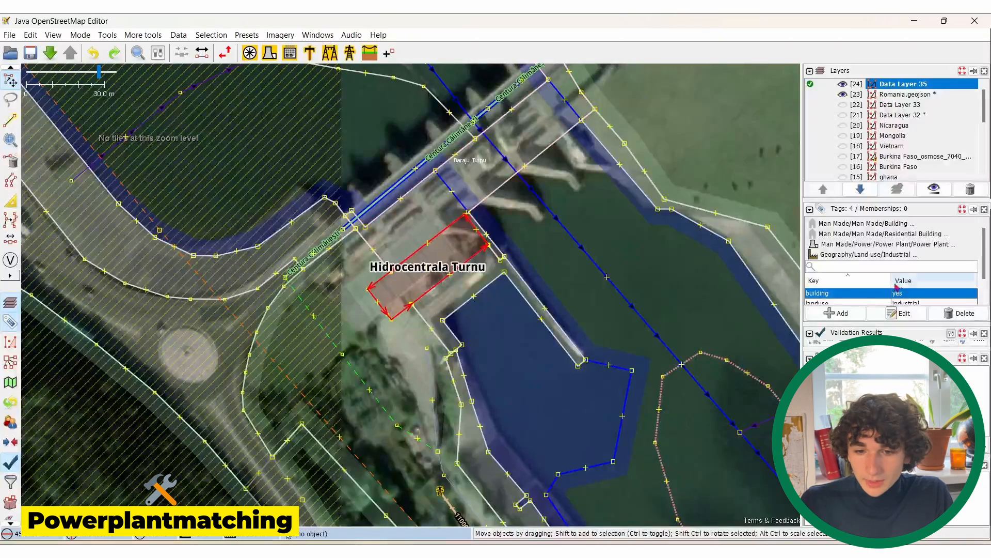
left_click_drag(876, 324, 876, 347)
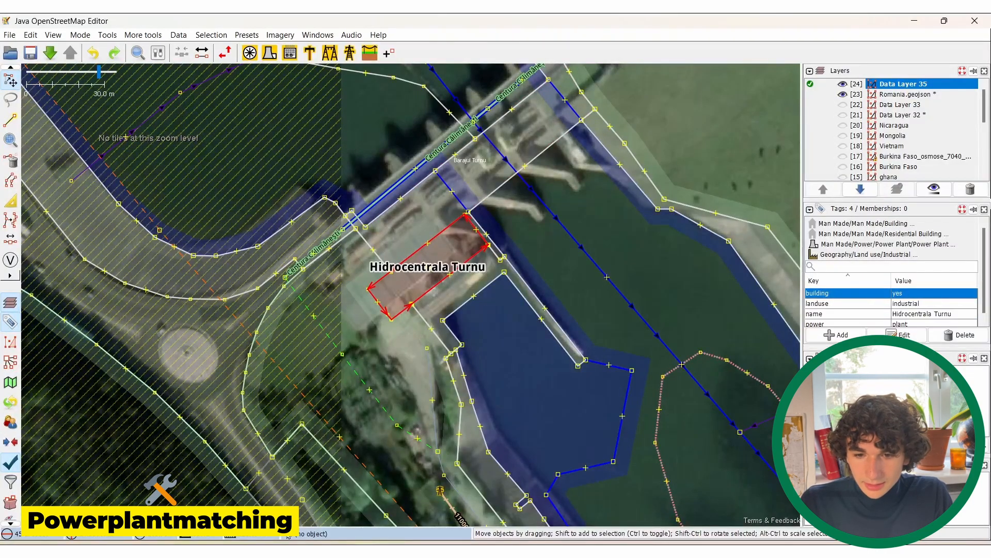
scroll(905, 305, "down", 2)
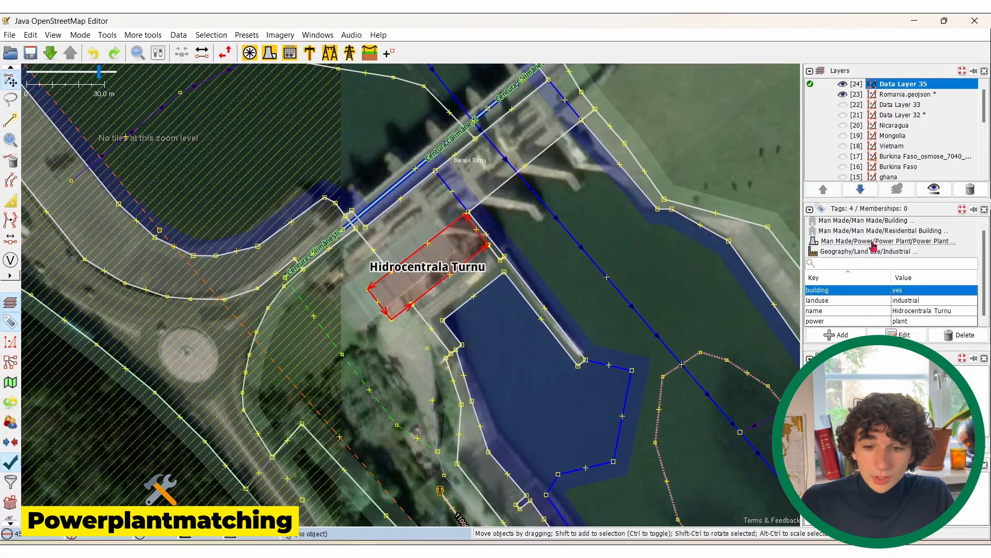
Set Hidrocentrala Turnu's plant source to Hydro with the Power Plant preset, and reselect the plant.
left_click(839, 241)
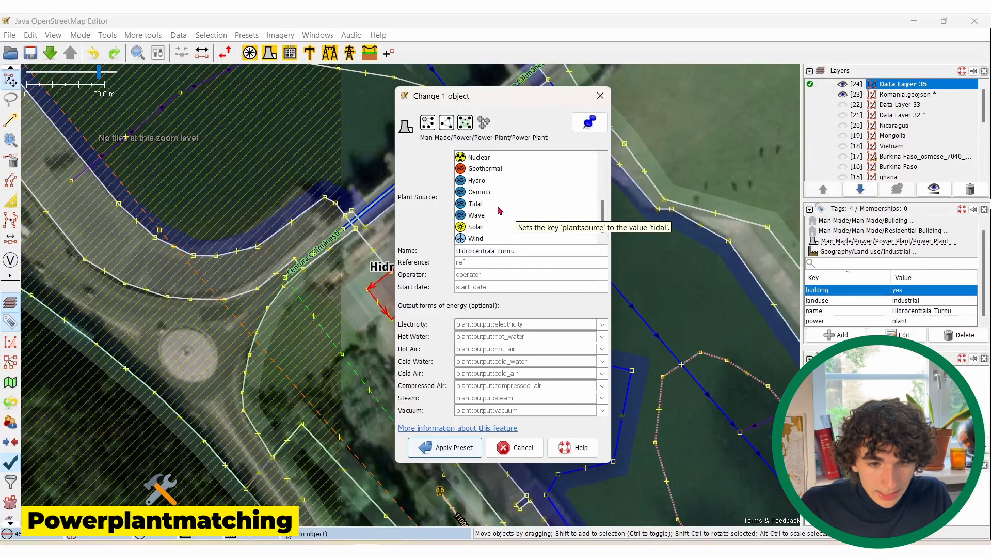
left_click(477, 180)
left_click(458, 448)
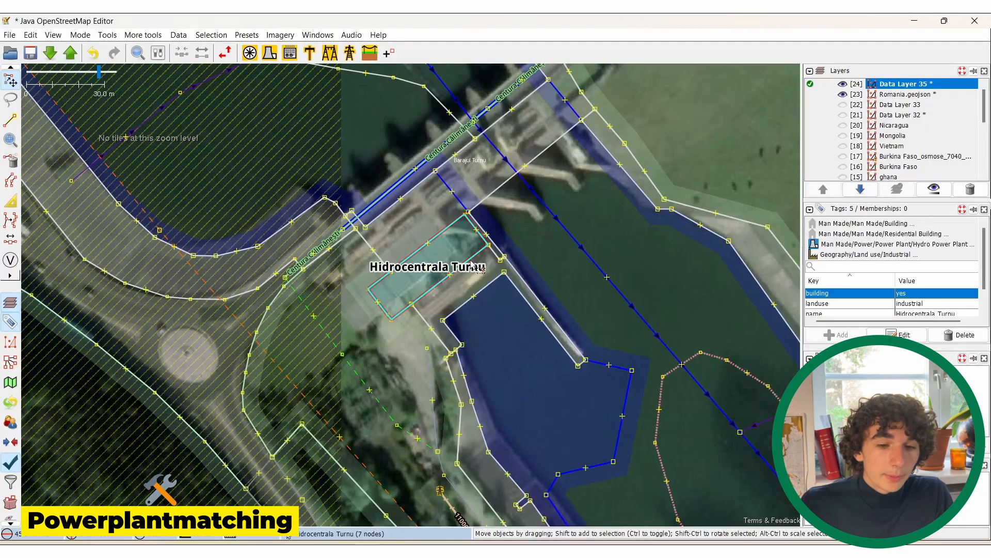
left_click(461, 231)
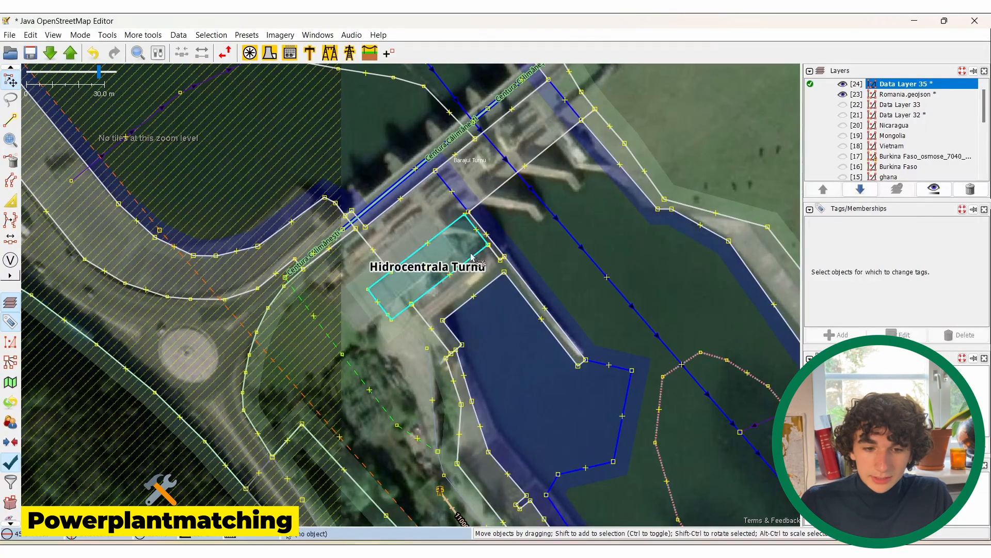
left_click(474, 255)
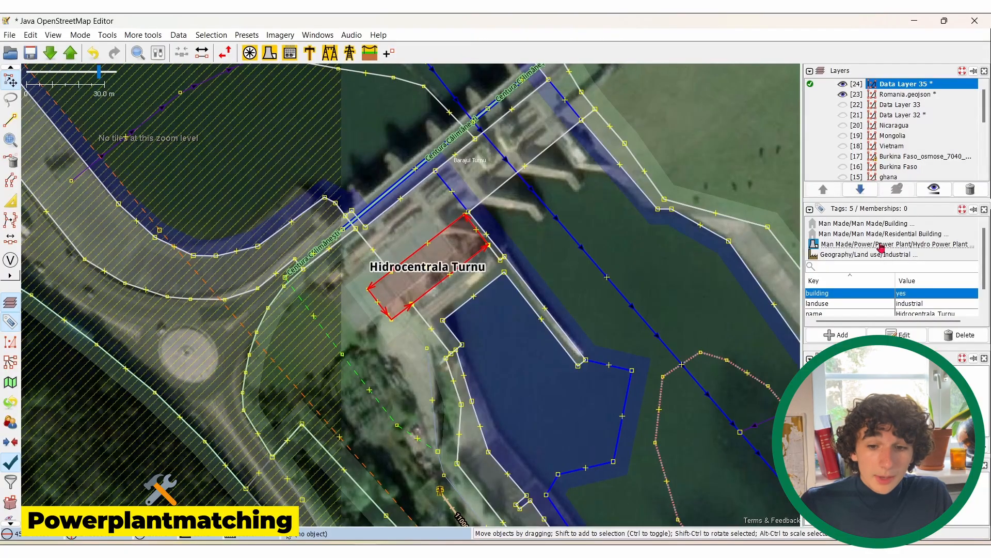
Set Hidrocentrala Turnu's plant method to water-storage with the Hydro Power Plant preset.
left_click(849, 246)
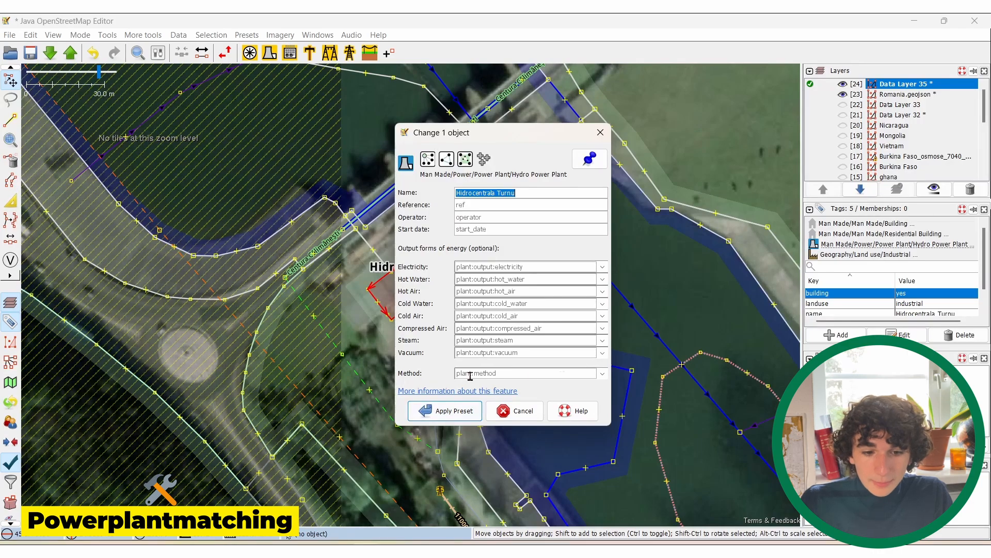
left_click(602, 374)
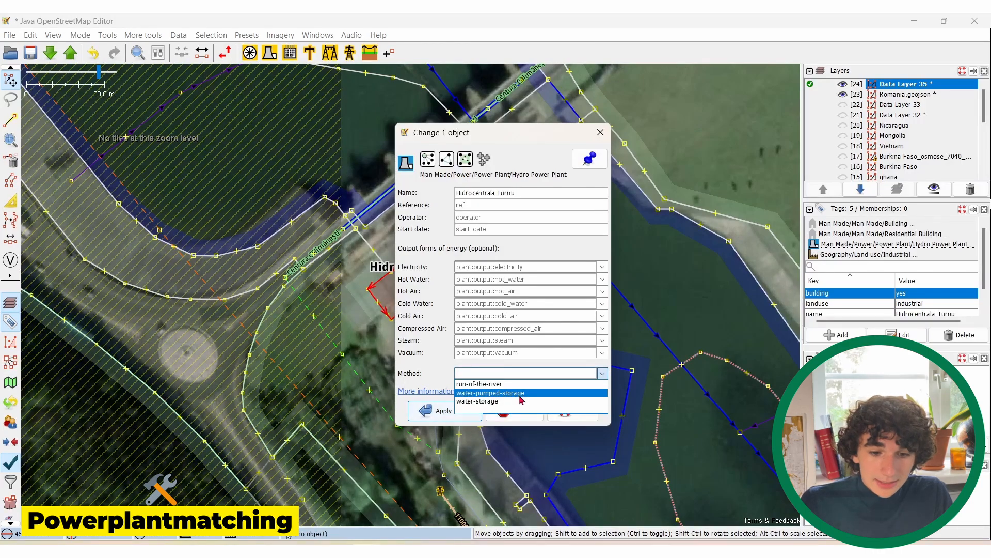
left_click(485, 401)
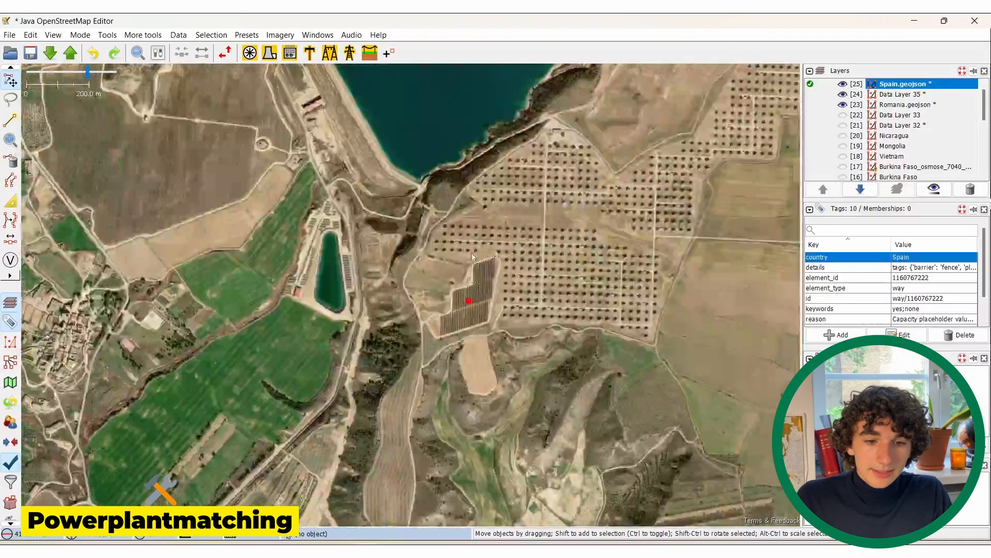
Inspect the solar farm at the rejected plant's point in the Spain layer and widen the tag display to read its rejection reason.
scroll(470, 314, "up", 2)
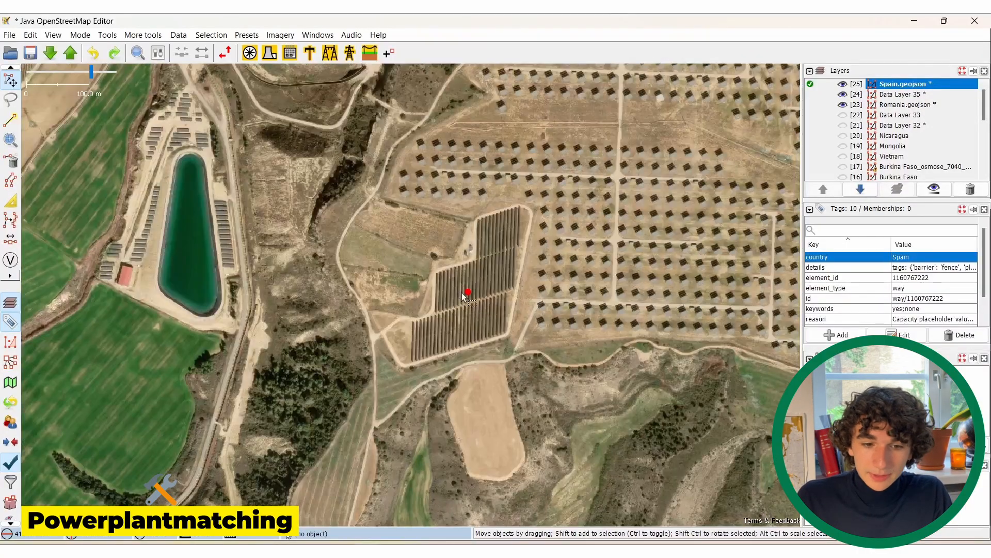
scroll(862, 285, "down", 1)
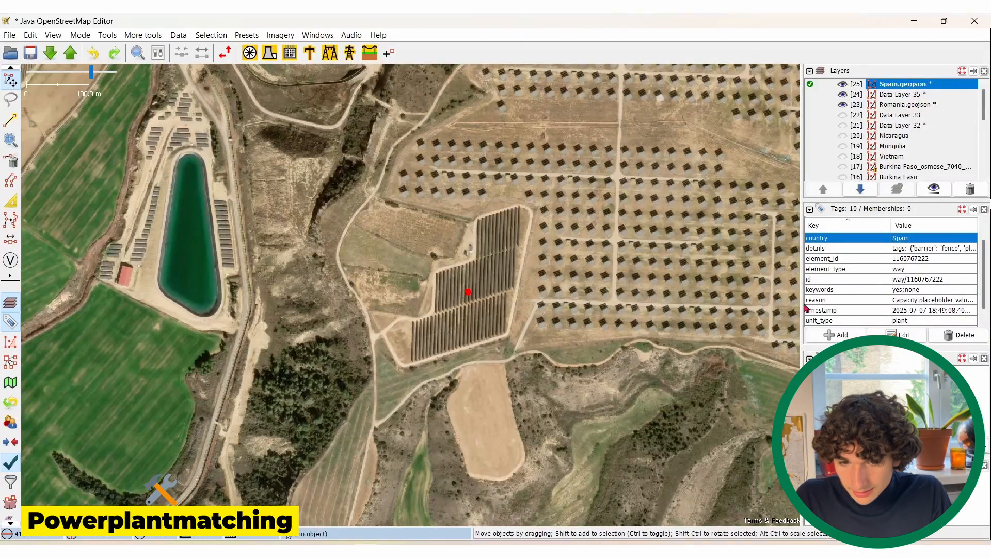
left_click_drag(802, 309, 905, 292)
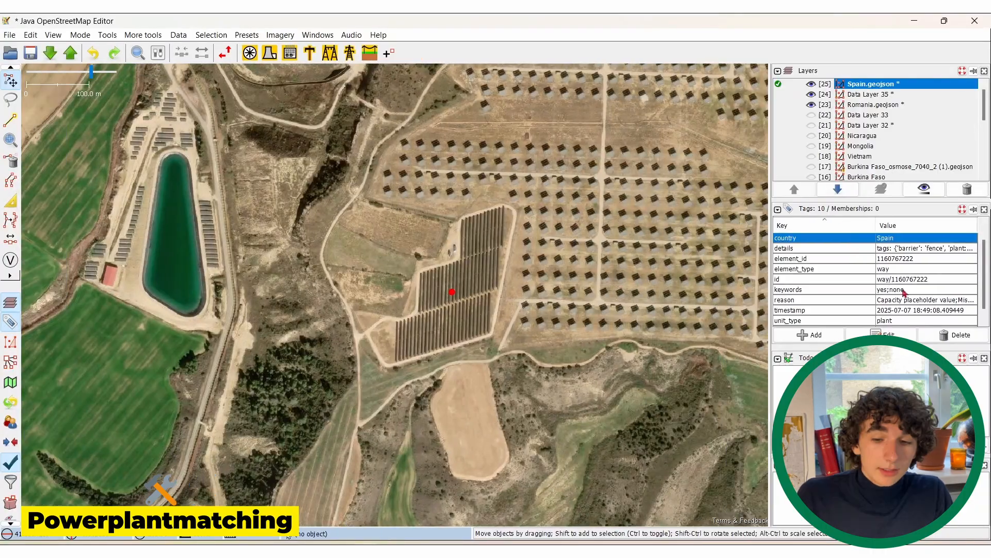
left_click(490, 251)
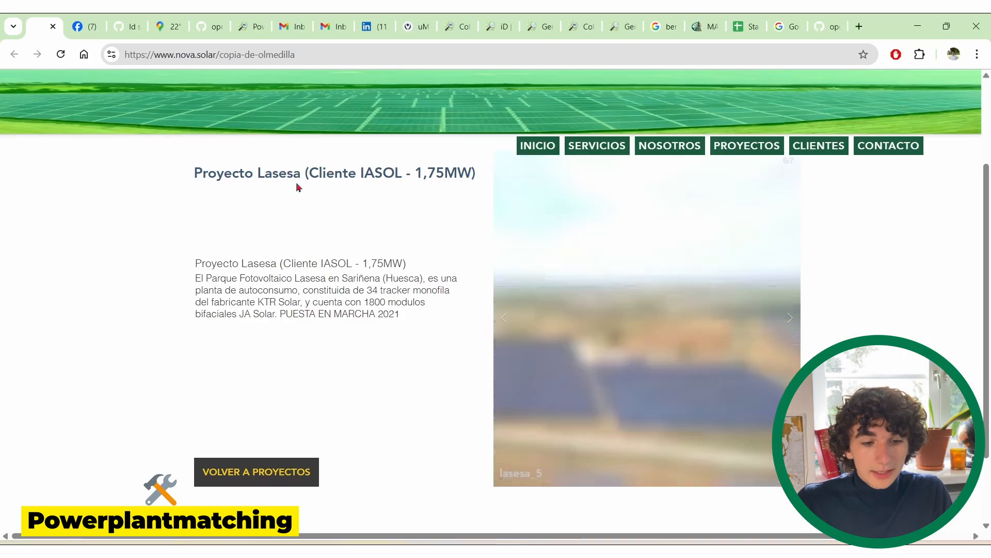
Read the solar plant's project name, capacity and description on the nova.solar Proyecto Lasesa page in the browser.
left_click_drag(196, 175, 287, 175)
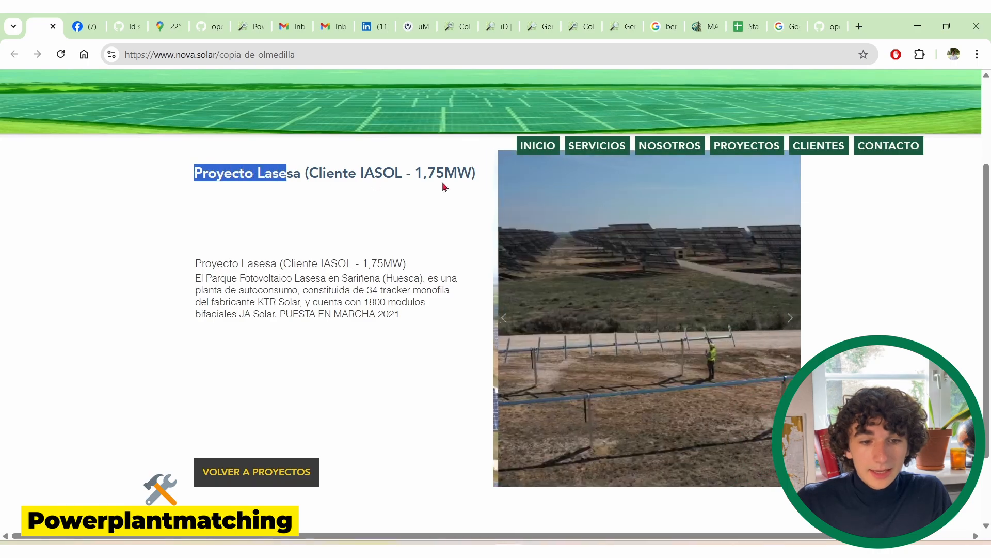
left_click_drag(410, 173, 461, 205)
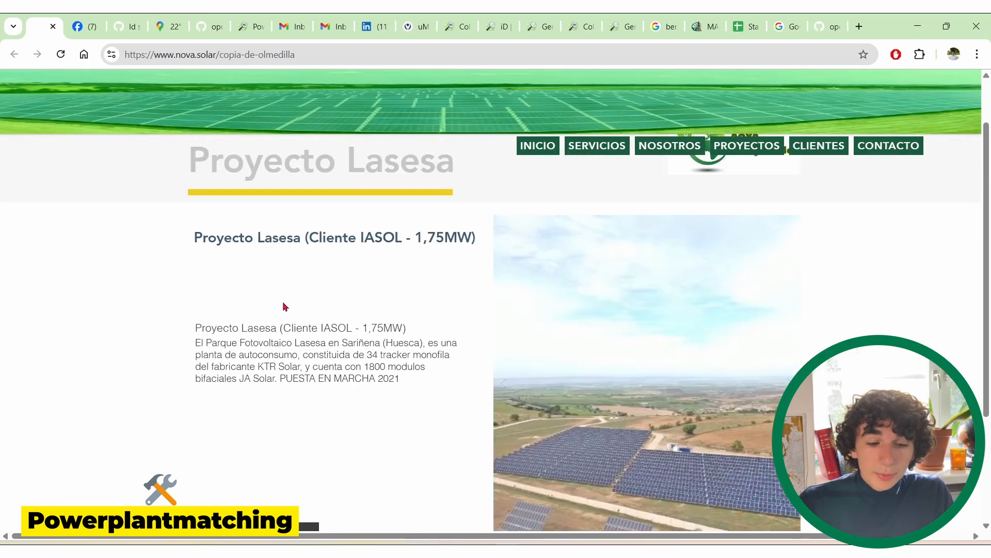
scroll(283, 307, "down", 1)
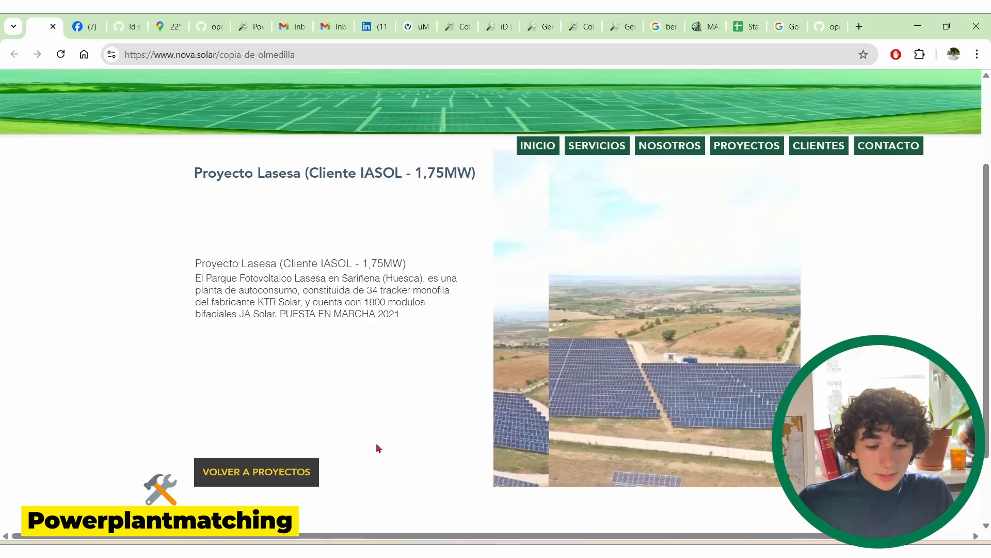